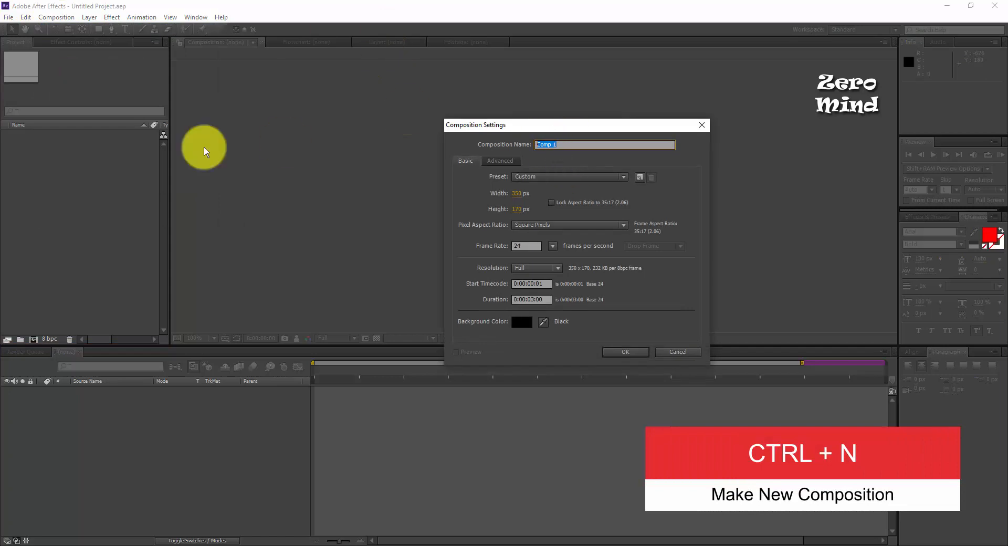
Create a new composition named "[1080p] Style-01" with a width of 1920 px and a height of 1080 px.
key(BackSpace)
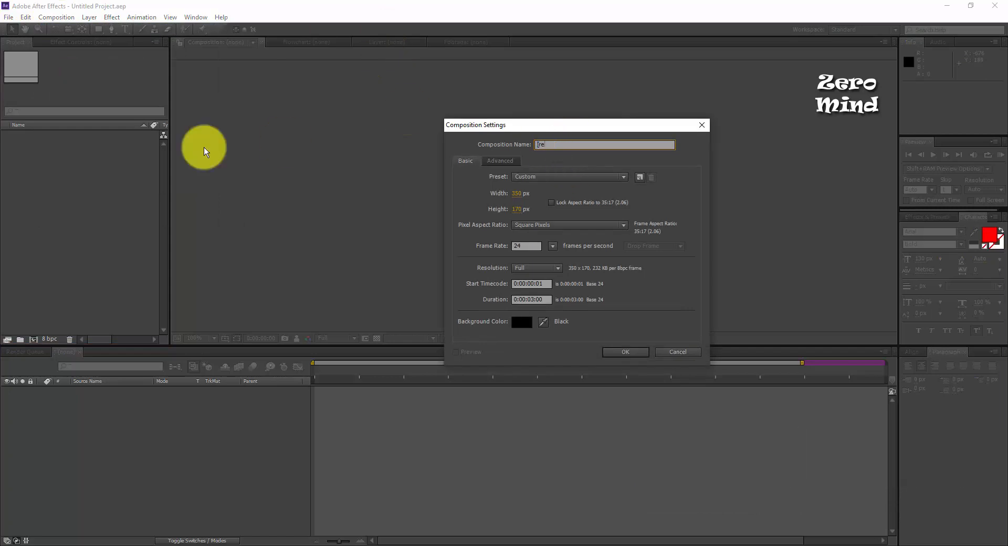
text(1080)
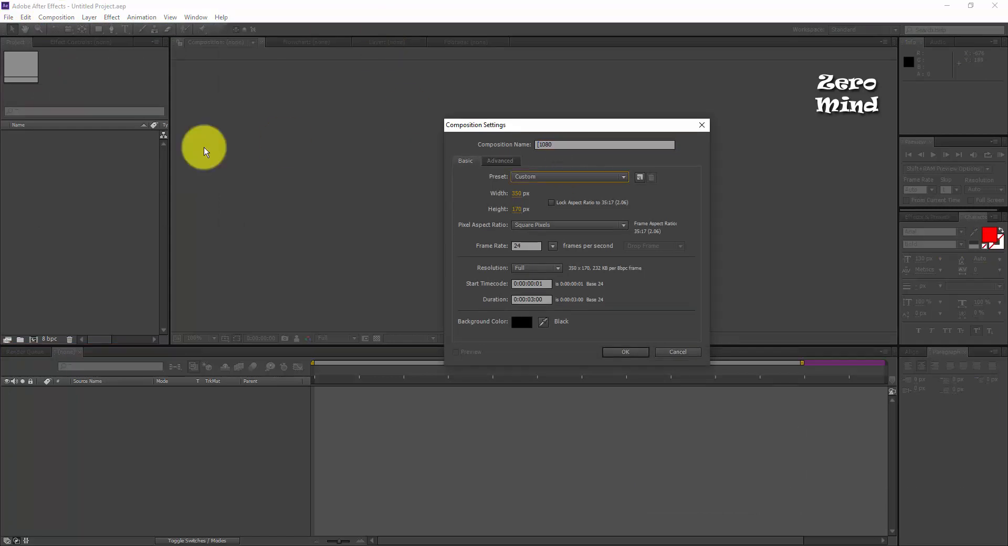
text(p] S)
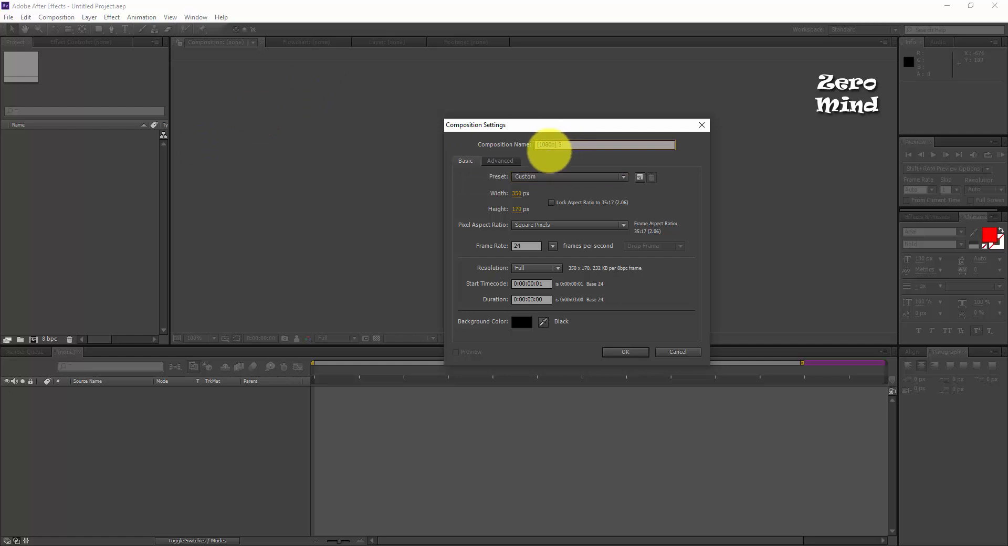
text(tyle-01)
click(527, 193)
text(1920)
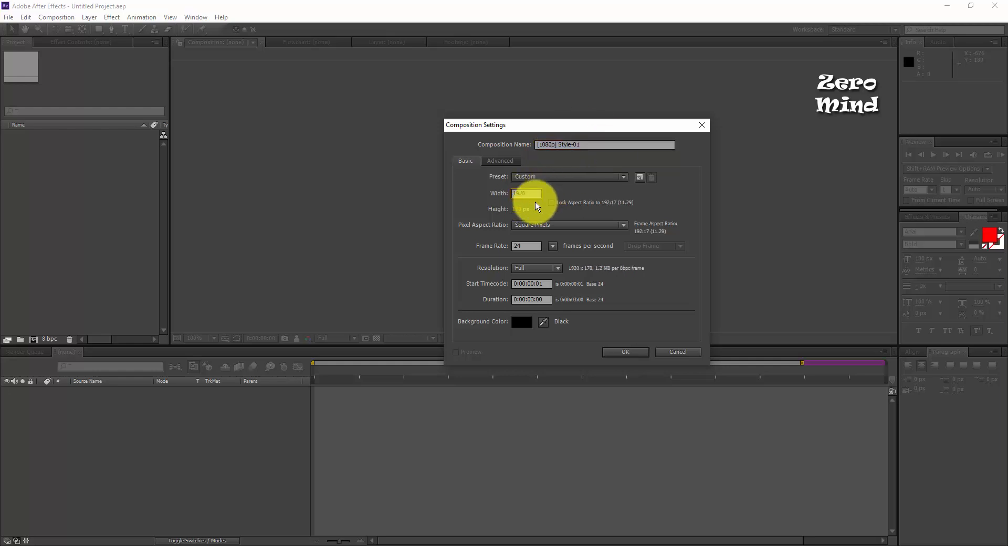
key(Tab)
text(1080)
key(Return)
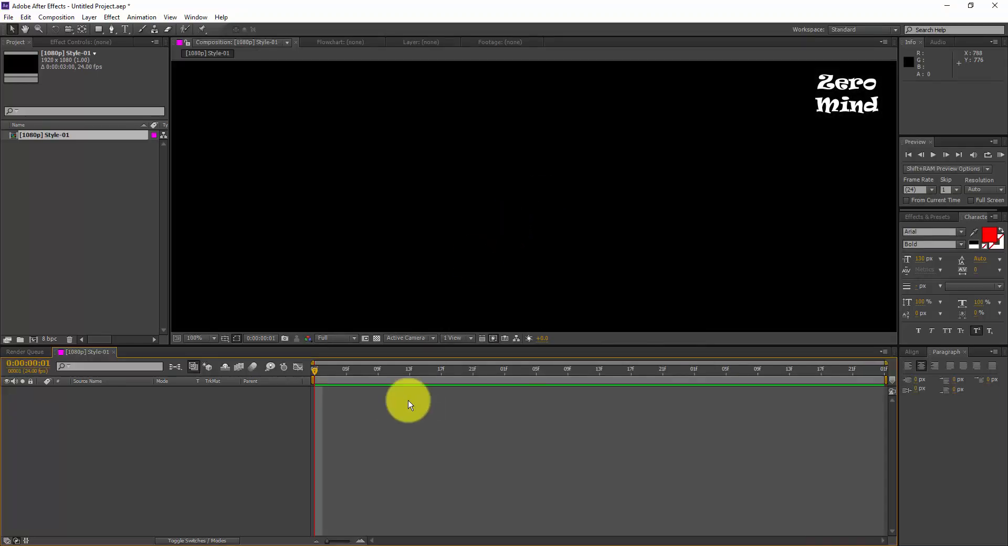
Show the Title/Action Safe guides in the [1080p] Style-01 composition view.
scroll(541, 198, down, 4)
click(237, 338)
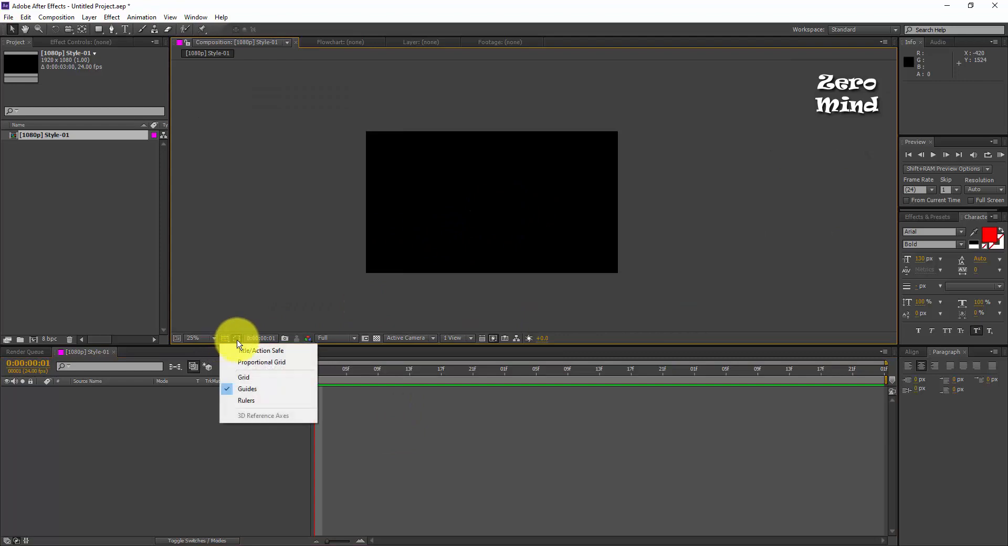
click(247, 351)
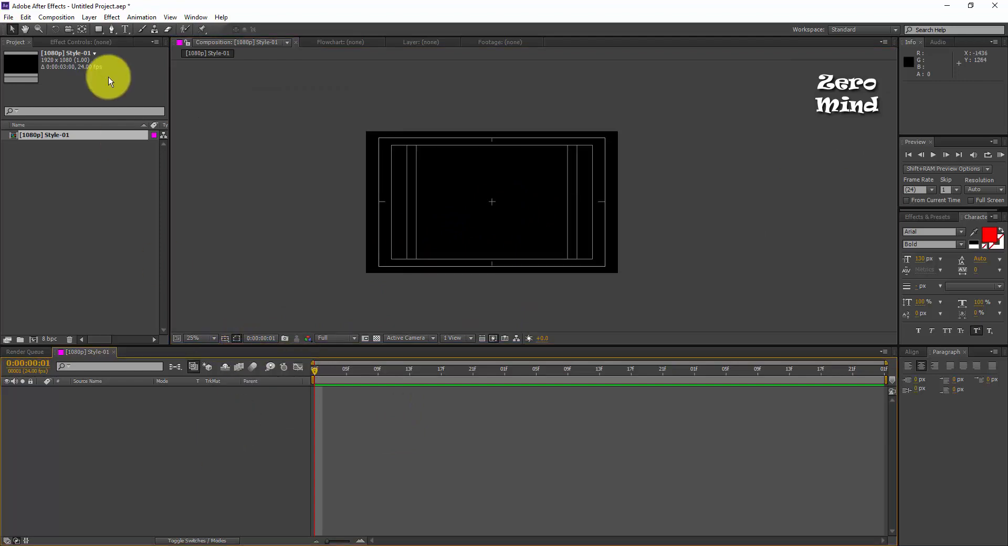
Create a second composition named "BREAKING NEWS" that is 350 px wide and 170 px high.
key(ctrl+n)
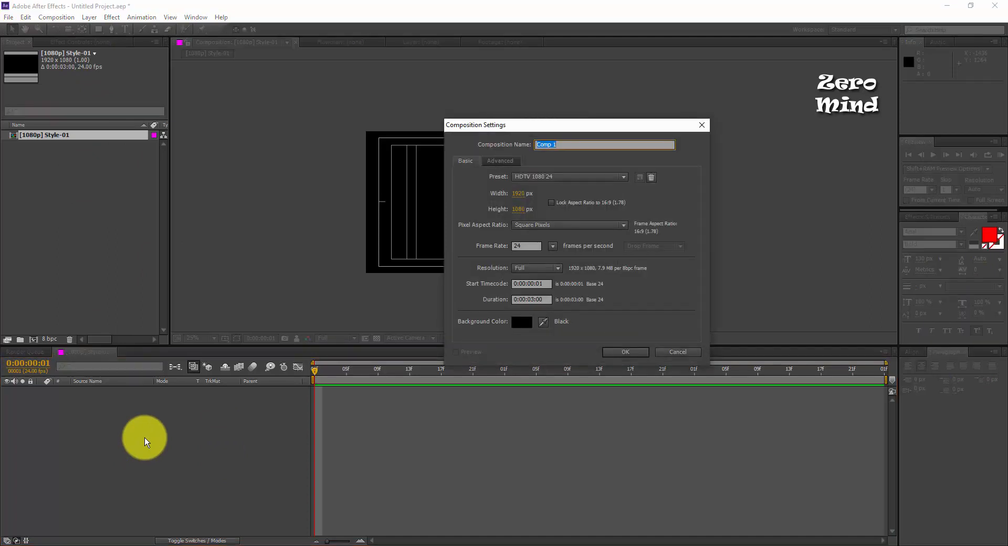
text(BREAKIN)
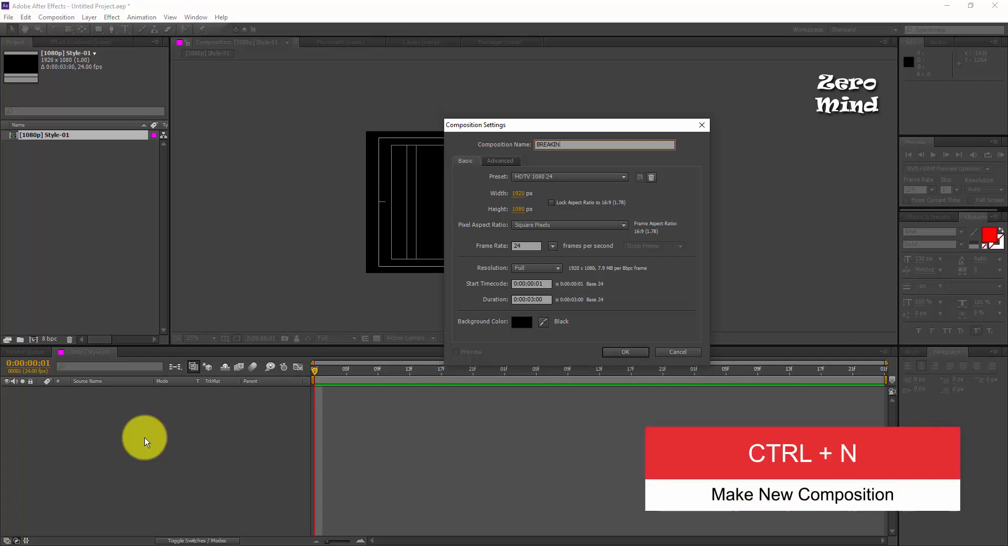
text(G)
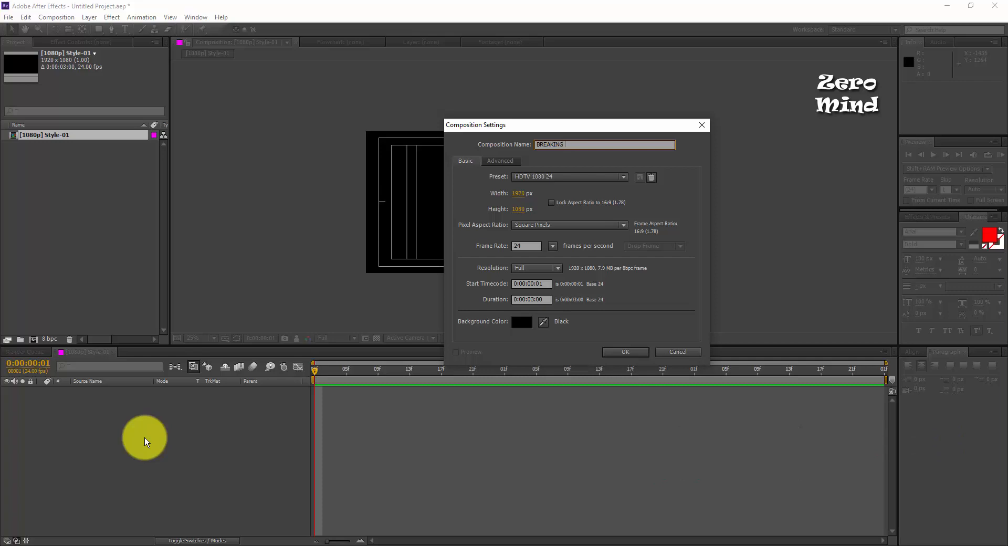
text( NEWS)
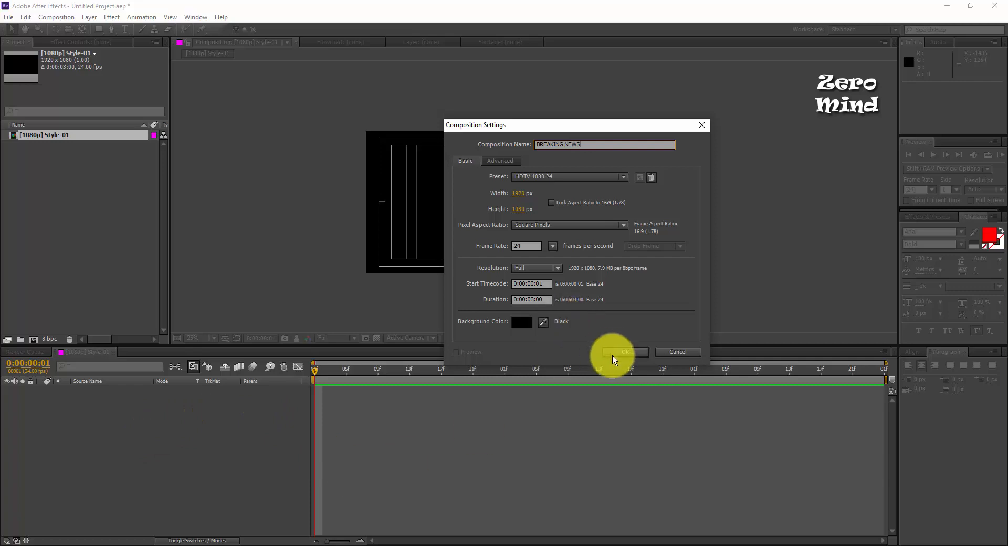
click(520, 193)
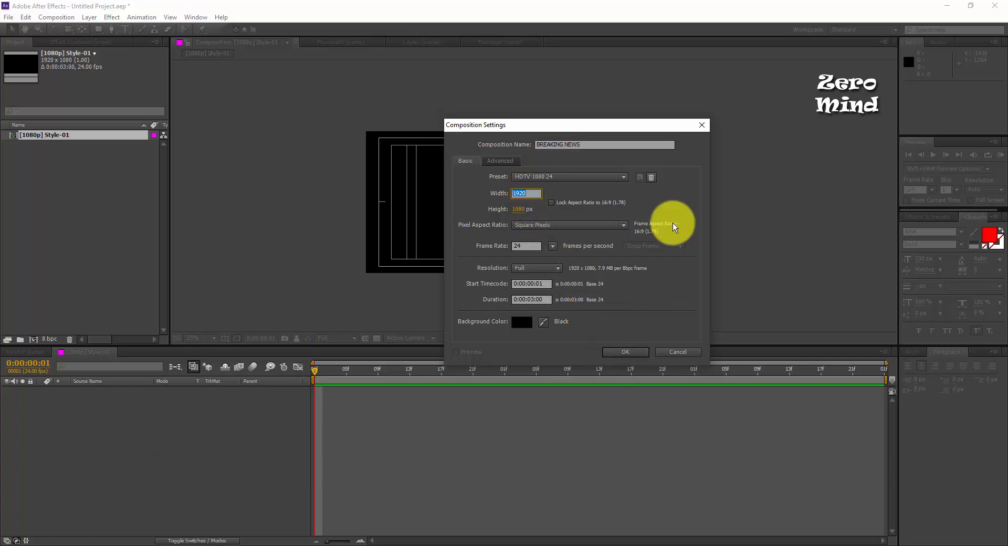
text(4)
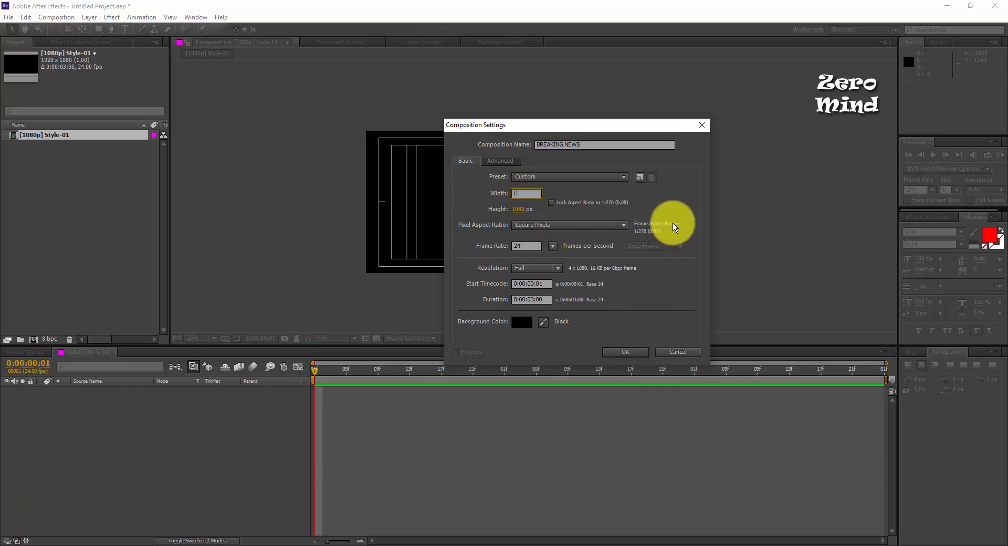
text(350)
key(Tab)
text(170)
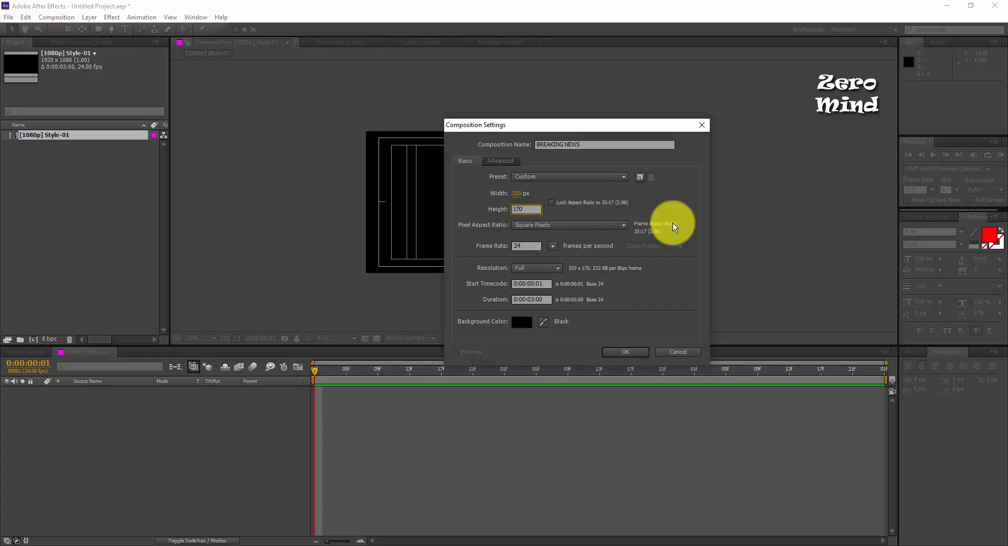
key(Return)
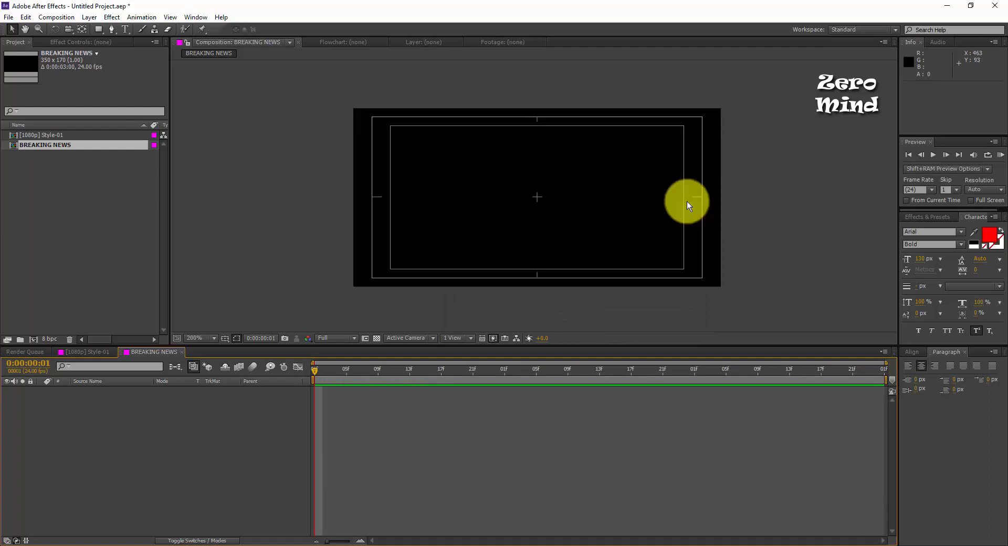
Hide the Title/Action Safe guides in the BREAKING NEWS composition view.
drag(664, 204, 593, 221)
click(226, 340)
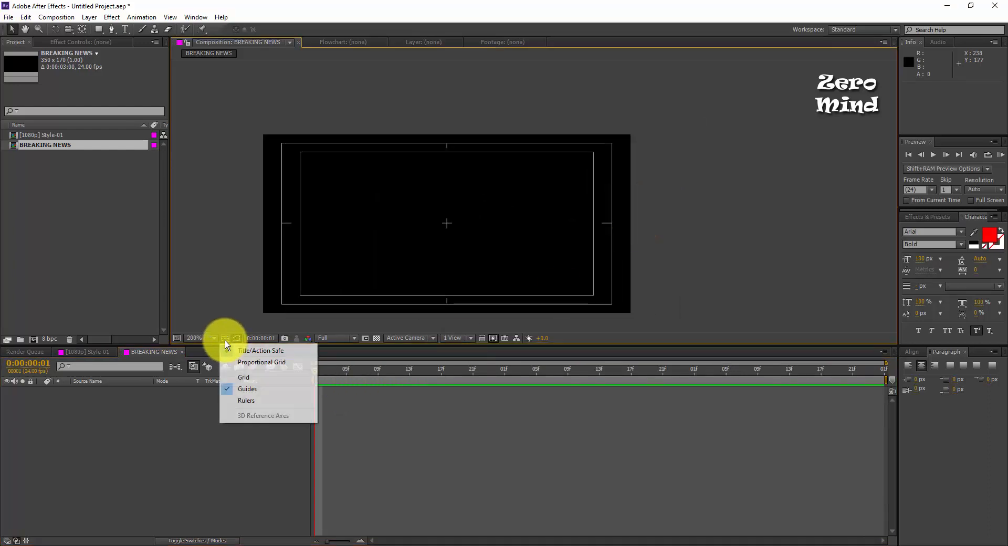
click(231, 348)
drag(755, 221, 756, 216)
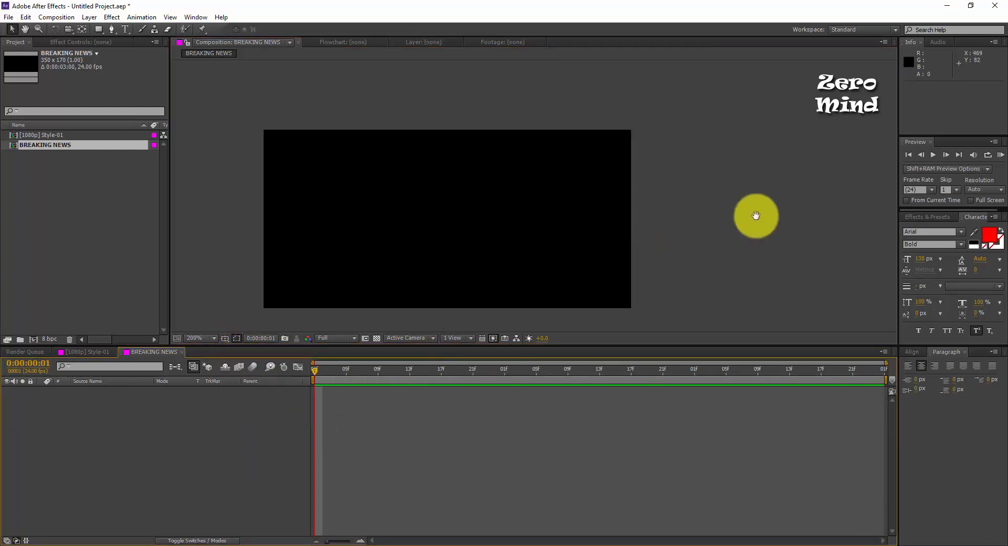
Add a new shape layer to the BREAKING NEWS composition and give it a rectangle filling the whole frame.
click(175, 437)
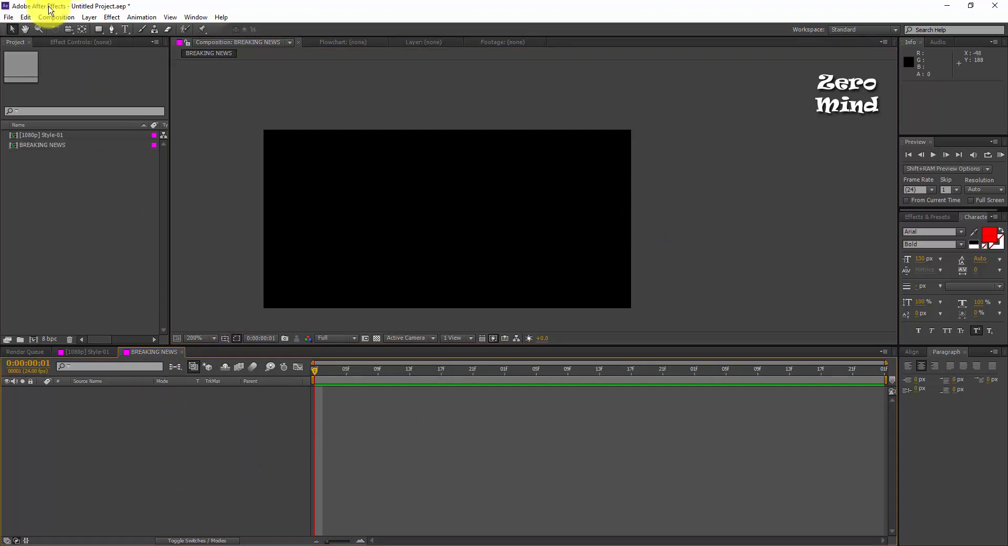
click(89, 17)
mouse_move(110, 17)
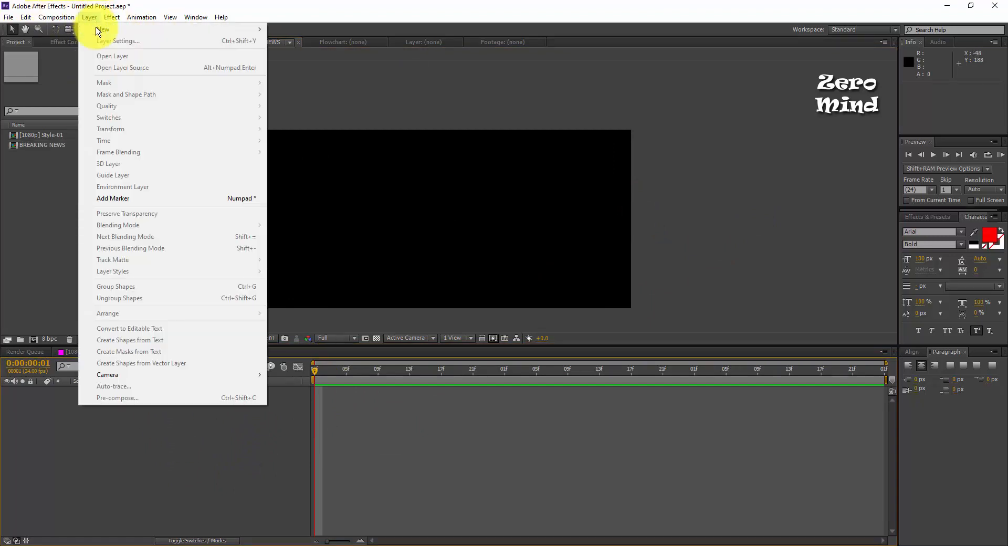
mouse_move(149, 30)
click(321, 88)
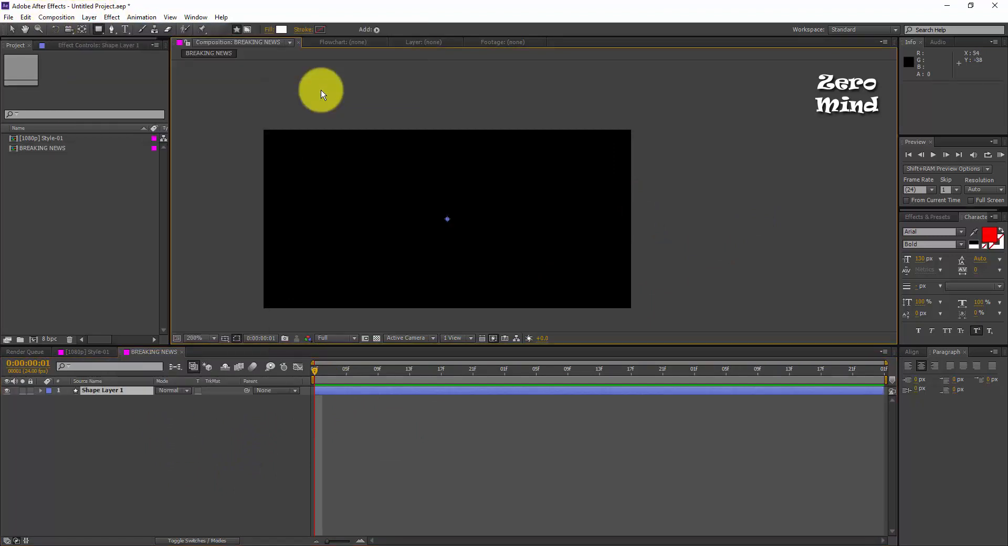
click(99, 30)
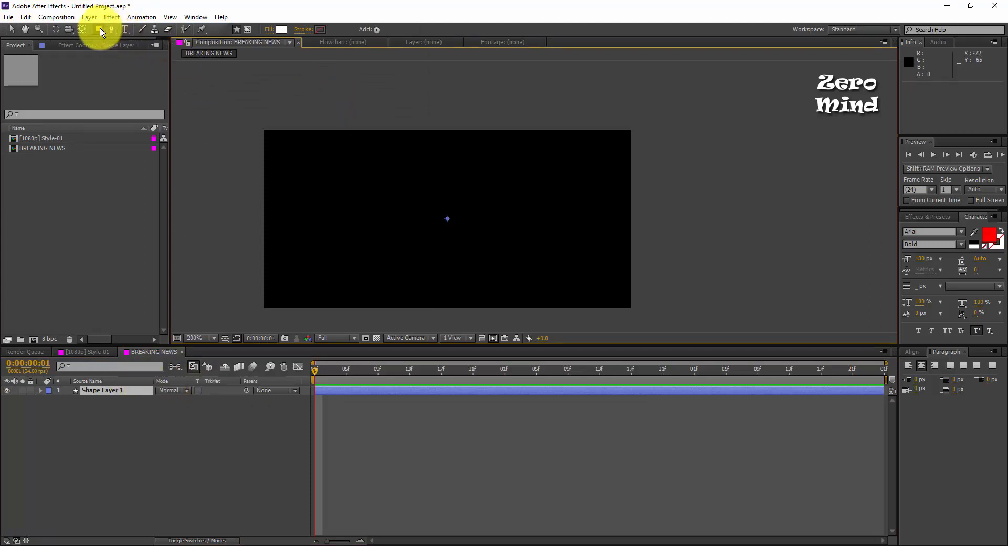
double_click(99, 29)
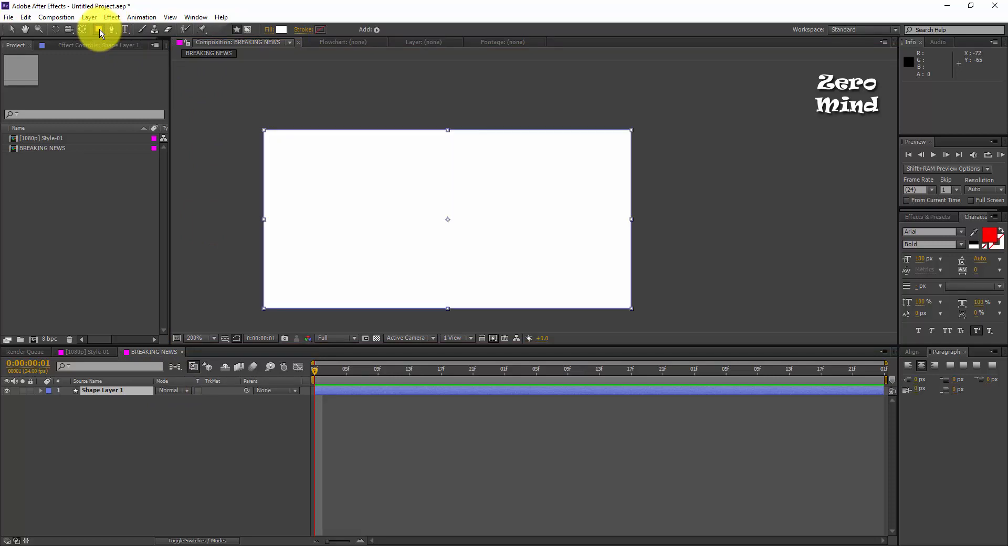
key(v)
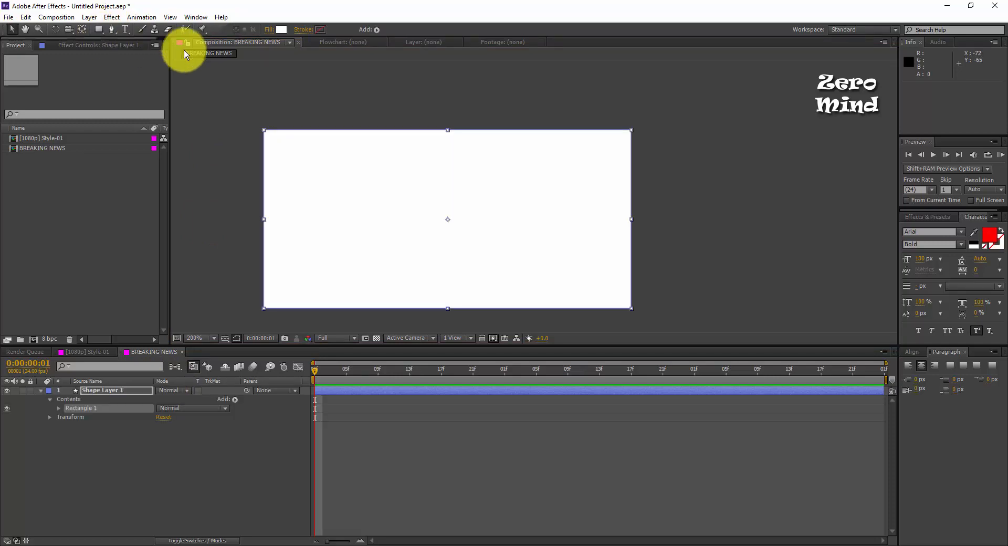
Change the rectangle's fill from solid colour to a linear gradient.
click(270, 30)
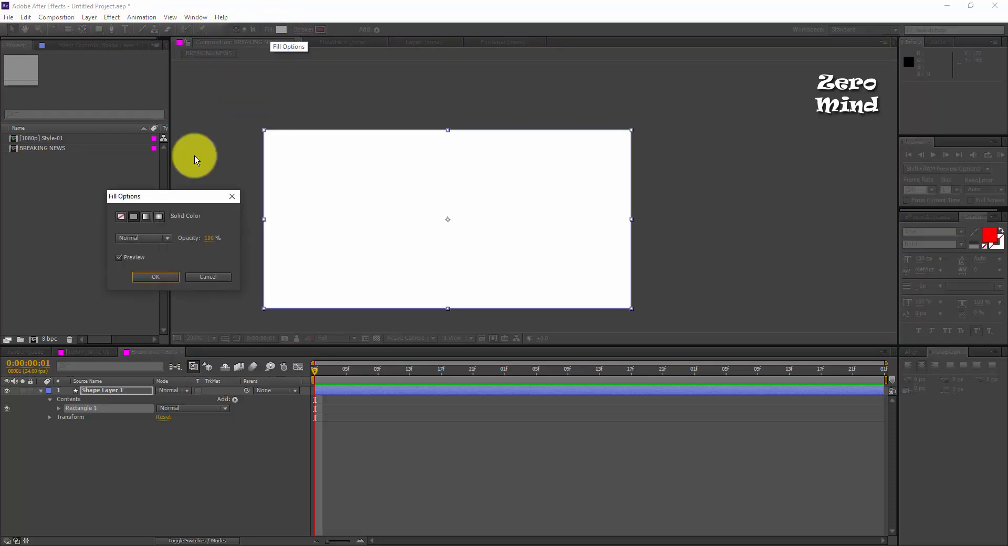
click(147, 217)
click(155, 276)
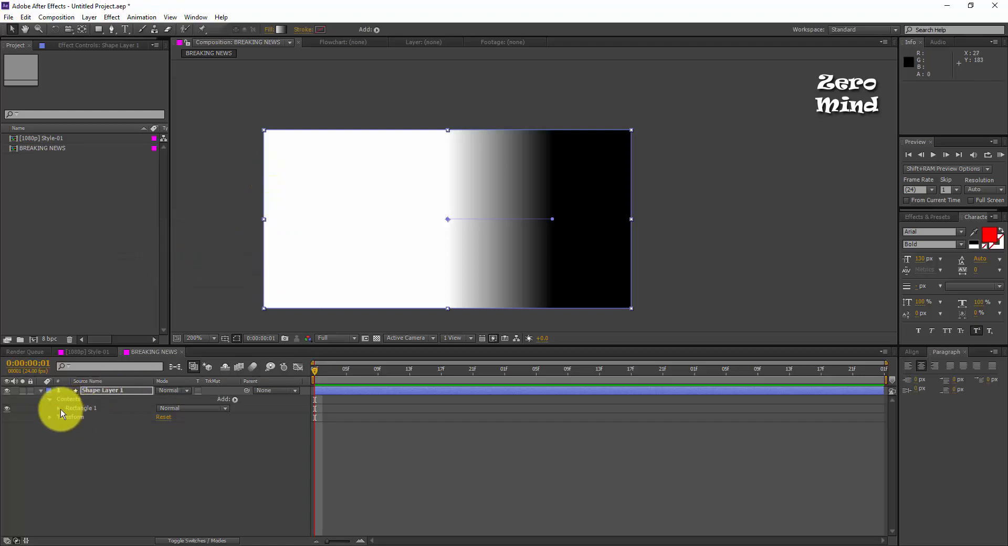
Reduce the rectangle path's size proportionally to about 252 by 122.4.
click(59, 408)
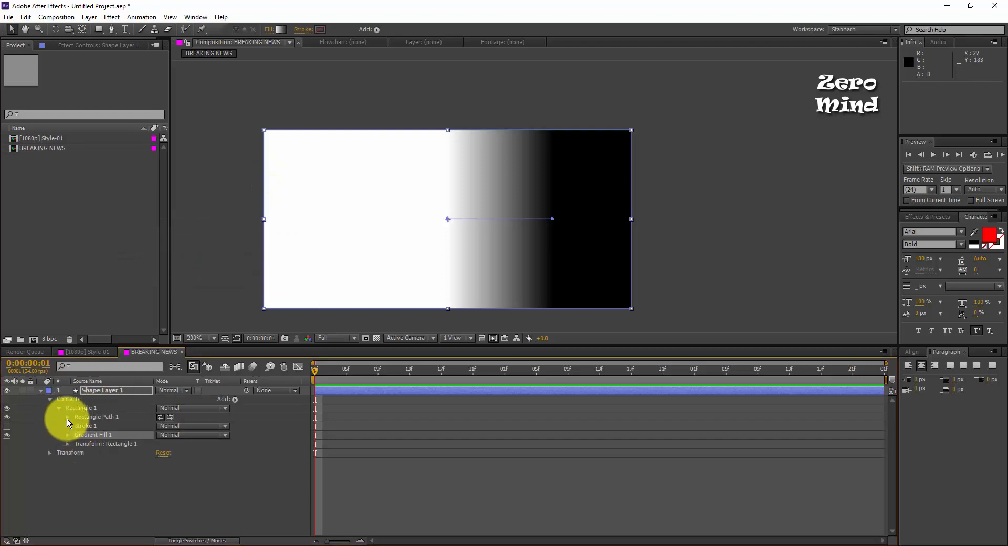
click(68, 417)
drag(173, 425, 134, 439)
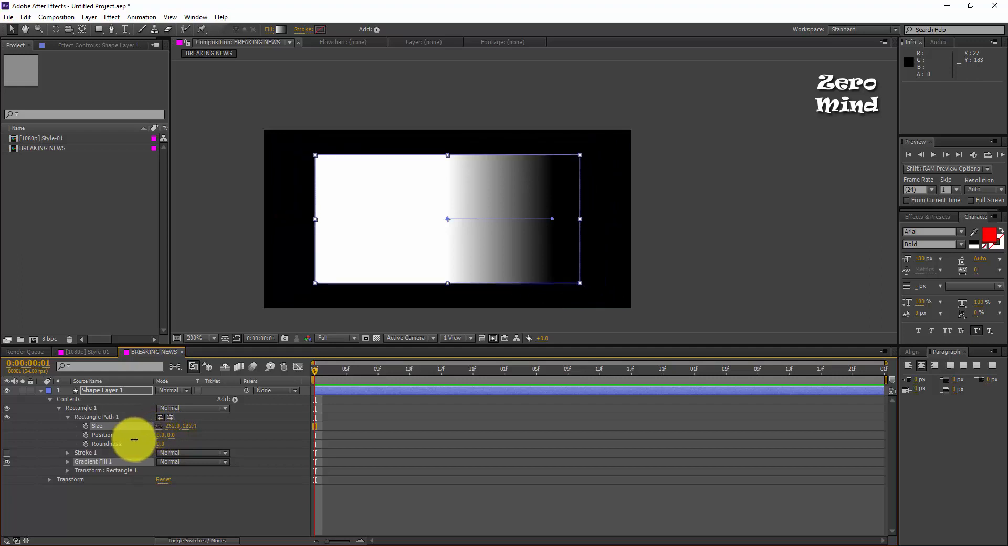
Stretch the gradient across the rectangle, with its end point at about -206.5, 35.5 and its start point at about 224.5, -20.5.
drag(550, 220, 230, 257)
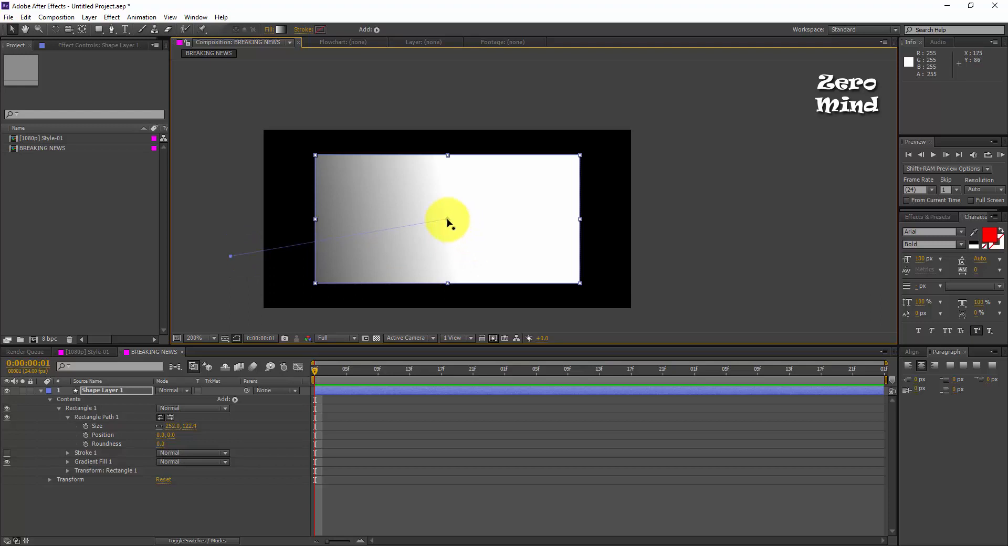
drag(447, 221, 682, 200)
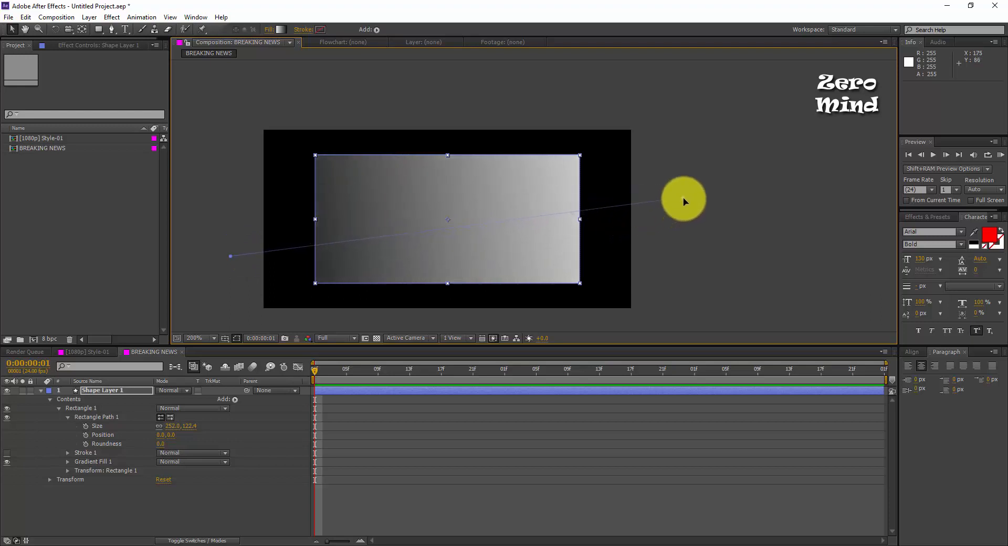
click(186, 507)
Recolour the rectangle's gradient fill, setting the white stop to red C50202 and the black stop to dark red 2E0505.
click(99, 463)
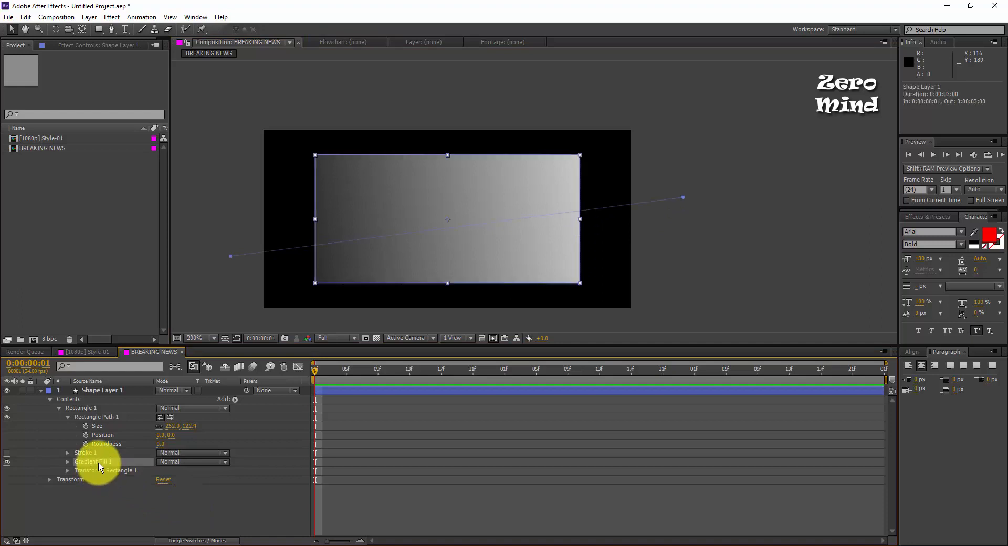
click(68, 462)
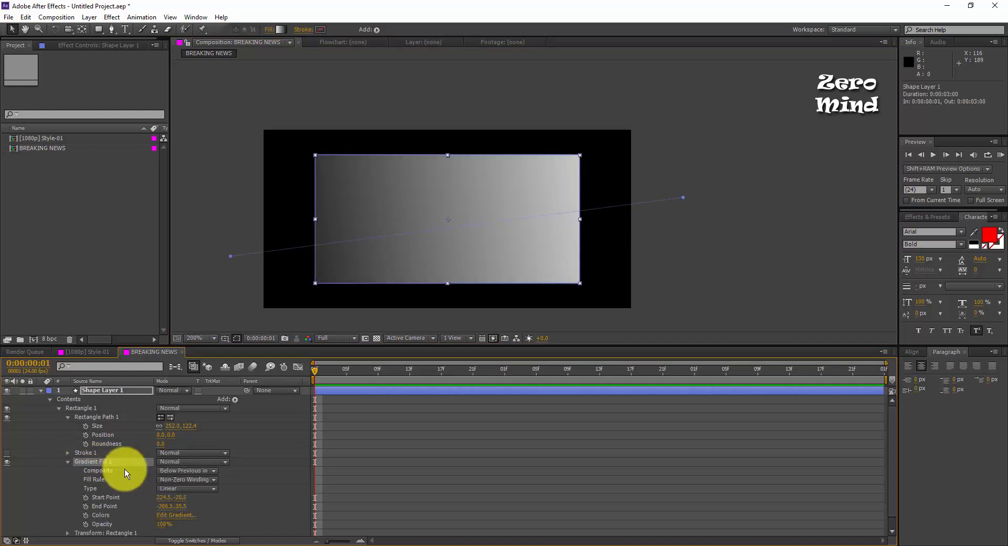
scroll(236, 476, down, 1)
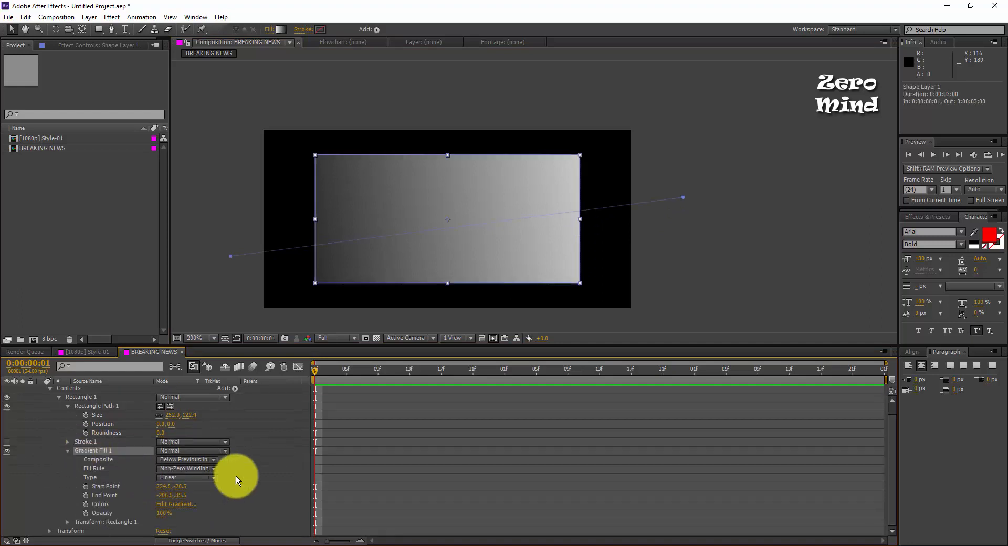
click(176, 505)
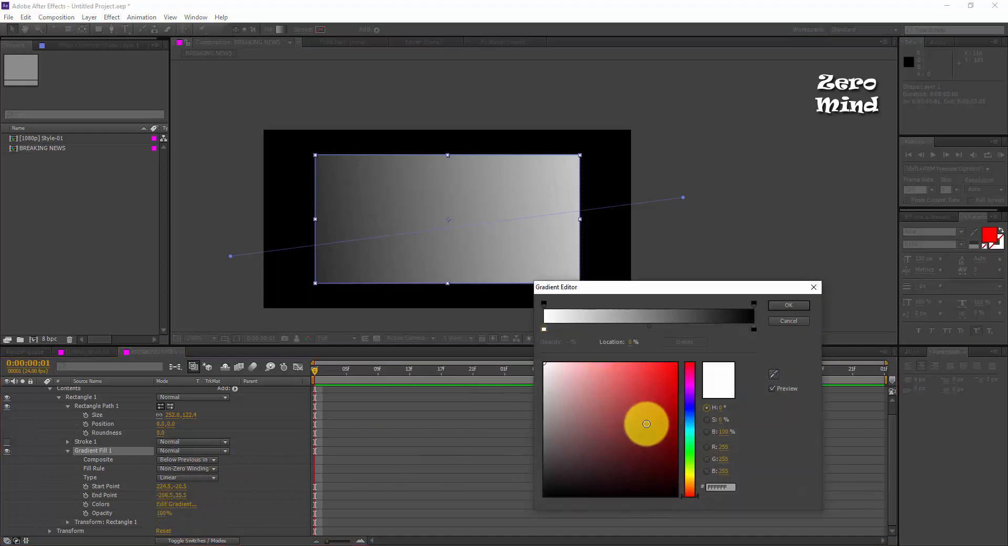
drag(659, 433, 676, 393)
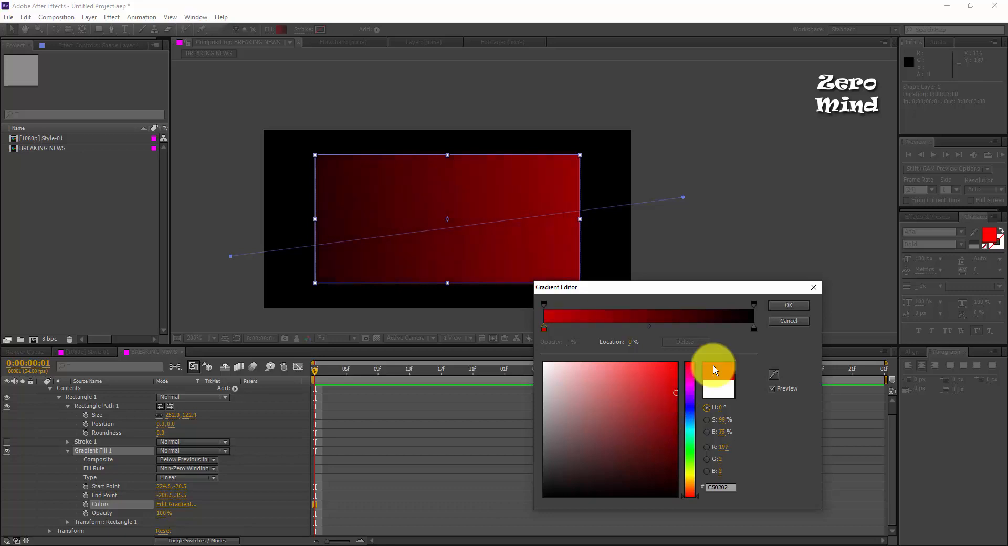
click(754, 328)
mouse_move(667, 478)
mouse_down()
mouse_move(676, 471)
mouse_move(665, 472)
mouse_up()
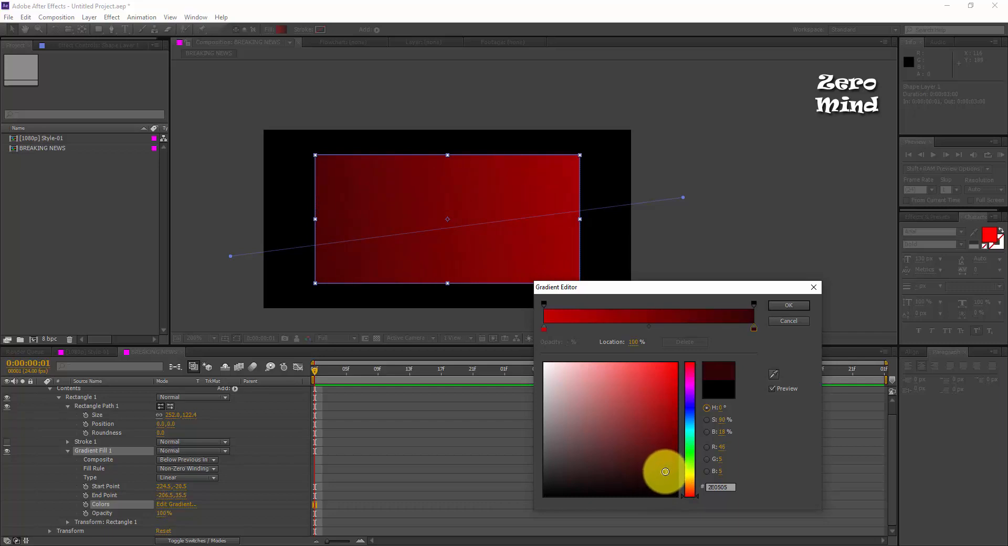
click(784, 304)
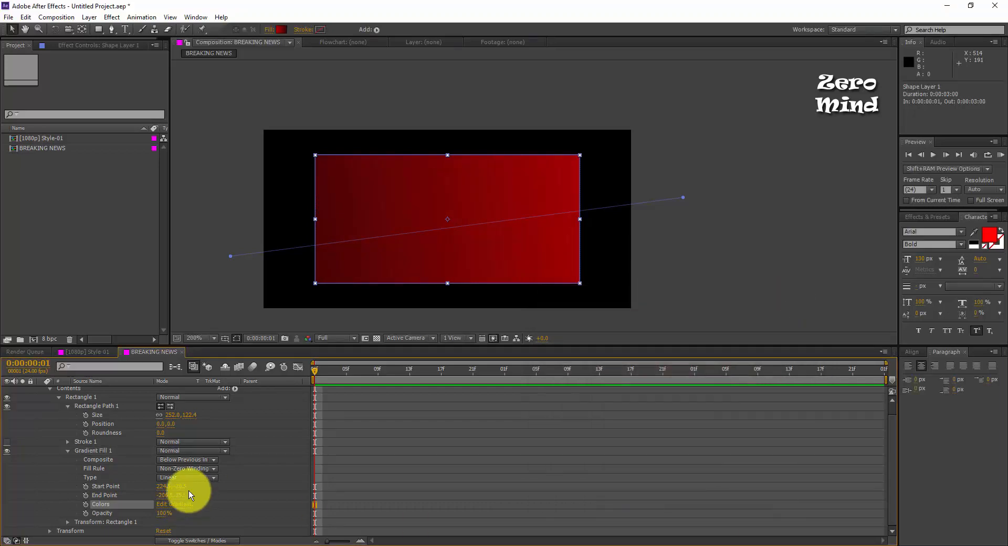
click(68, 451)
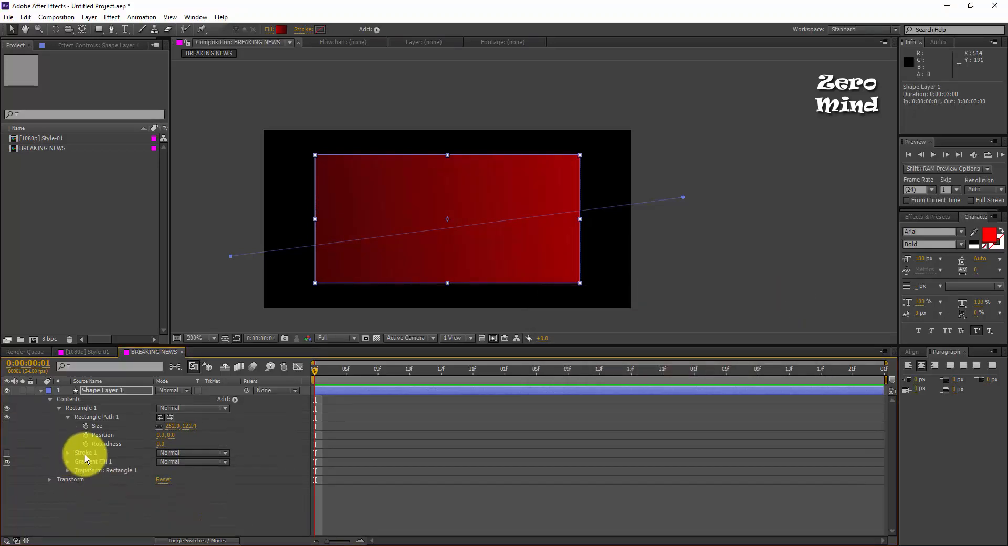
click(202, 495)
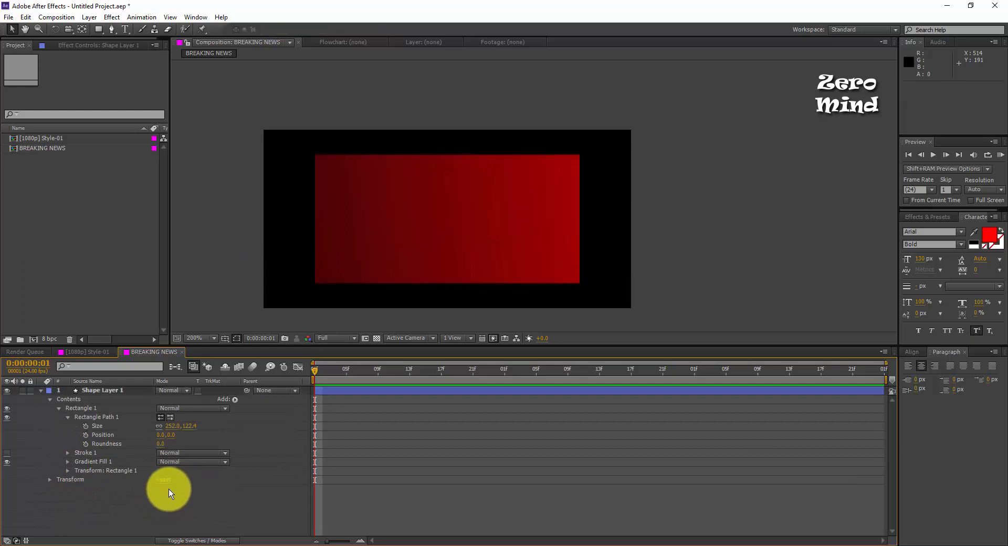
Set the skew in the rectangle's own transform to 15 to slant it into a parallelogram.
click(65, 470)
click(67, 470)
scroll(137, 477, down, 1)
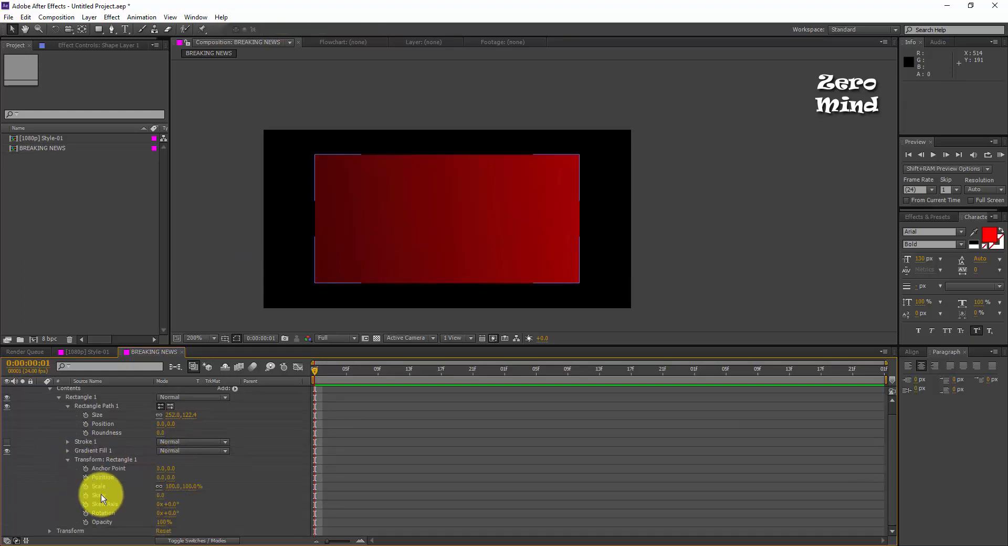
click(161, 496)
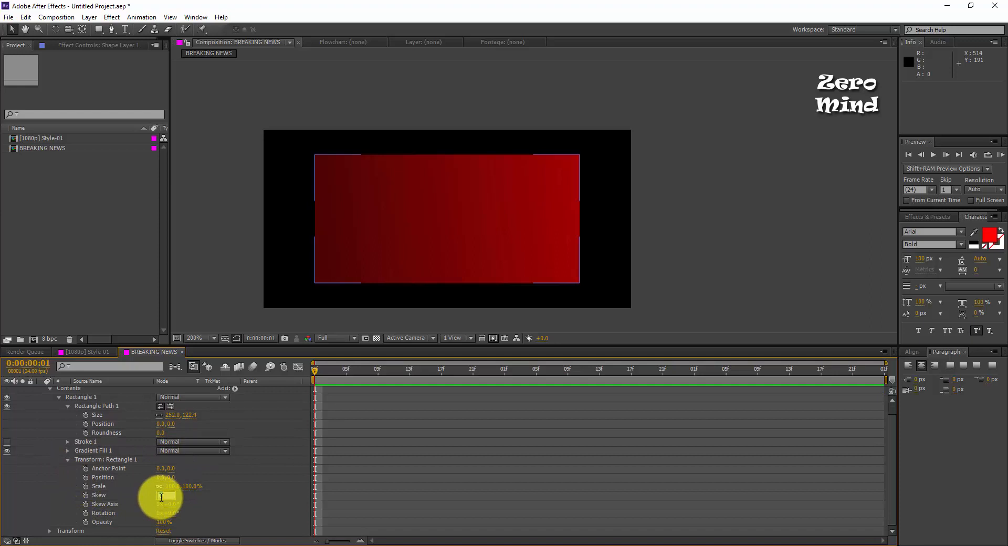
text(15)
key(Return)
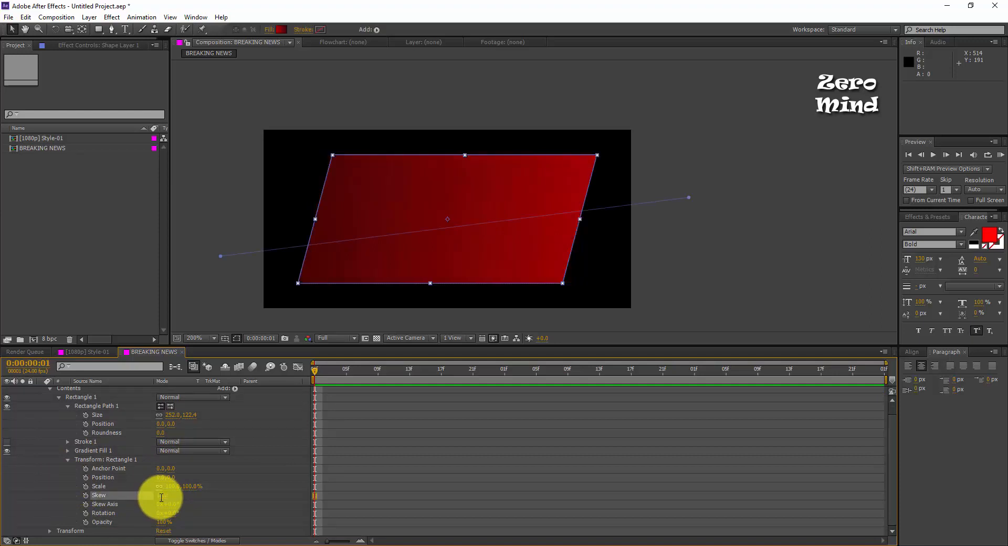
click(283, 491)
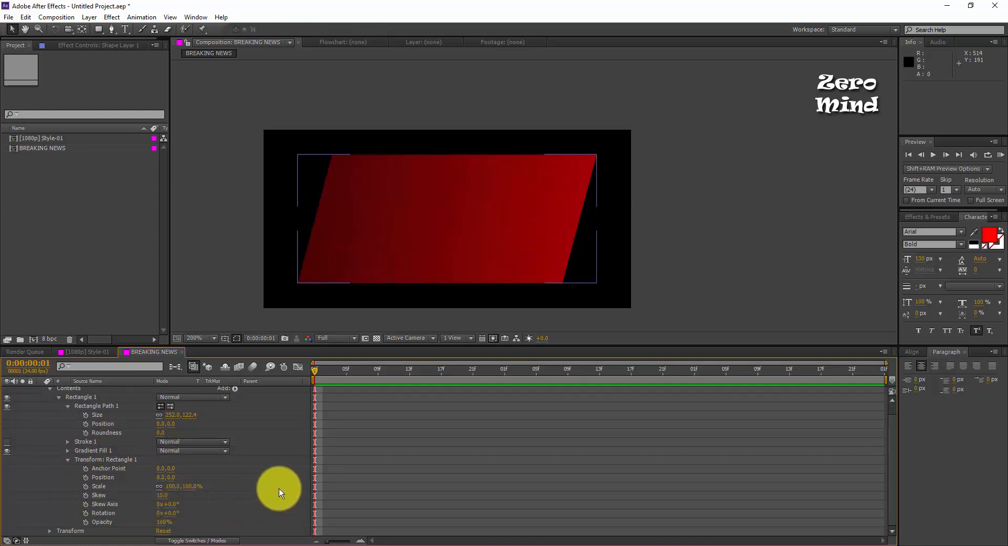
Rename the shape layer as FILL.
scroll(74, 436, up, 1)
click(40, 392)
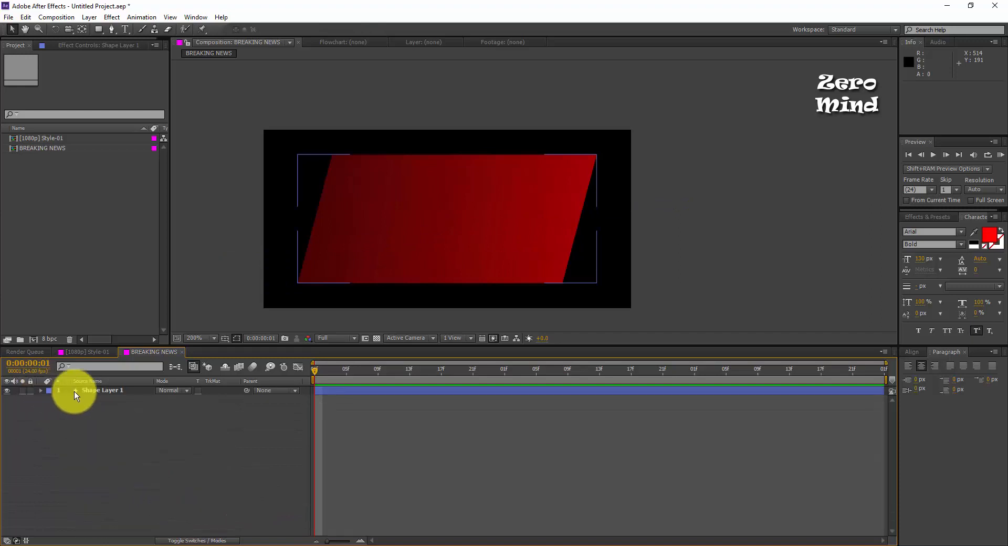
click(100, 394)
text(FILL)
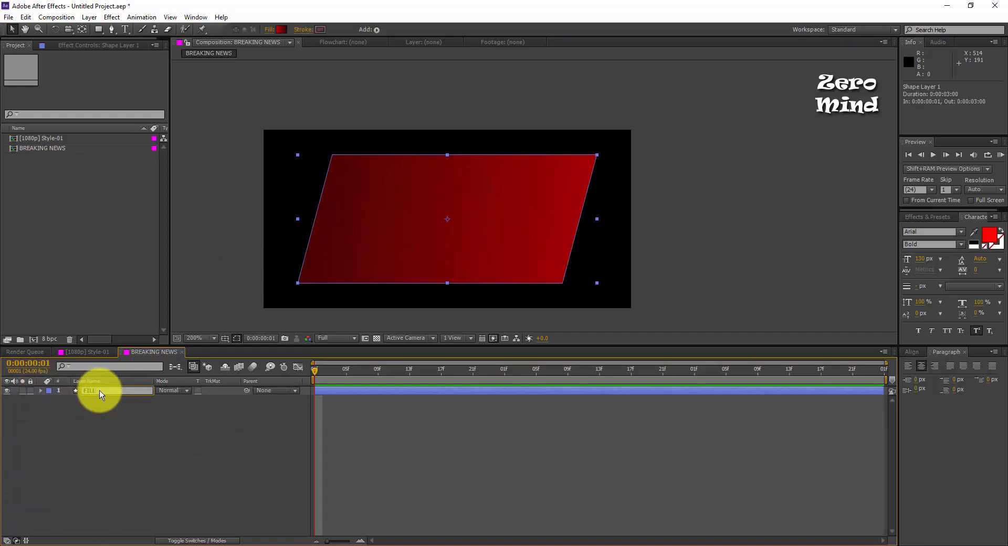
click(133, 450)
Duplicate the FILL layer and rename the copy as OUTLINE.
click(97, 391)
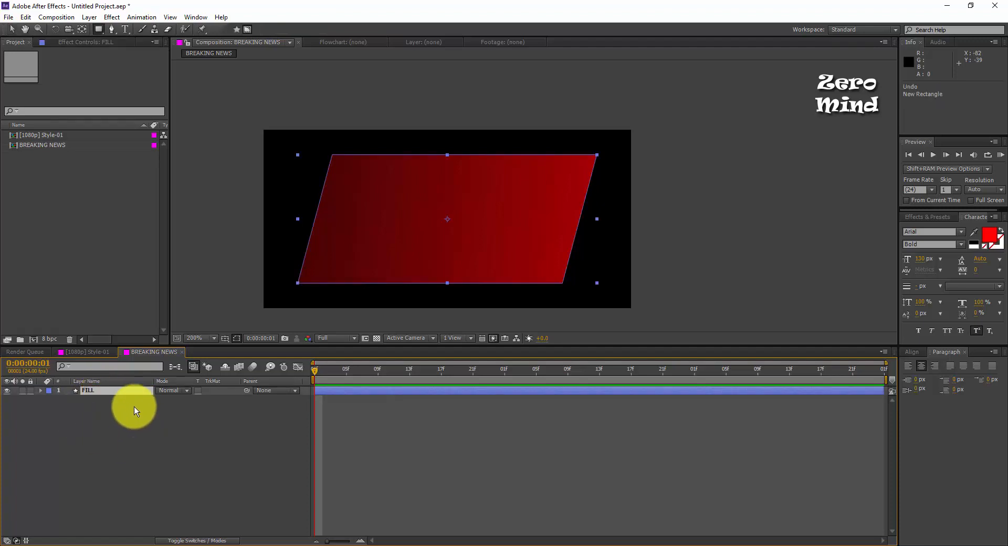
click(125, 394)
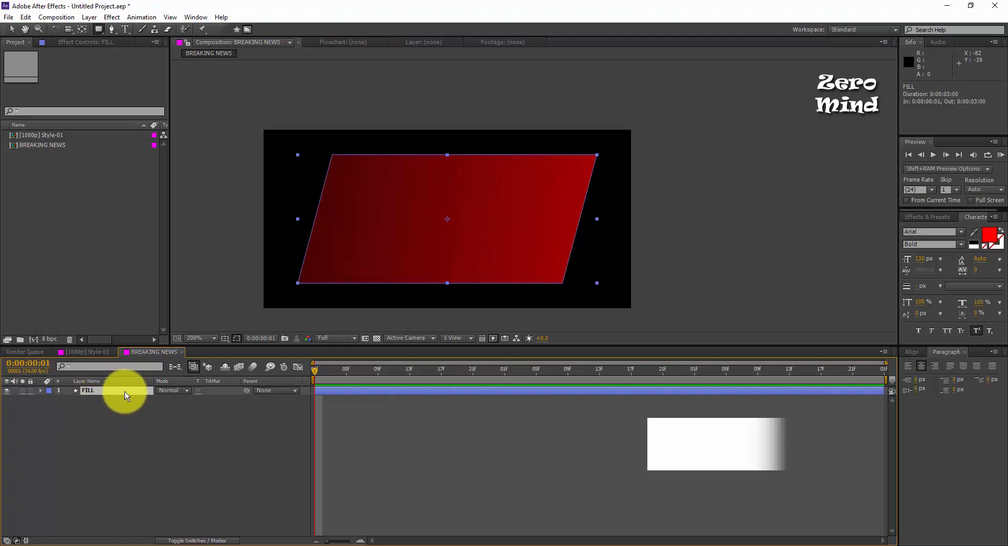
key(ctrl+d)
text(O)
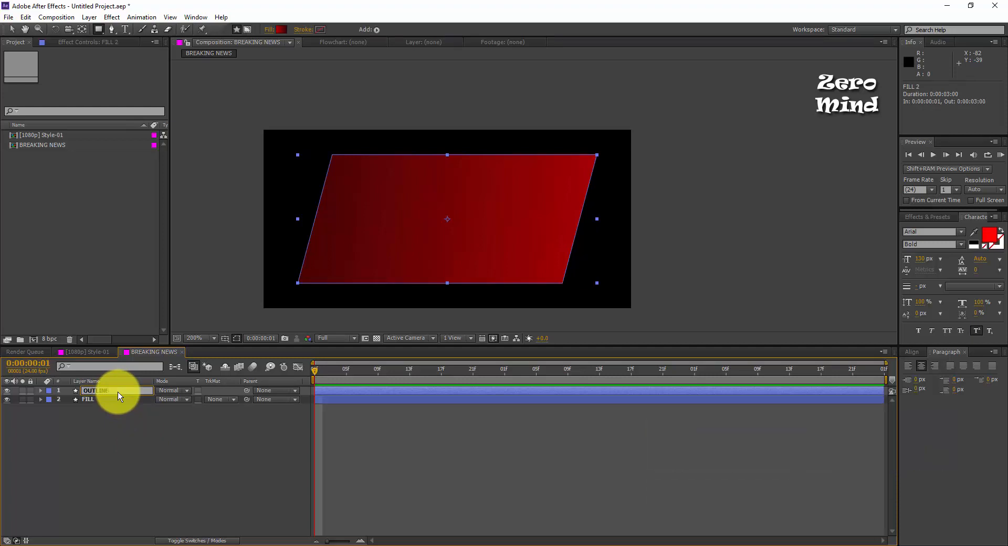
text(UTLINE)
key(Return)
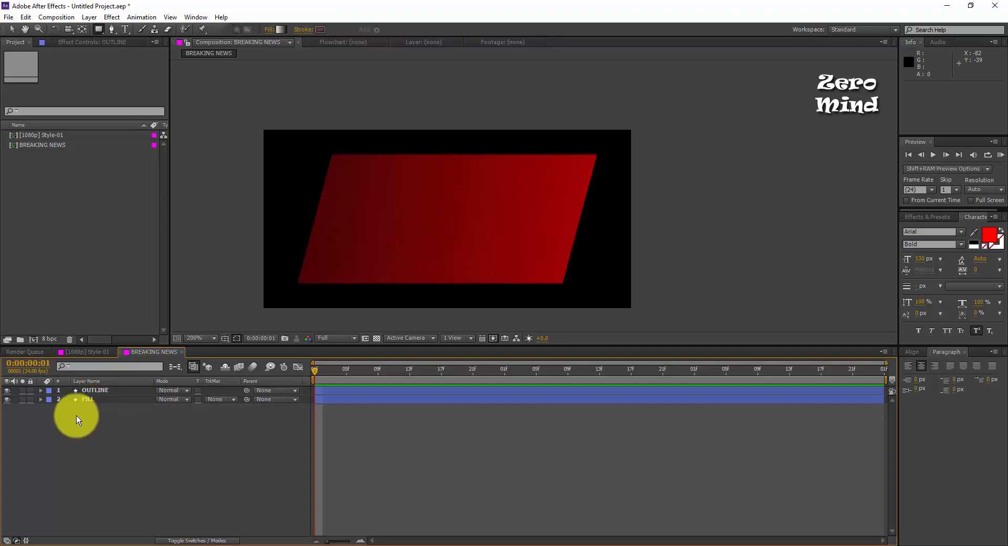
Hide the FILL layer, and in OUTLINE's rectangle disable the gradient fill and enable the stroke.
click(87, 400)
click(7, 399)
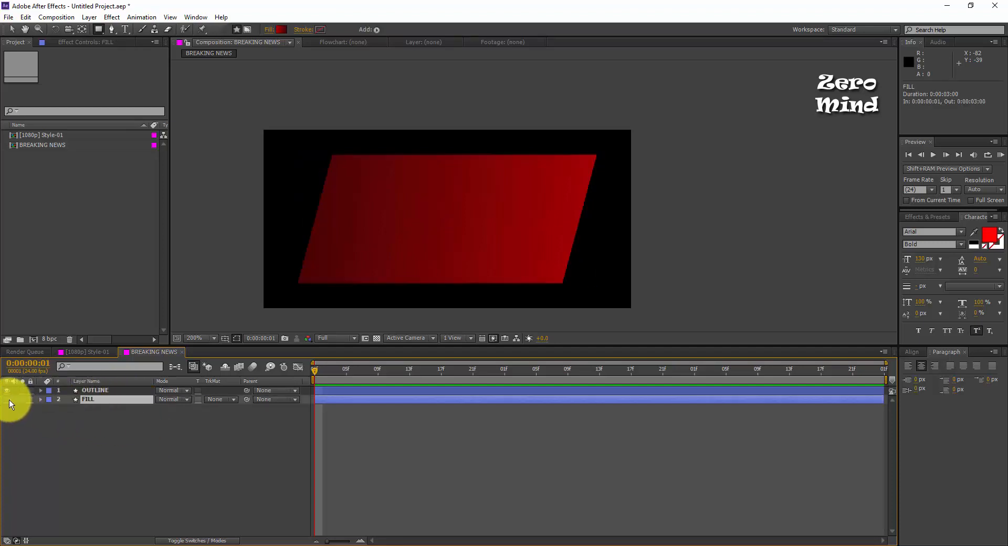
click(95, 391)
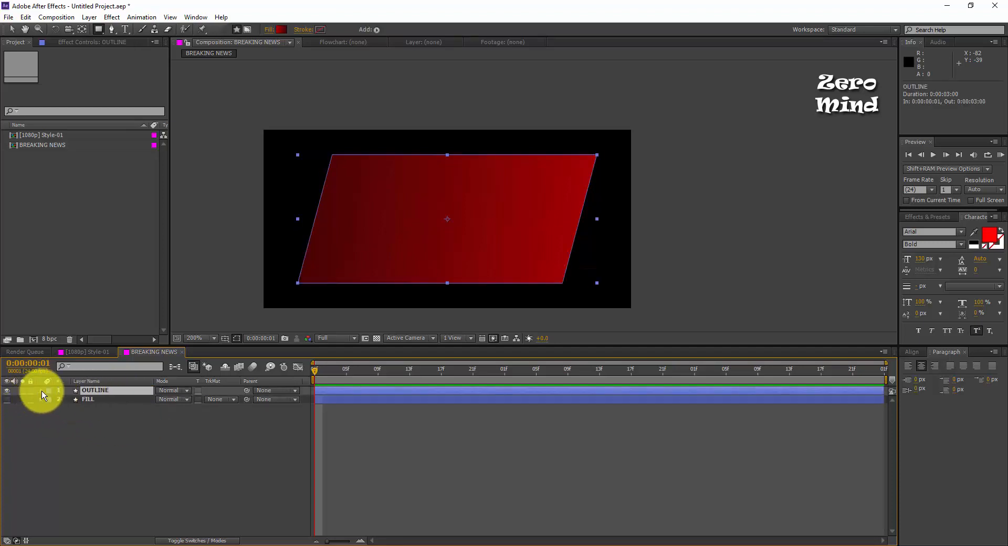
click(41, 391)
click(50, 399)
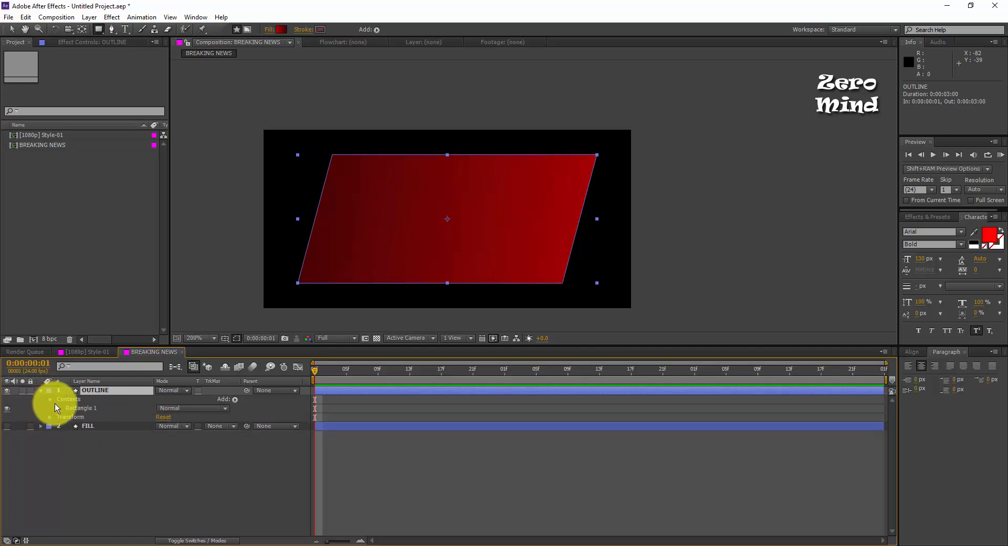
click(58, 408)
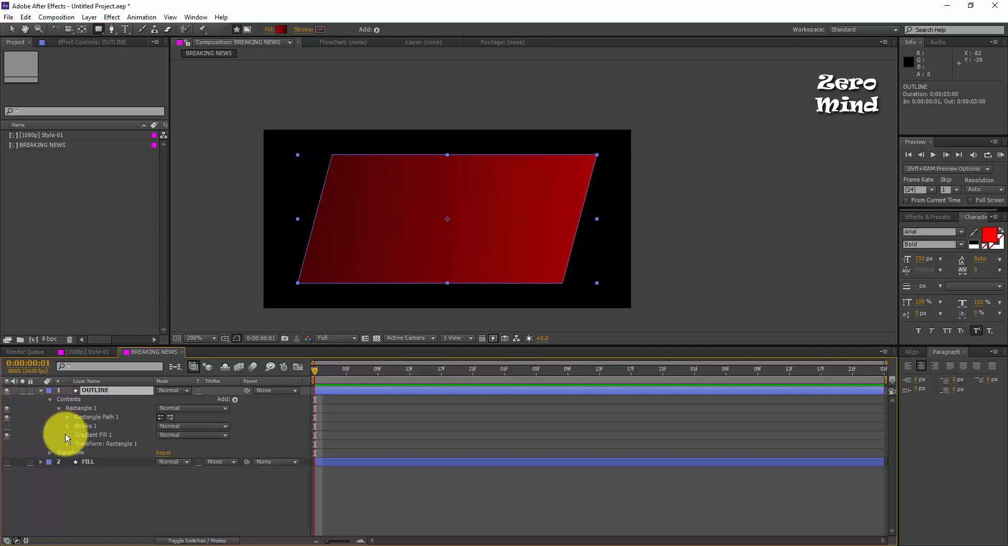
click(7, 436)
click(7, 426)
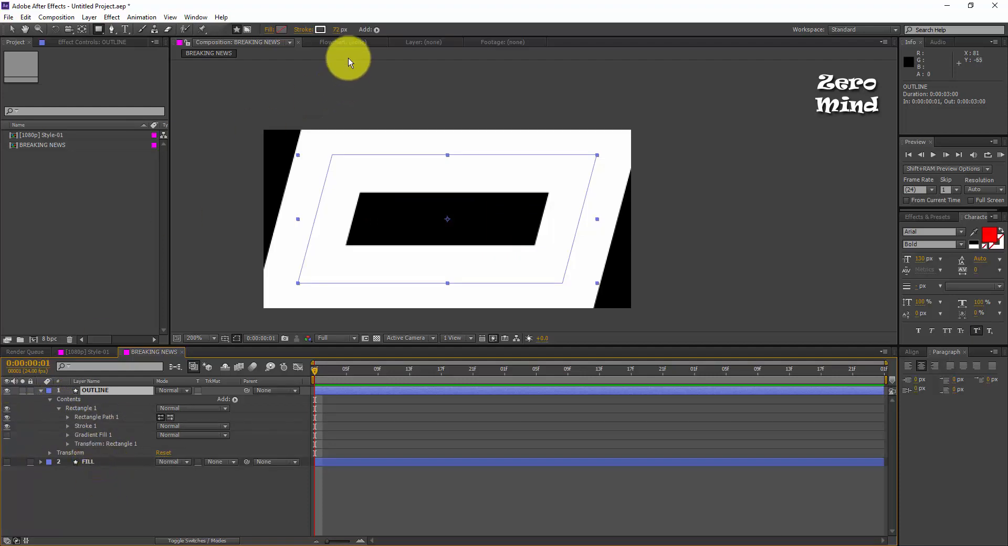
Reduce the OUTLINE stroke's width to 3 px and change its line join to Round Join.
mouse_move(336, 30)
mouse_down()
mouse_move(300, 29)
mouse_move(306, 38)
mouse_up()
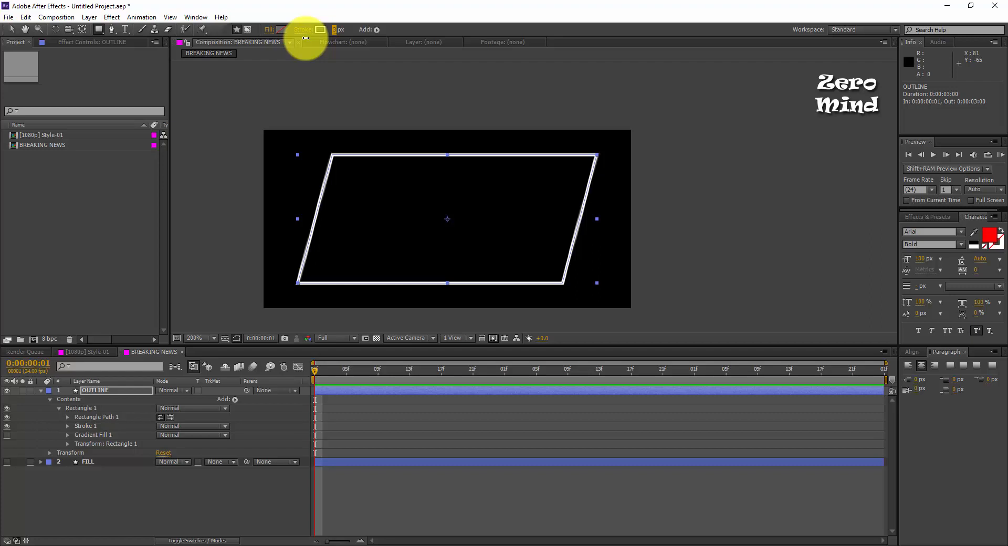
click(246, 499)
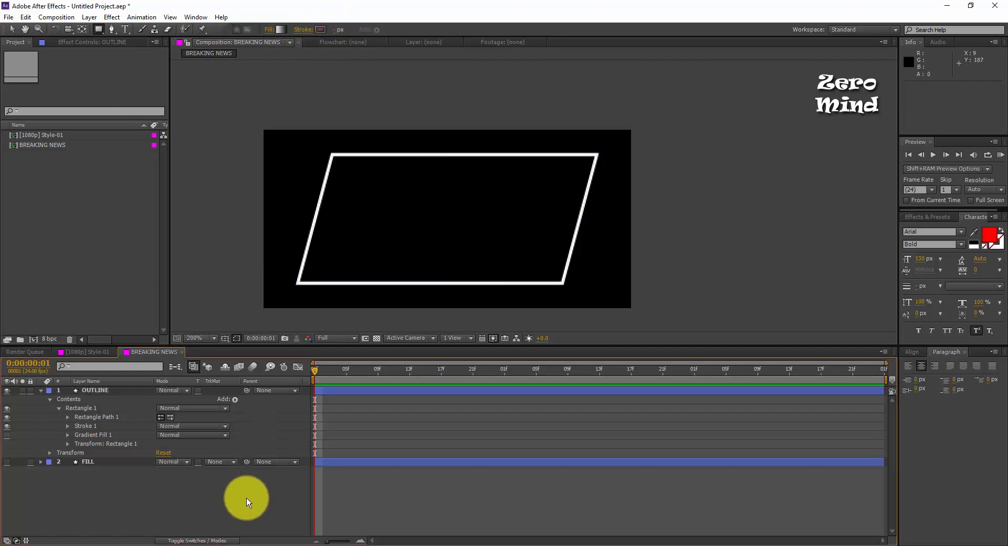
click(78, 441)
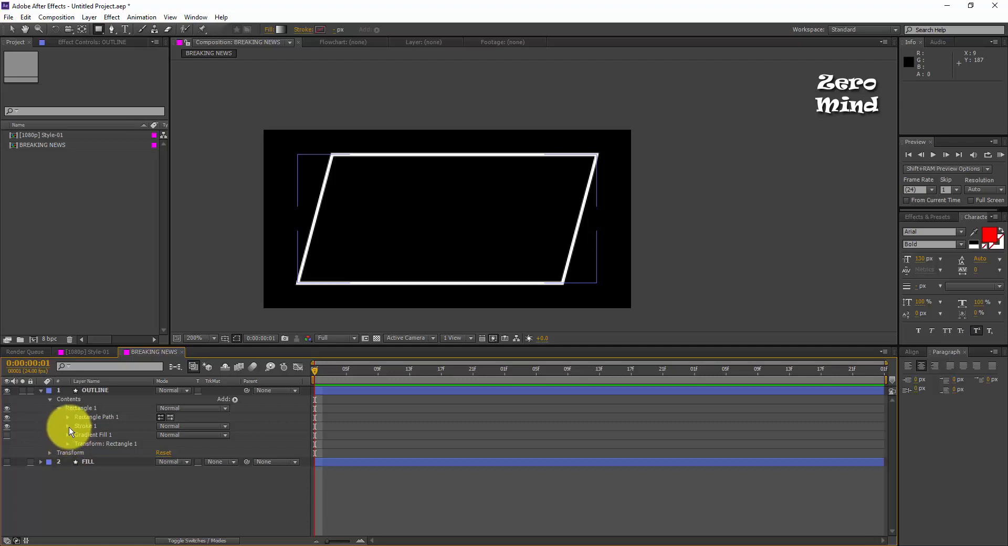
click(67, 427)
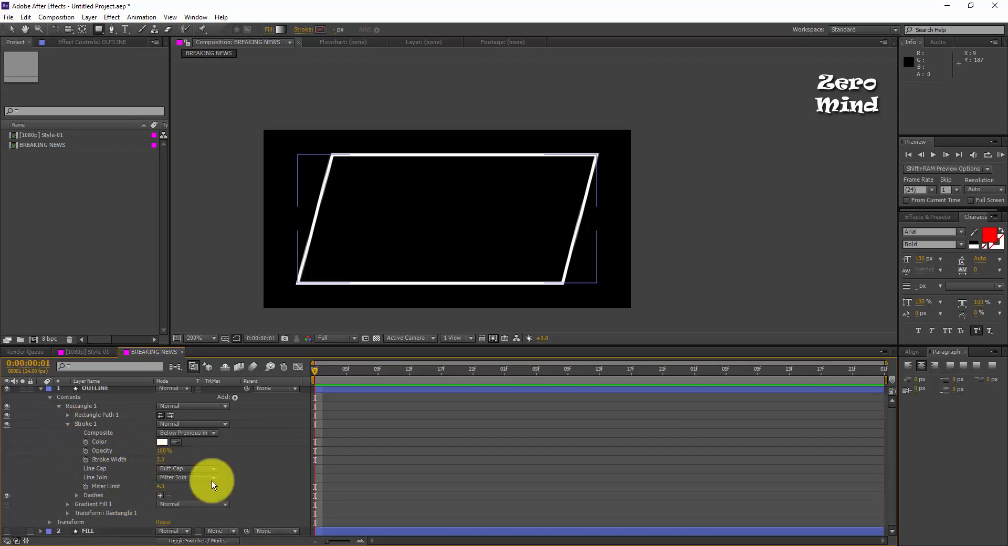
scroll(334, 250, up, 1)
drag(283, 291, 596, 176)
drag(490, 227, 468, 254)
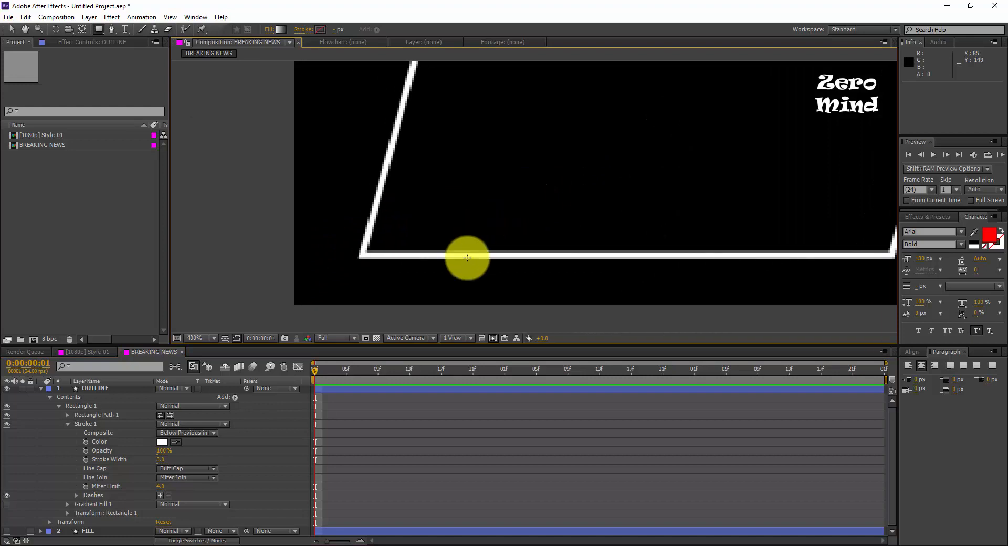
click(173, 478)
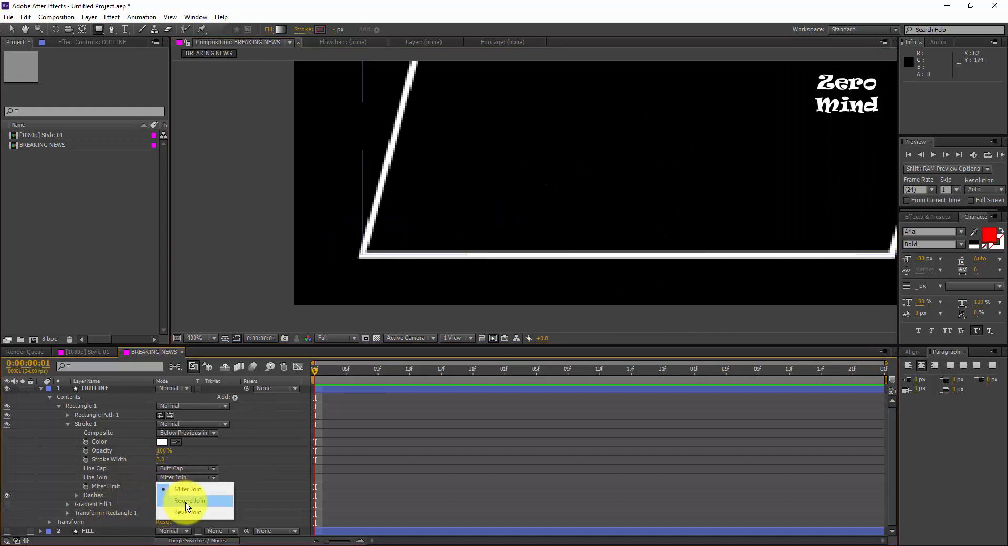
click(186, 500)
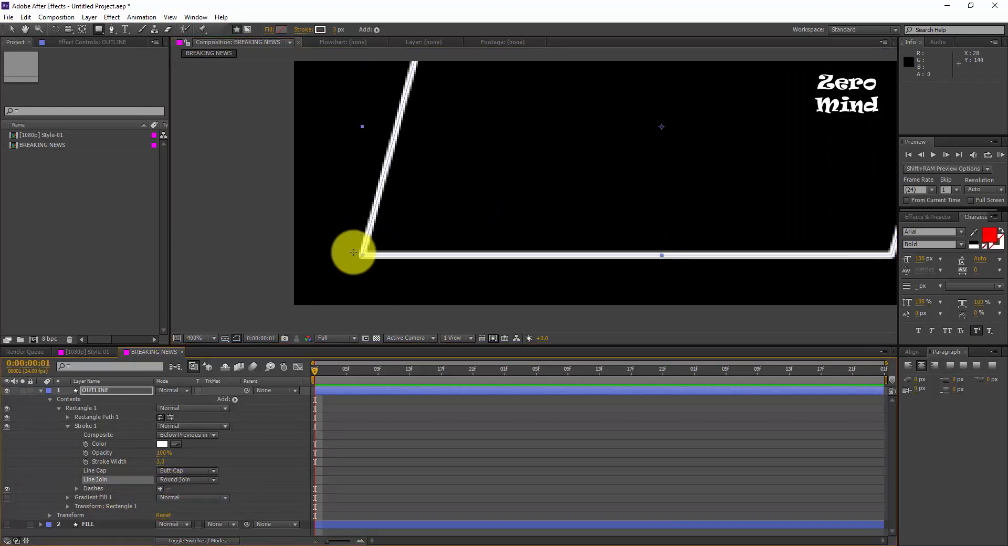
scroll(369, 258, down, 3)
scroll(430, 266, up, 1)
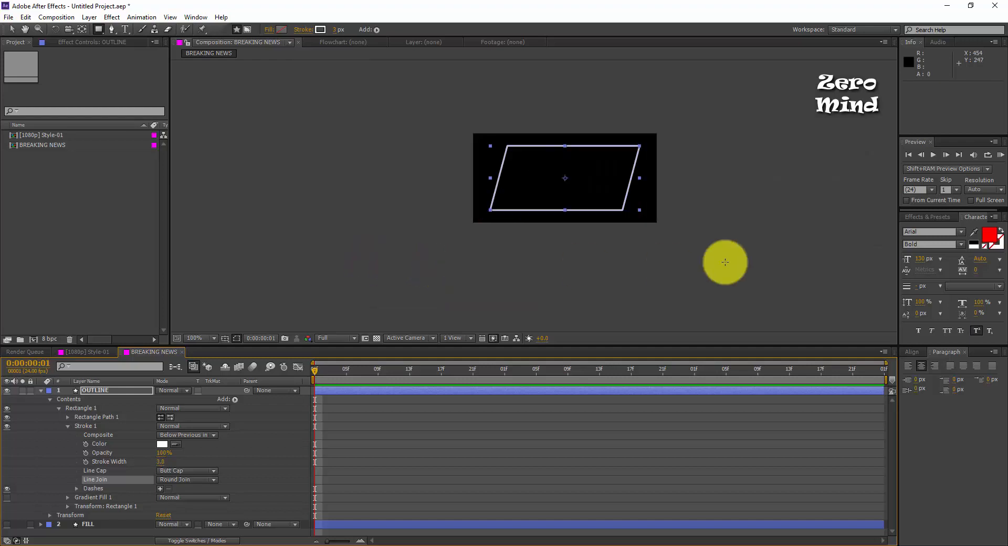
drag(724, 263, 677, 283)
click(40, 391)
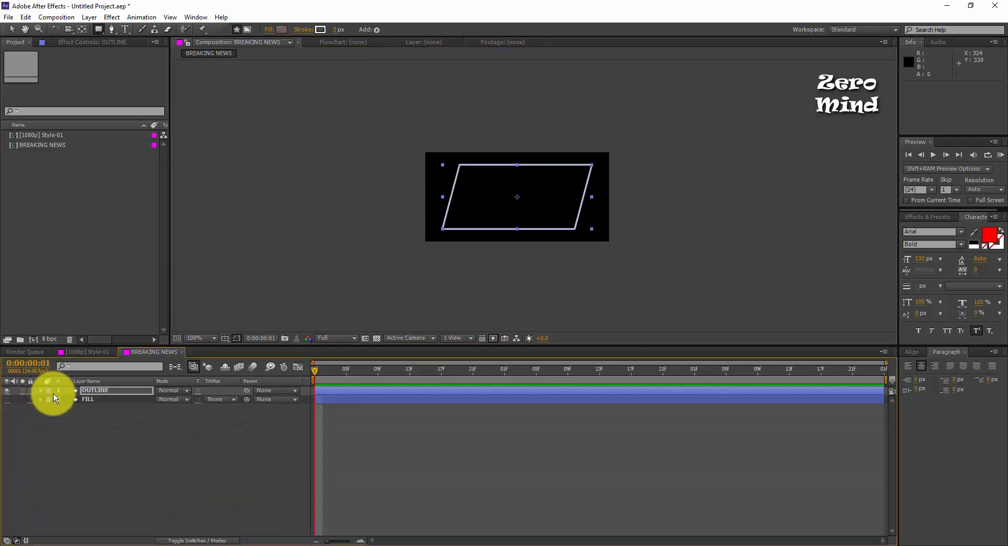
click(135, 458)
Add a Trim Paths operator to the contents of the OUTLINE layer.
click(119, 395)
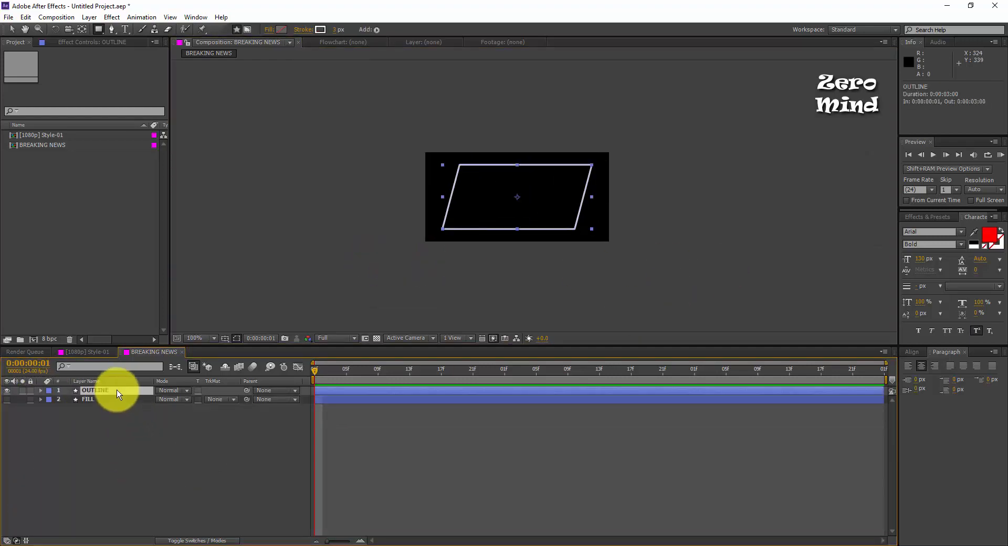
click(40, 391)
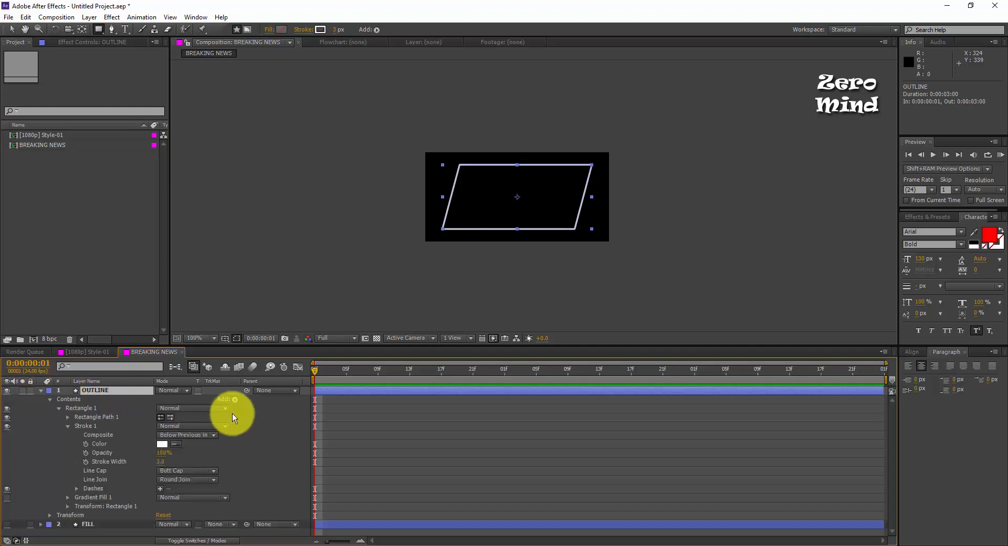
click(233, 401)
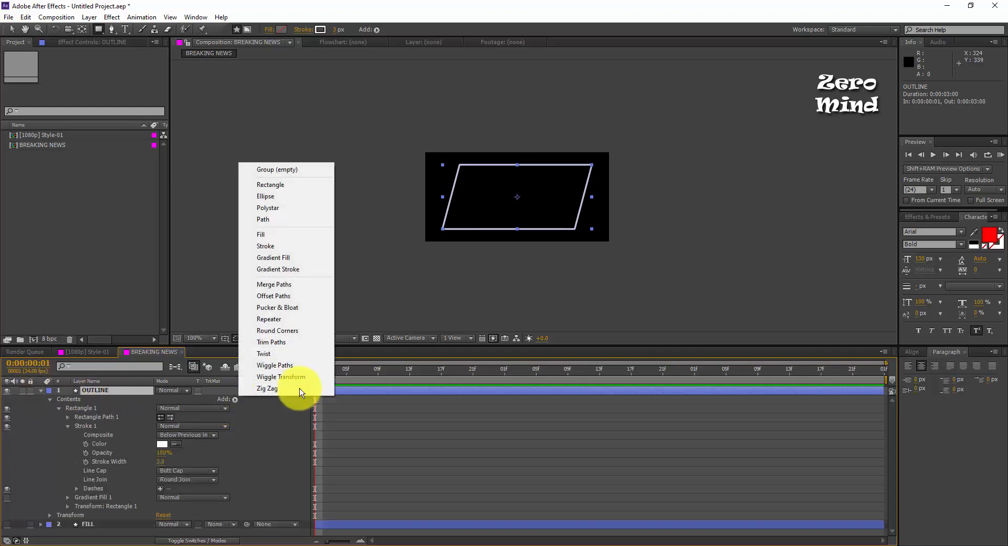
click(286, 342)
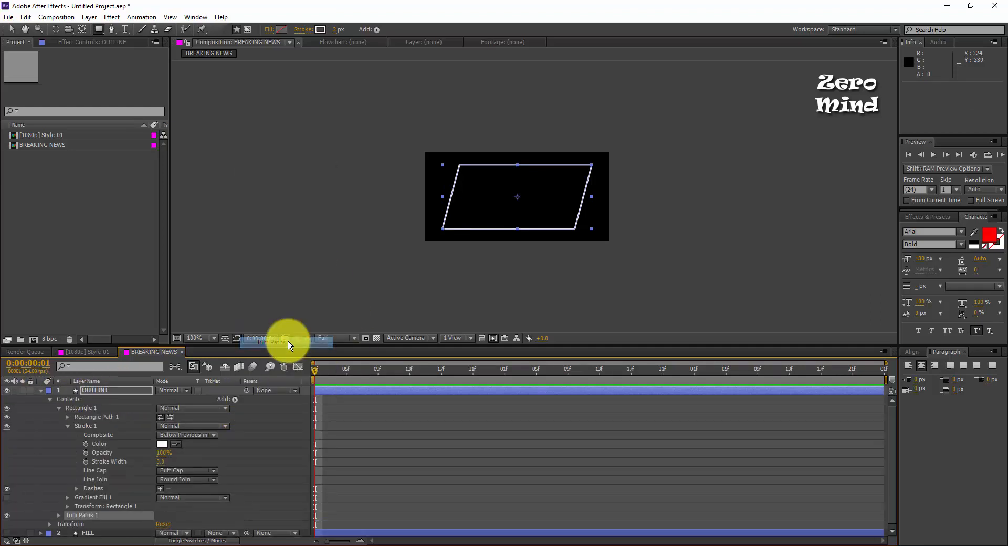
Keyframe the OUTLINE Trim Paths End from 0% at 0:00:00:01 to 100% at 0:00:00:17.
click(58, 515)
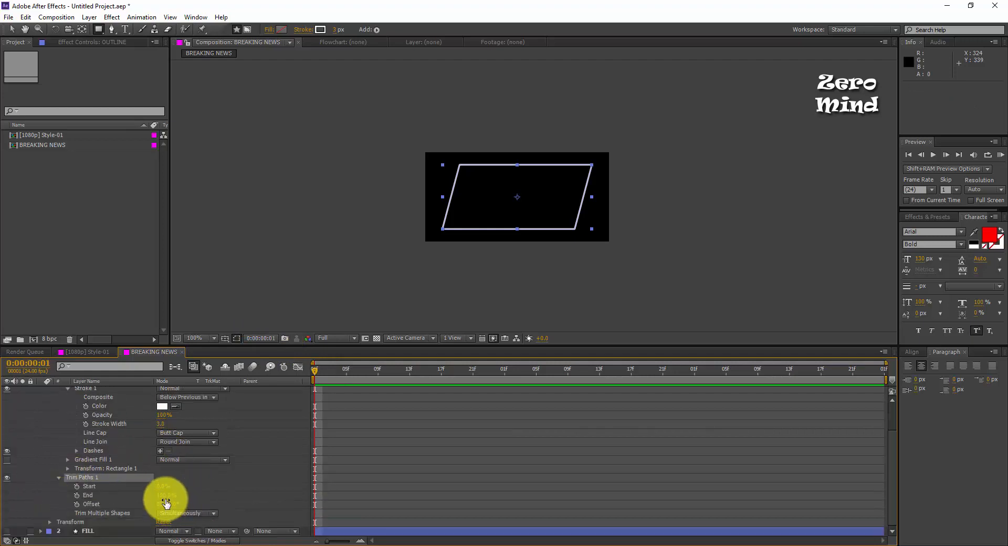
mouse_move(165, 496)
mouse_down()
mouse_move(33, 484)
mouse_move(136, 517)
mouse_up()
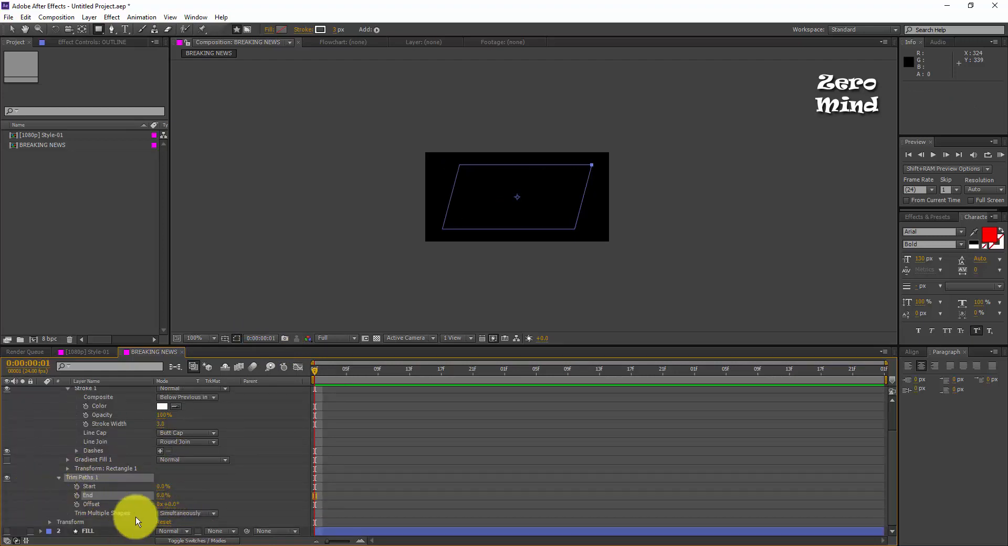
click(77, 496)
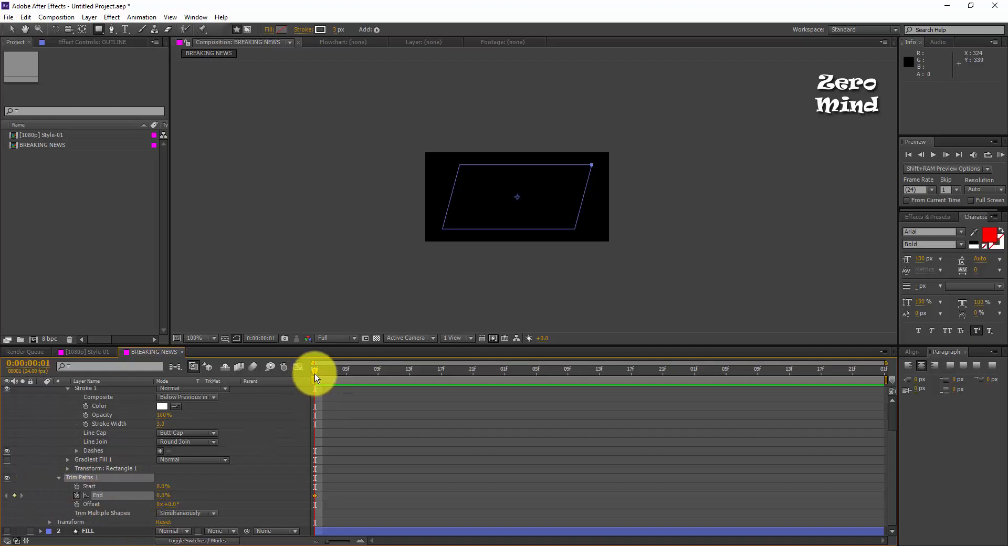
drag(315, 374, 436, 382)
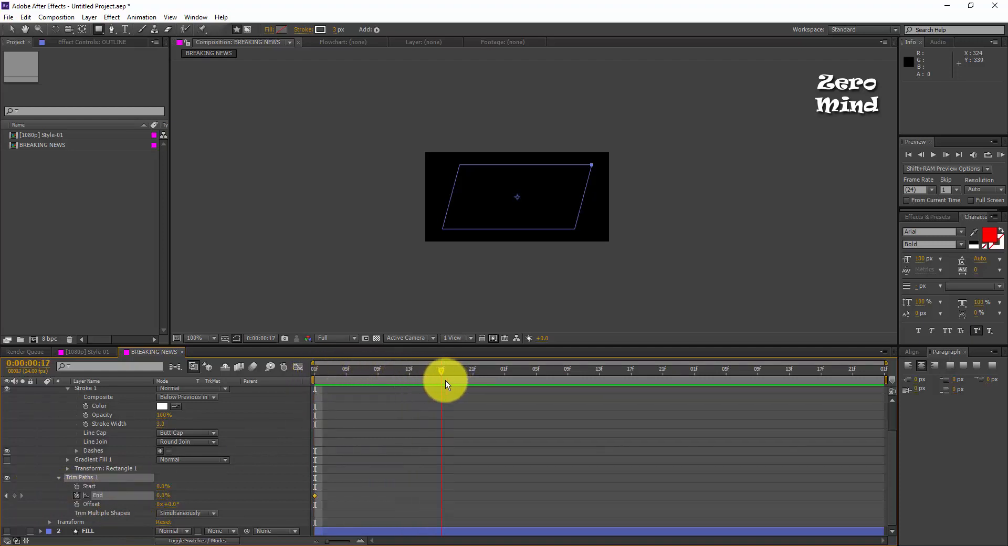
drag(163, 495, 281, 498)
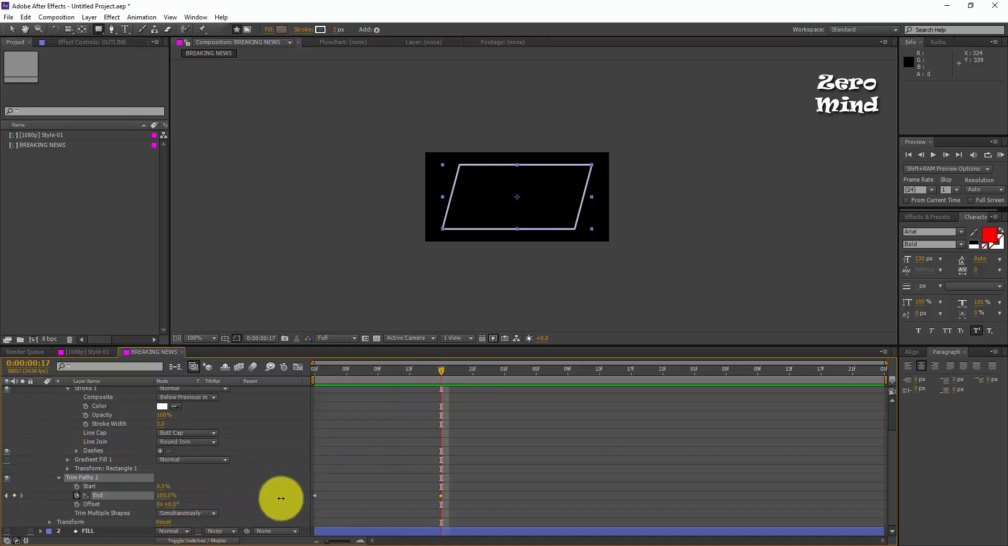
Set the OUTLINE Trim Paths Offset to -121° and scrub through the animation to check where the stroke starts.
click(434, 374)
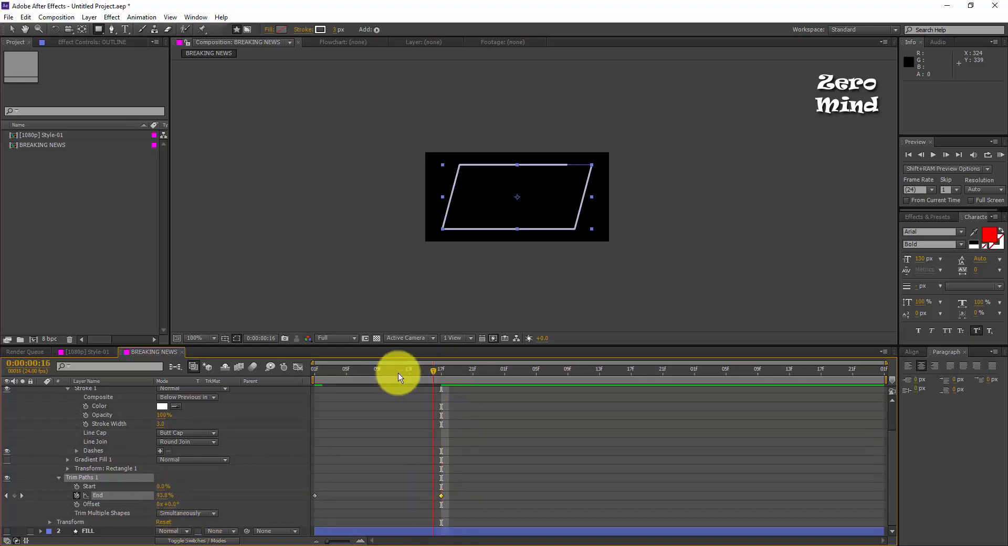
mouse_move(398, 373)
mouse_down()
mouse_move(292, 376)
mouse_move(368, 378)
mouse_move(297, 387)
mouse_move(380, 386)
mouse_up()
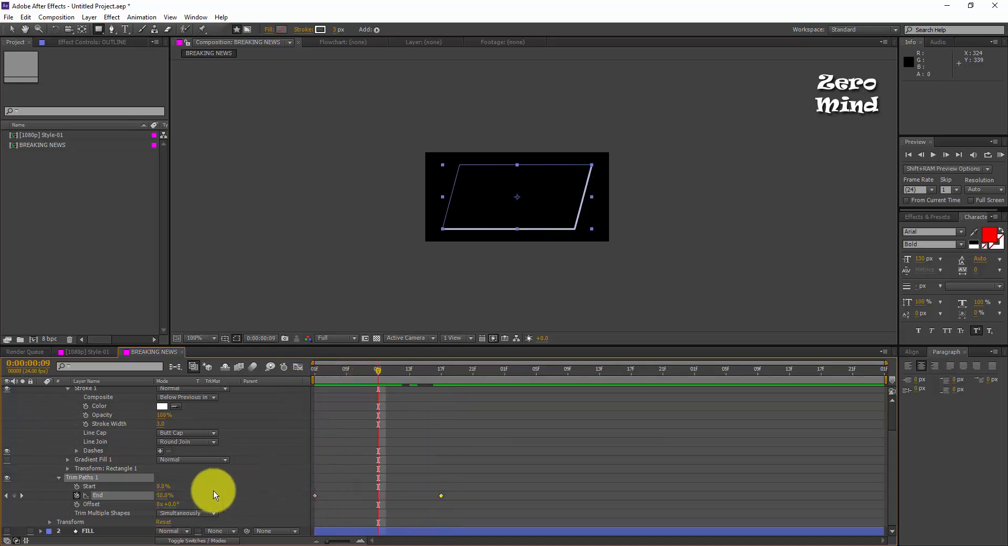
mouse_move(171, 508)
mouse_down()
mouse_move(189, 508)
mouse_move(132, 510)
mouse_up()
drag(125, 513, 119, 514)
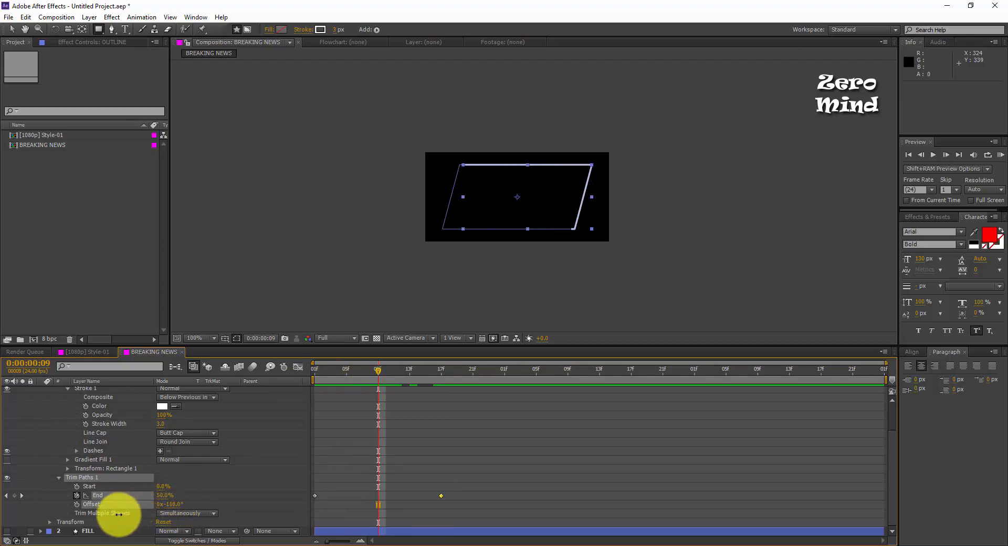
click(389, 479)
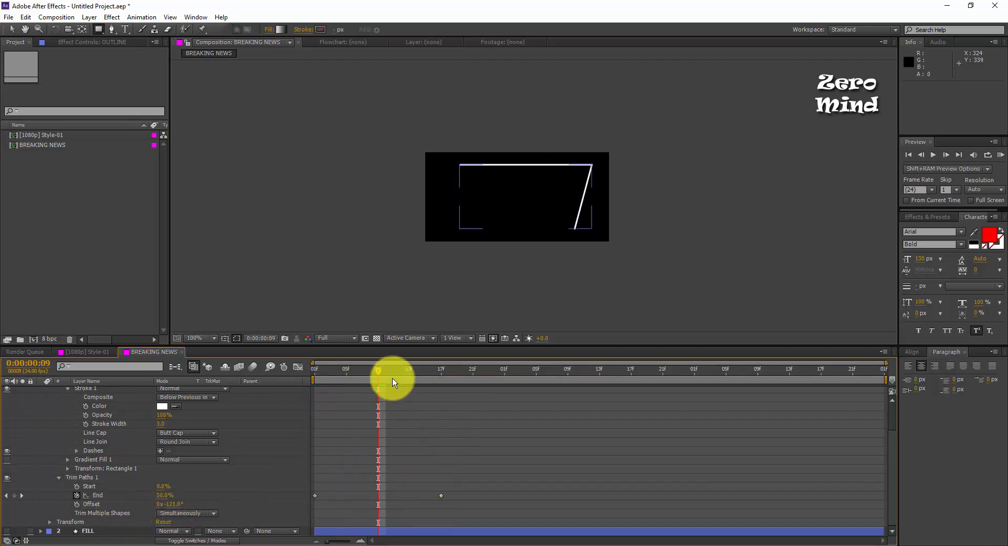
mouse_move(392, 378)
mouse_down()
mouse_move(299, 376)
mouse_move(378, 370)
mouse_move(462, 388)
mouse_up()
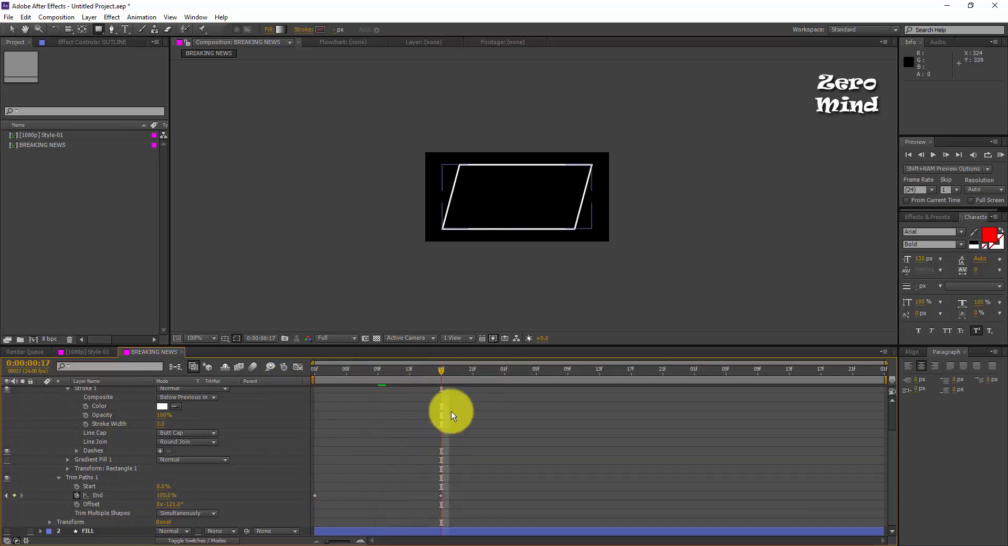
Apply Easy Ease to both Trim Paths End keyframes of the OUTLINE layer.
drag(496, 474, 299, 512)
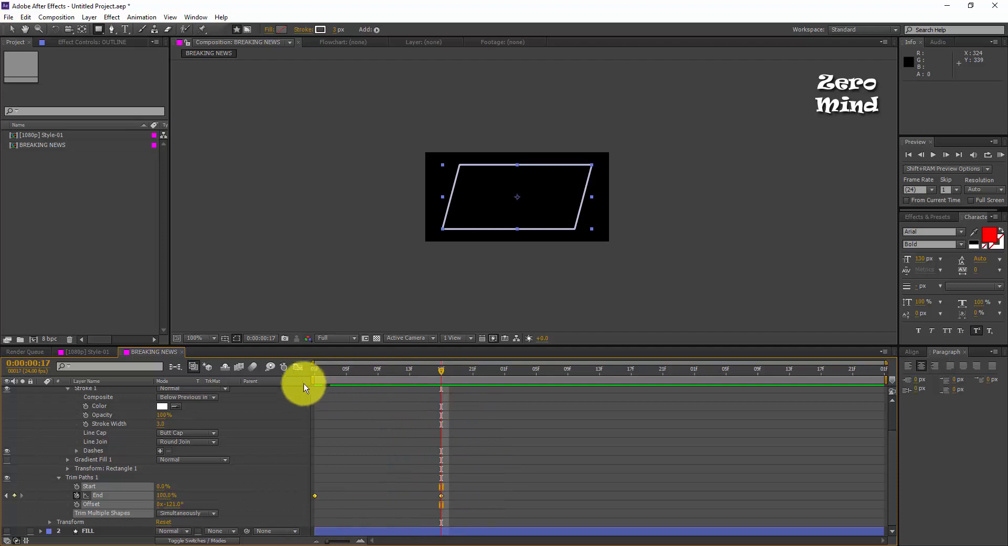
right_click(441, 495)
mouse_move(533, 488)
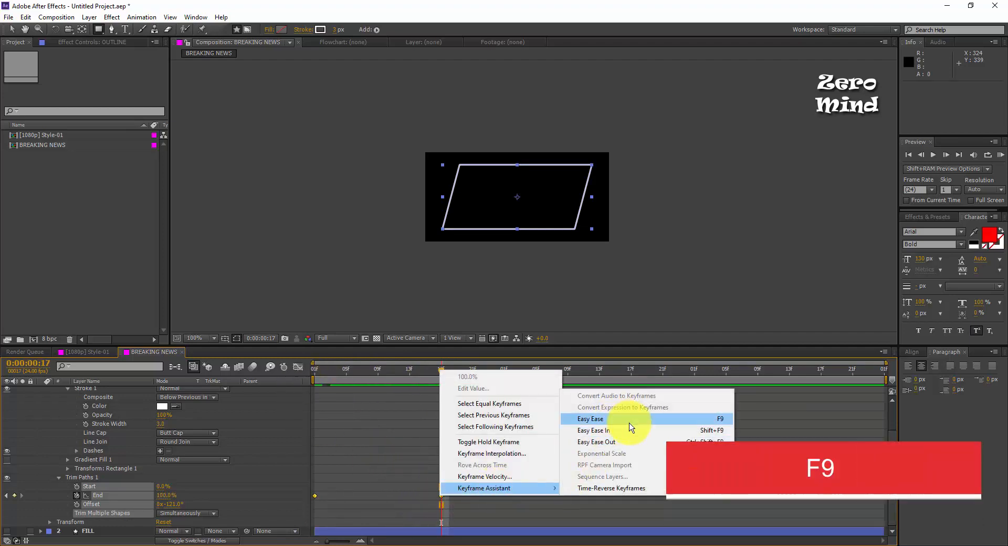
click(578, 418)
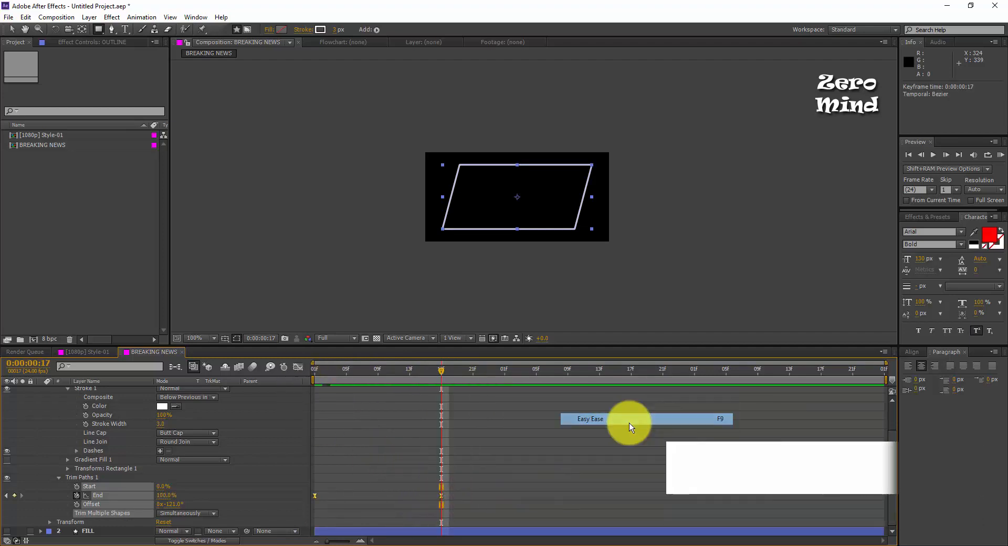
Reshape the End speed curve in the Graph Editor to peak early near frame 4 and slow down gradually, then return to the full timeline.
click(297, 368)
drag(493, 456, 355, 471)
click(571, 530)
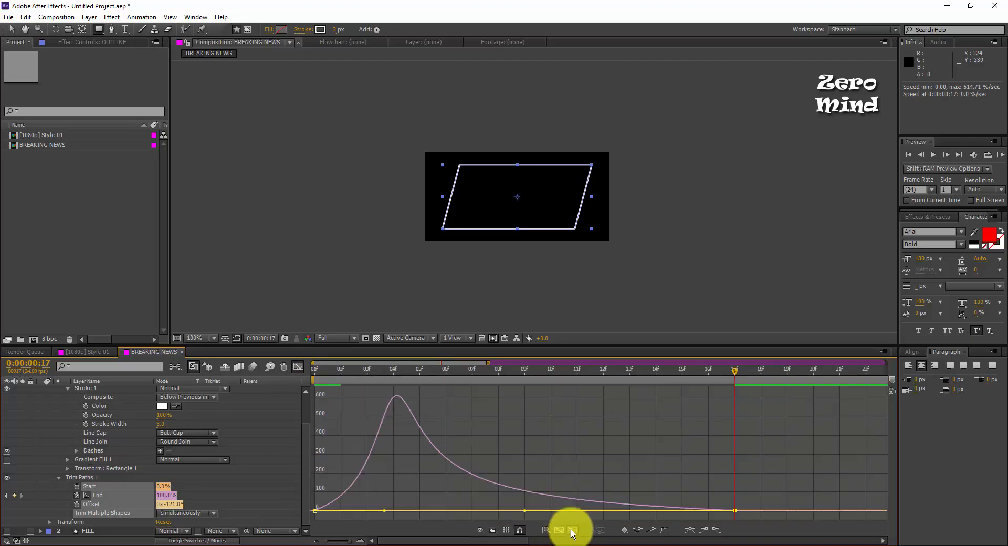
click(522, 511)
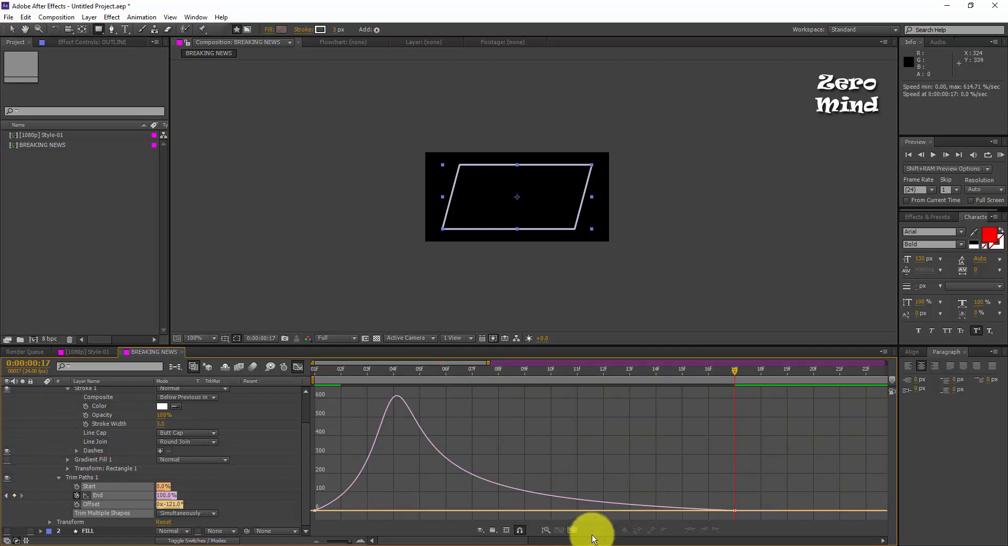
click(298, 367)
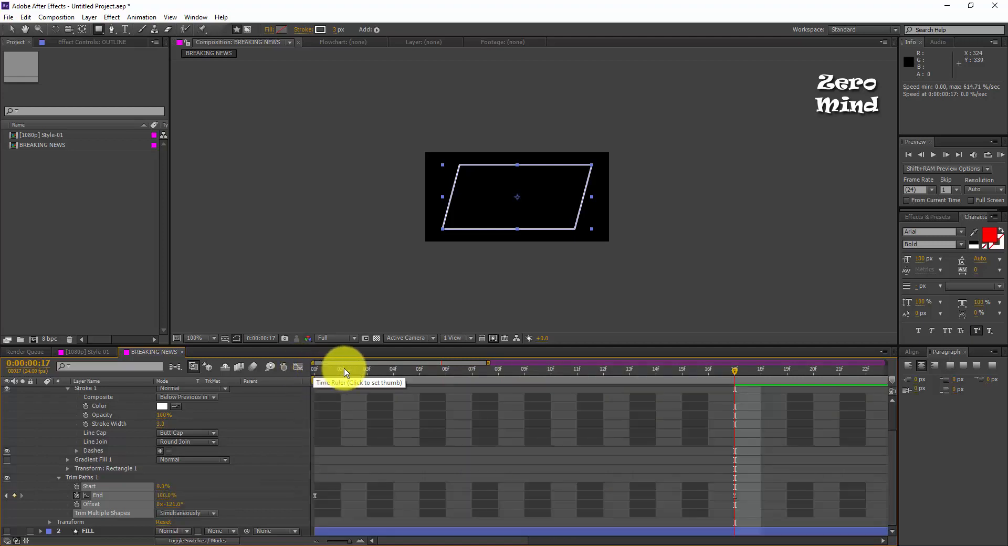
drag(345, 541, 322, 541)
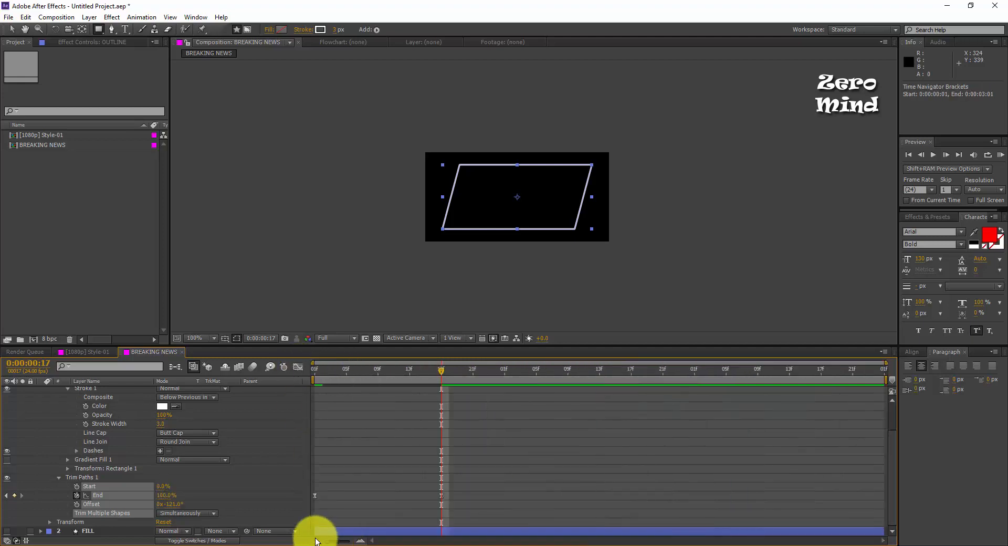
Preview the OUTLINE draw-on animation and return the playhead to 0:00:00:17.
key(space)
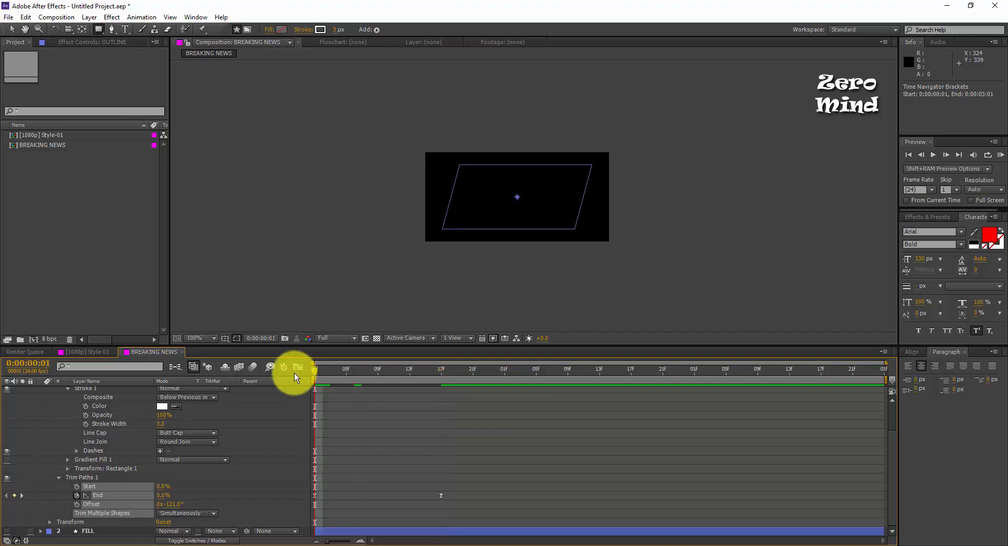
click(457, 424)
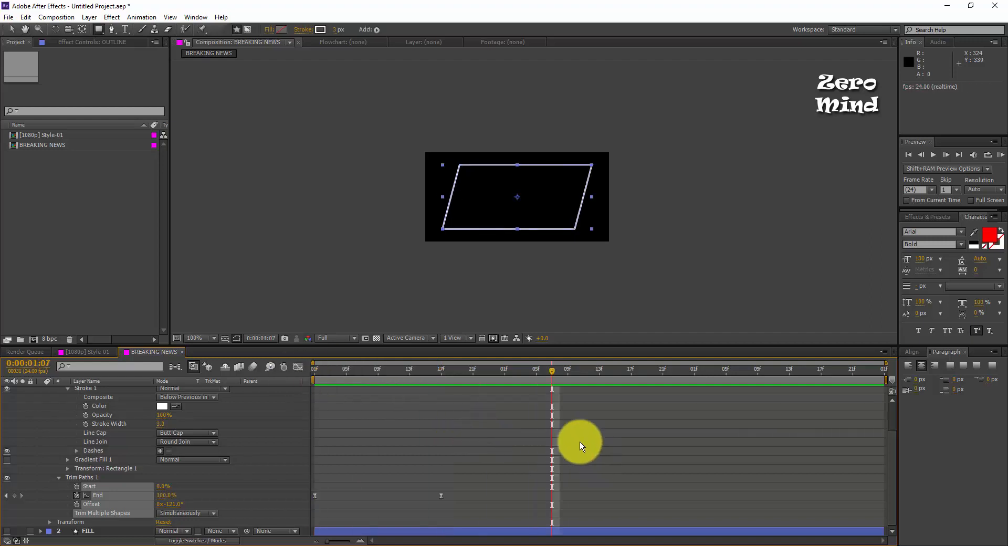
drag(389, 371, 441, 371)
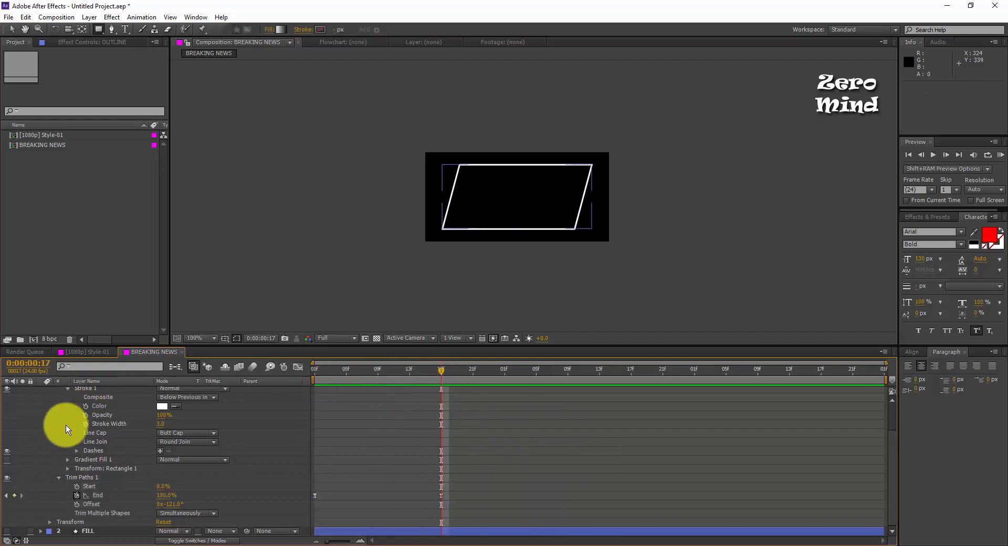
Collapse the OUTLINE properties, make the FILL layer visible, and lock and hide the OUTLINE layer.
scroll(65, 427, up, 2)
click(40, 393)
click(107, 449)
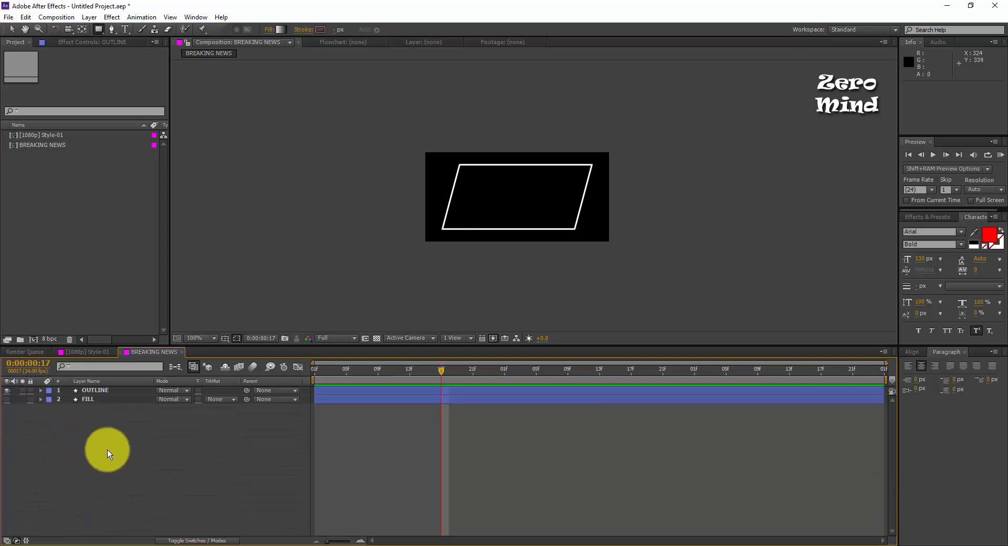
click(105, 400)
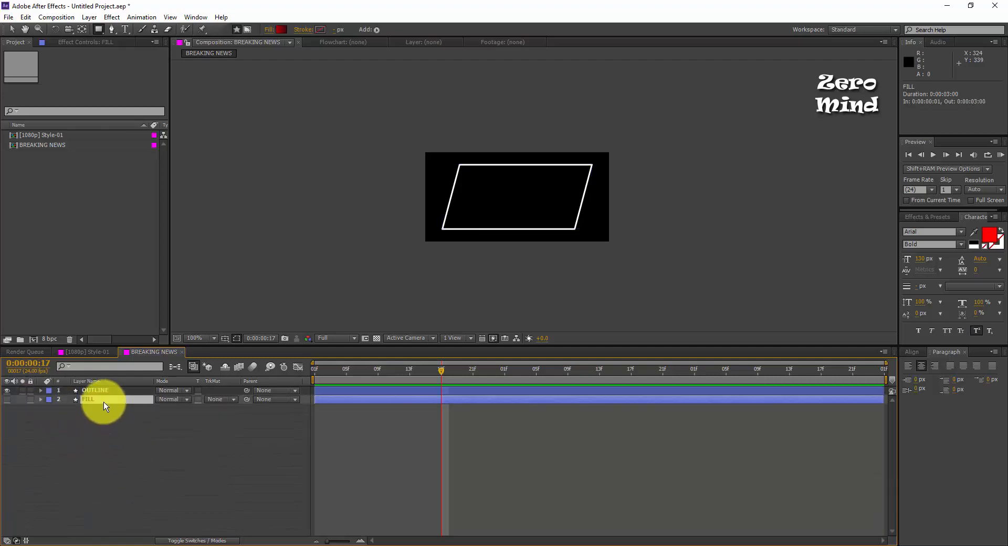
click(7, 400)
click(30, 391)
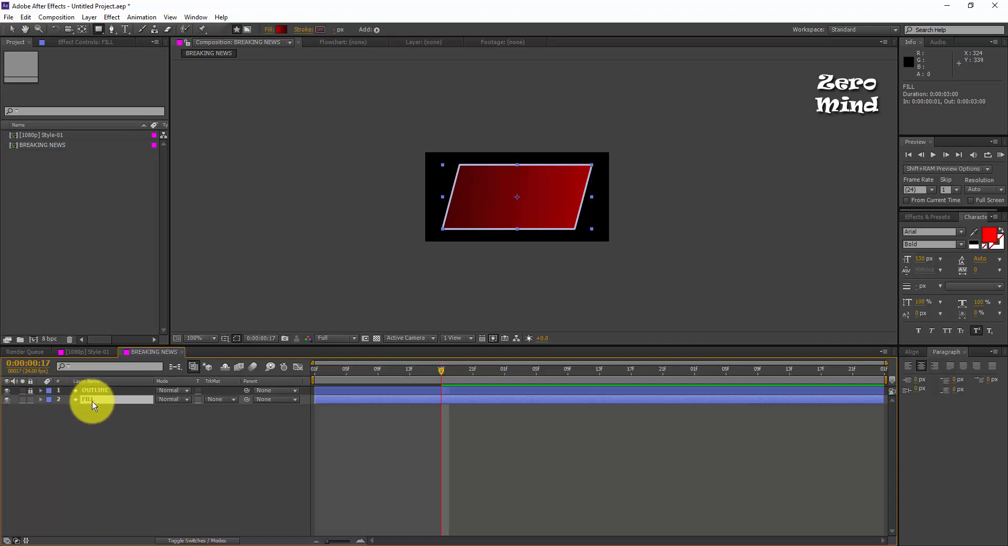
click(7, 391)
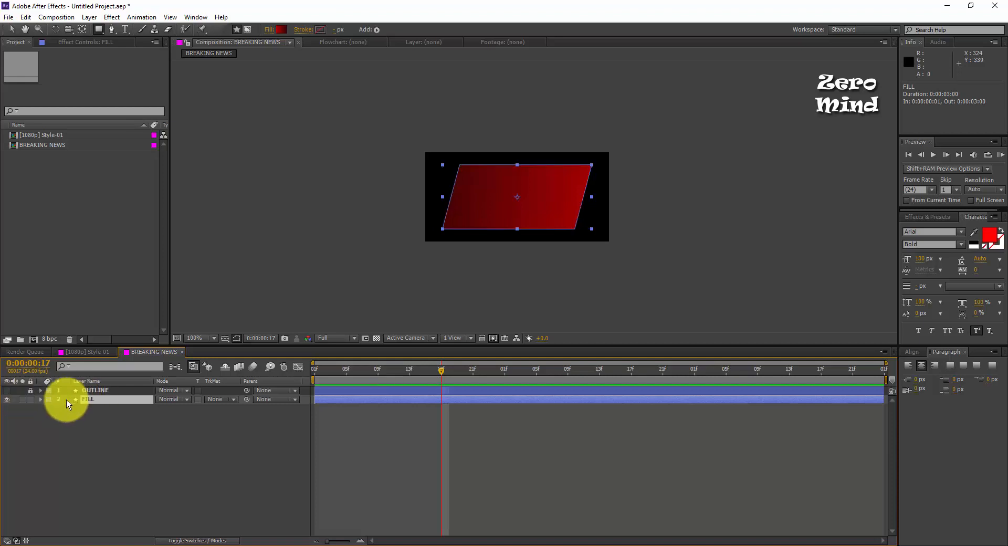
Draw a rectangular mask of about 258 x 129 px over the red shape on the FILL layer.
click(41, 399)
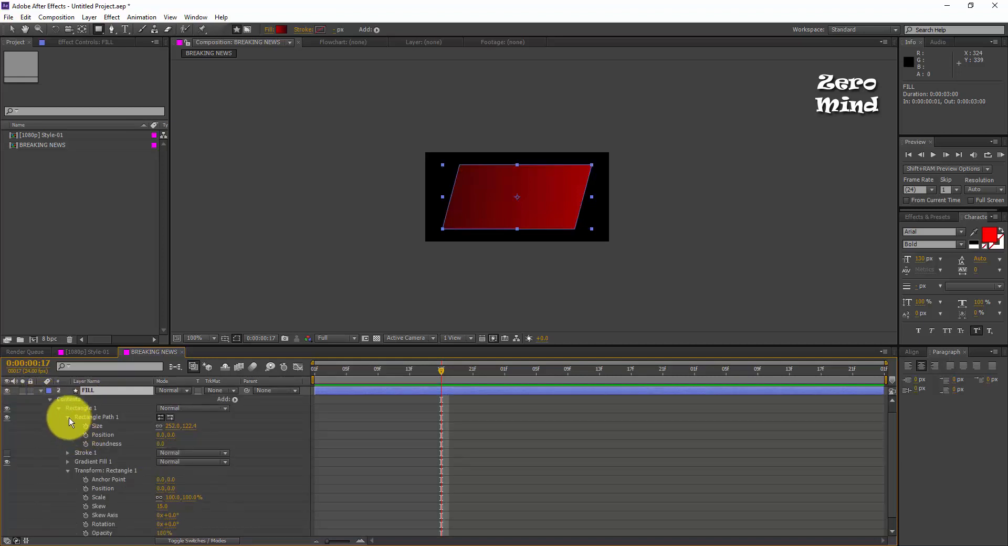
click(58, 408)
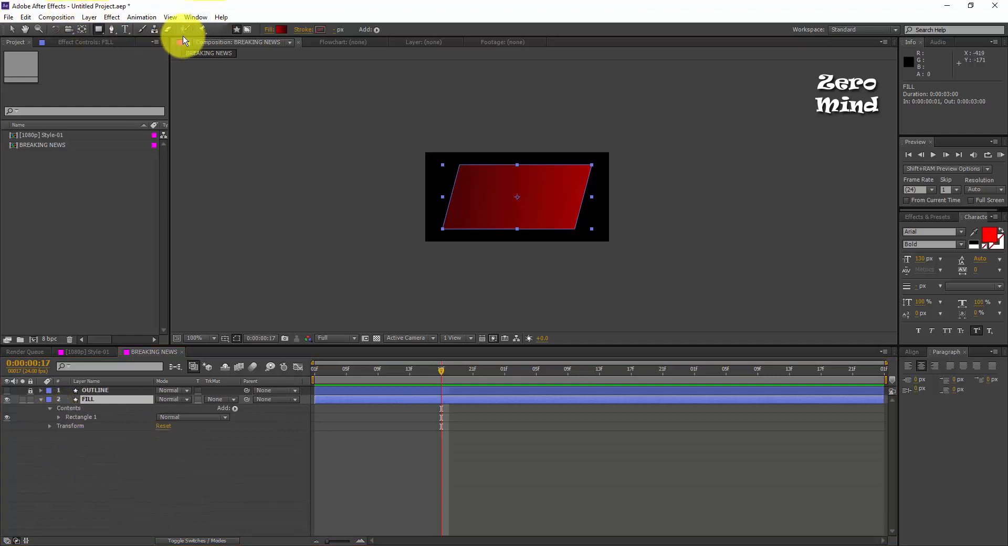
click(247, 29)
scroll(502, 173, up, 1)
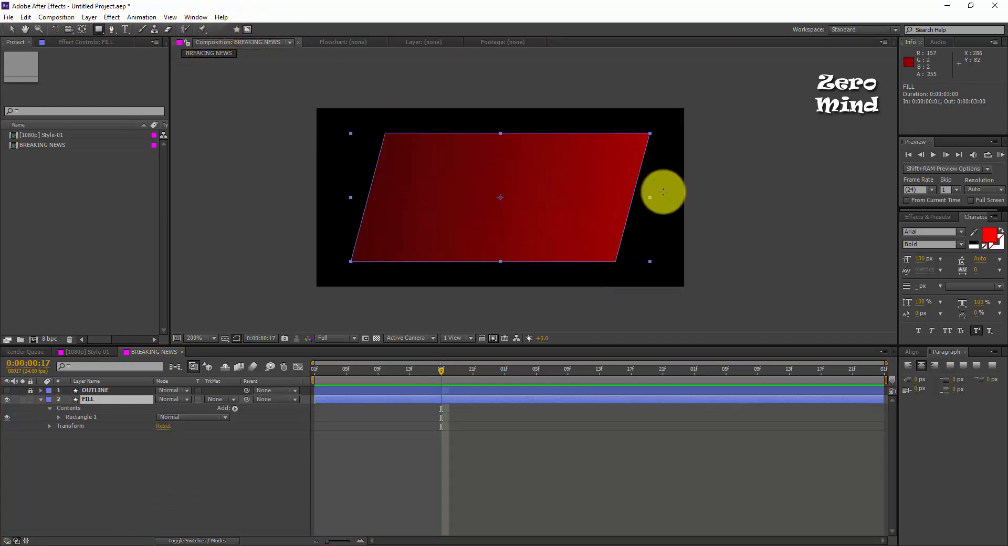
drag(335, 125, 606, 258)
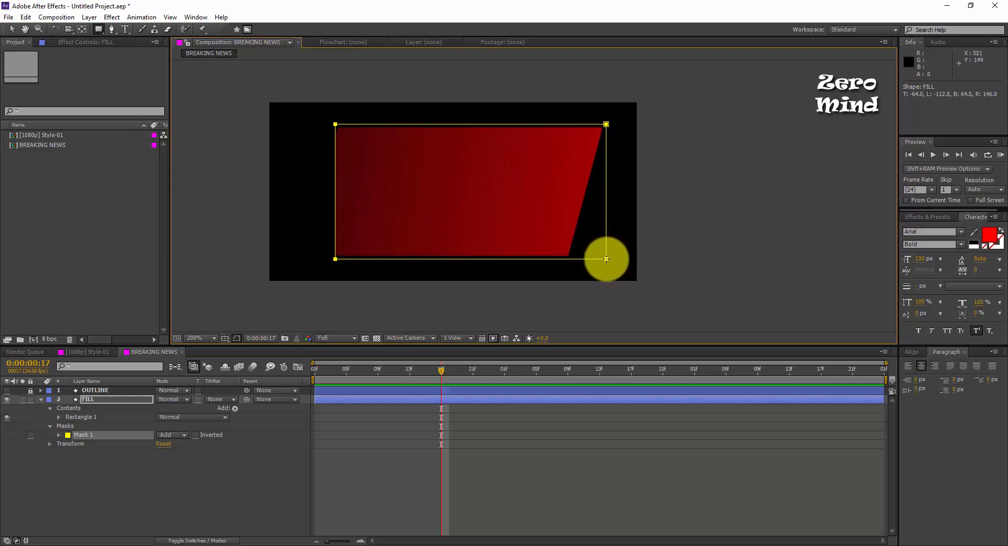
Shift the two lower points of the FILL mask left so its sides follow the slant of the red parallelogram, and deselect it.
click(9, 30)
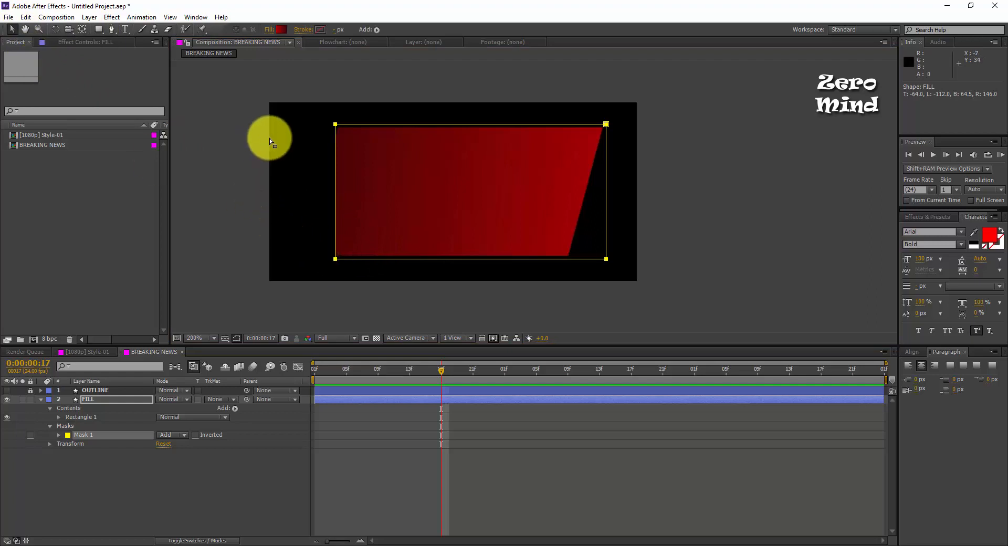
drag(636, 245, 249, 279)
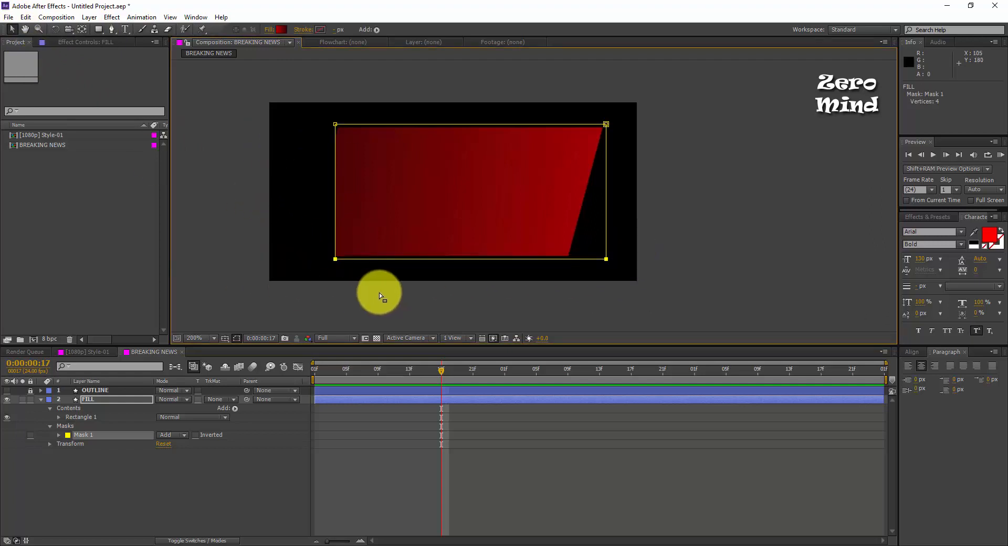
key(Left)
key(Left)
key(Left)
key(Left)
key(Left)
key(Left)
key(Left)
key(Left)
key(Left)
key(Left)
key(Left)
key(Left)
key(Left)
key(Left)
key(Left)
key(Left)
key(Left)
key(Left)
key(Left)
key(Left)
key(Left)
key(Left)
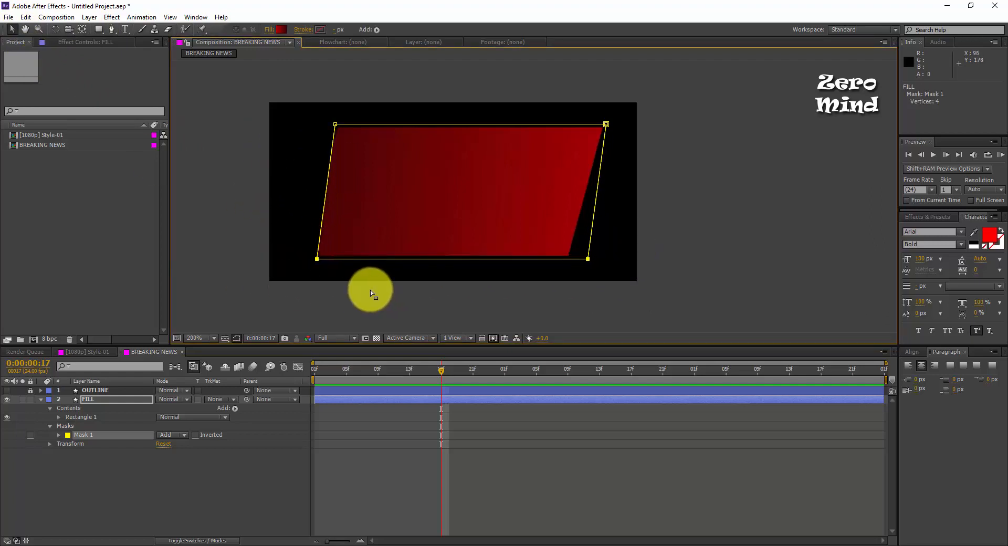
key(shift+Left)
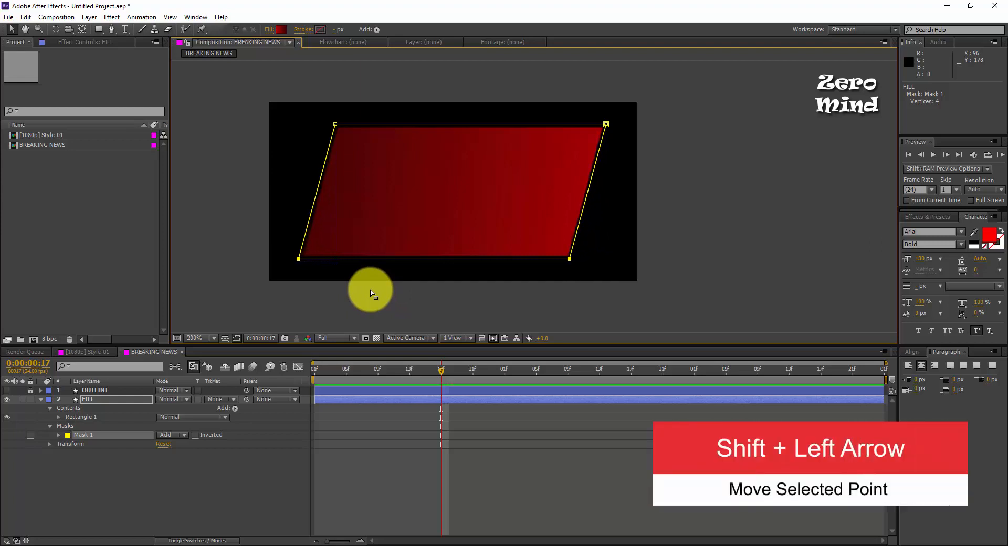
key(Right)
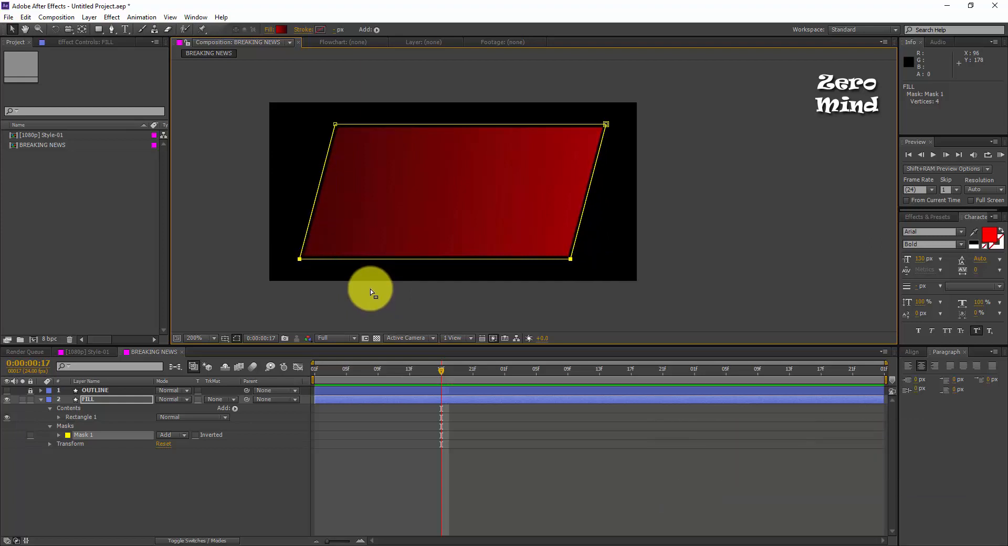
click(210, 469)
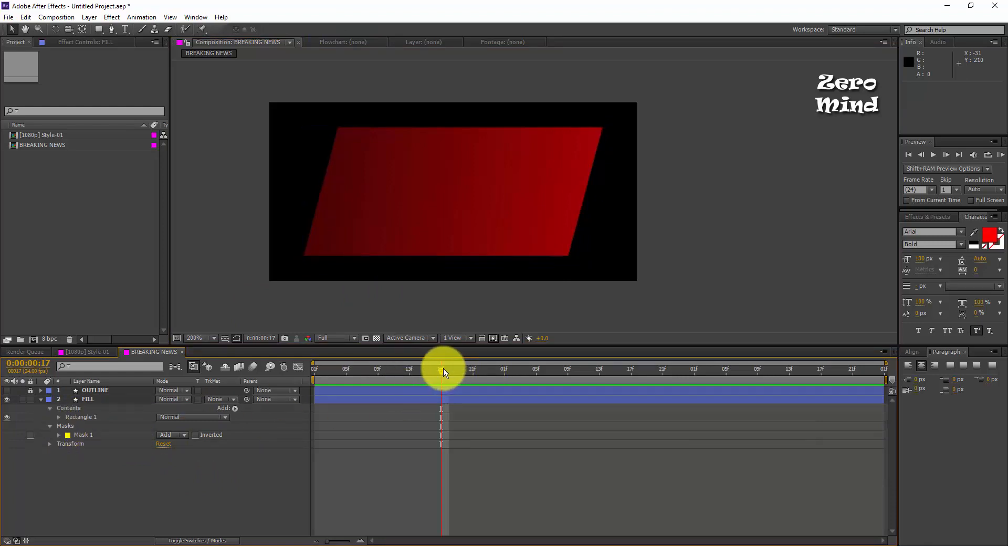
Set a Mask Path keyframe for Mask 1 on the FILL layer at 0:00:00:12.
drag(442, 370, 400, 383)
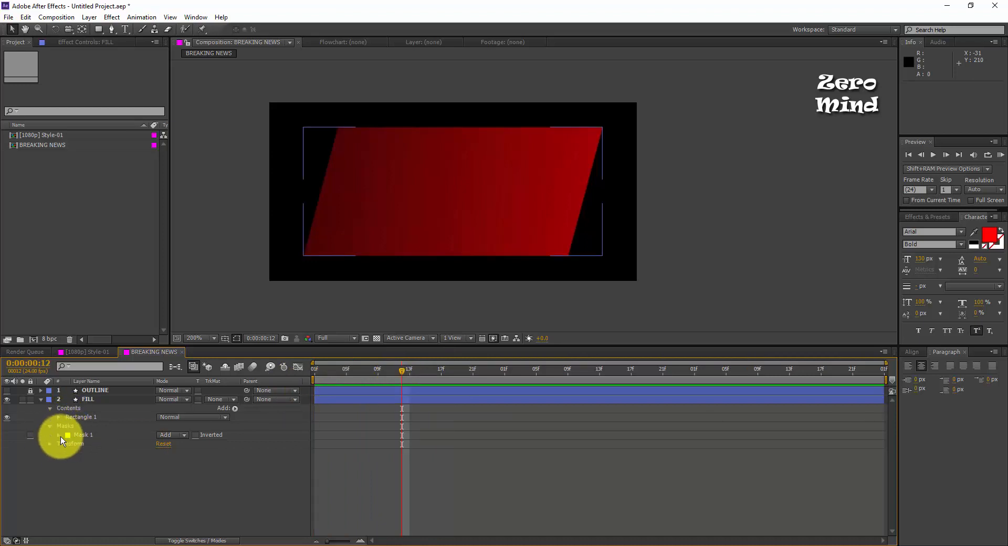
click(59, 435)
click(76, 444)
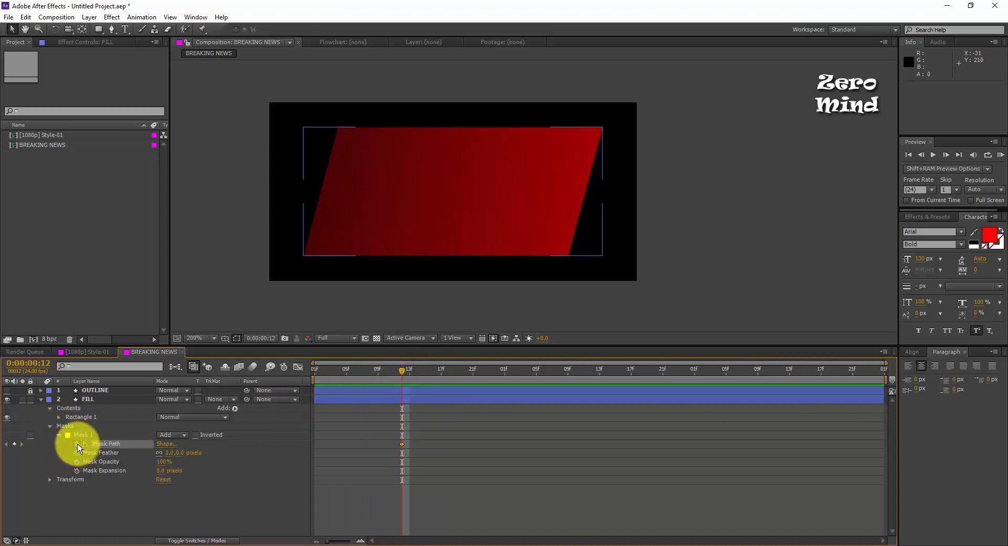
At 0:00:00:01, move the mask's two right-hand points left until the mask collapses to a thin sliver along the shape's left edge.
drag(395, 371, 236, 362)
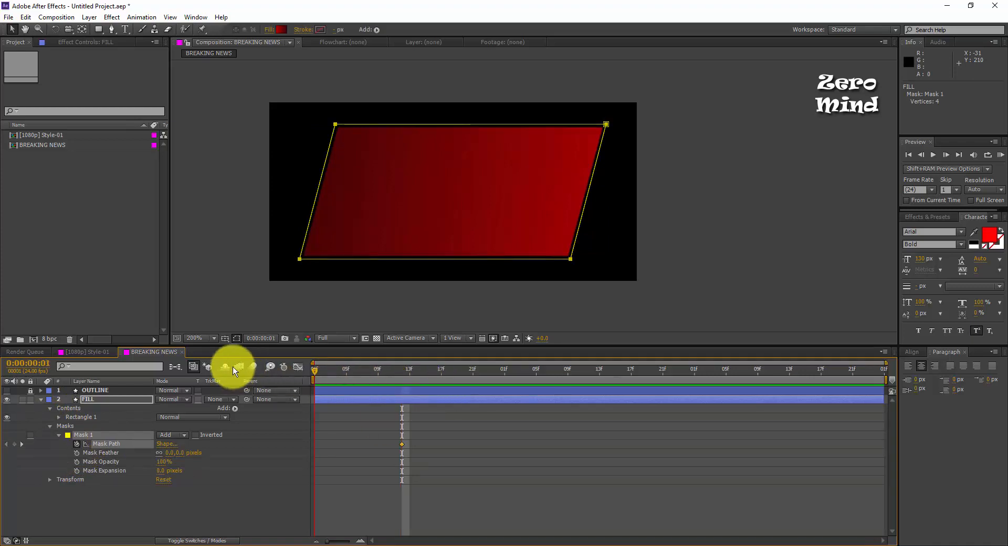
drag(684, 108, 544, 279)
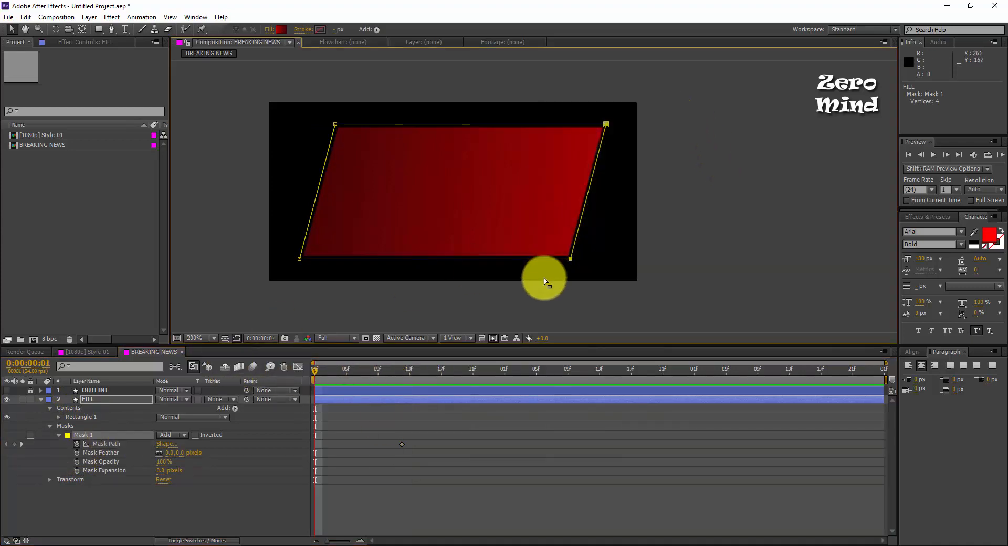
key(shift+Left)
key(shift+Left)
key(shift+Left)
key(shift+Left)
key(shift+Left)
key(shift+Left)
key(shift+Left)
key(shift+Left)
key(shift+Left)
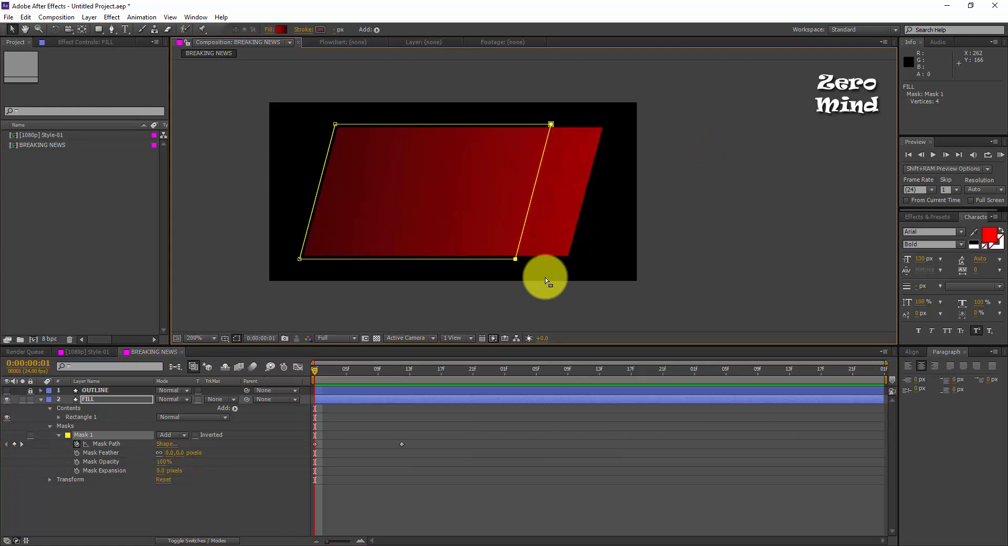
key(shift+Left)
key(shift+Left)
key(shift+Left)
key(shift+Left)
key(shift+Left)
key(shift+Left)
key(shift+Left)
key(shift+Left)
key(shift+Left)
key(shift+Left)
key(shift+Left)
key(shift+Left)
key(shift+Left)
key(shift+Left)
key(shift+Left)
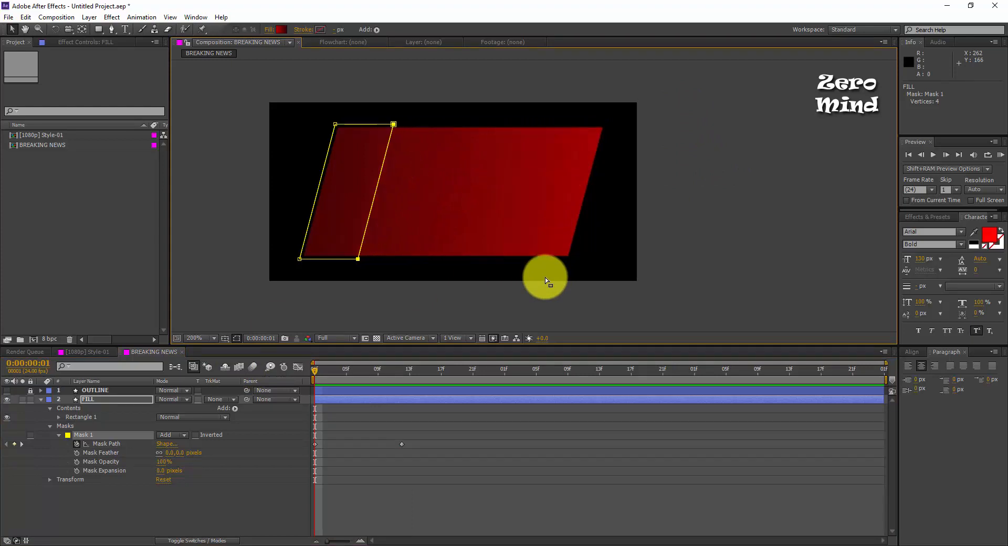
key(Left)
key(Left)
key(Left)
key(Left)
key(Left)
key(Left)
key(Left)
key(Left)
key(Left)
key(Left)
key(Left)
key(Left)
key(Left)
key(Left)
key(Left)
key(Left)
key(Left)
key(Left)
key(Left)
key(Left)
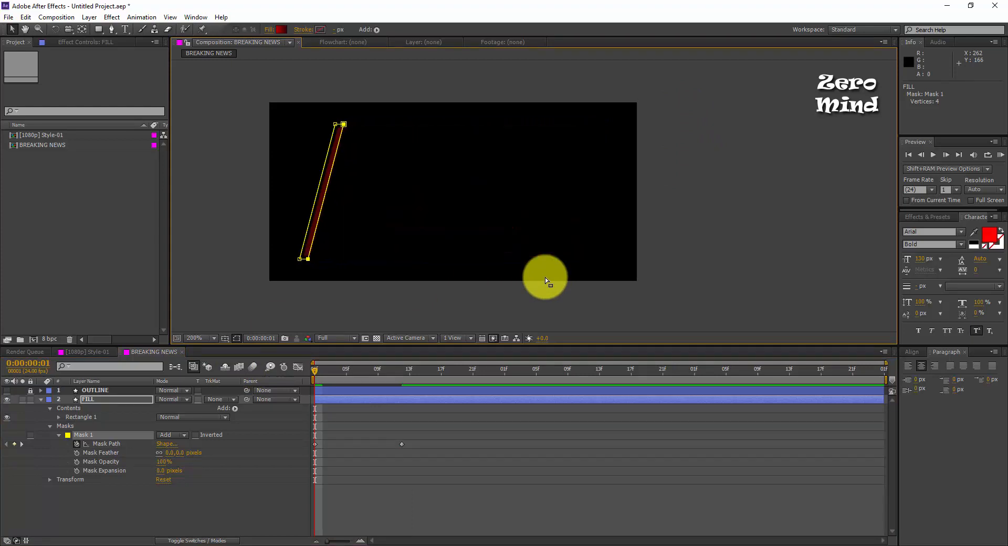
key(Left)
key(Left)
key(Left)
key(Left)
key(Left)
key(Left)
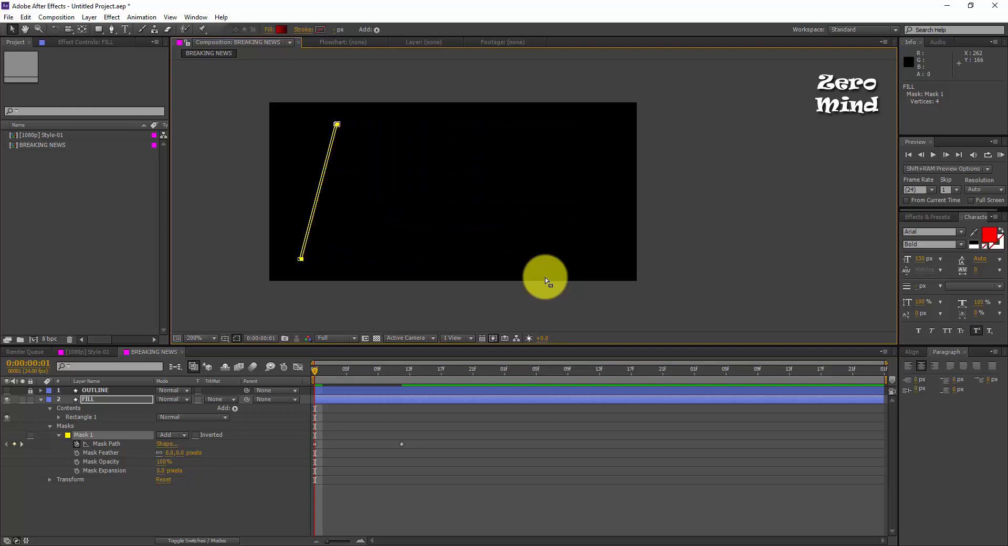
click(311, 504)
Apply Easy Ease to both Mask Path keyframes on the FILL layer.
drag(321, 379, 418, 382)
drag(439, 439, 323, 454)
right_click(402, 444)
mouse_move(504, 436)
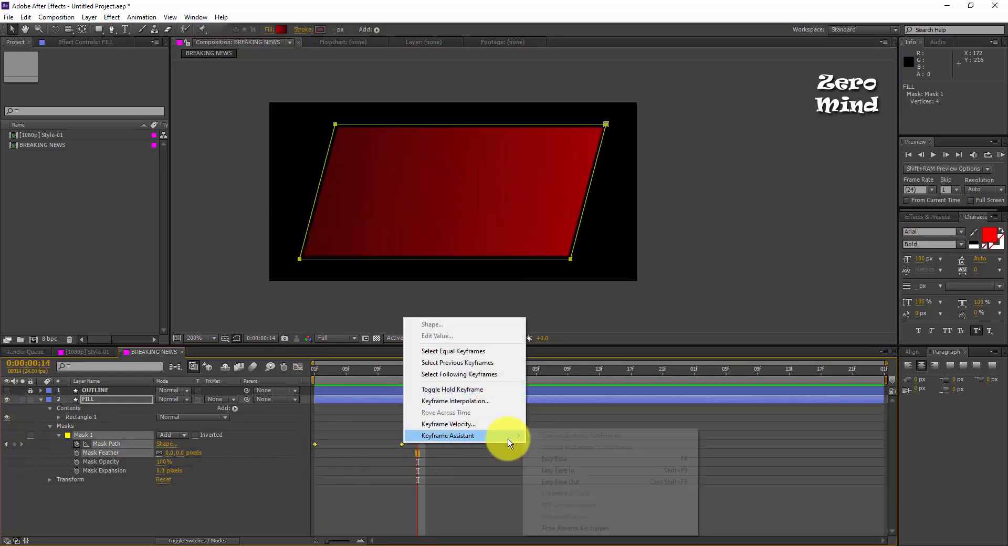
click(631, 462)
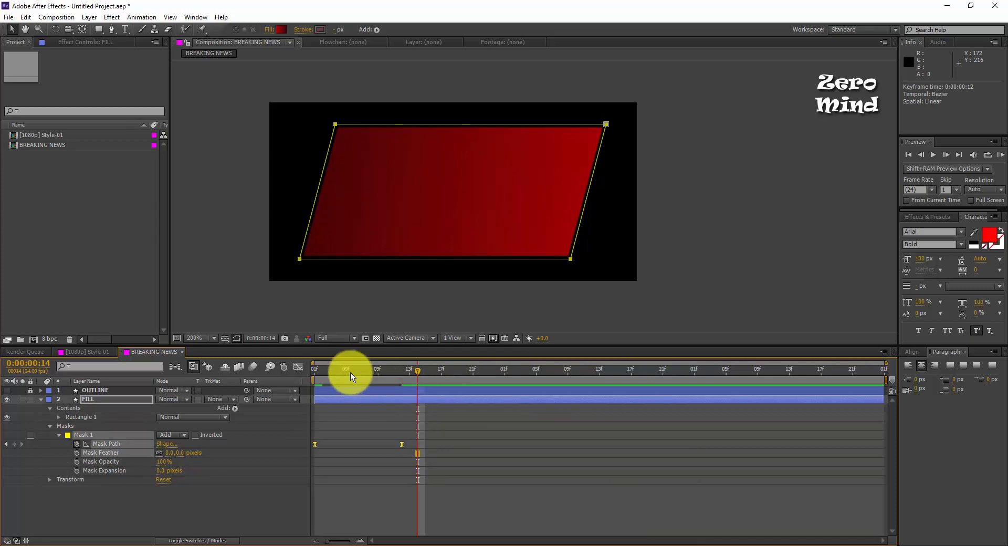
Reshape the Mask Path speed curve in the Graph Editor to peak early and slow down gradually into frame 12, then close the graph.
click(298, 366)
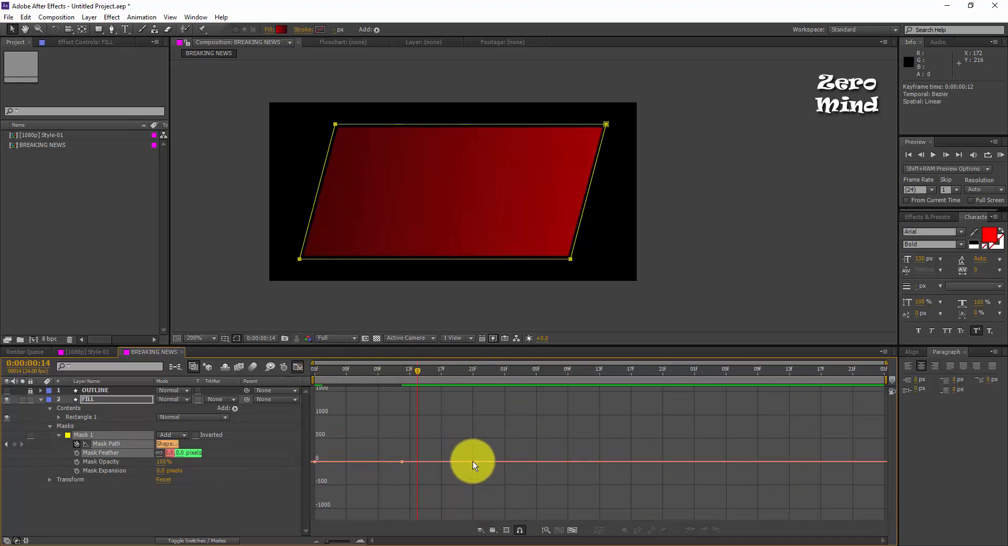
scroll(365, 447, down, 15)
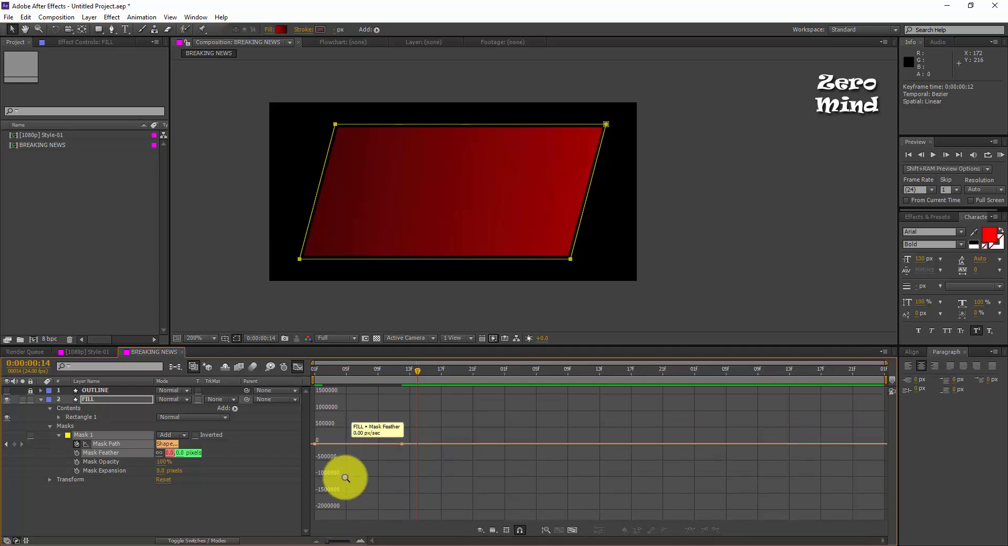
drag(367, 438, 381, 411)
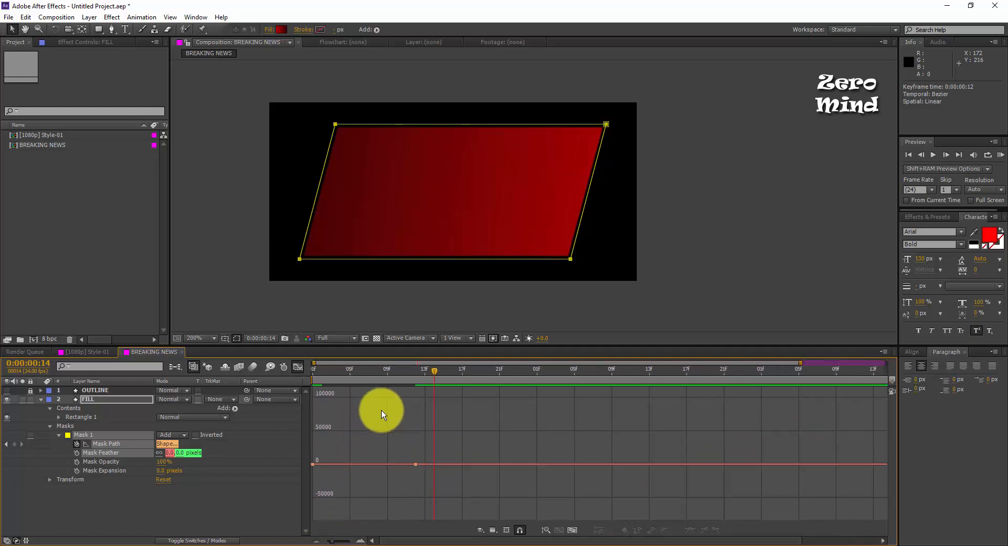
click(573, 529)
drag(615, 508, 423, 521)
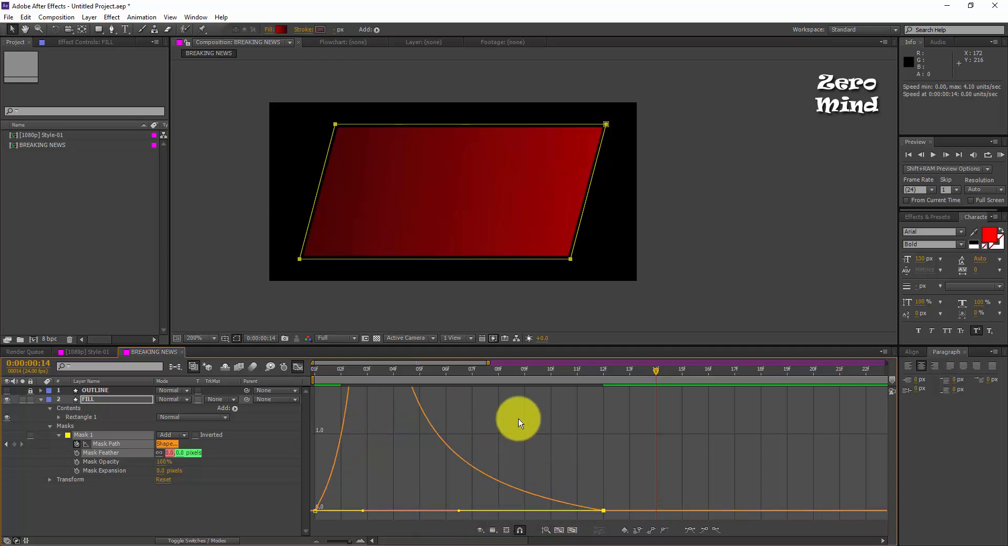
click(302, 366)
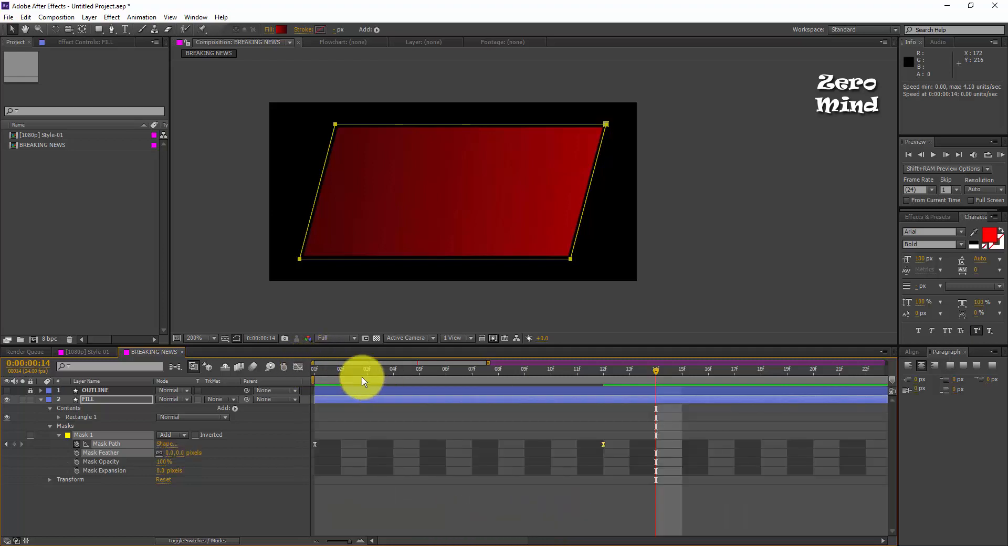
Preview the FILL layer's mask reveal from 0:00:00:01.
click(314, 378)
key(KP_0)
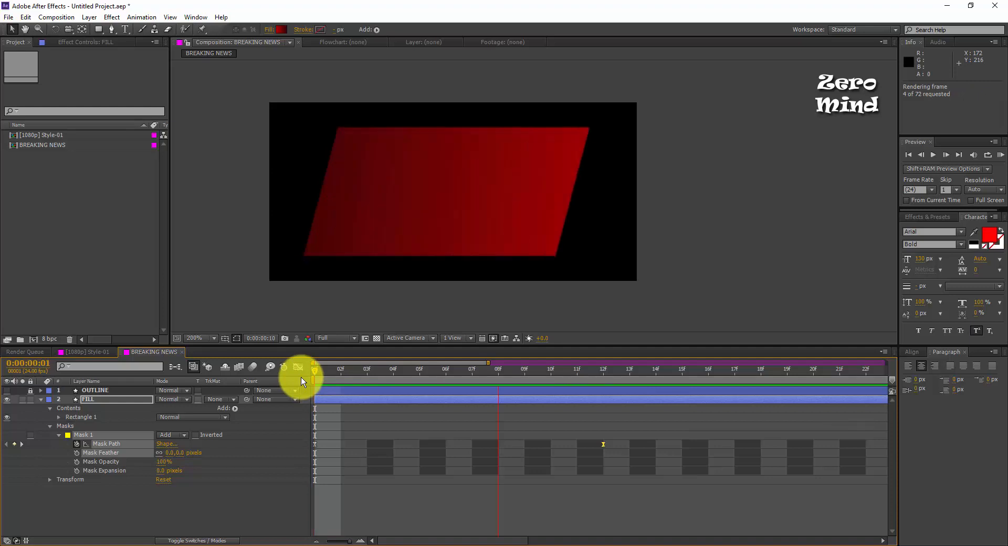
key(space)
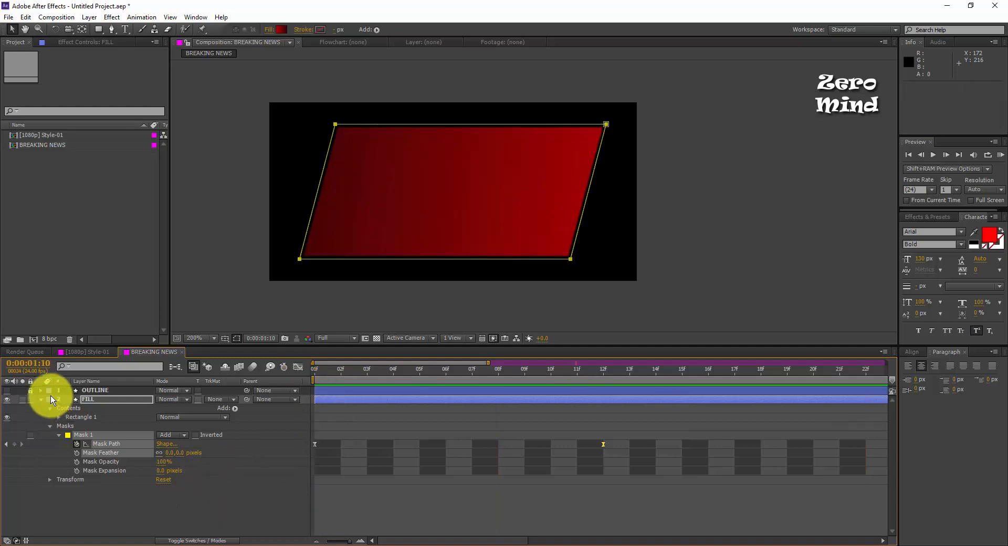
Make the OUTLINE layer visible and preview its draw-on animation together with the FILL reveal.
click(6, 390)
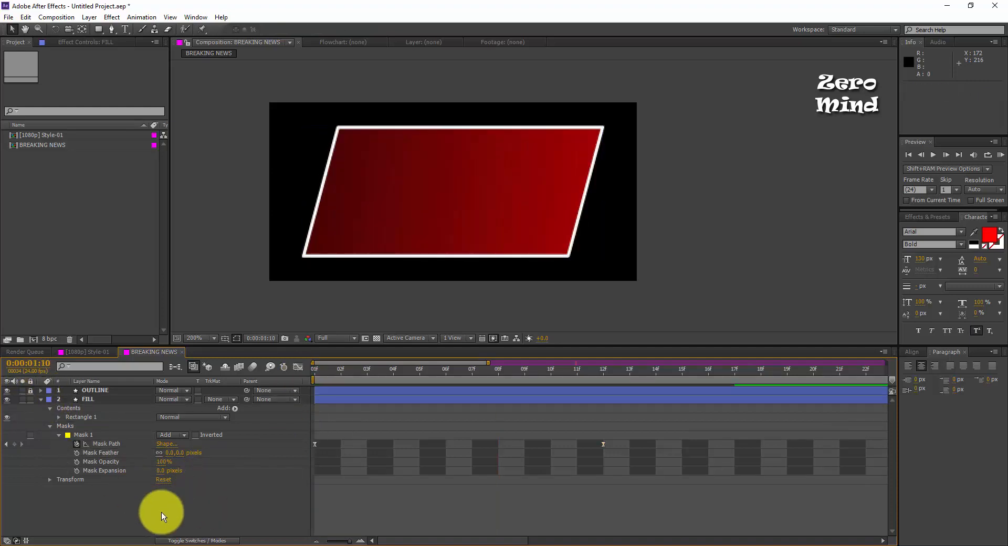
key(KP_0)
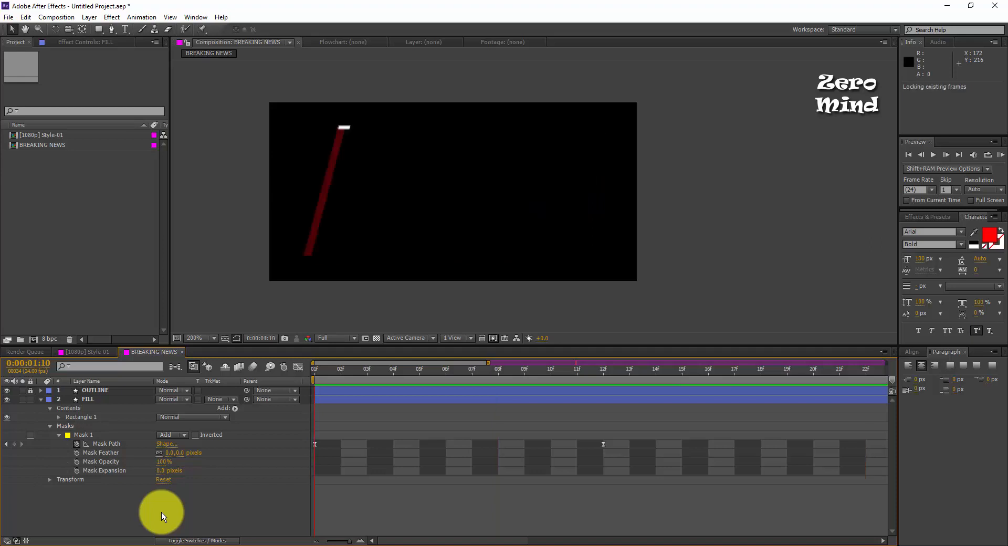
click(49, 416)
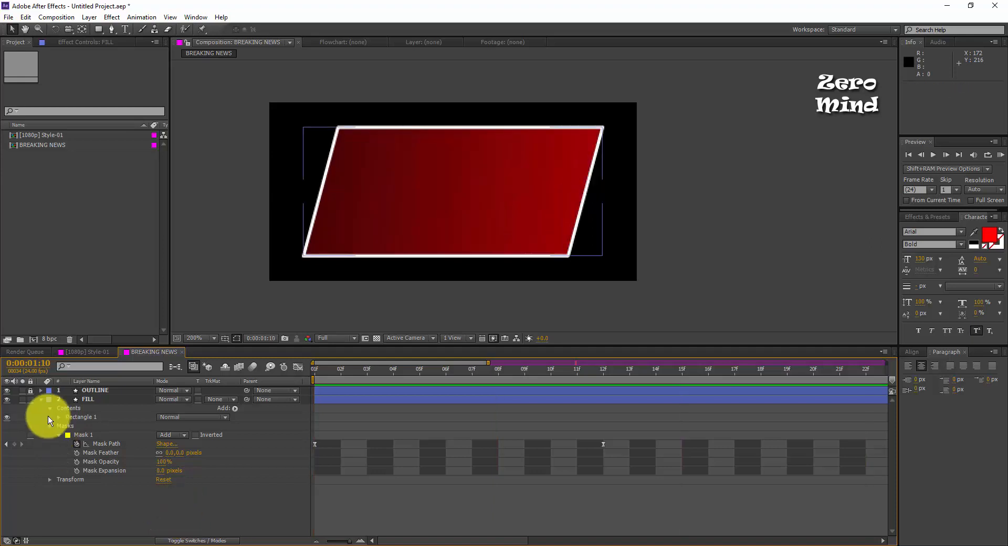
Collapse the FILL layer's properties and unlock the OUTLINE layer.
click(41, 400)
click(41, 400)
click(41, 400)
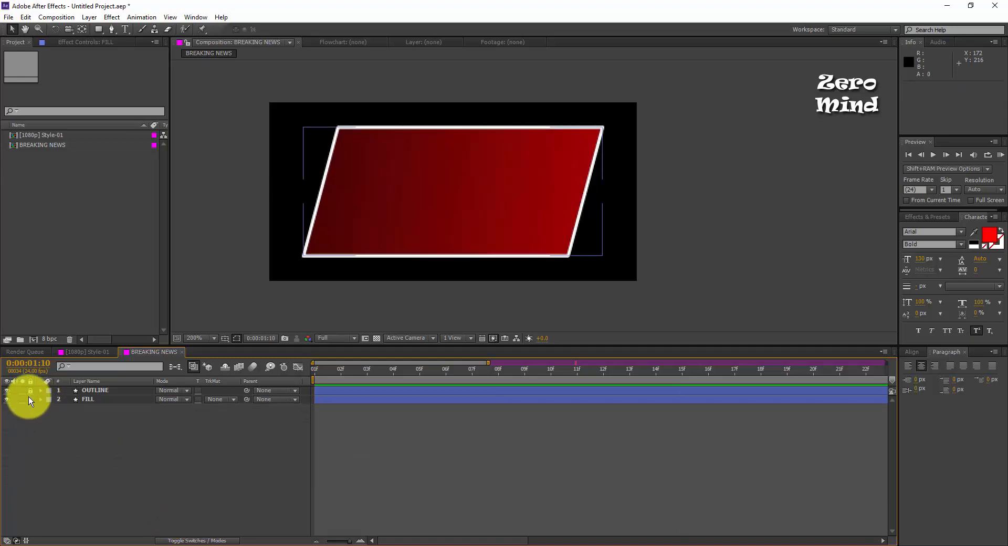
click(30, 399)
click(468, 466)
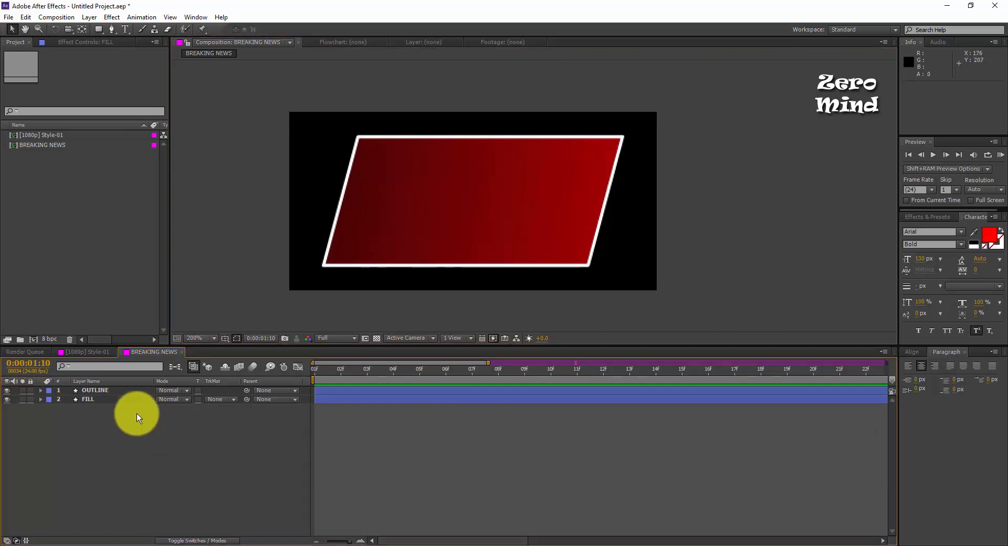
Add a Drop Shadow layer style to the OUTLINE layer.
click(100, 391)
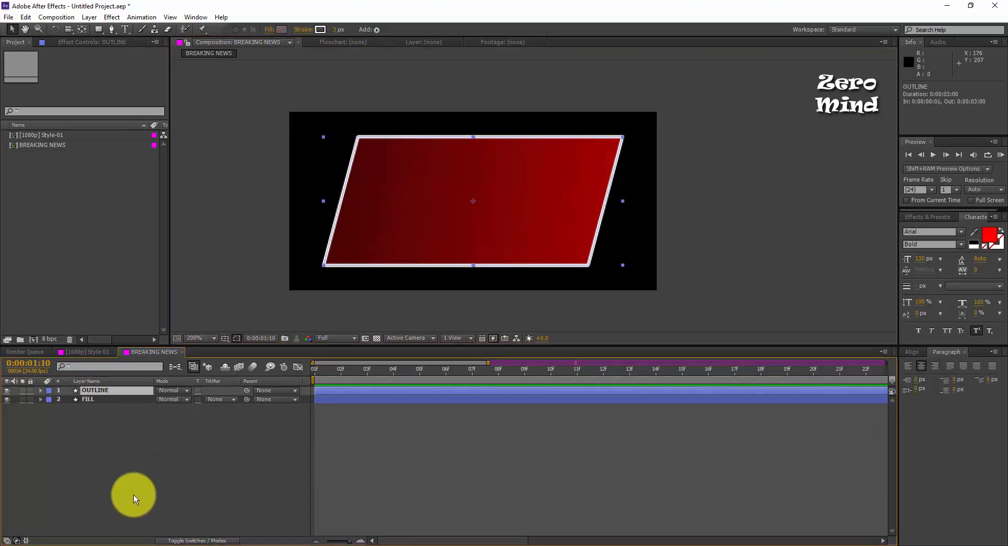
click(89, 17)
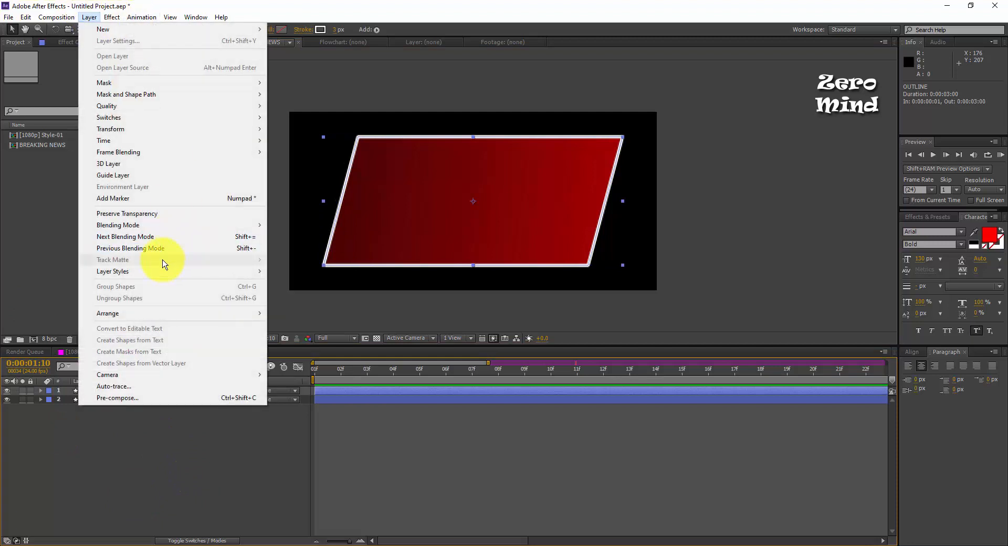
mouse_move(168, 271)
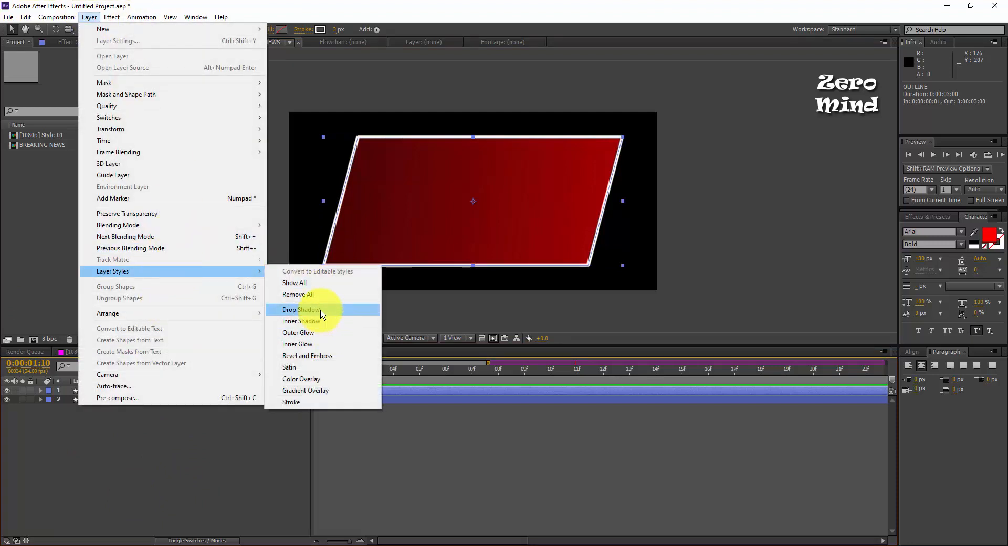
click(322, 310)
Try different Size and Distance values for the OUTLINE layer's Drop Shadow style.
key(period)
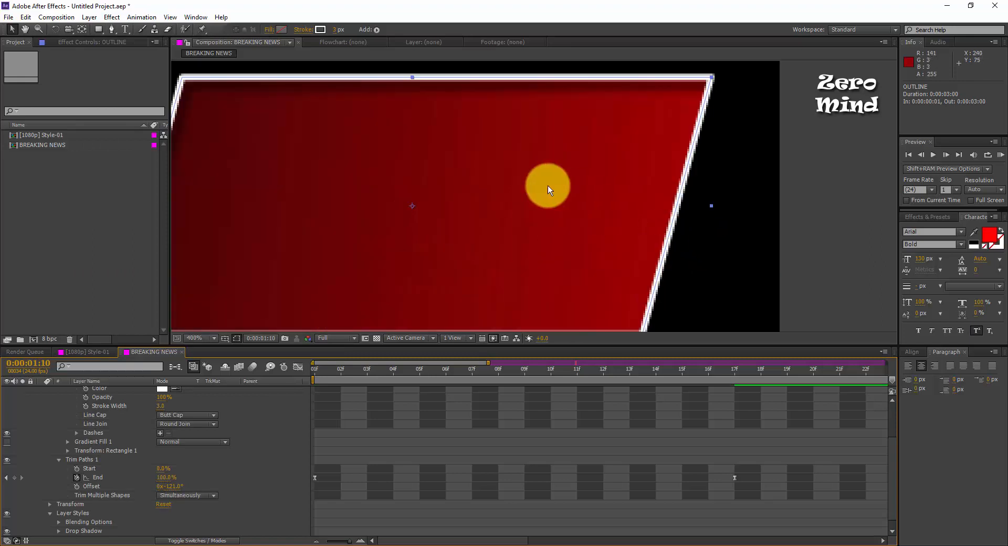
drag(547, 184, 716, 177)
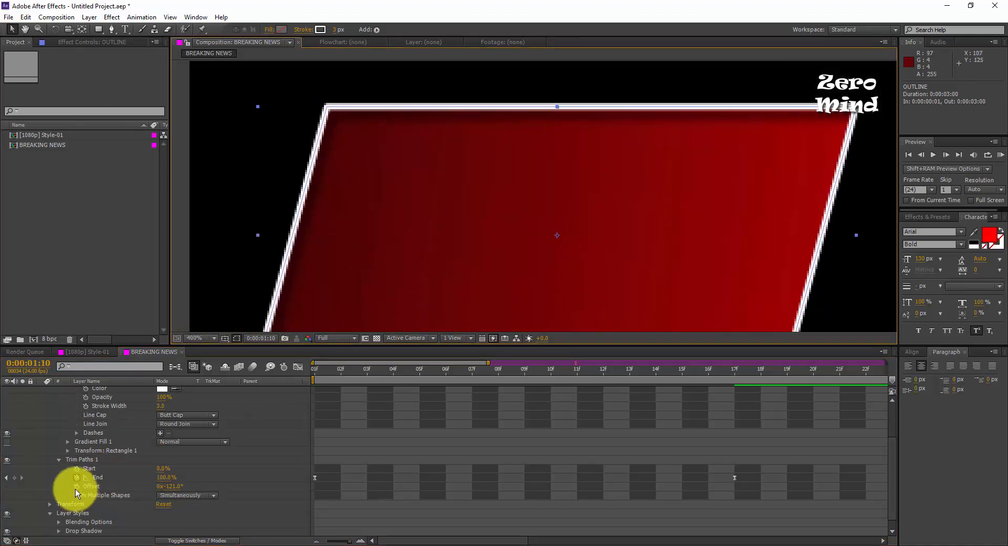
scroll(96, 493, down, 1)
click(59, 522)
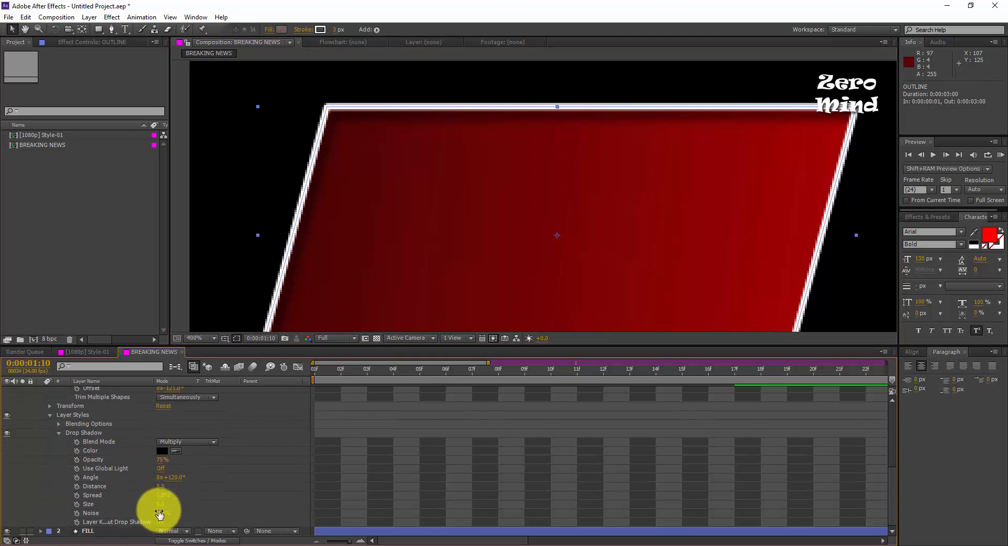
mouse_move(161, 504)
mouse_down()
mouse_move(196, 520)
mouse_move(158, 486)
mouse_up()
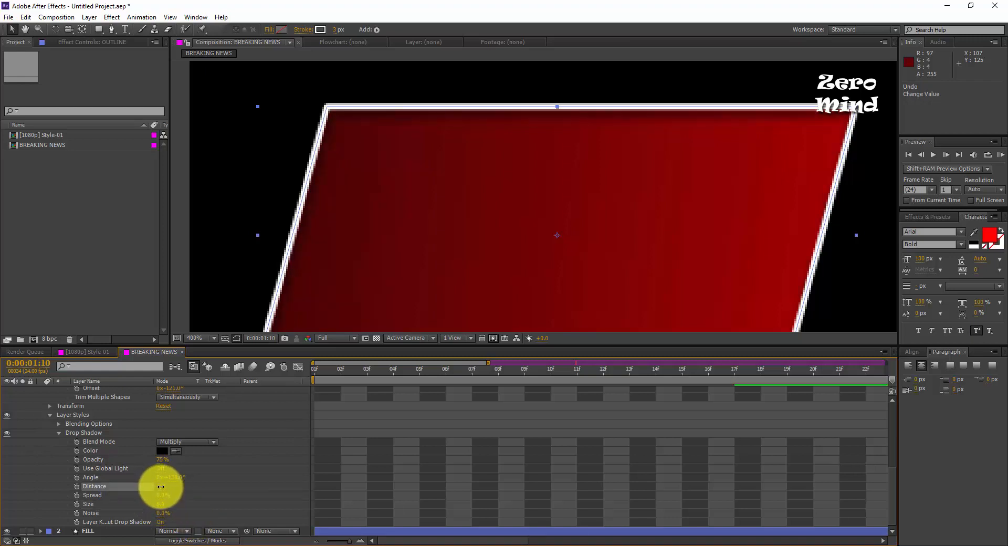
Collapse the OUTLINE layer's properties and enlarge the composition viewer's height.
click(60, 434)
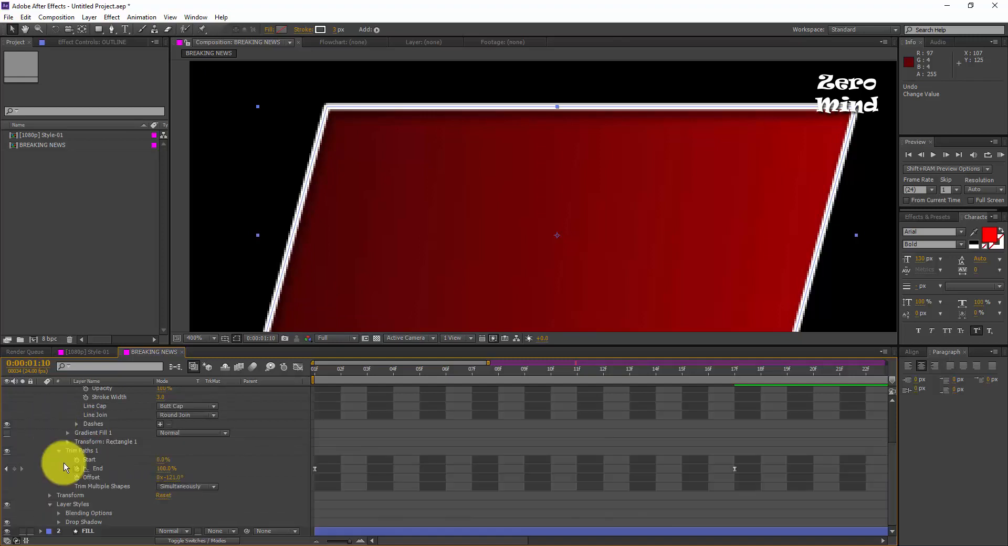
scroll(50, 503, up, 4)
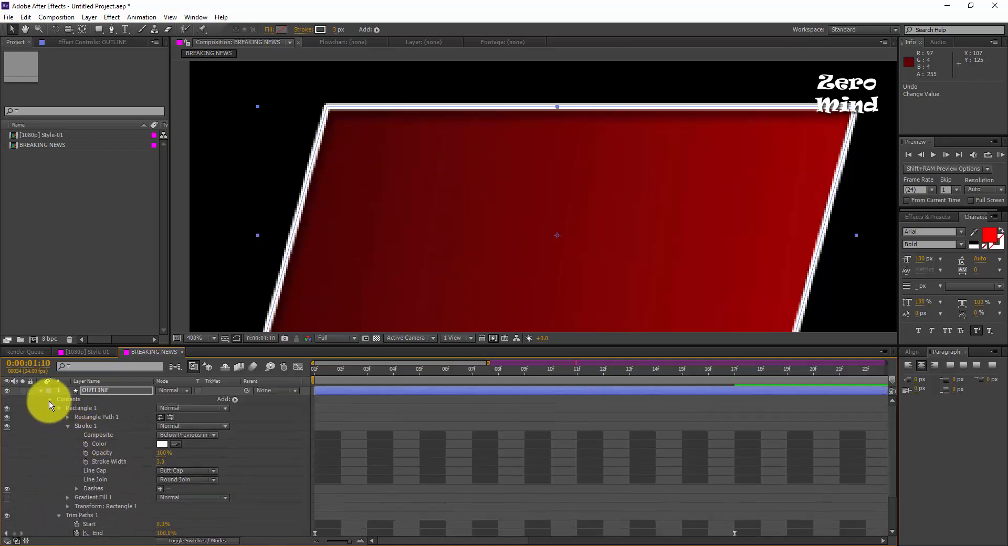
click(49, 400)
click(128, 481)
click(41, 390)
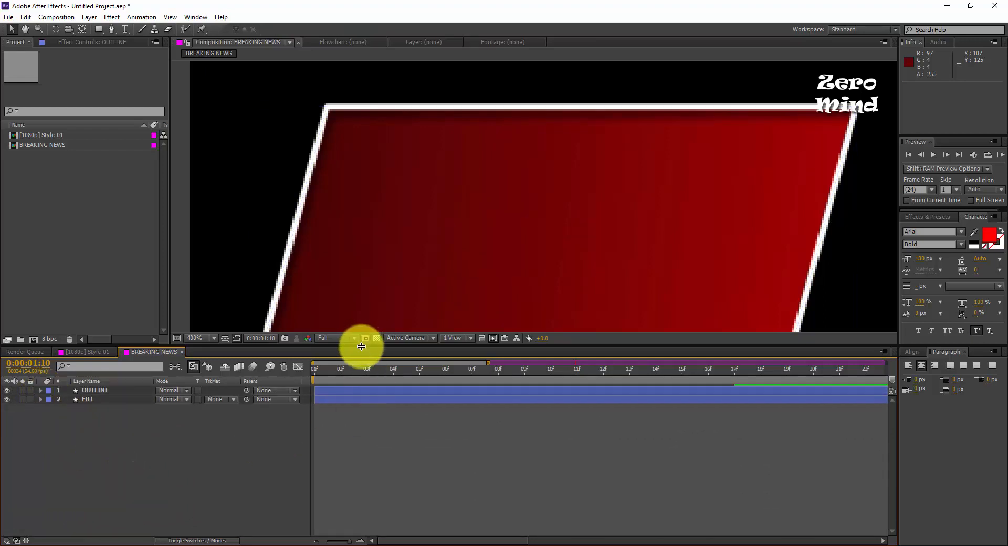
drag(362, 345, 343, 385)
Create a new text layer in the BREAKING NEWS composition reading BREAKIN.
scroll(416, 292, down, 2)
scroll(582, 306, up, 1)
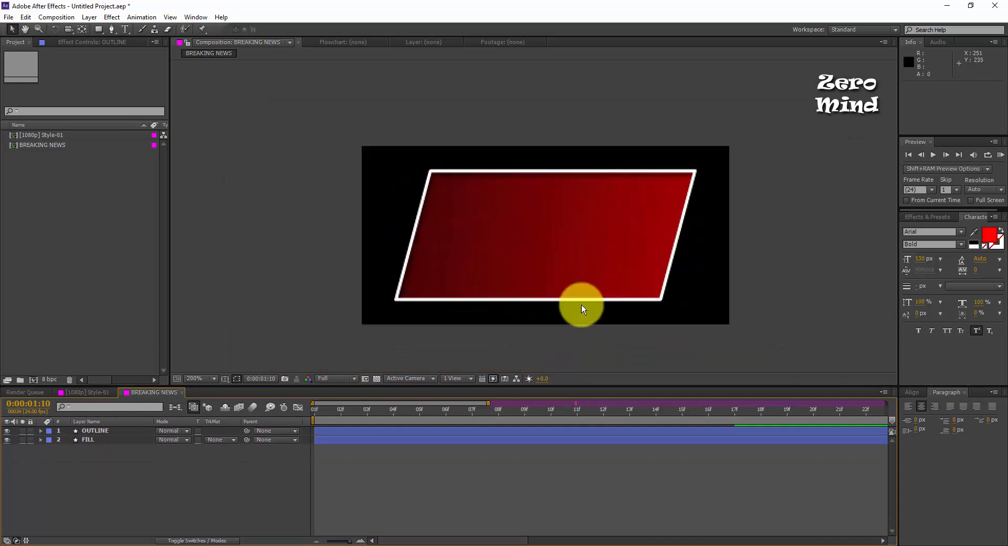
drag(693, 307, 612, 316)
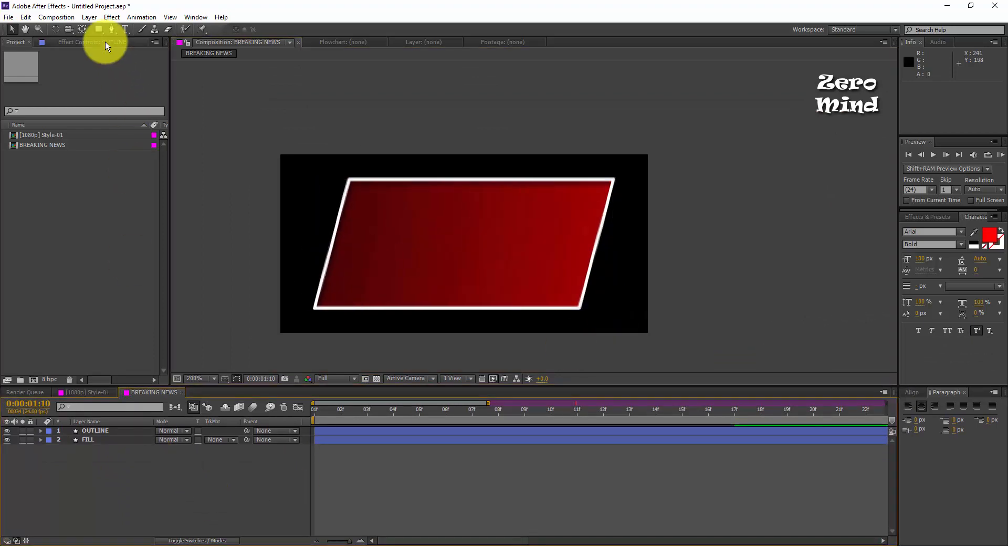
click(89, 20)
mouse_move(210, 29)
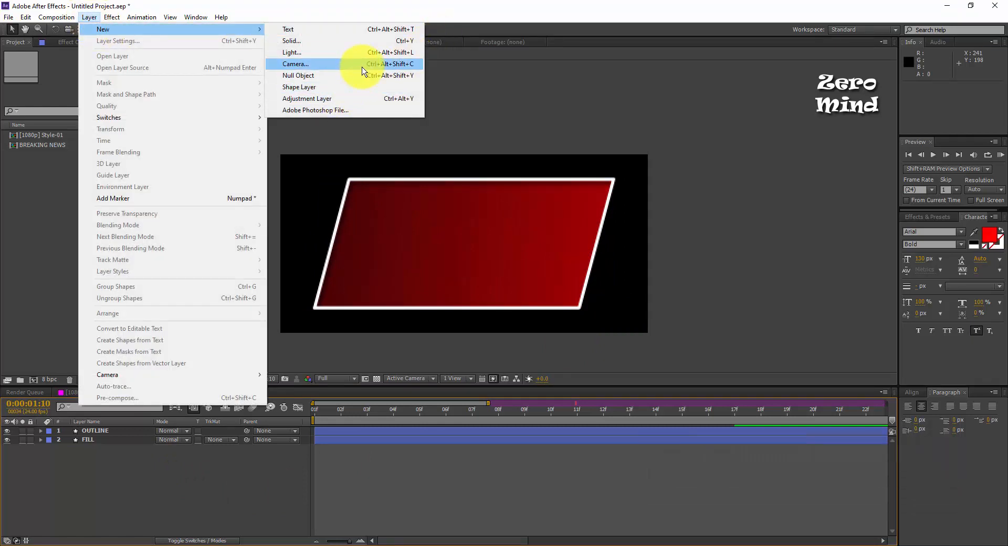
click(312, 30)
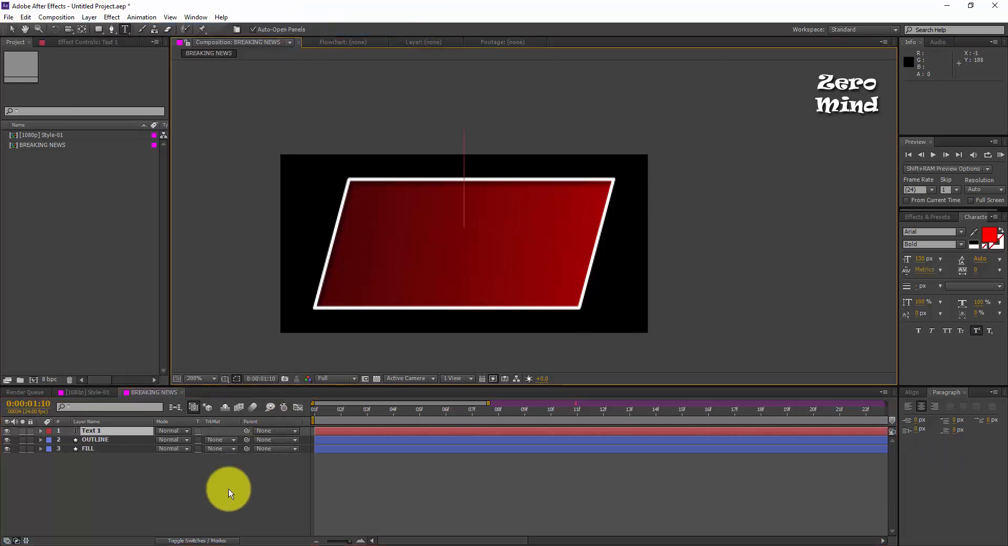
text(BR)
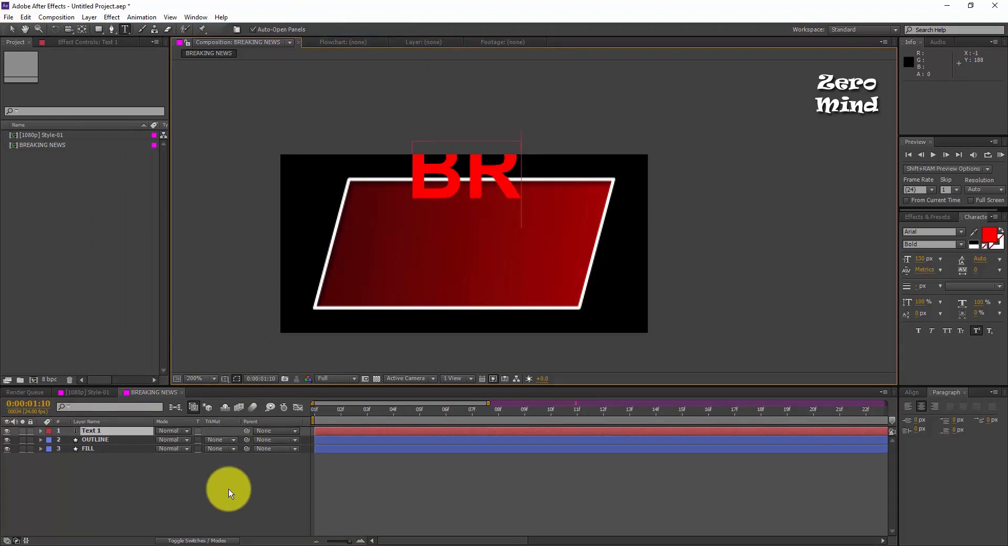
text(EAKIN)
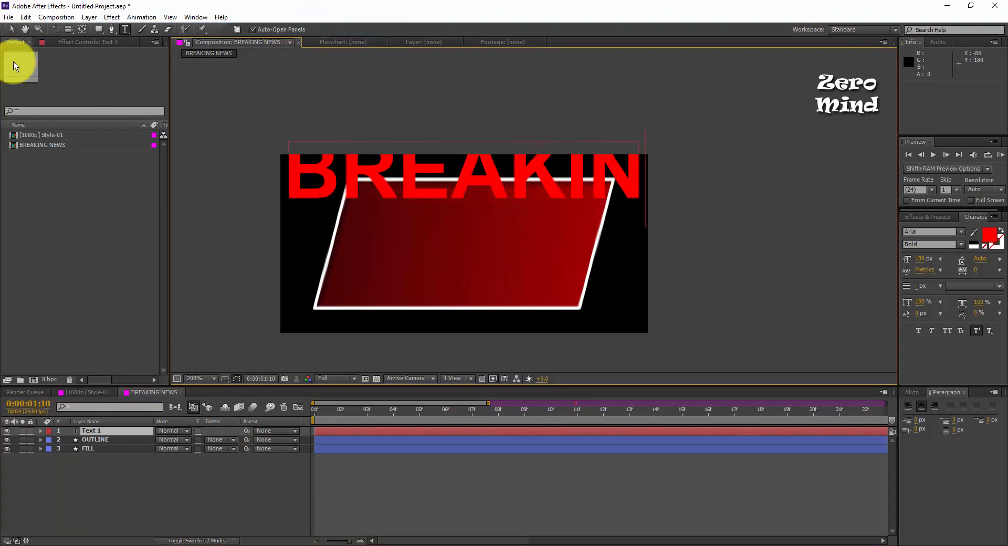
Move the BREAKIN text down onto the red panel and duplicate it, placing the copy directly below the original.
click(12, 29)
drag(468, 190, 464, 224)
key(ctrl+d)
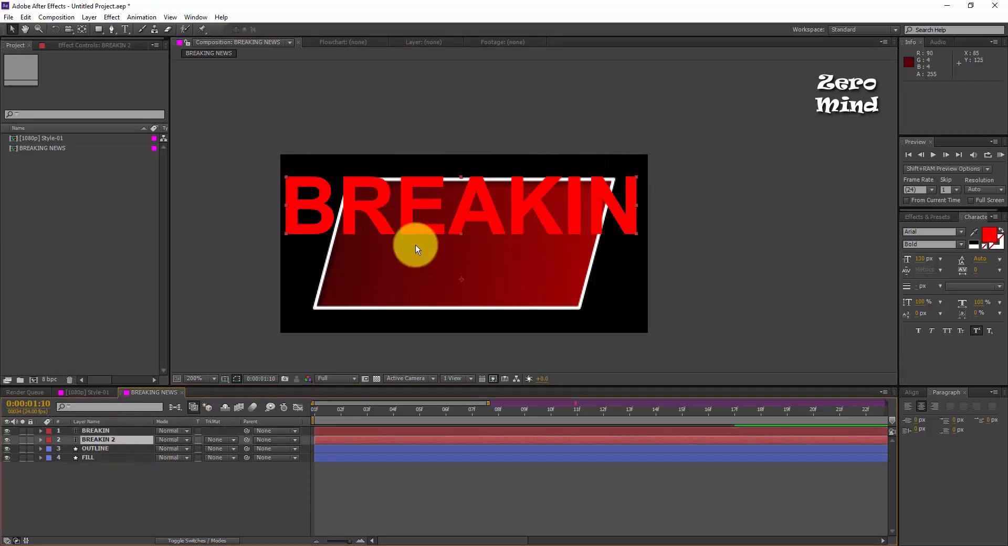
drag(423, 204, 414, 269)
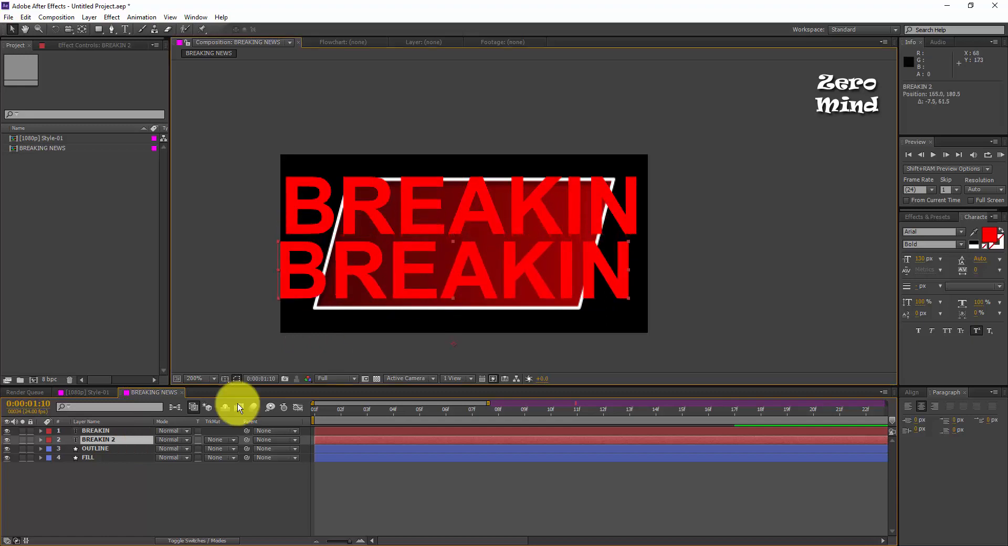
Replace the duplicated lower text with NEWS and return to the Selection tool.
double_click(126, 439)
text(NEWS)
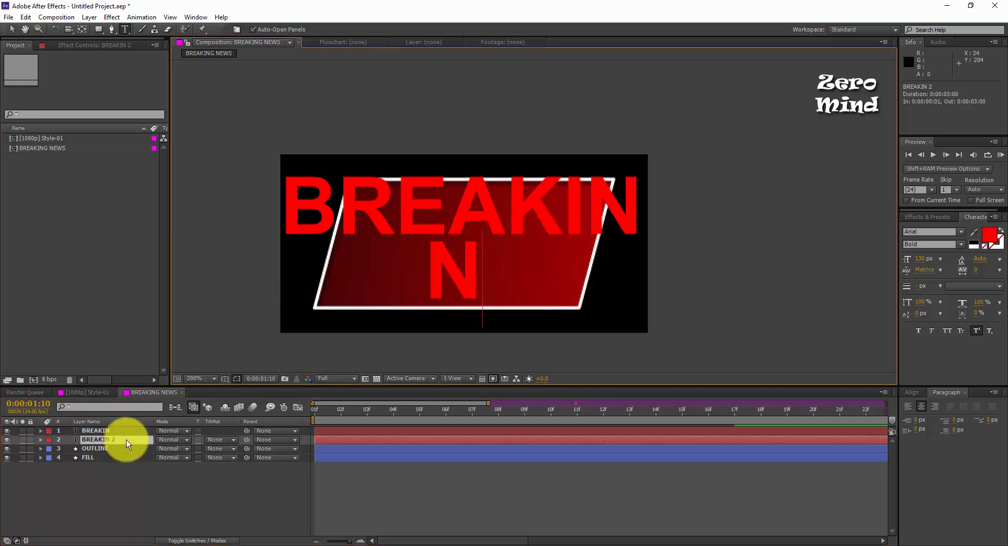
click(116, 480)
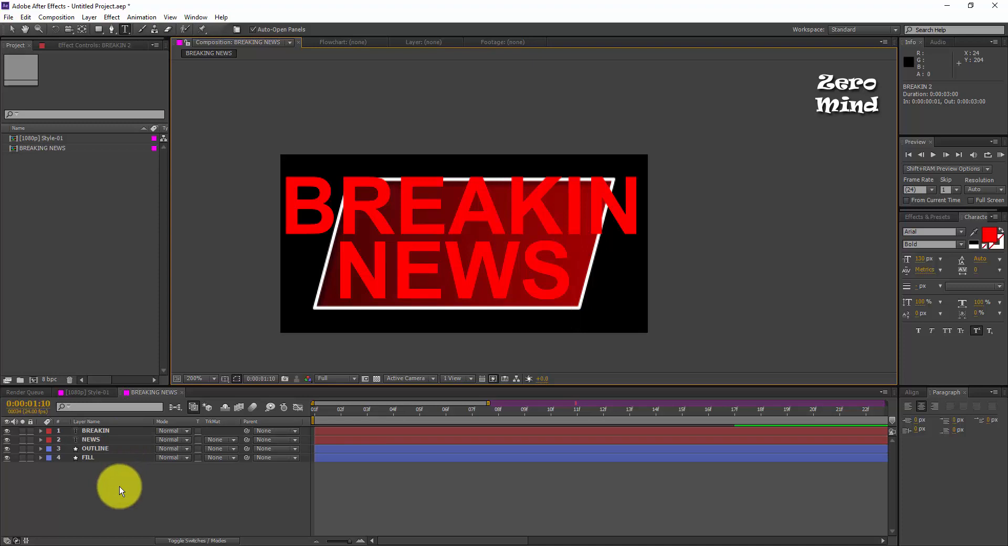
click(13, 29)
Change the NEWS text's fill color to white.
click(556, 288)
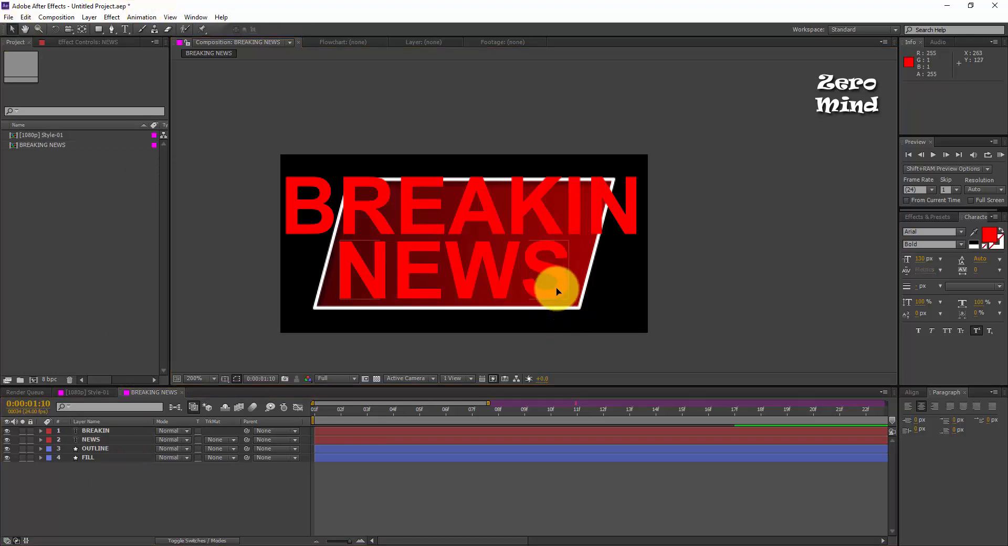
click(989, 233)
drag(538, 305, 423, 243)
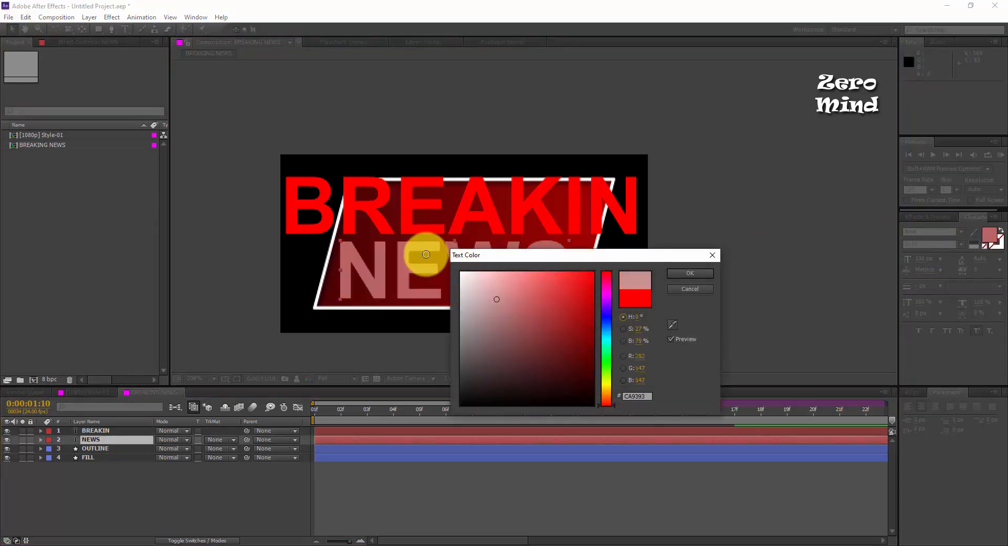
click(690, 274)
Set the BREAKIN text's fill color to white, FFFFFF.
click(616, 219)
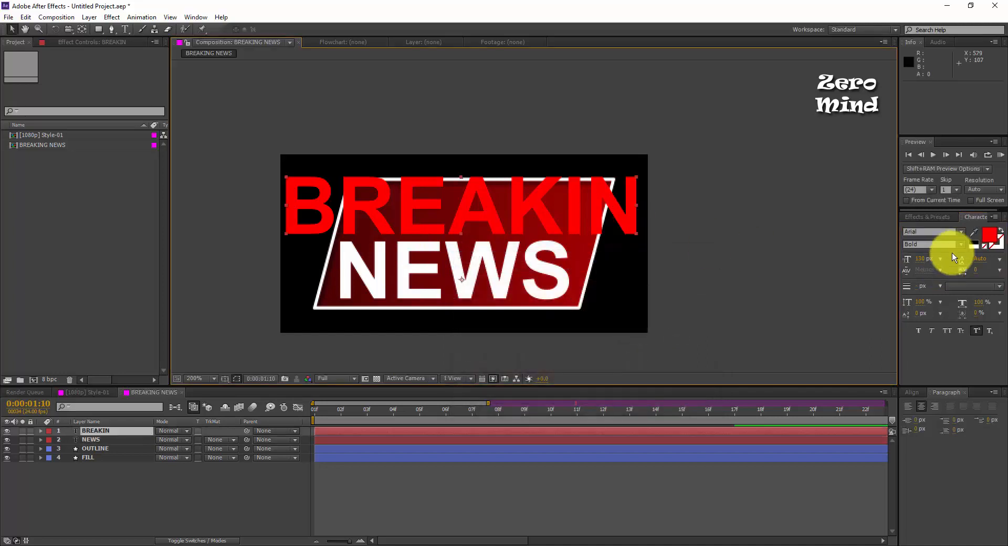
click(989, 234)
click(498, 285)
click(460, 272)
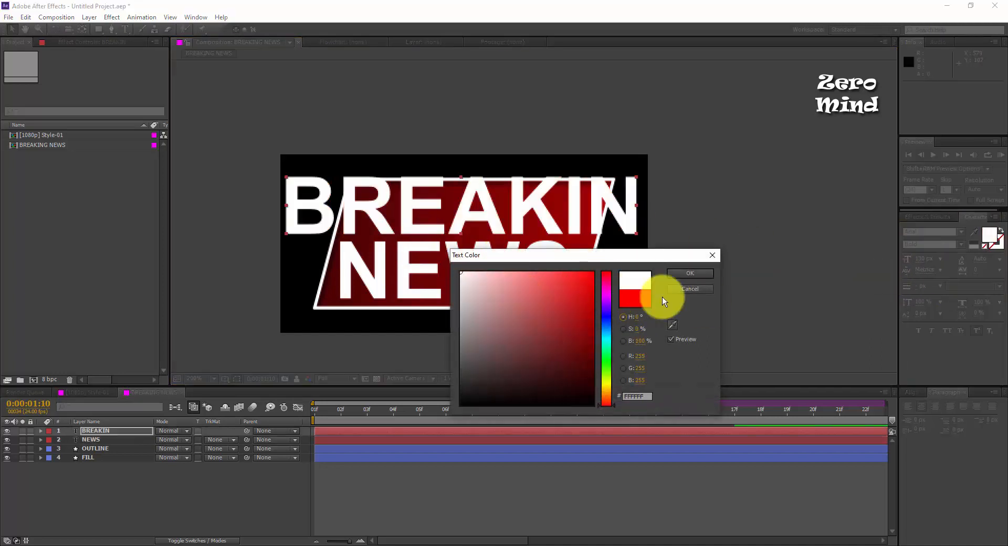
click(690, 274)
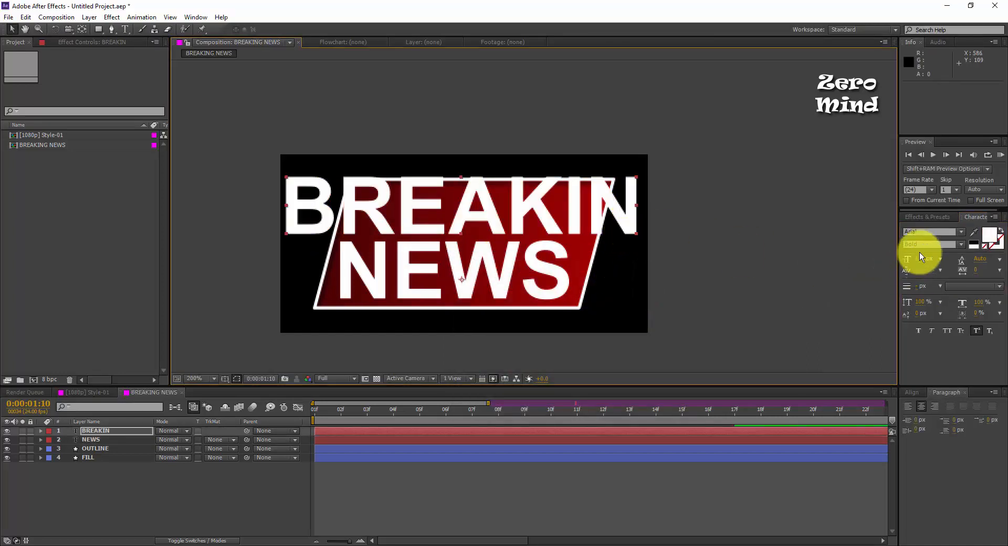
Set the BREAKIN text to Arial Regular at 65 px and move it into the upper part of the red panel.
click(952, 245)
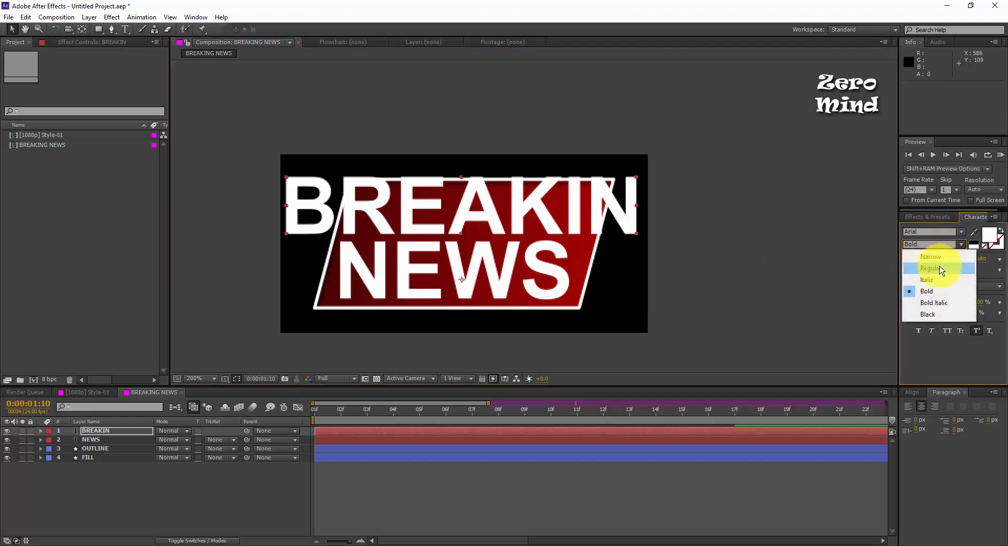
click(941, 268)
drag(924, 260, 906, 267)
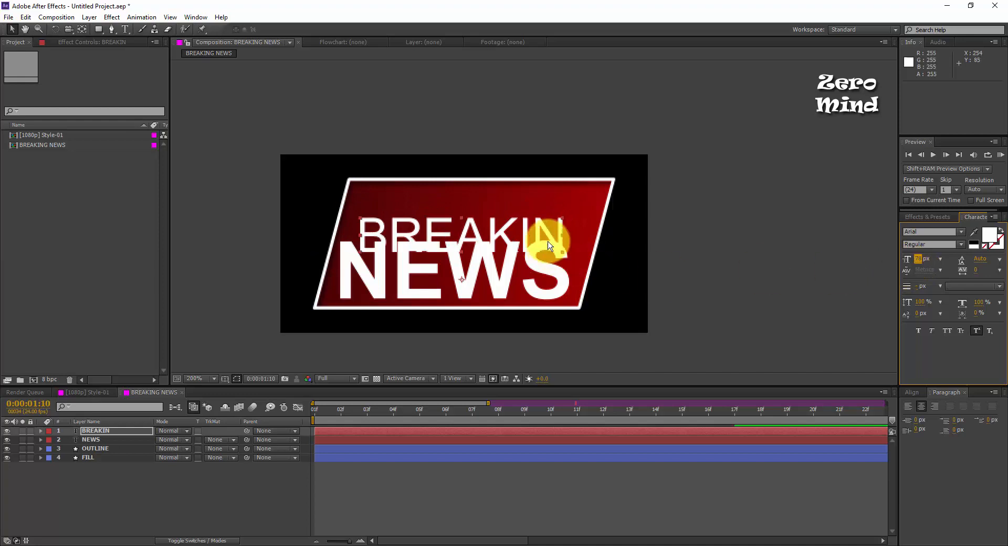
drag(559, 232, 569, 211)
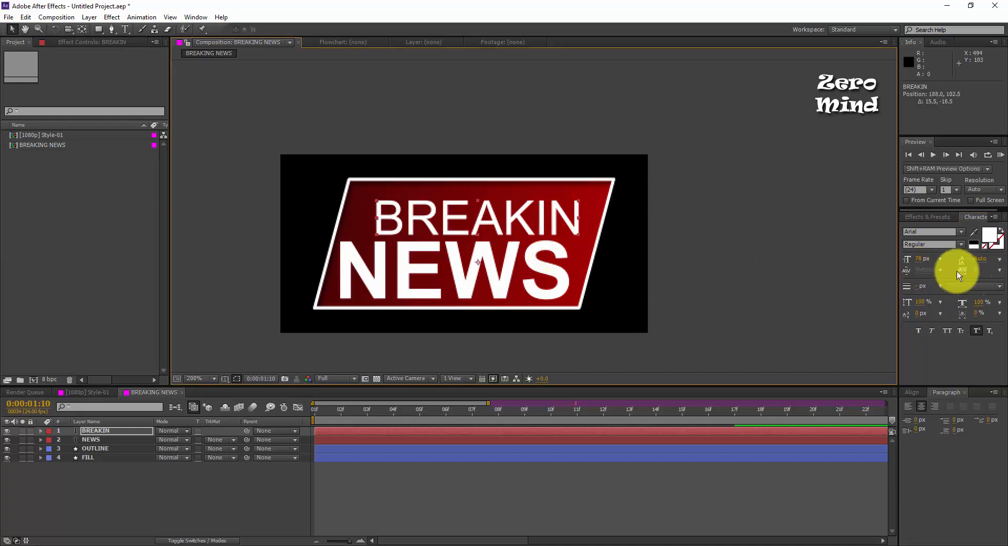
drag(916, 263, 907, 263)
Shrink the NEWS text and align it closely beneath BREAKIN, with NEWS at about 166, 159.5 and BREAKIN at about 190.5, 102.
click(558, 288)
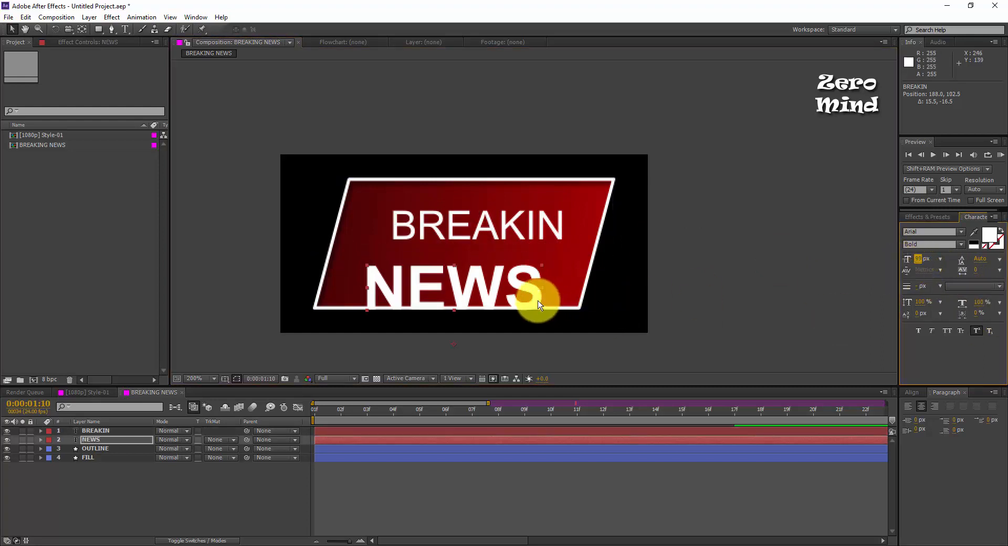
drag(538, 304, 535, 279)
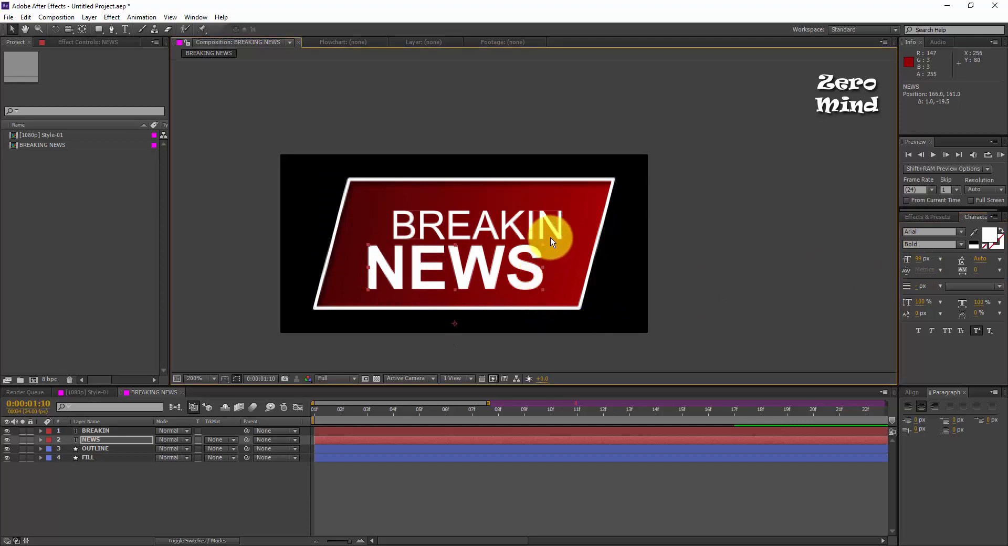
drag(551, 237, 554, 235)
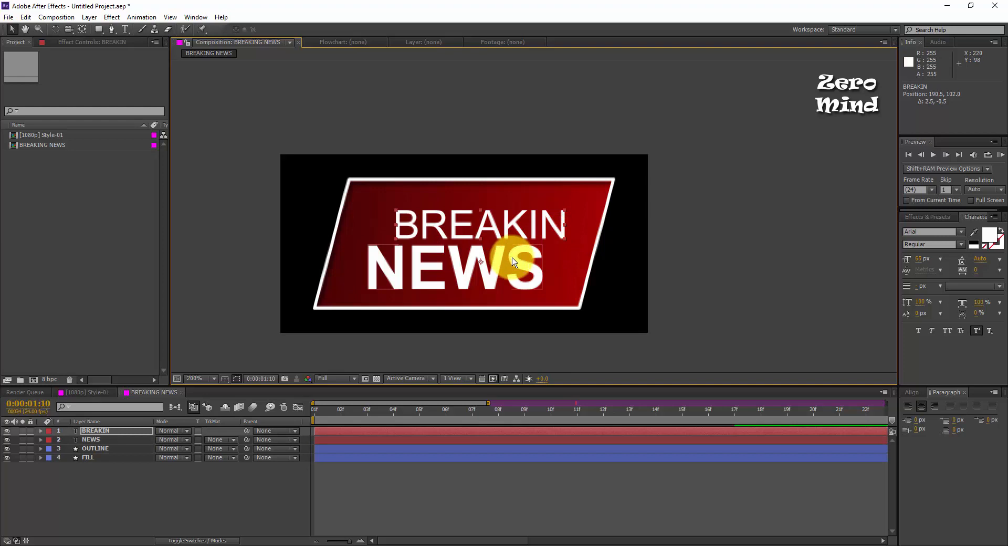
drag(513, 261, 513, 260)
key(Up)
key(Up)
key(Up)
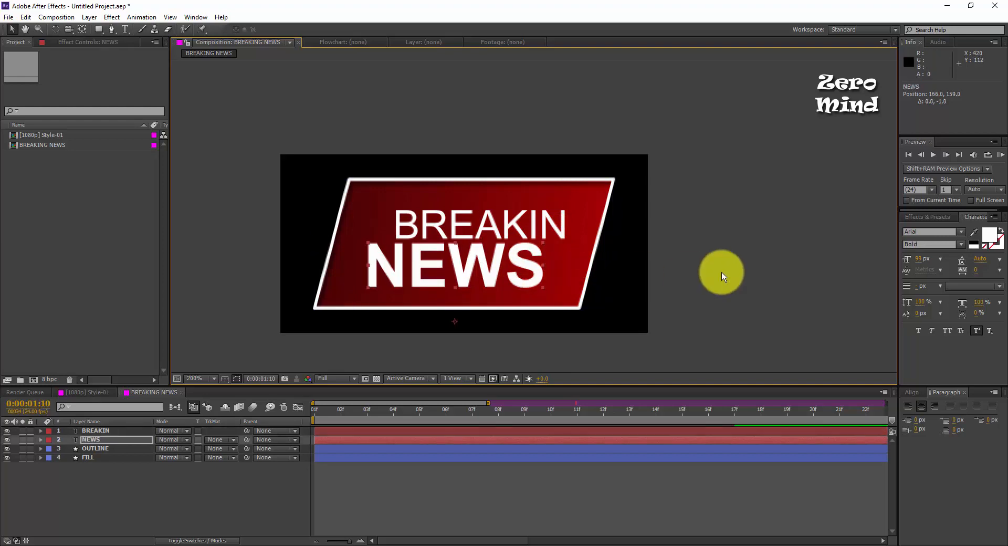
drag(530, 211, 528, 211)
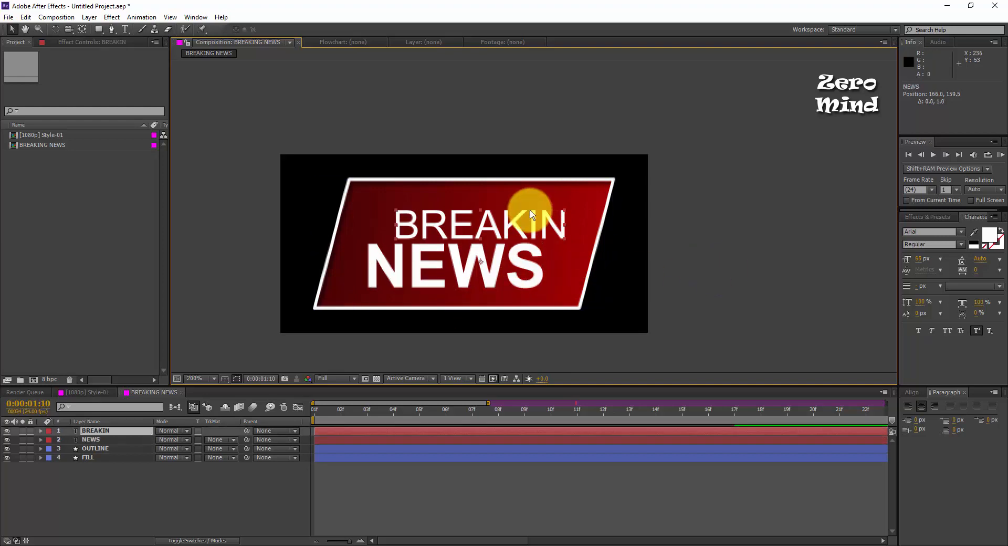
click(698, 250)
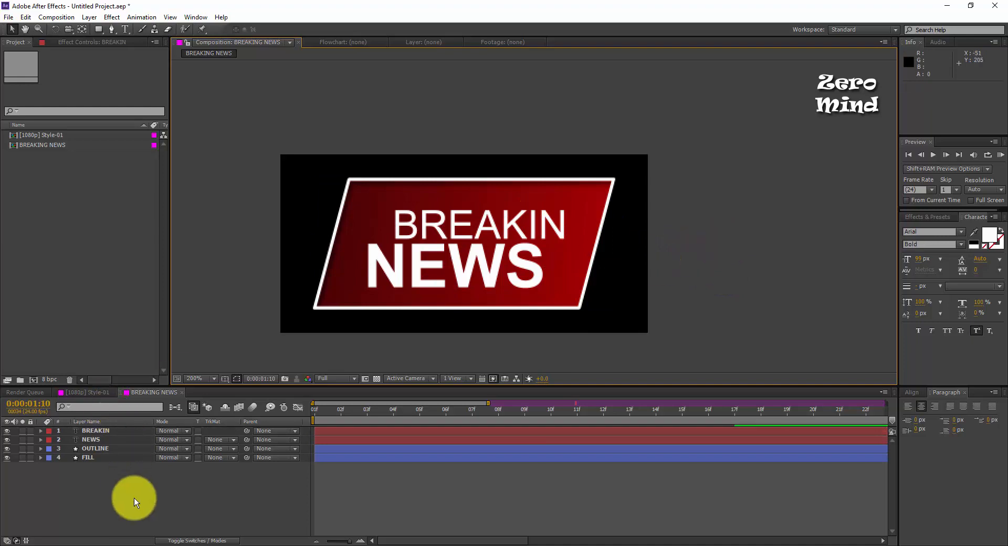
Add a Drop Shadow layer style to both the BREAKIN and NEWS text layers.
click(102, 432)
shift+click(101, 439)
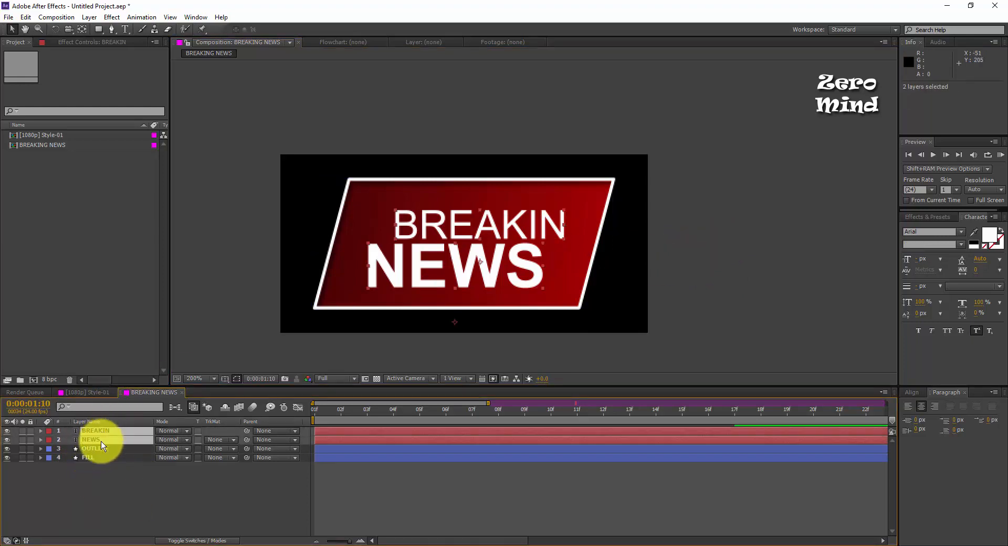
click(57, 17)
mouse_move(91, 17)
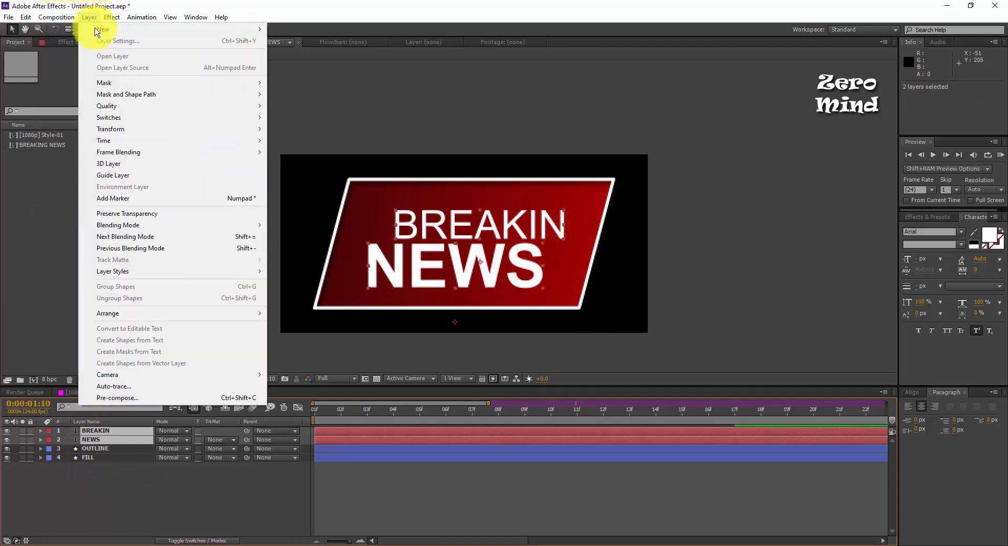
mouse_move(241, 272)
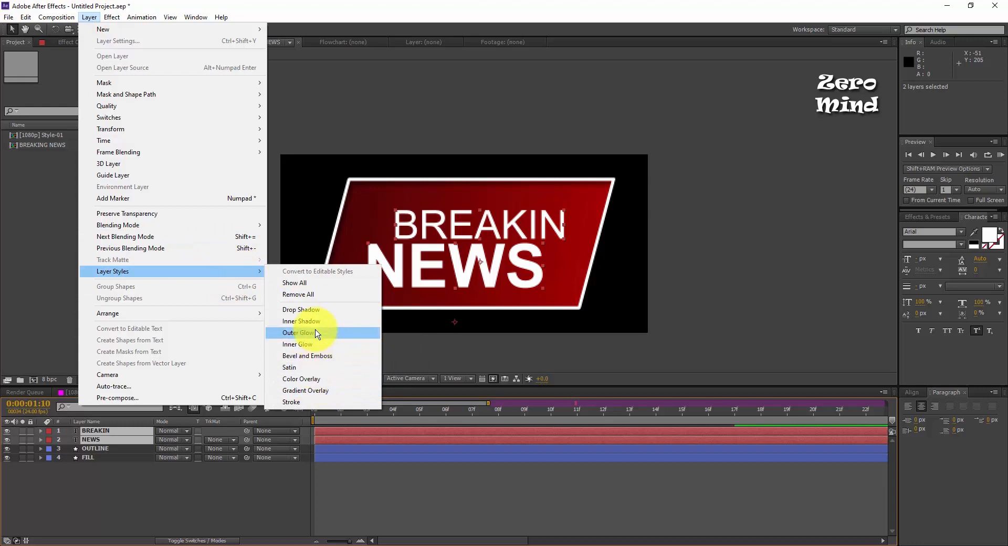
click(311, 310)
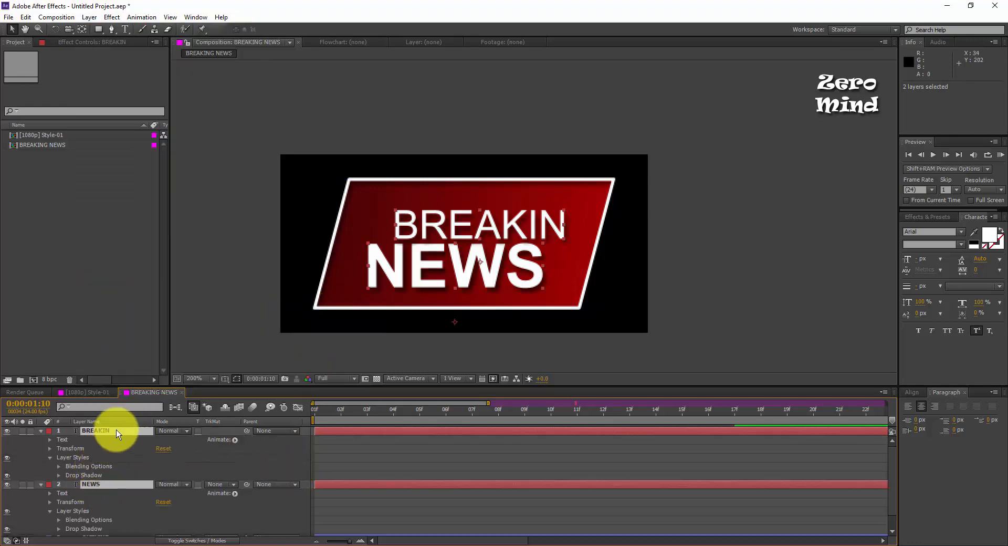
Set the NEWS layer's Drop Shadow distance to 3.
click(216, 340)
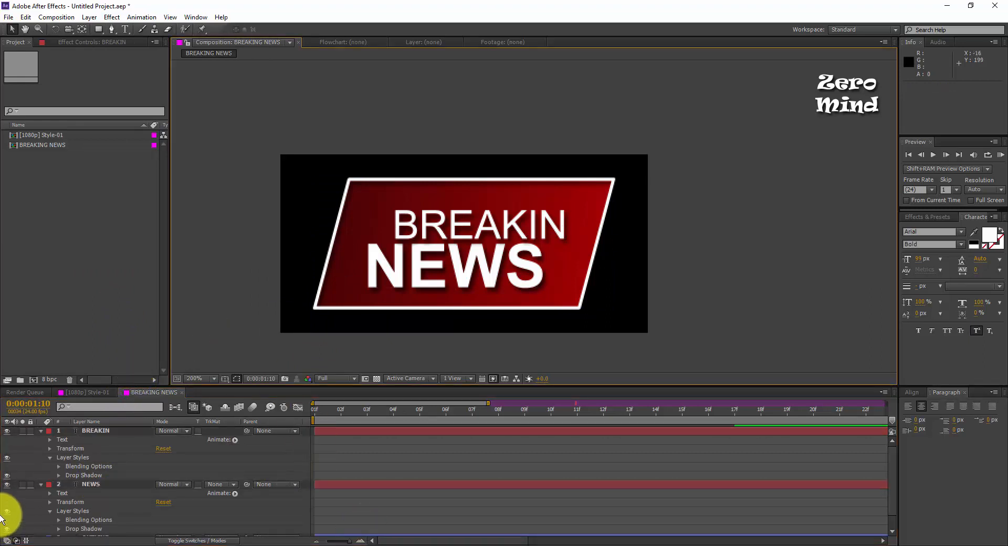
drag(69, 386, 86, 258)
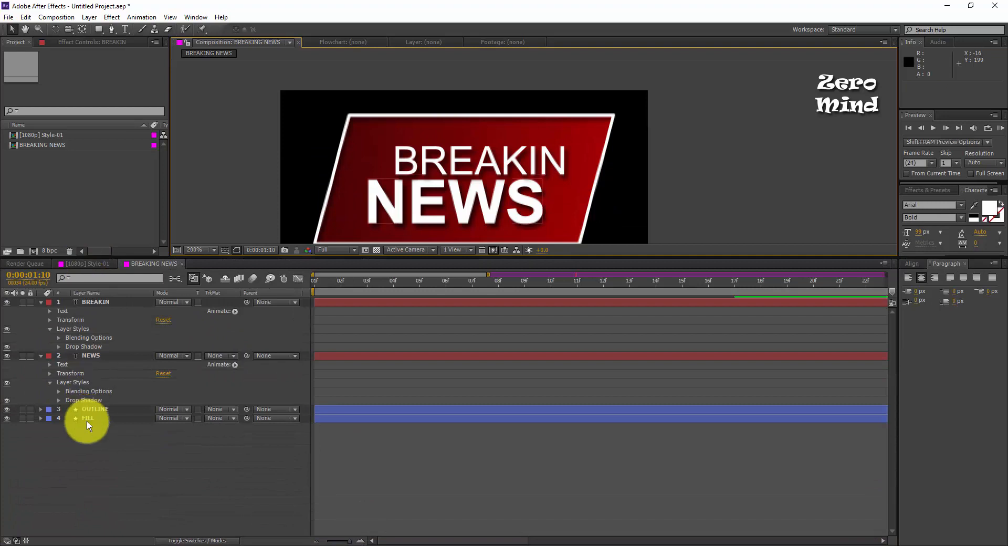
click(59, 401)
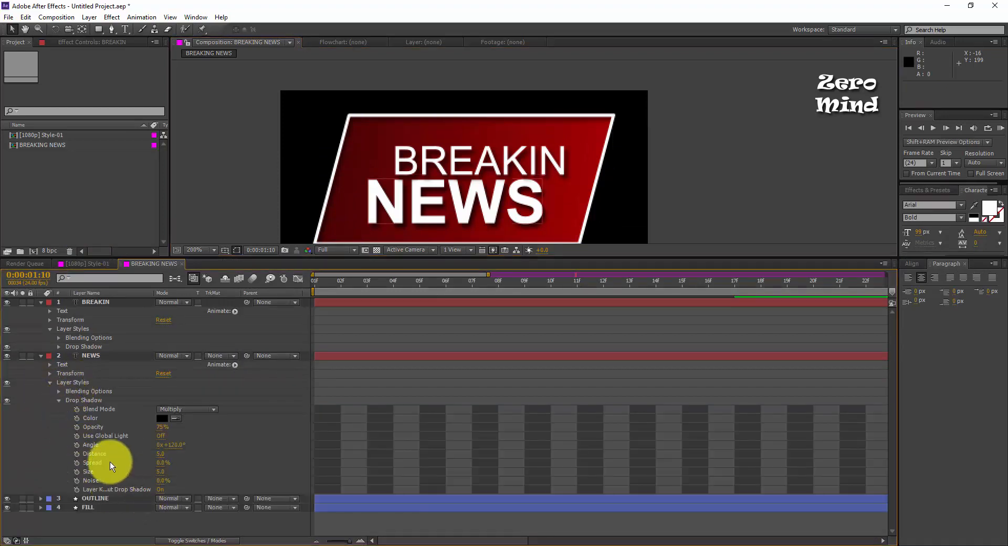
click(157, 454)
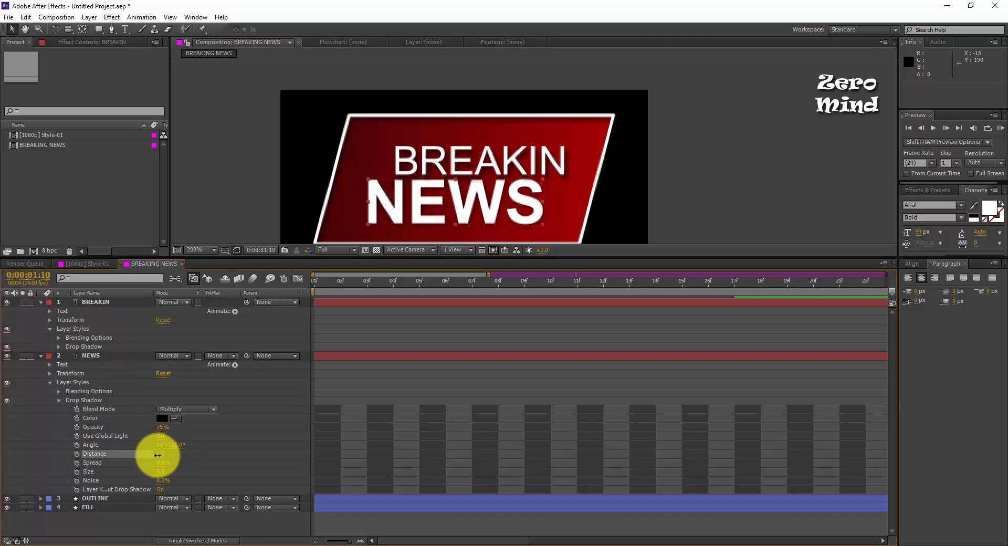
drag(158, 455, 160, 455)
click(160, 454)
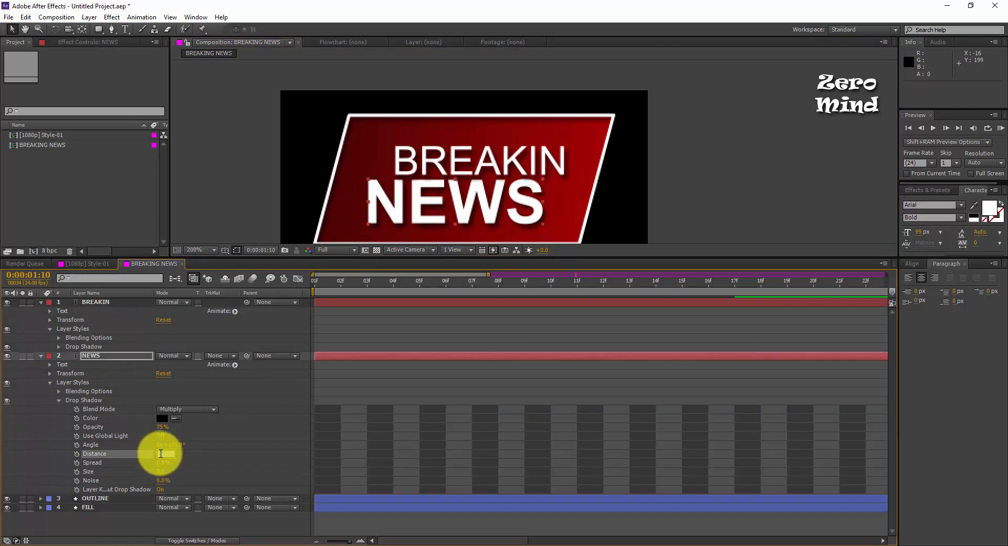
text(3)
key(Return)
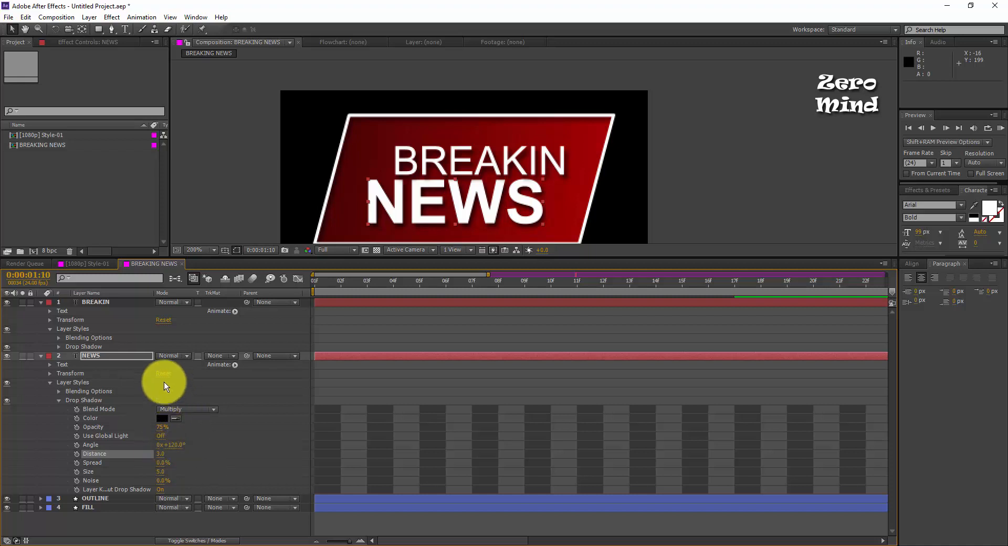
Set the BREAKIN layer's Drop Shadow distance to 3 and collapse both text layers' properties.
click(83, 337)
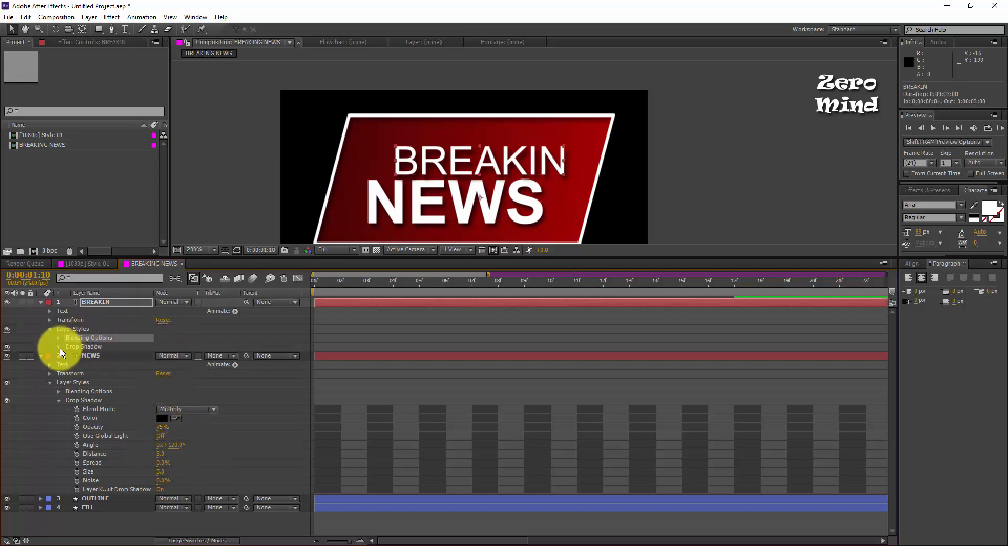
click(59, 348)
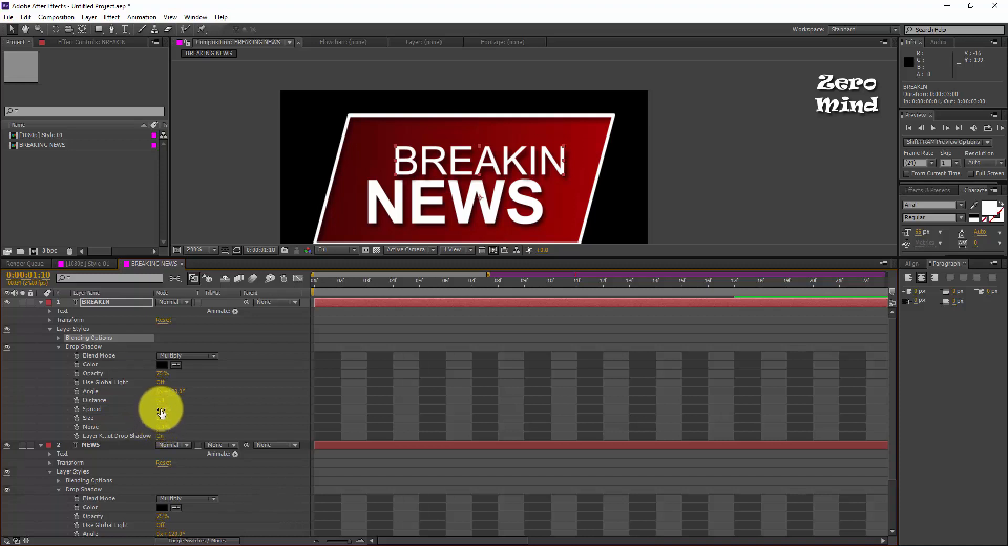
click(160, 401)
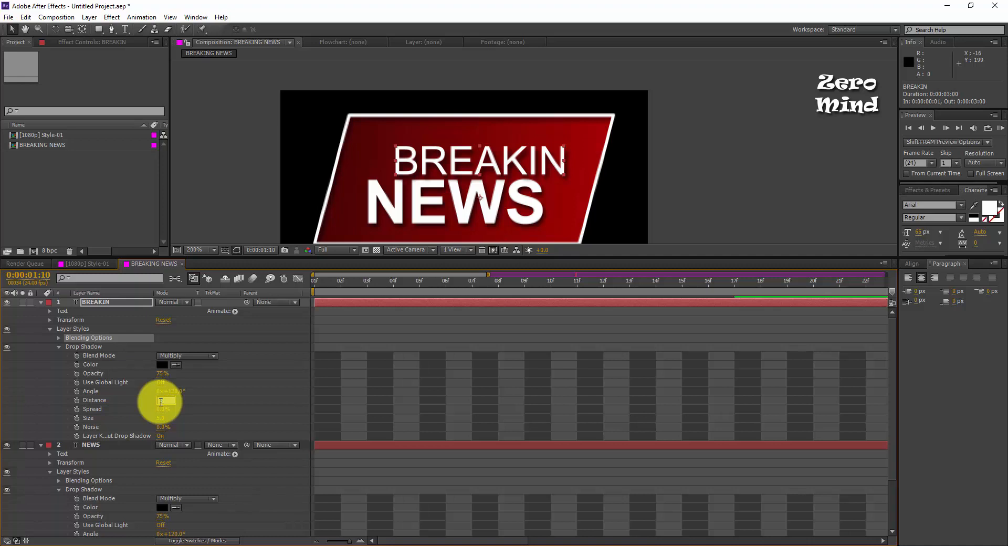
text(3)
key(Return)
click(255, 393)
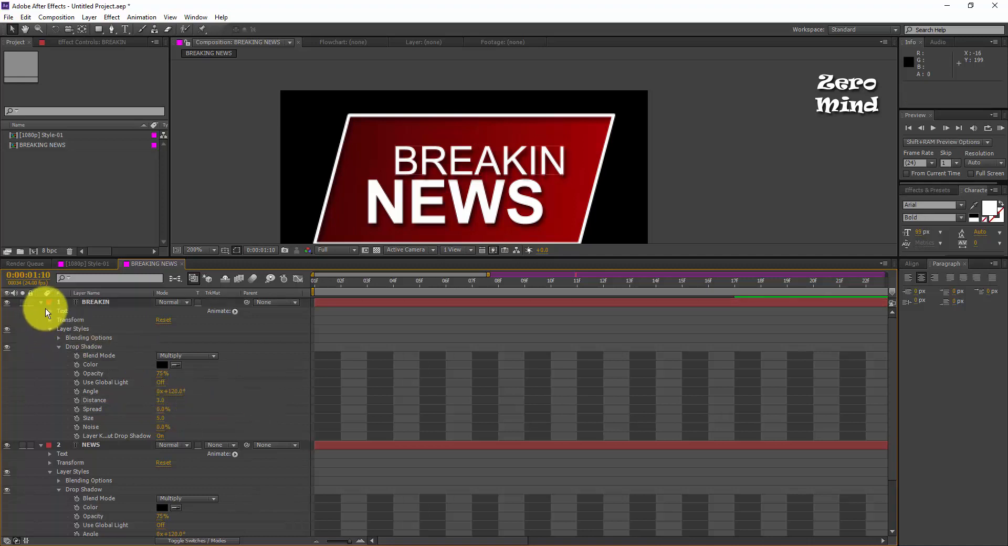
click(41, 302)
click(41, 311)
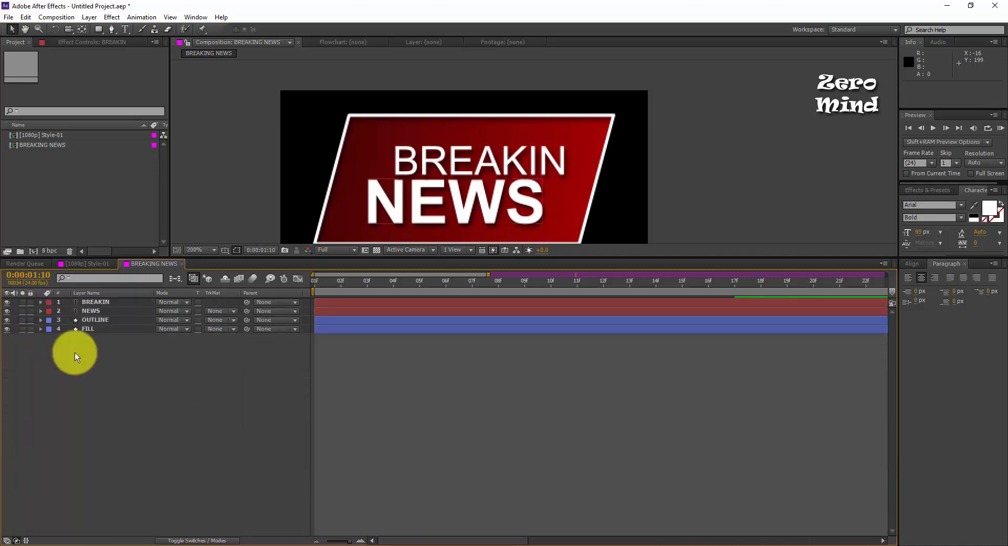
Pre-compose BREAKIN and NEWS as BREAKING NEWS TEXT EDIT with all attributes moved, inspect the new composition and return to BREAKING NEWS.
drag(313, 257, 294, 335)
click(140, 390)
shift+click(140, 380)
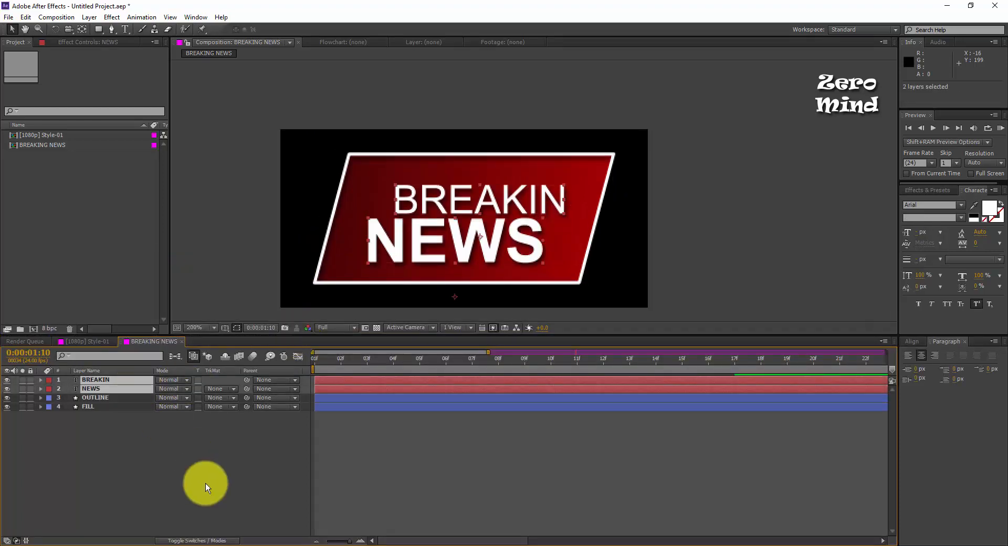
key(ctrl+shift+c)
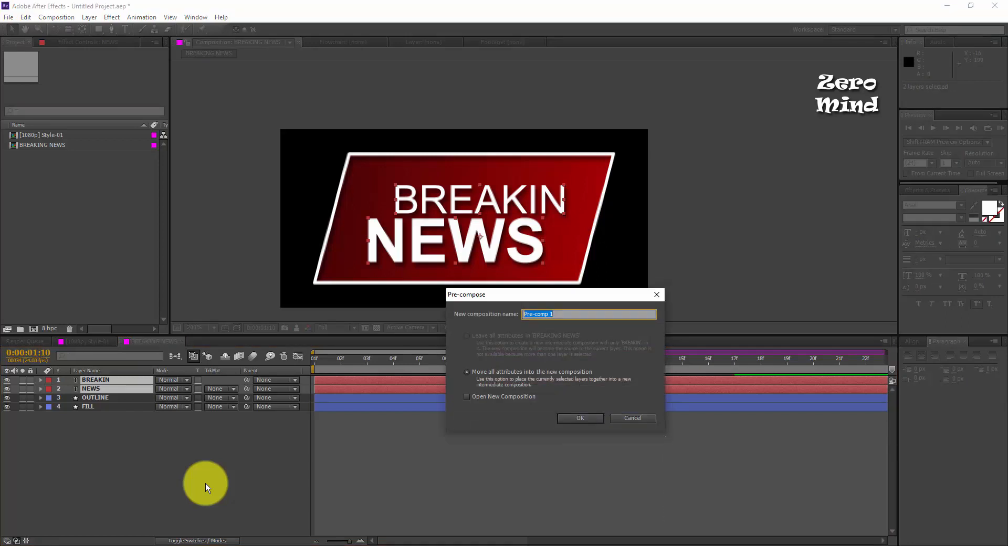
text(BREAKING NEWS TEXT EDIT)
click(587, 419)
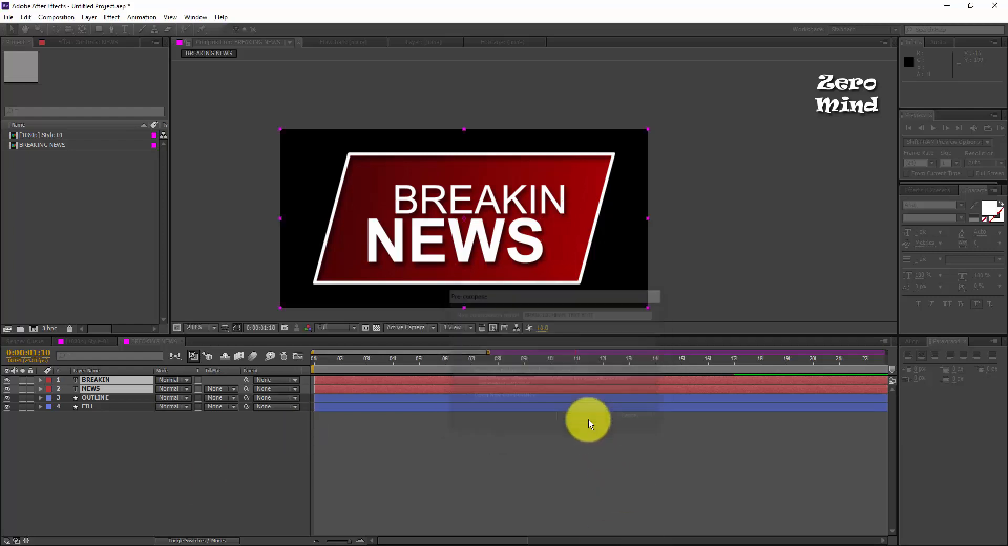
double_click(461, 377)
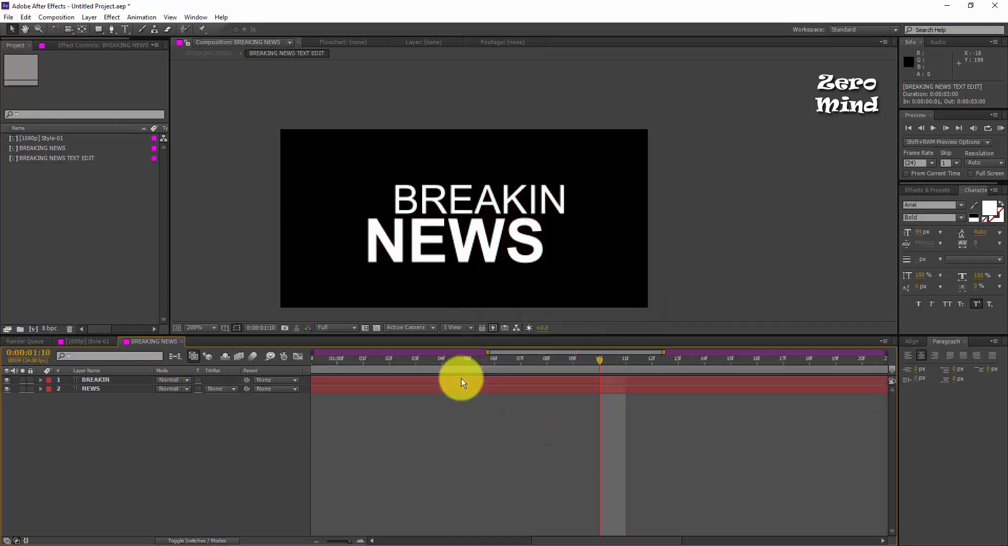
click(164, 342)
click(155, 433)
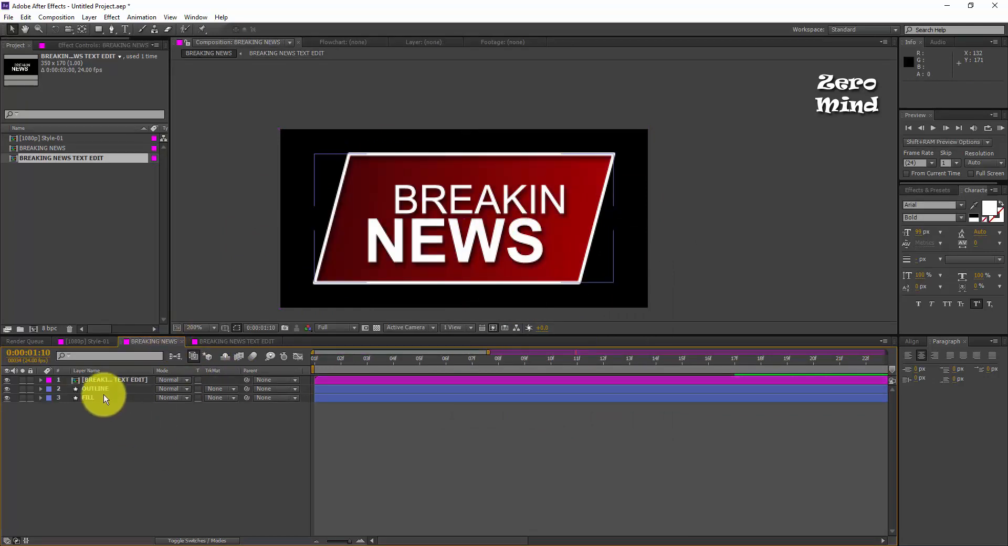
Add a Position keyframe at frame 7 to the BREAKING NEWS TEXT EDIT layer, keeping the text at its resting position.
drag(325, 336, 298, 413)
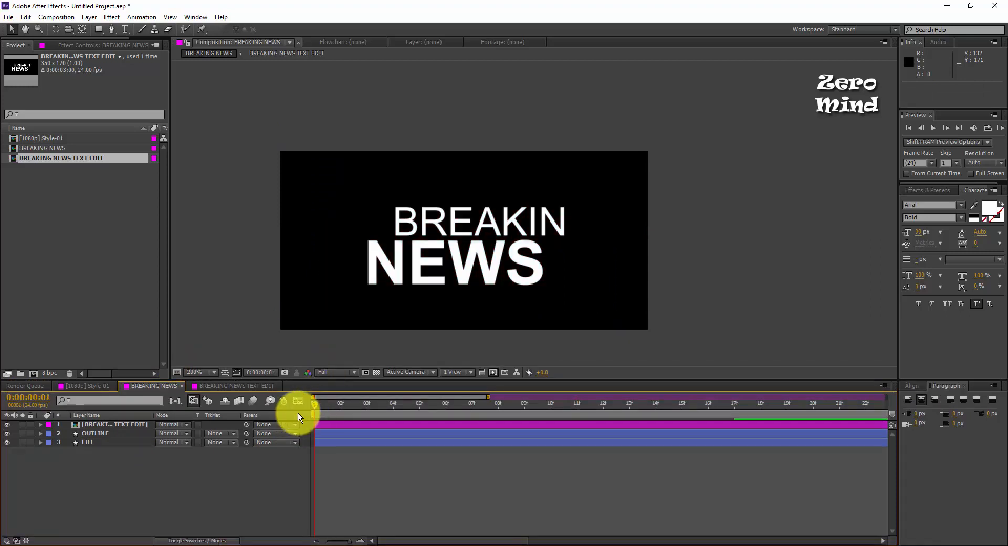
click(134, 425)
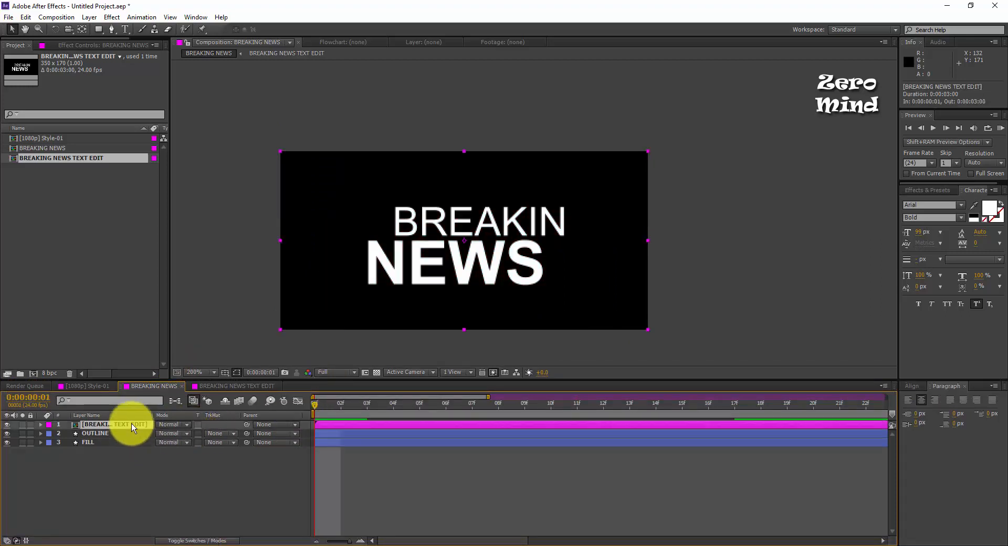
key(p)
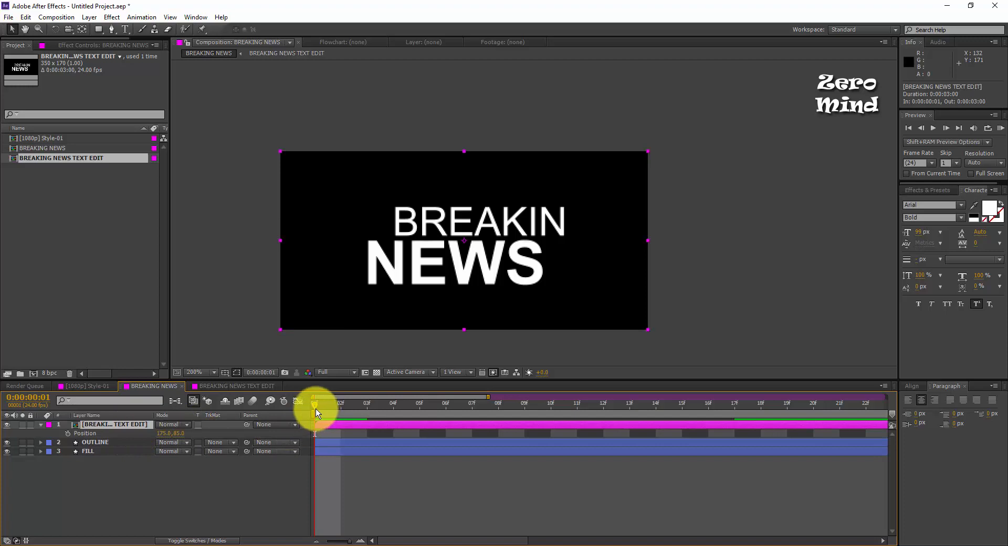
drag(315, 406, 469, 416)
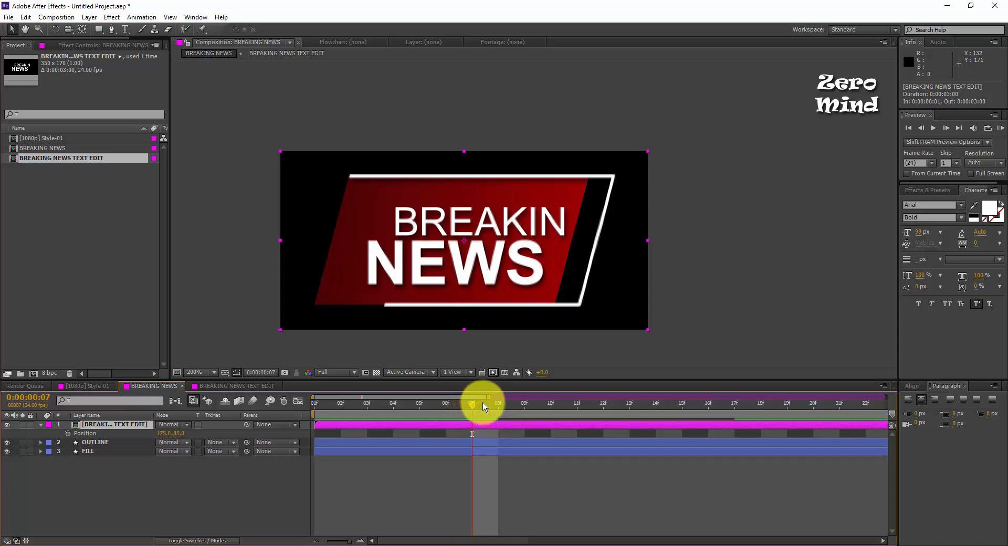
click(67, 434)
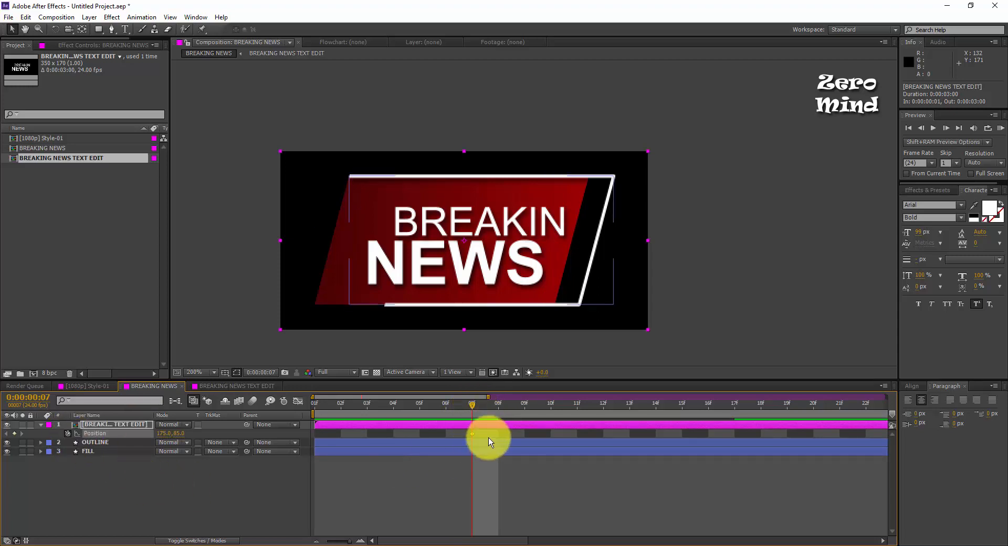
Keyframe the text layer's Position at frame 1 to 175, -45, so the text starts above the visible frame.
drag(467, 406, 247, 400)
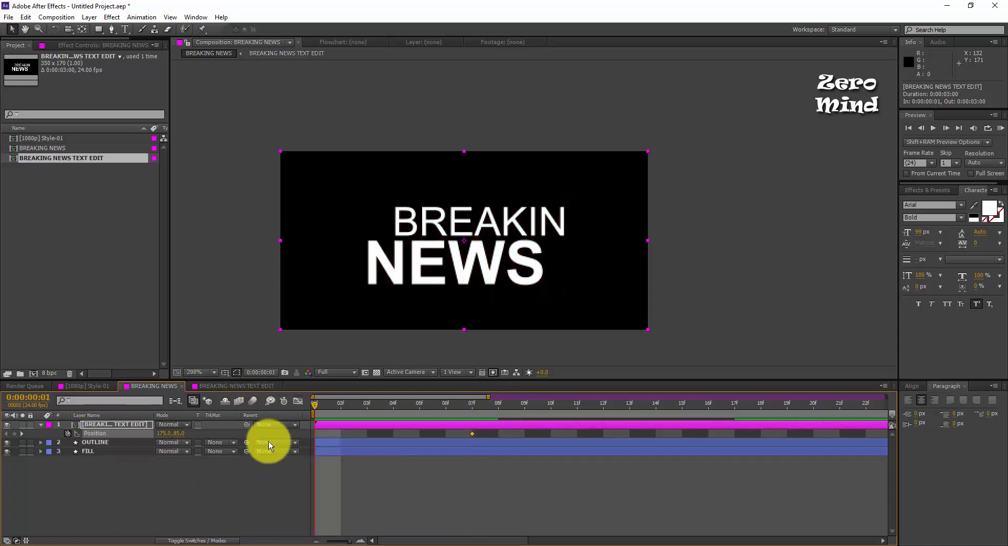
key(shift+Up)
key(shift+Up)
key(shift+Up)
key(shift+Up)
key(shift+Up)
key(shift+Up)
key(shift+Up)
key(shift+Up)
key(shift+Up)
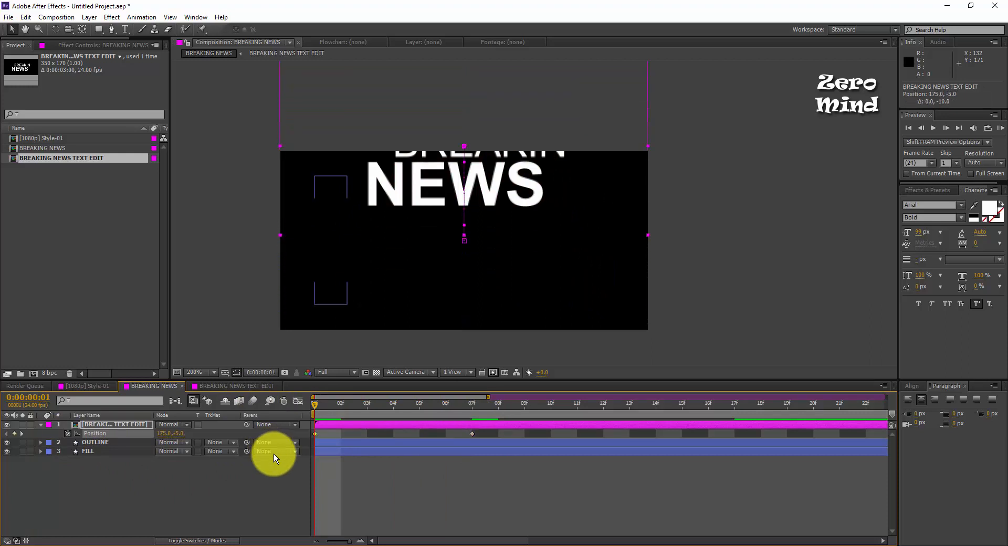
key(shift+Up)
key(shift+Up)
key(shift+Up)
key(shift+Up)
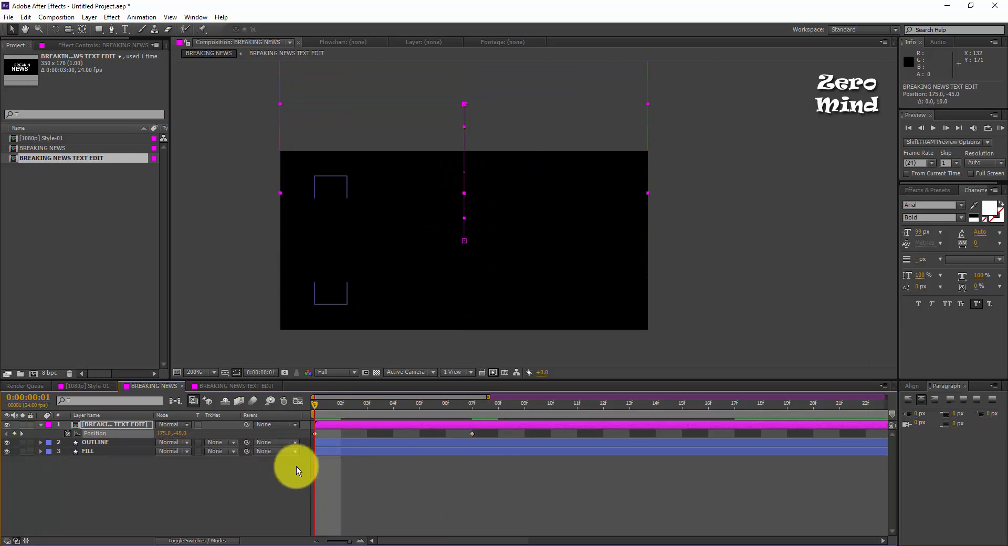
Apply Easy Ease to both Position keyframes of the text layer.
drag(317, 402, 271, 446)
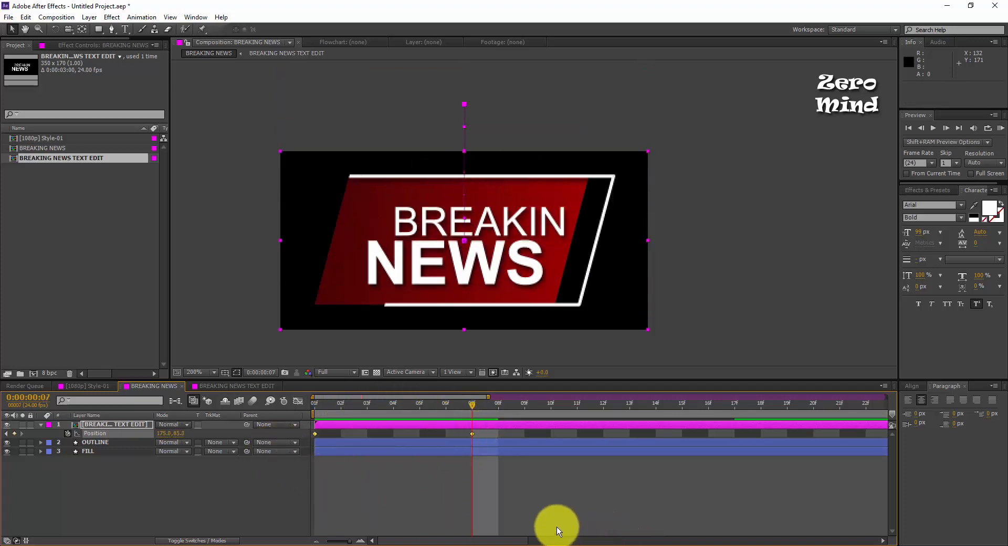
right_click(472, 433)
mouse_move(523, 429)
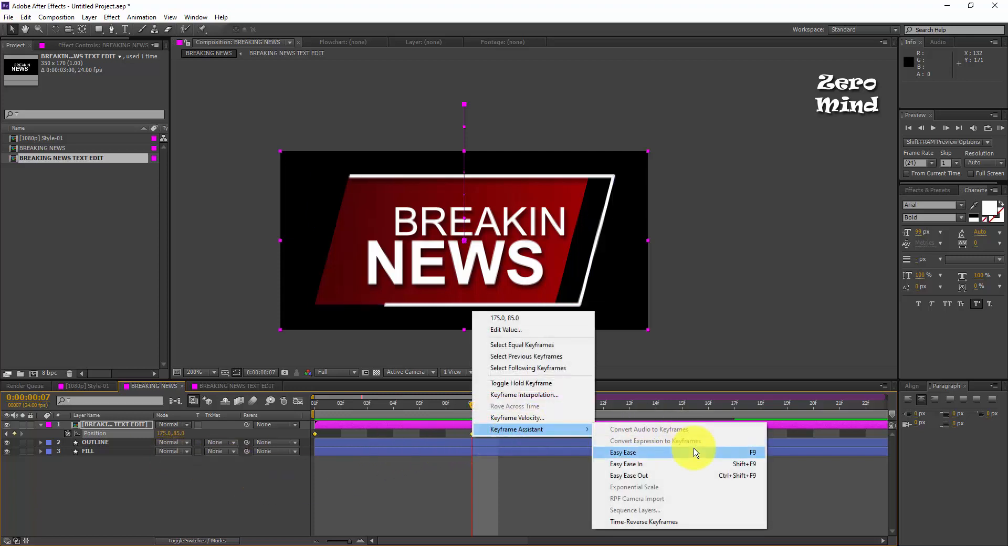
click(697, 453)
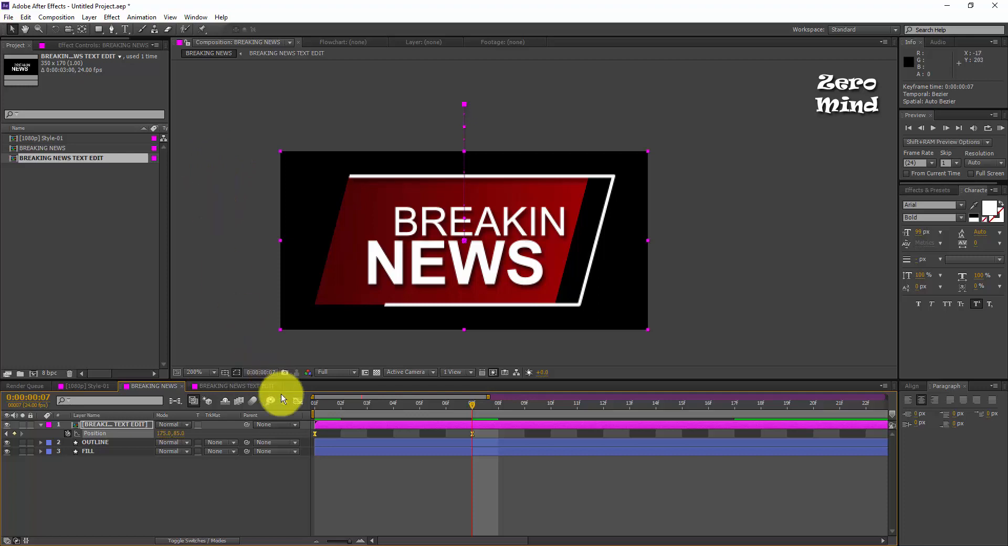
Reshape the Position speed graph by extending the ending keyframe's incoming influence to 100%, for a fast start and slow stop.
click(298, 401)
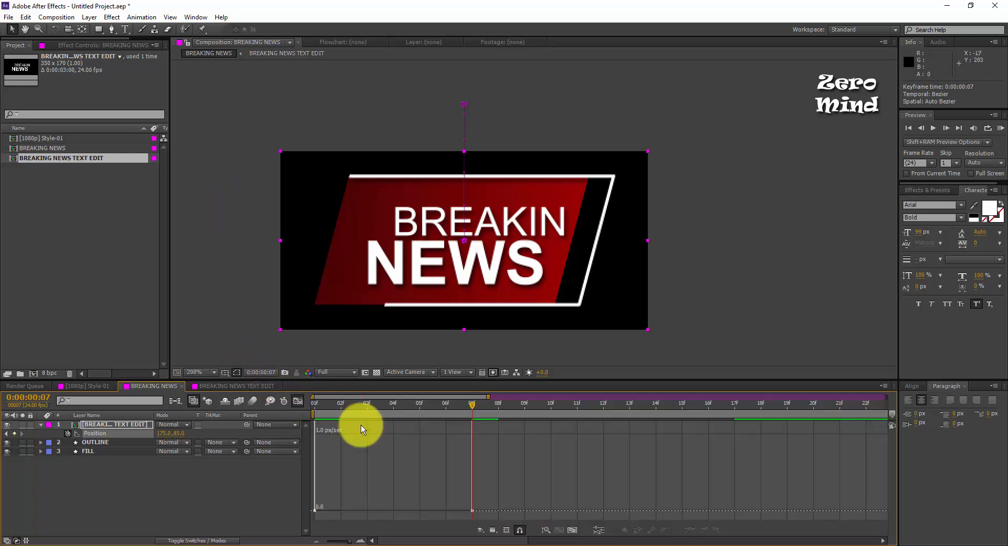
click(573, 531)
drag(511, 500, 335, 475)
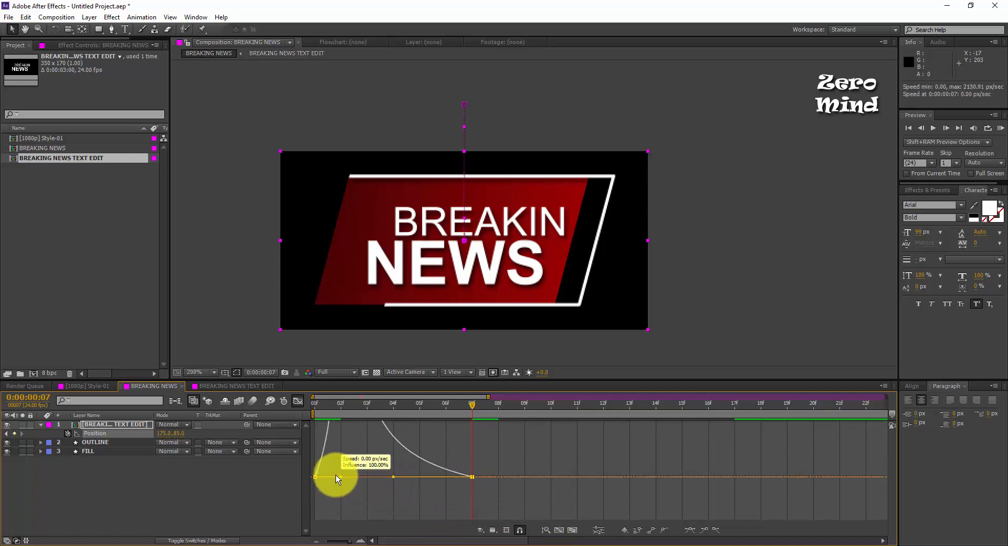
click(263, 462)
click(292, 400)
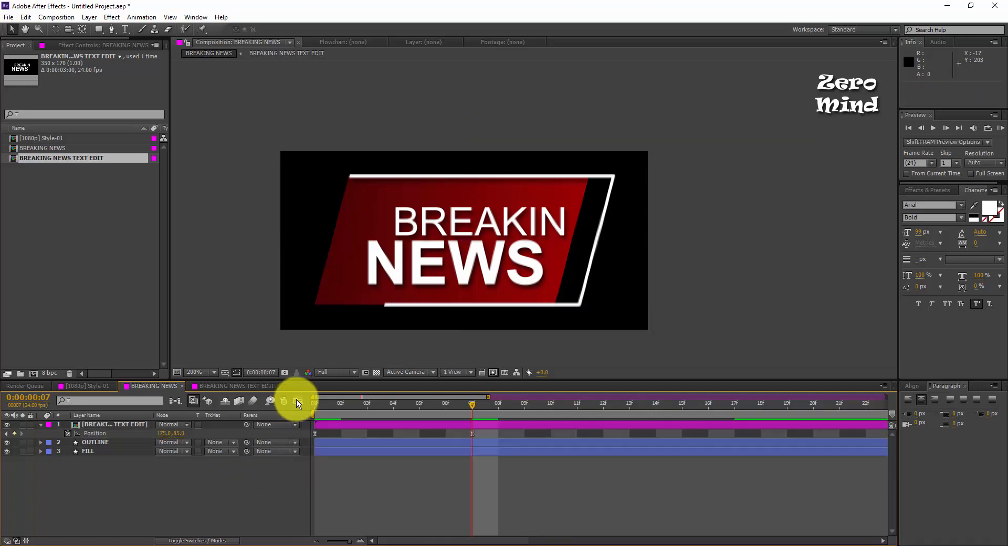
Scrub through the text's drop-in and shift both Position keyframes two frames later, to frames 3 and 9.
drag(373, 405, 503, 432)
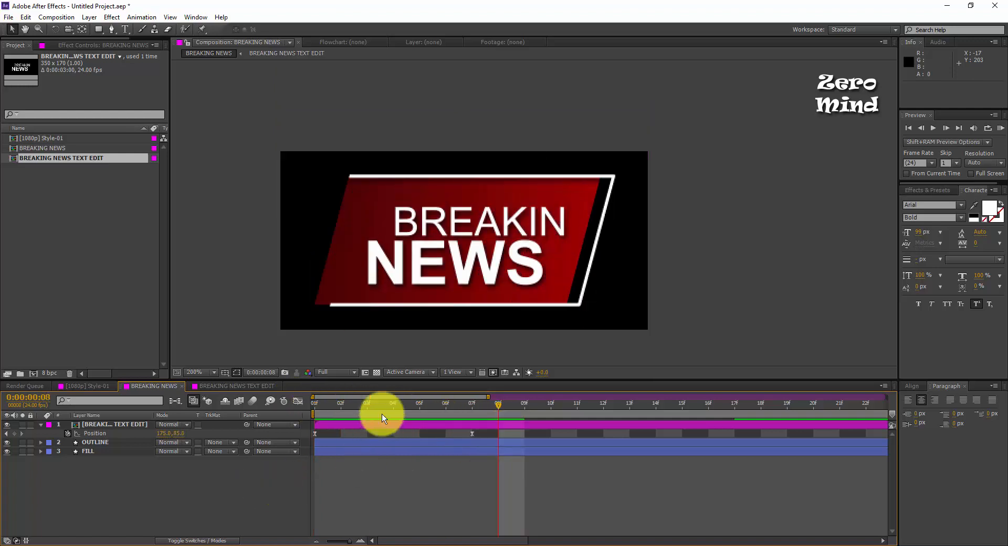
drag(387, 408, 421, 419)
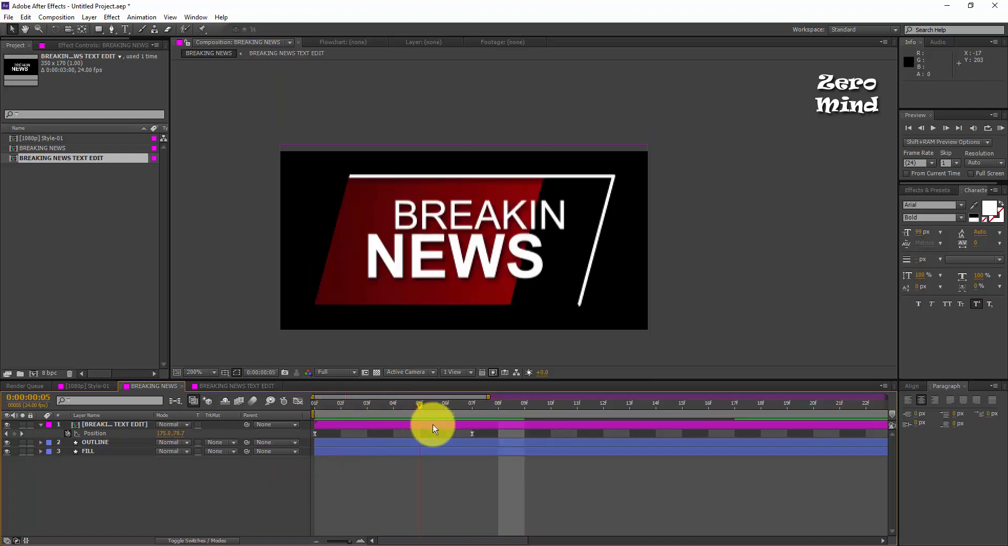
drag(486, 437, 523, 428)
click(143, 478)
click(41, 424)
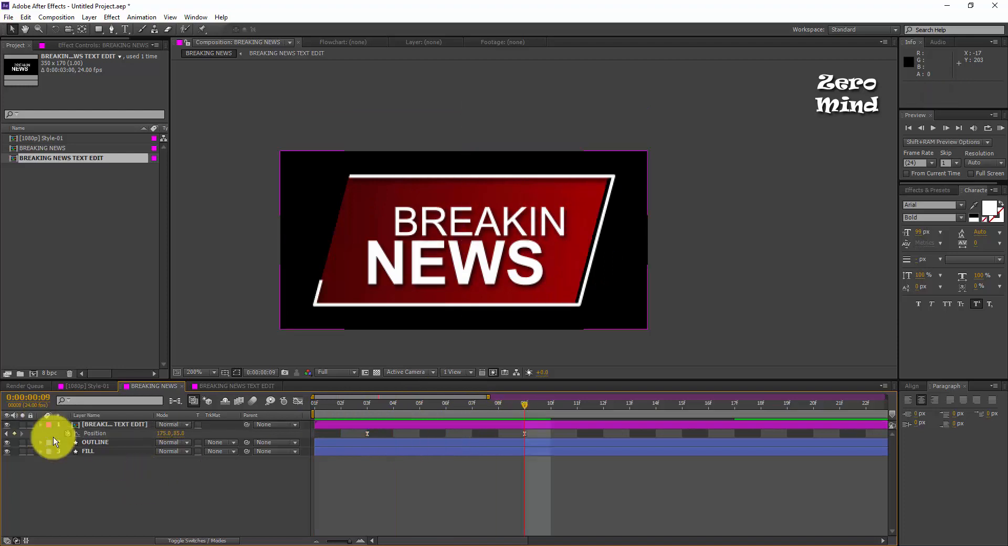
Duplicate the FILL shape layer.
click(93, 439)
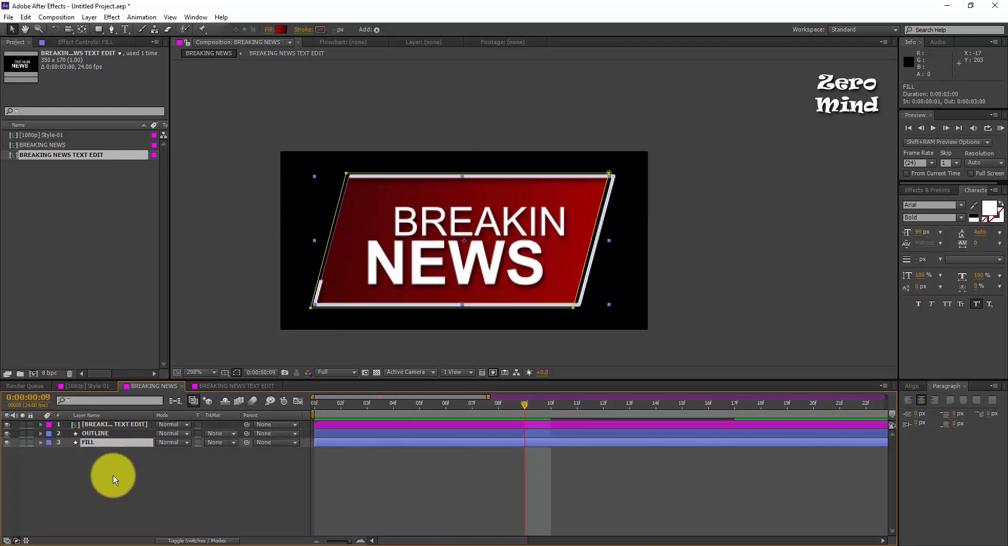
key(ctrl+d)
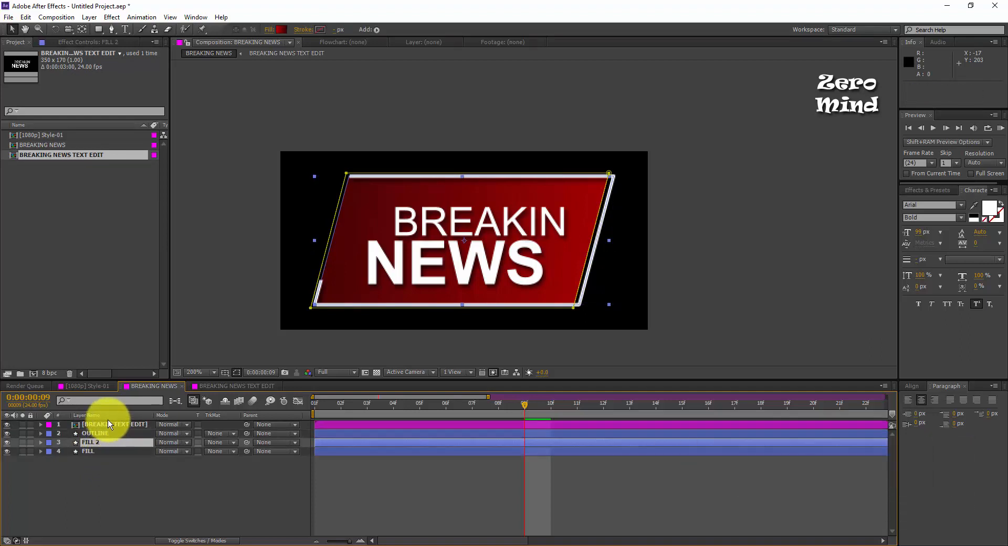
Move the duplicated FILL layer to the top of the BREAKING NEWS layer stack and rename it Matte.
drag(110, 445, 114, 422)
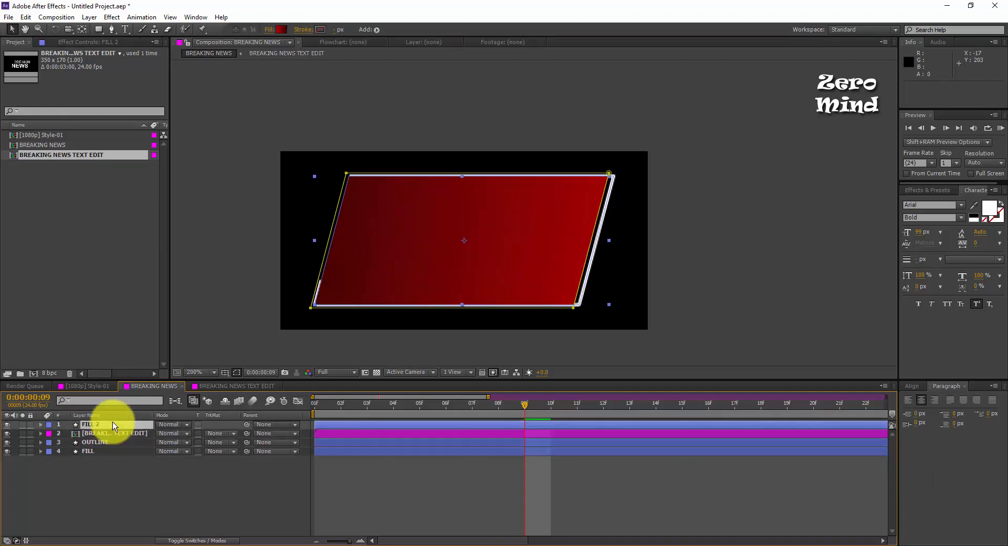
click(110, 427)
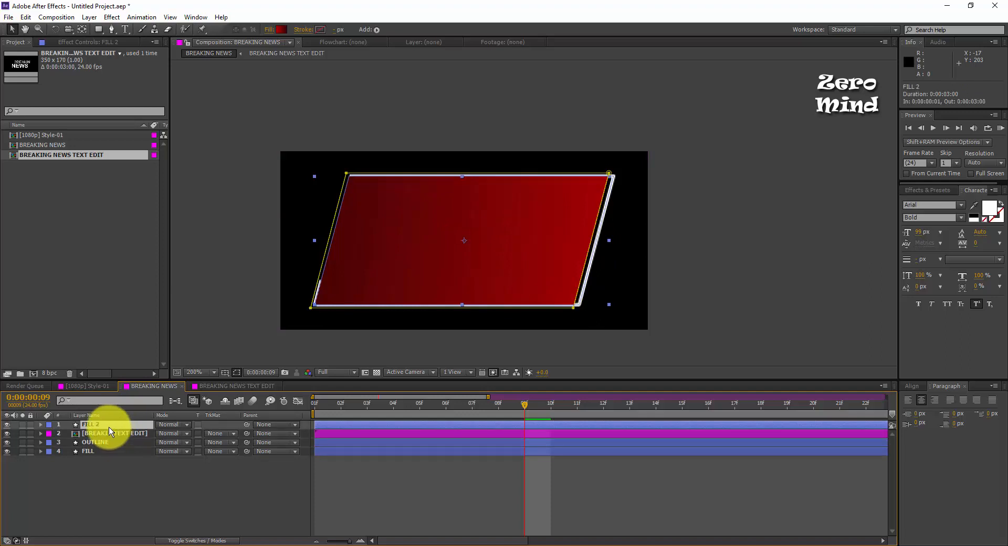
key(Return)
click(139, 490)
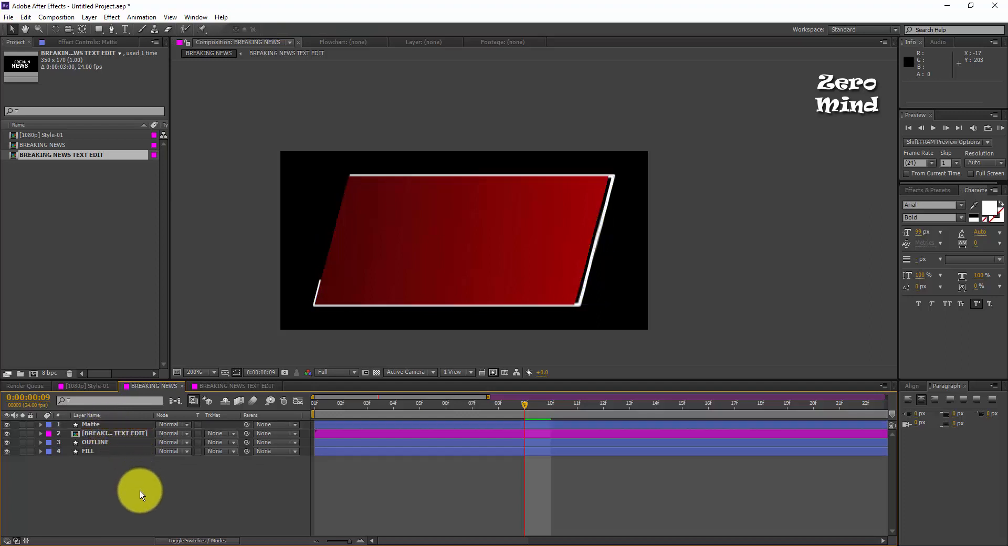
Remove the Mask Path animation from Mask 1 on the Matte layer at frame 12, keeping the fully revealed shape.
click(90, 425)
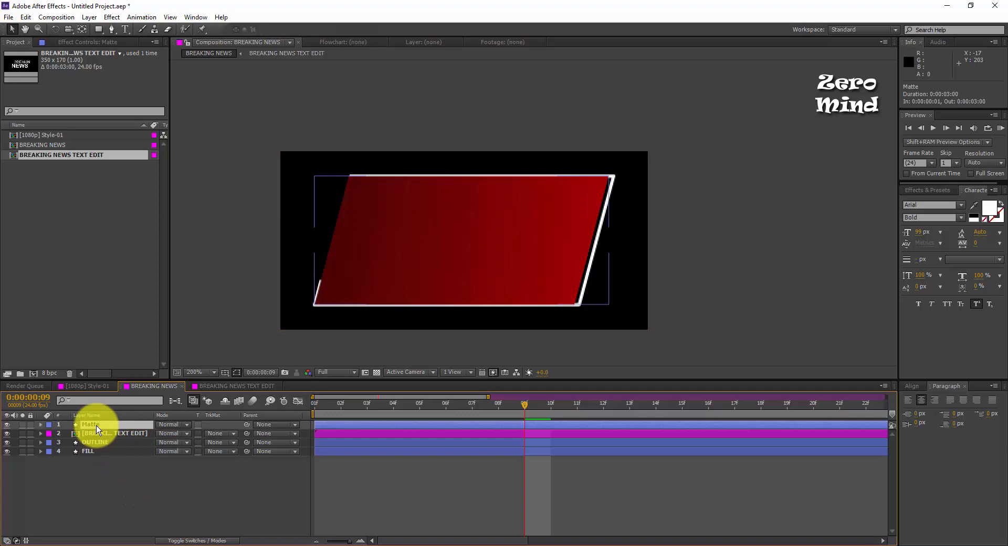
click(41, 425)
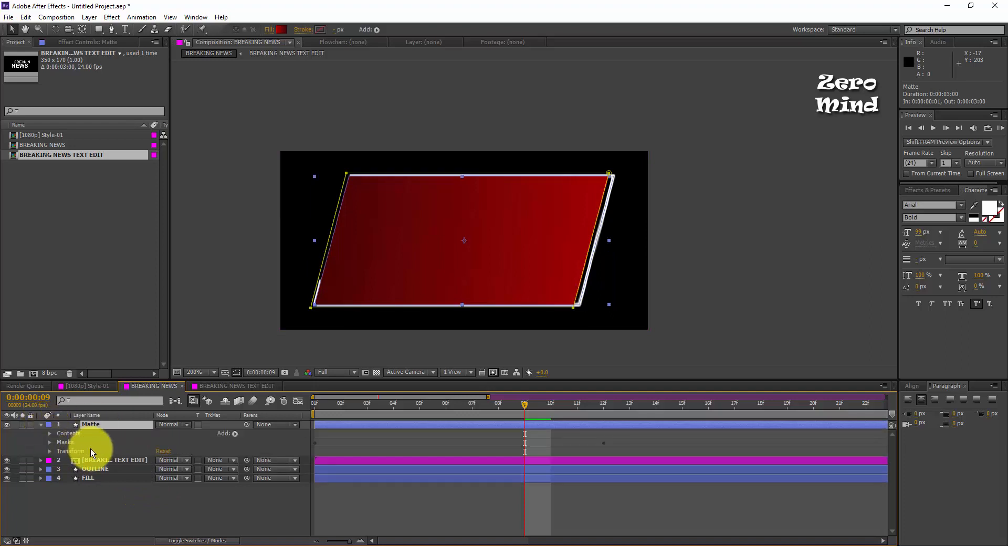
click(50, 434)
click(55, 444)
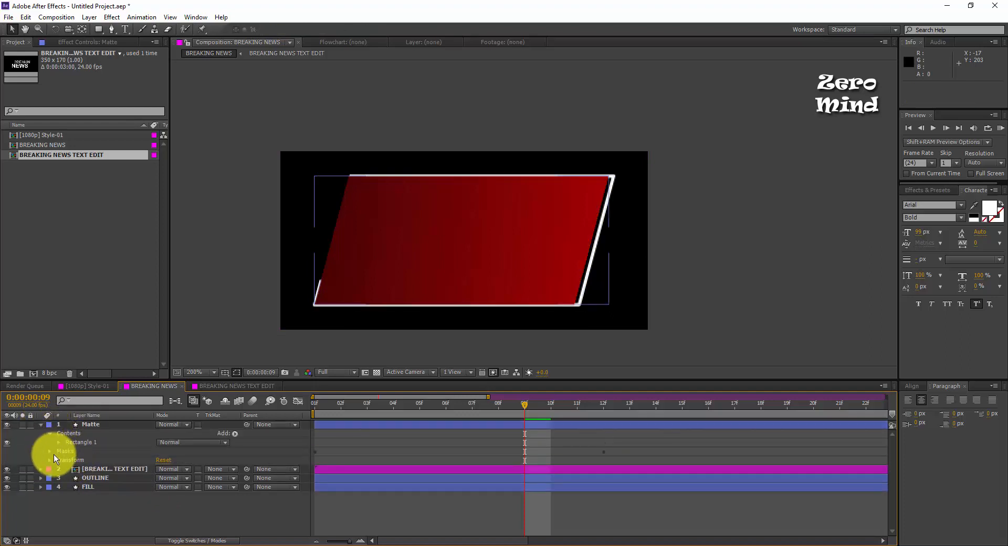
click(53, 453)
click(50, 452)
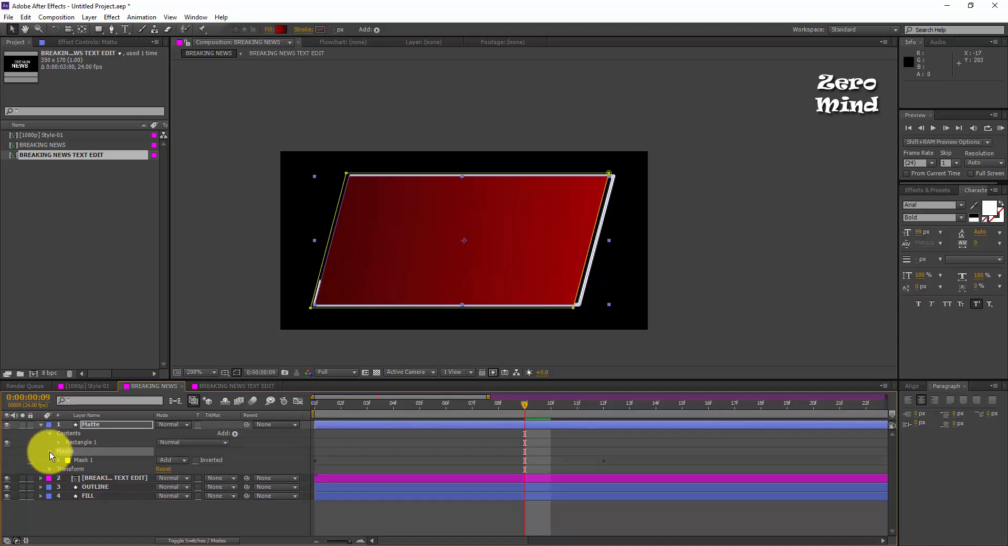
click(68, 461)
click(61, 463)
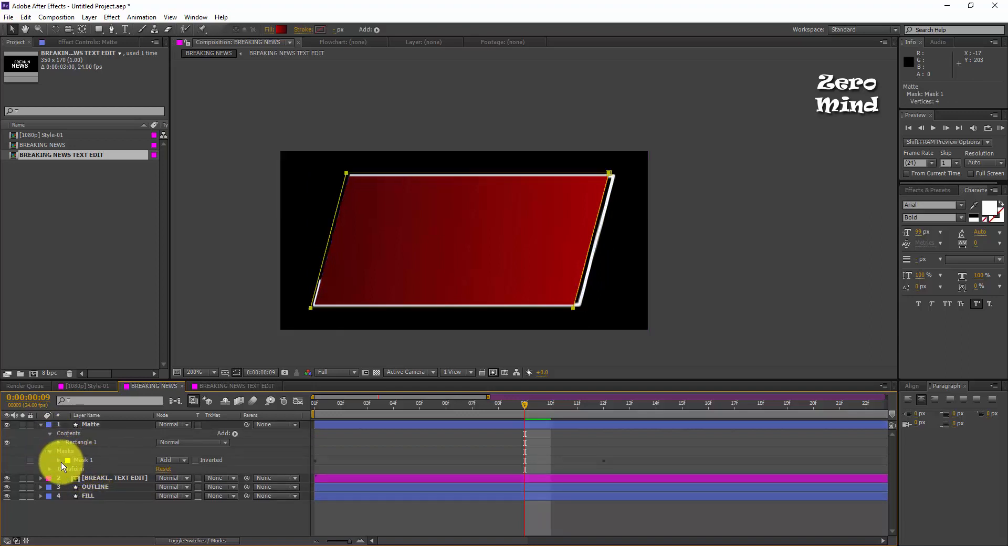
click(59, 460)
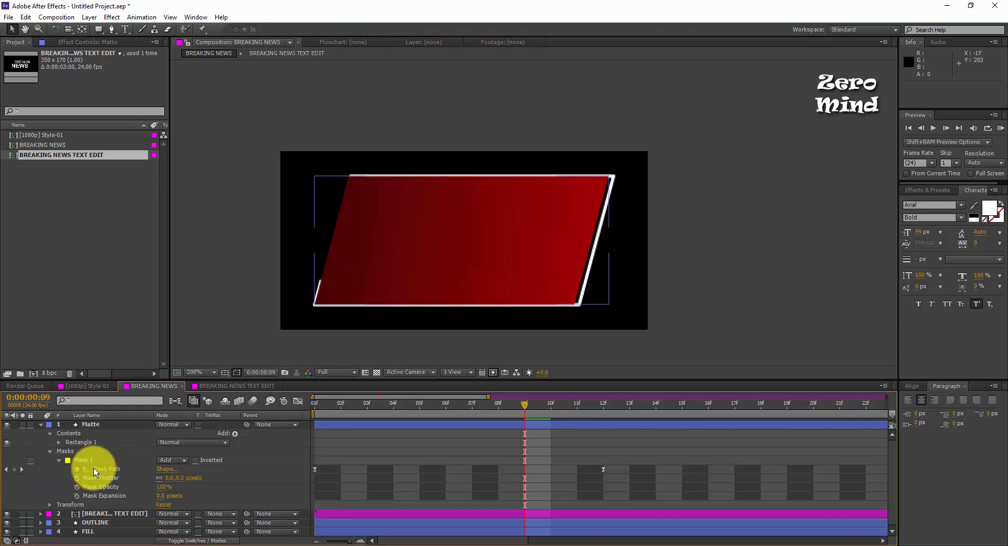
drag(308, 484, 602, 425)
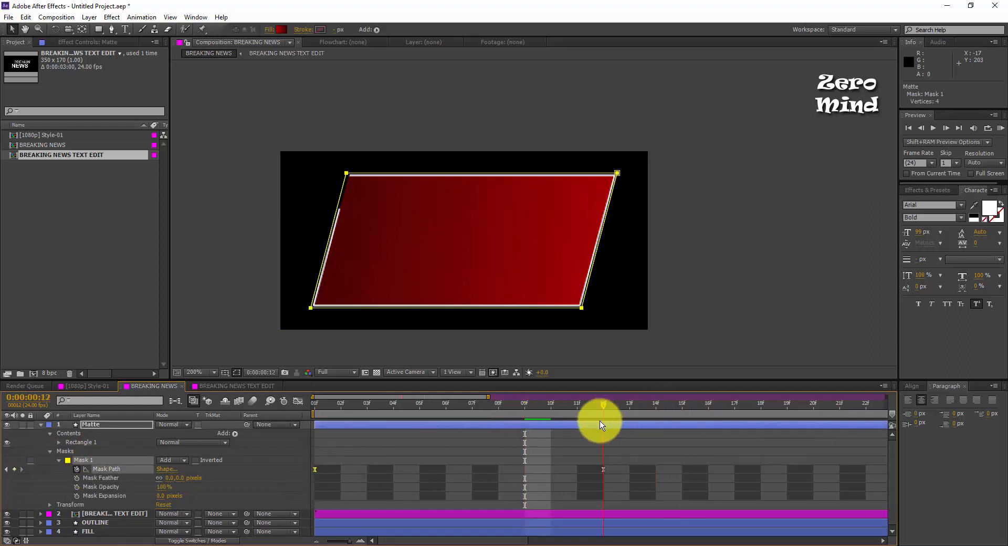
drag(408, 458, 301, 483)
drag(646, 458, 303, 477)
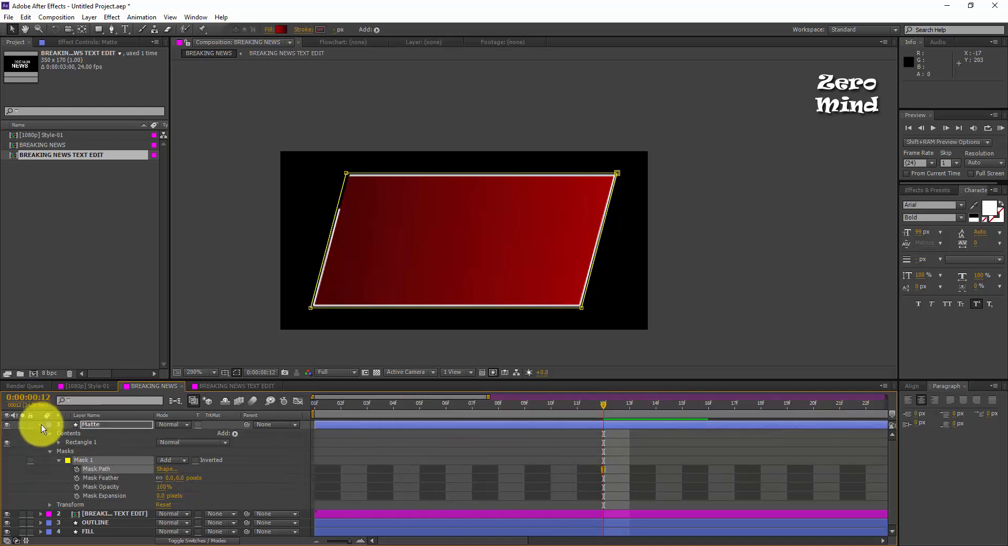
click(41, 424)
click(122, 484)
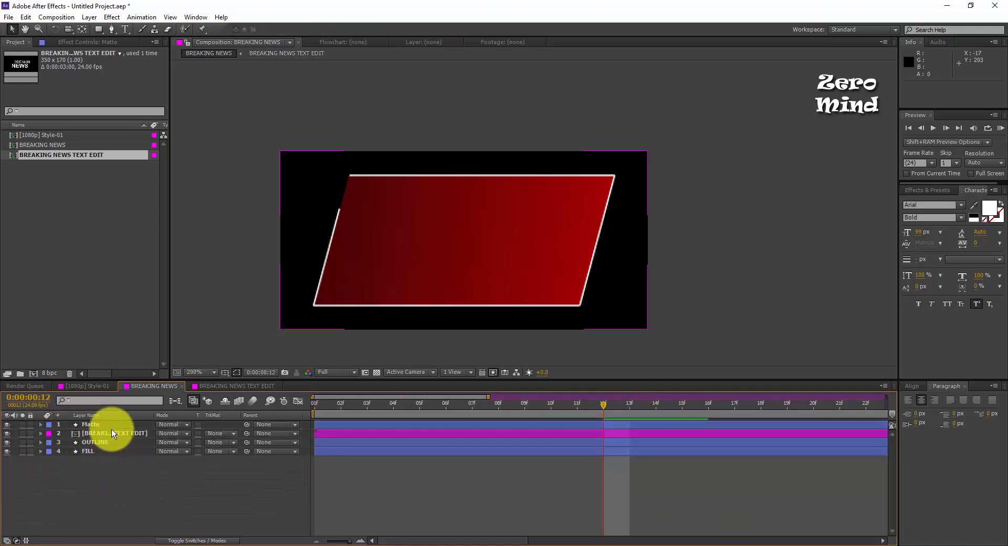
Set the BREAKING NEWS TEXT EDIT layer's track matte to Alpha Matte "Matte" and scrub through the animation to check it.
click(111, 436)
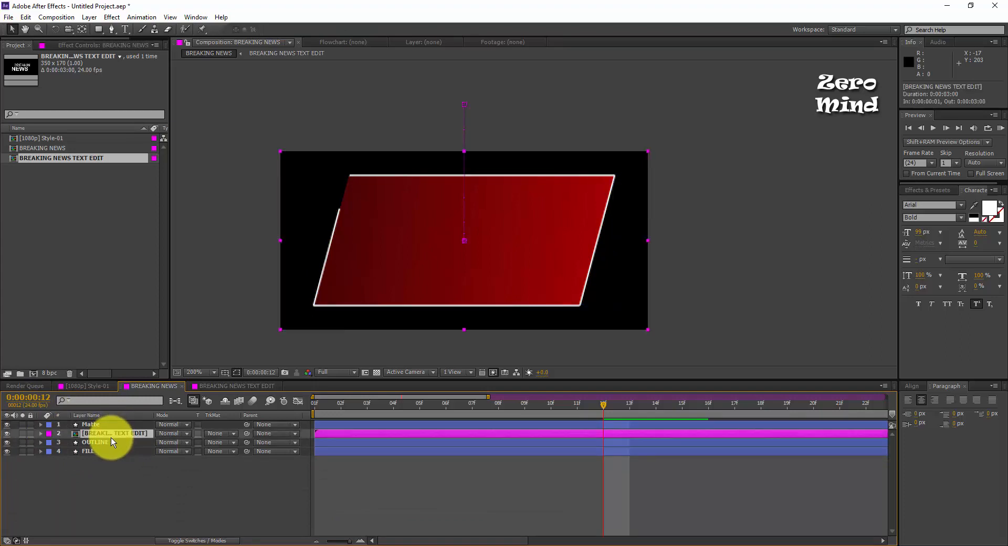
click(232, 435)
click(247, 462)
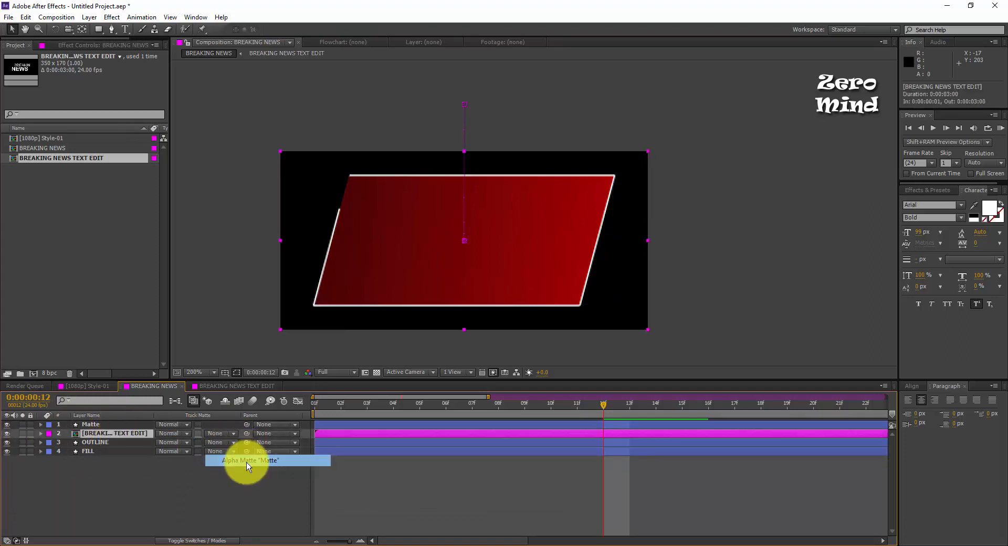
click(266, 514)
drag(469, 409, 611, 440)
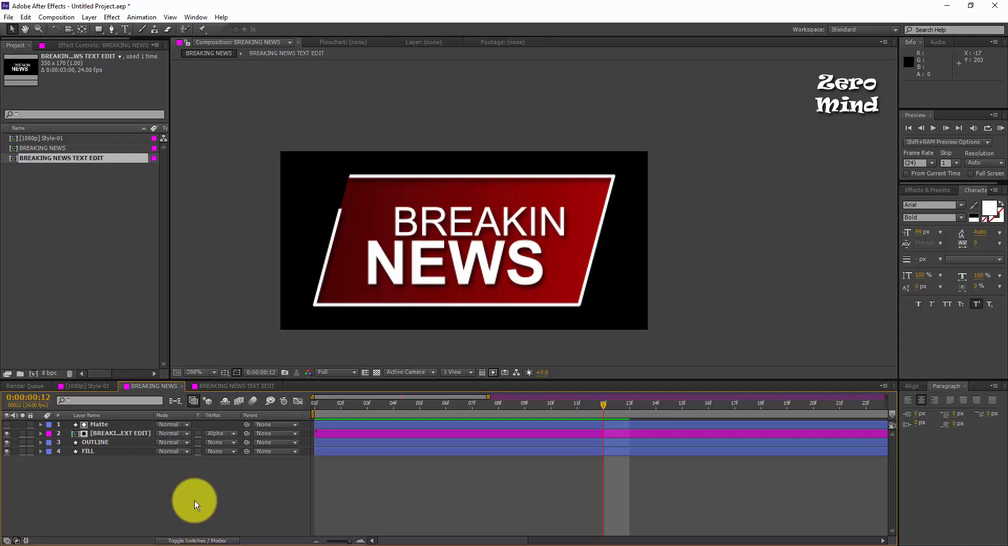
drag(368, 411, 632, 424)
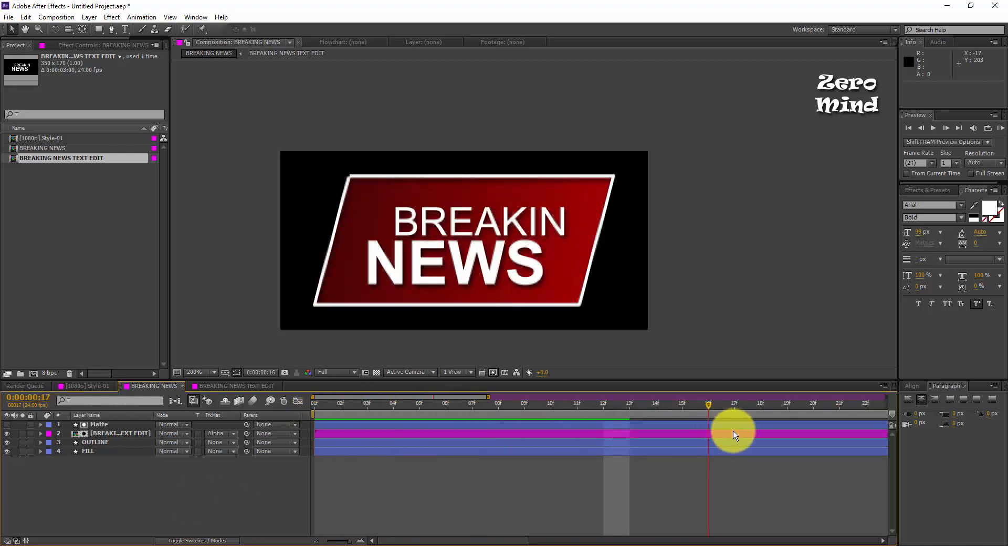
drag(733, 431, 777, 436)
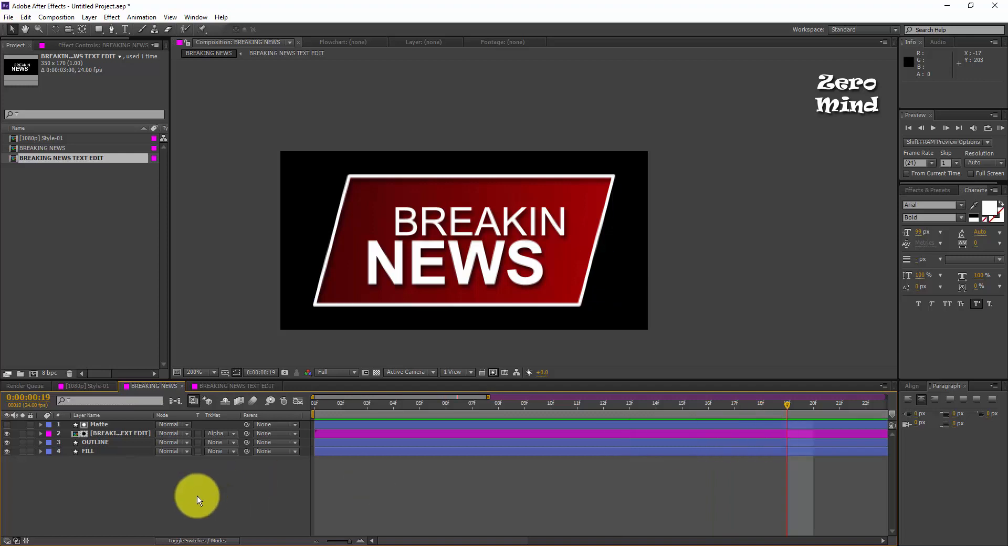
Create a new 350 x 170 px composition named LIVE at 24 fps, lasting 3 seconds.
key(ctrl+n)
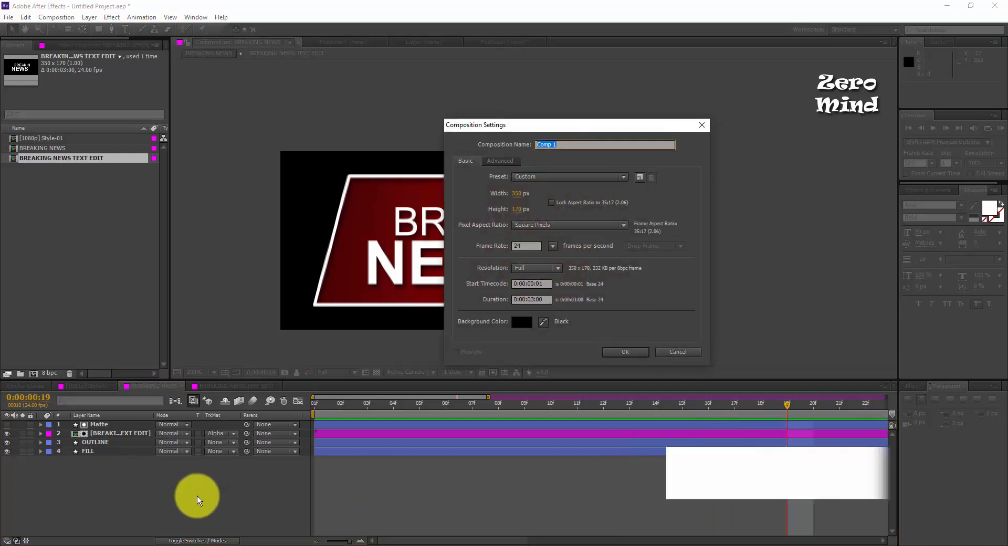
text(LIVE)
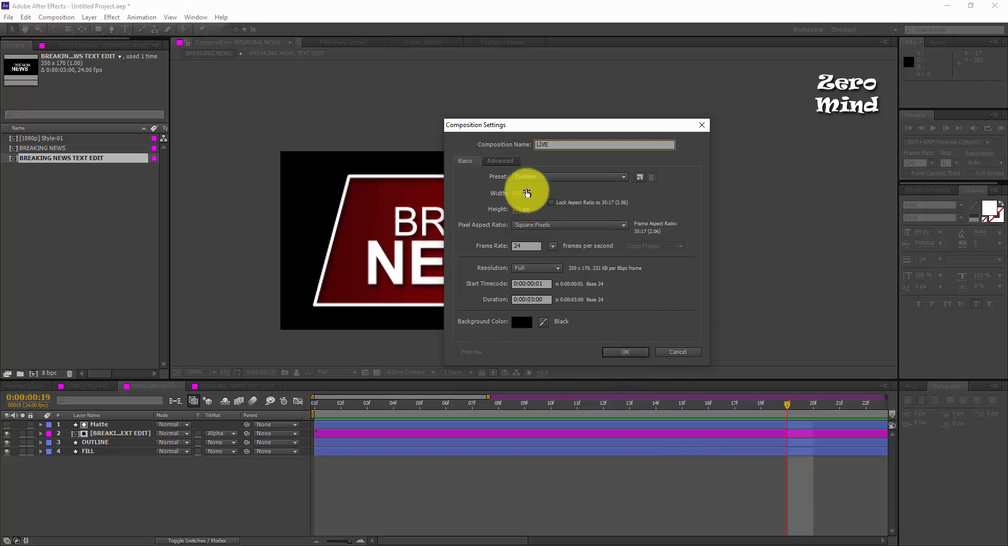
click(621, 352)
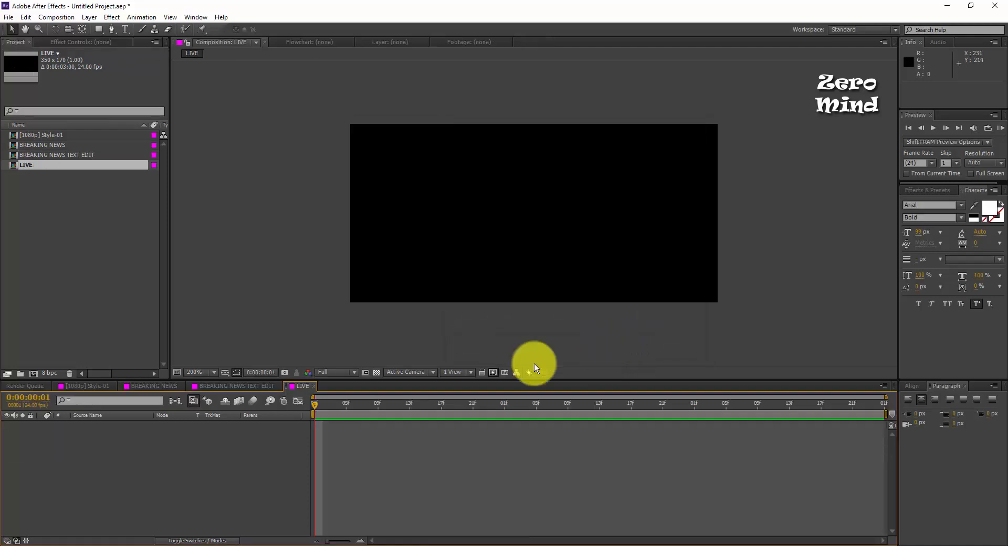
Copy the OUTLINE and FILL layers from BREAKING NEWS into the LIVE composition and move the playhead to 0:00:01:02.
click(163, 388)
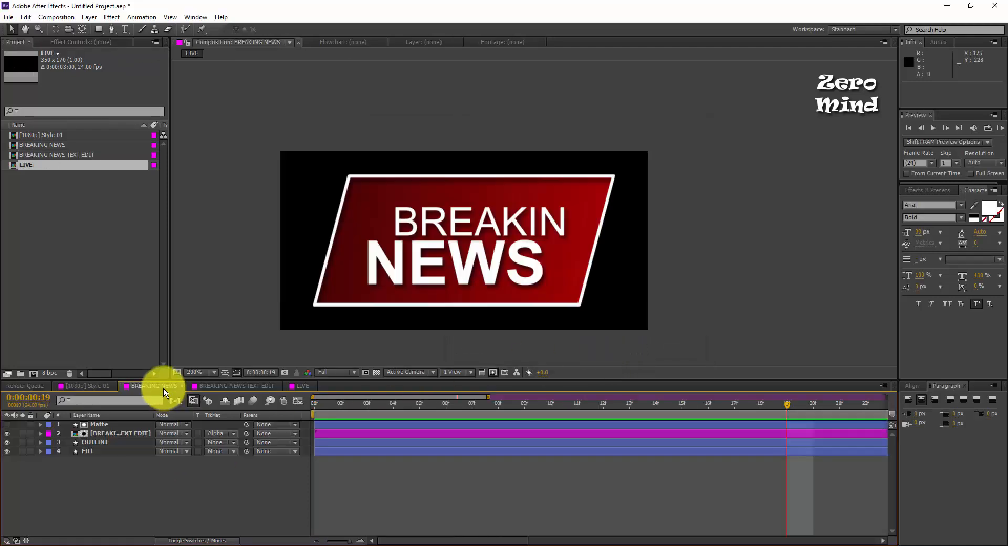
click(111, 445)
shift+click(103, 453)
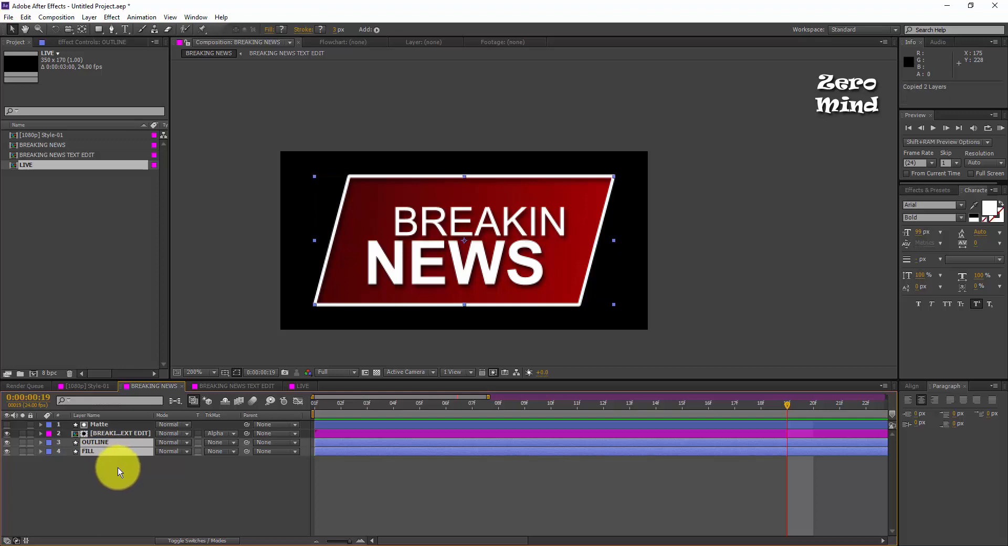
click(119, 469)
click(304, 387)
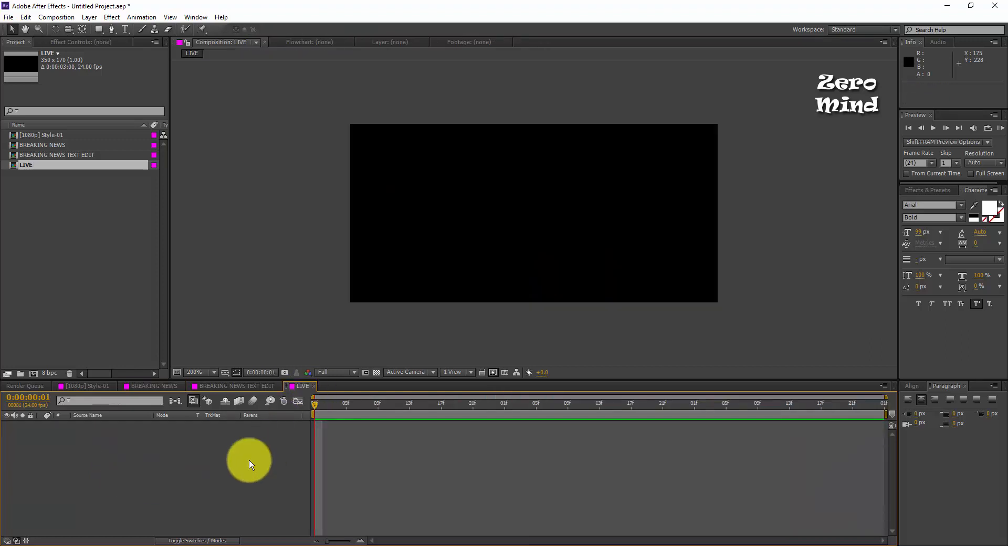
key(ctrl+v)
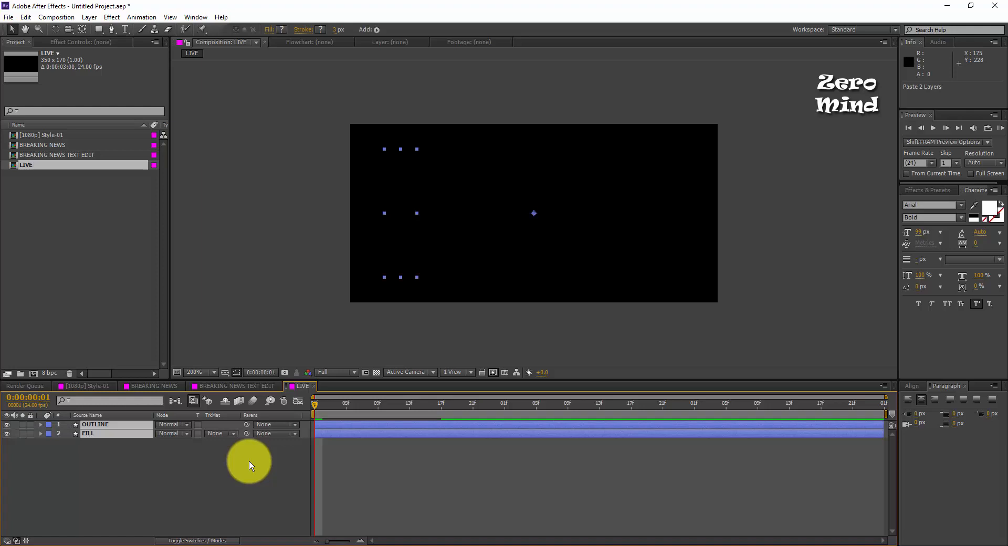
drag(315, 404, 513, 412)
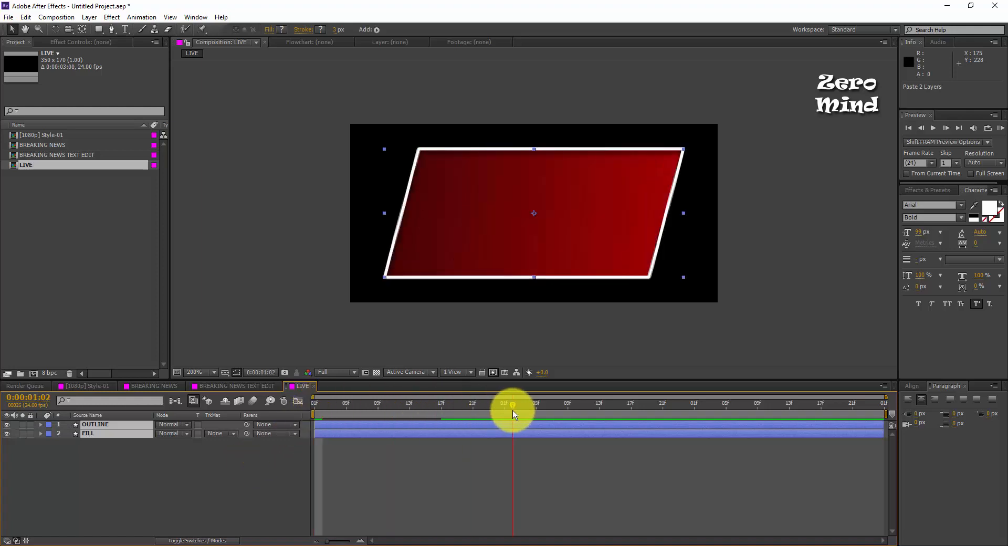
Link the Rectangle Path 1 Size of the FILL layer to the OUTLINE layer's Rectangle Path 1 Size with an expression.
click(131, 465)
click(90, 434)
click(41, 433)
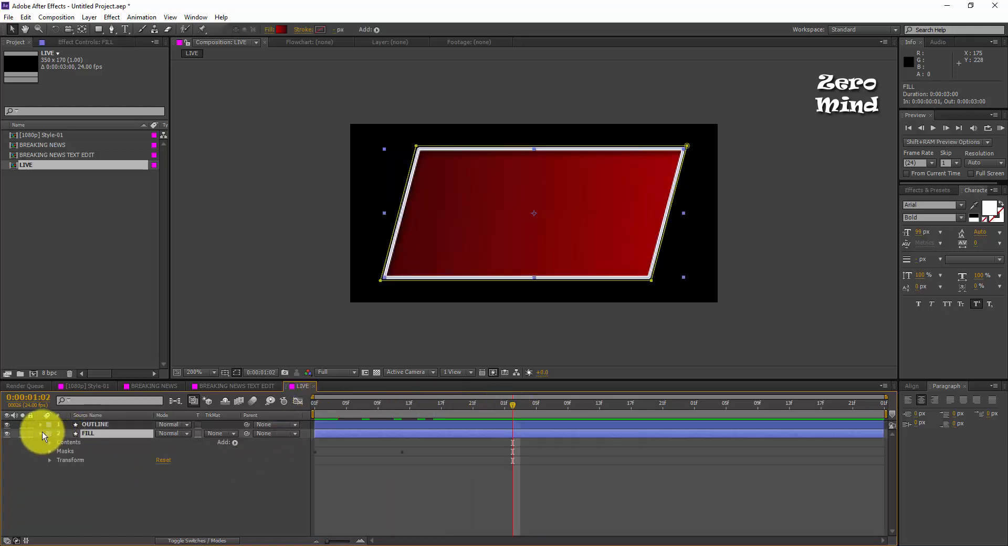
click(41, 425)
click(49, 434)
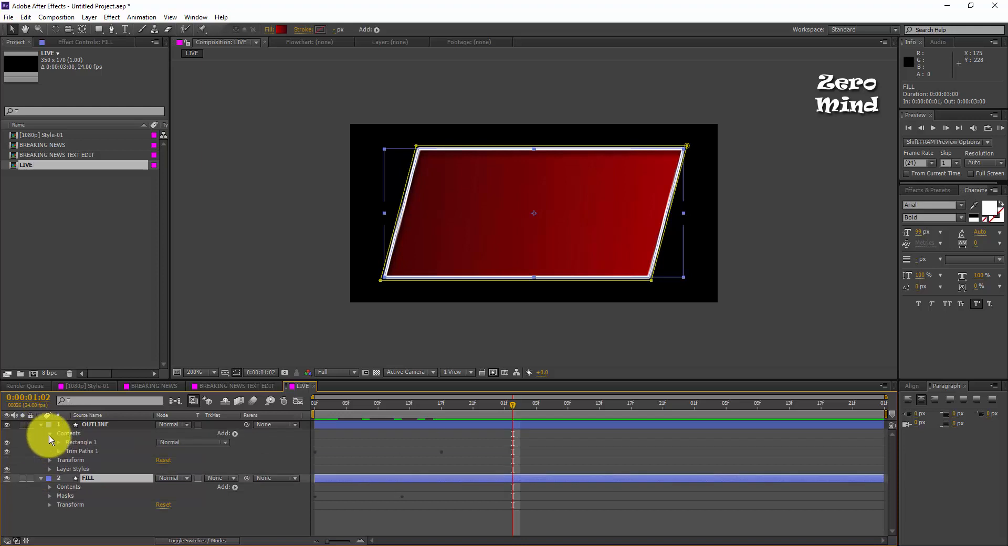
drag(89, 378, 106, 272)
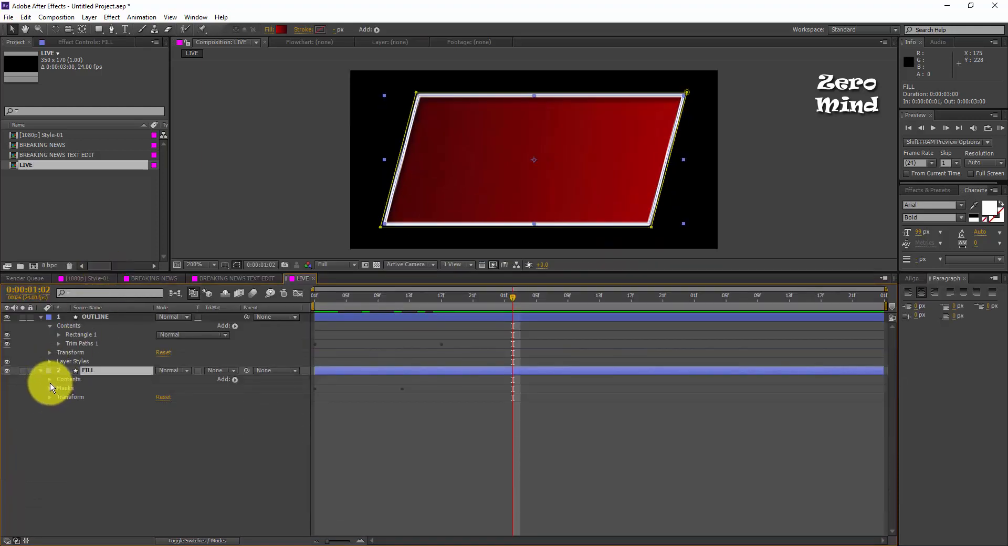
click(50, 379)
click(59, 389)
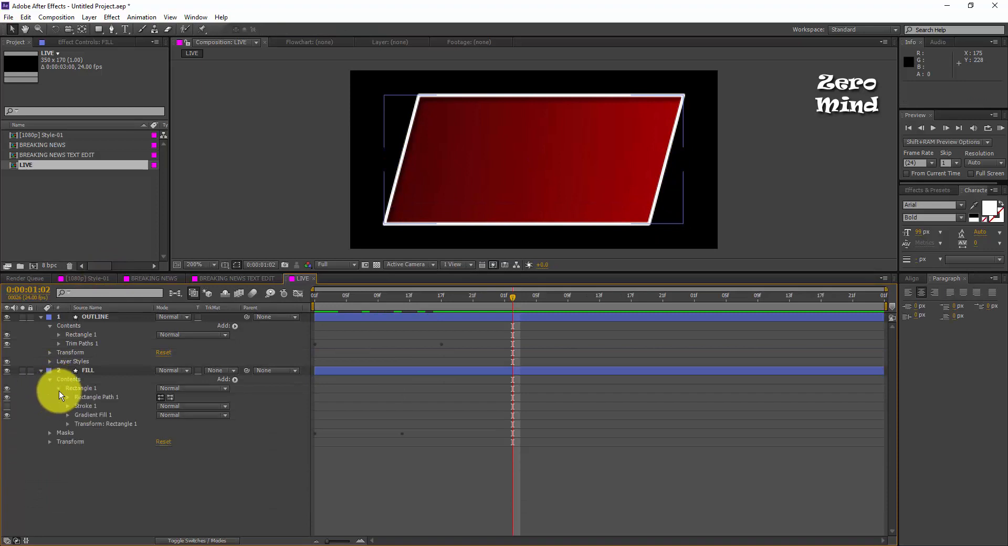
click(68, 398)
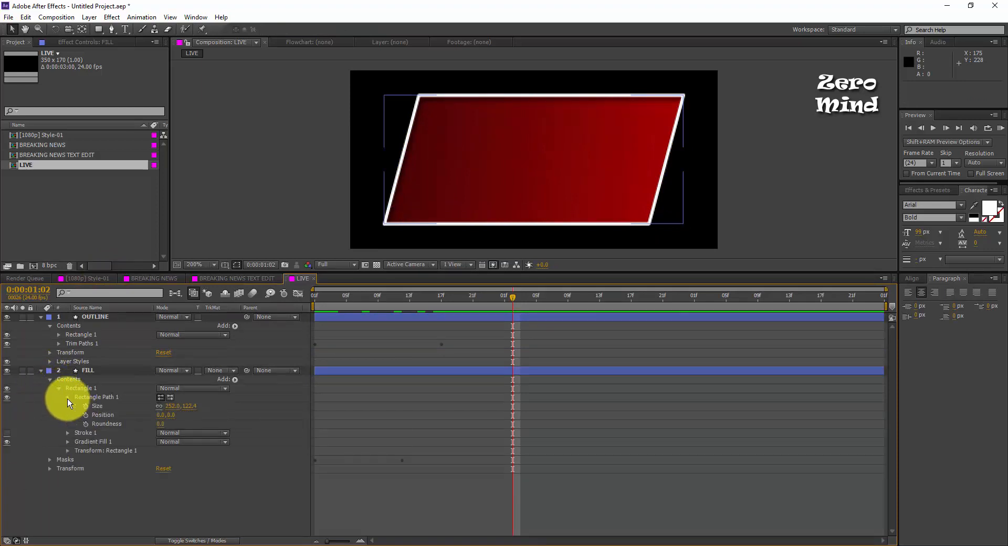
alt+click(86, 408)
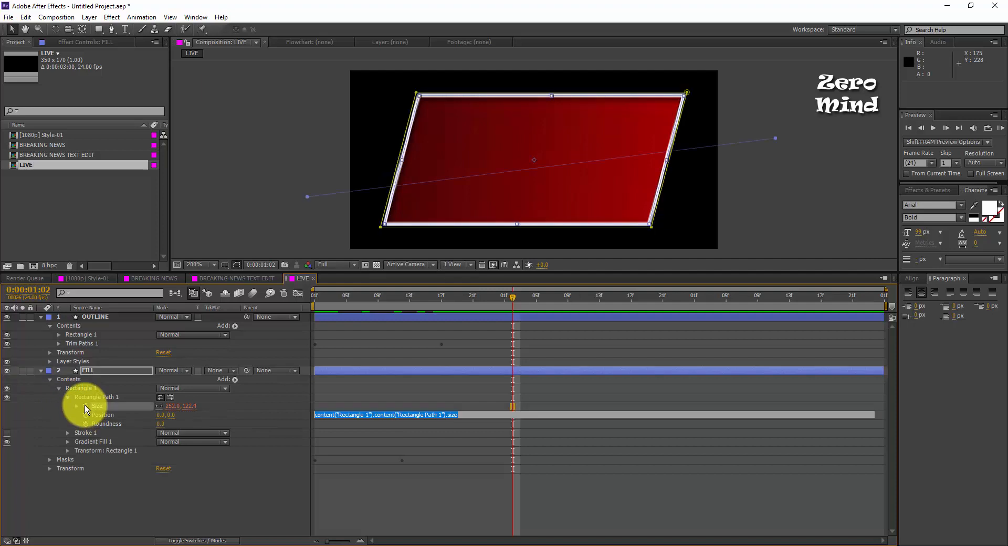
click(60, 335)
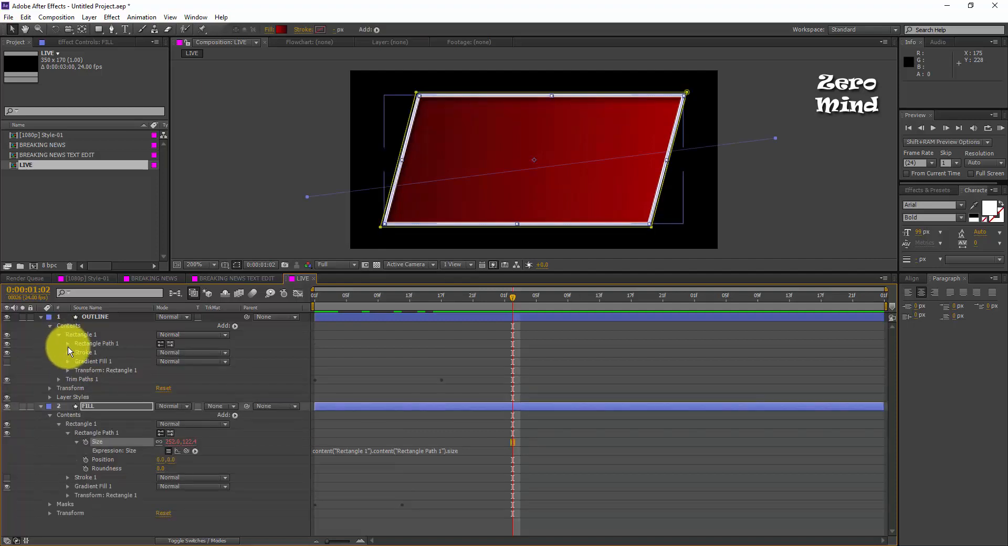
click(68, 345)
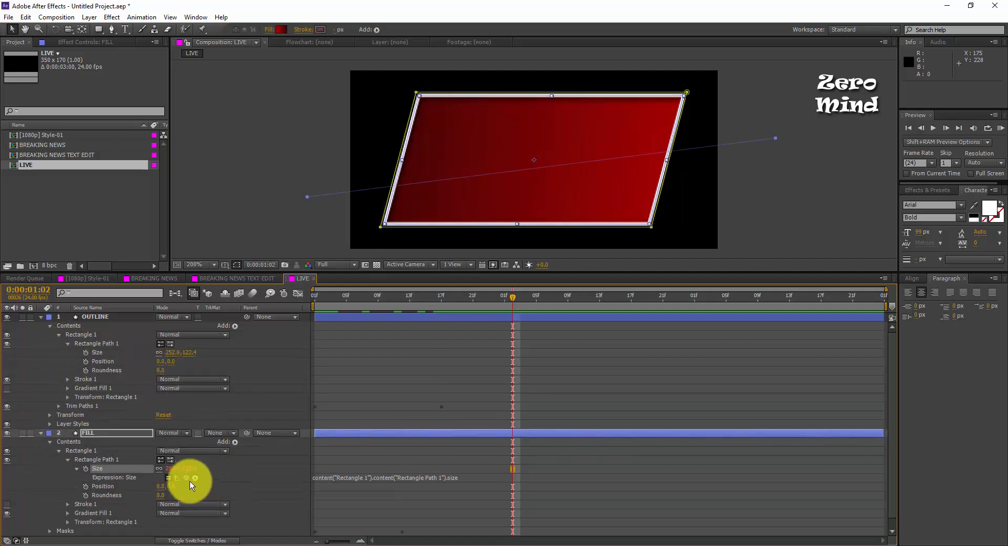
drag(186, 478, 102, 349)
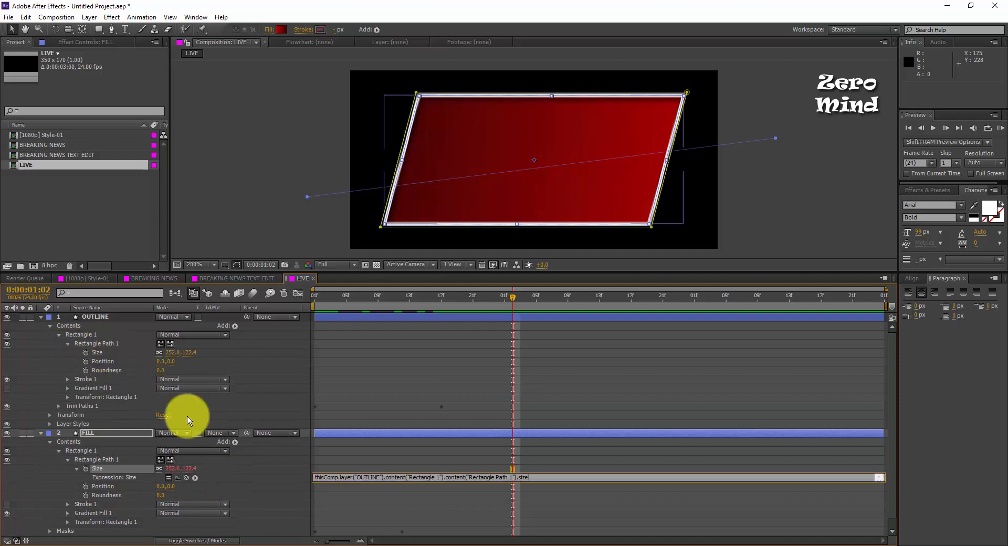
click(272, 484)
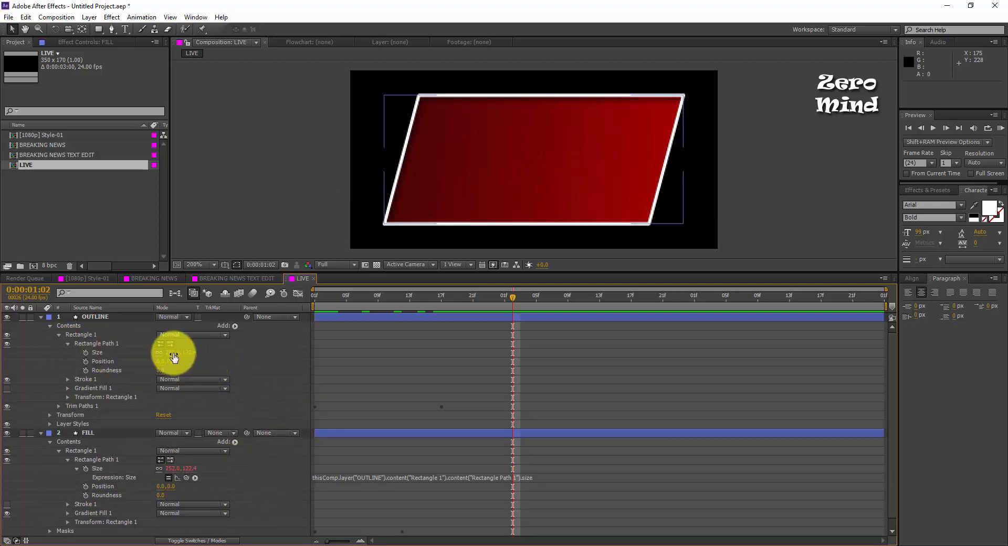
Resize the OUTLINE layer's Rectangle Path 1 to 184.0 x 56.3, adjusting its height separately and scaling it proportionally.
drag(173, 353, 141, 376)
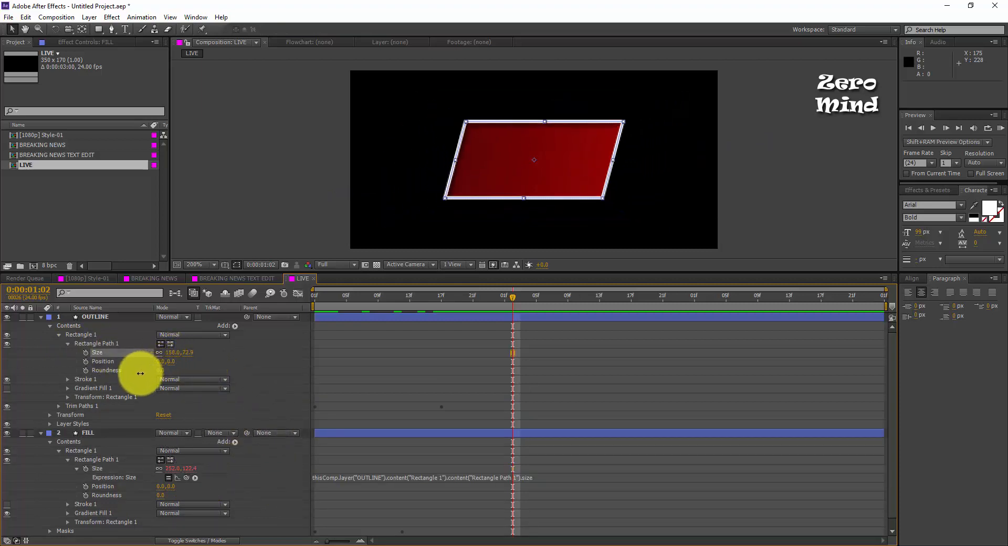
drag(189, 353, 191, 354)
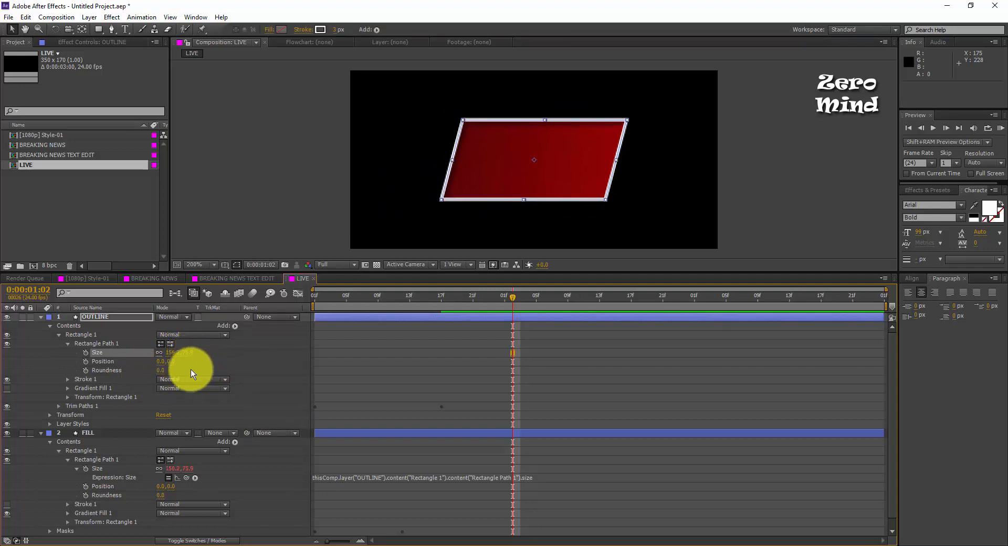
key(ctrl+z)
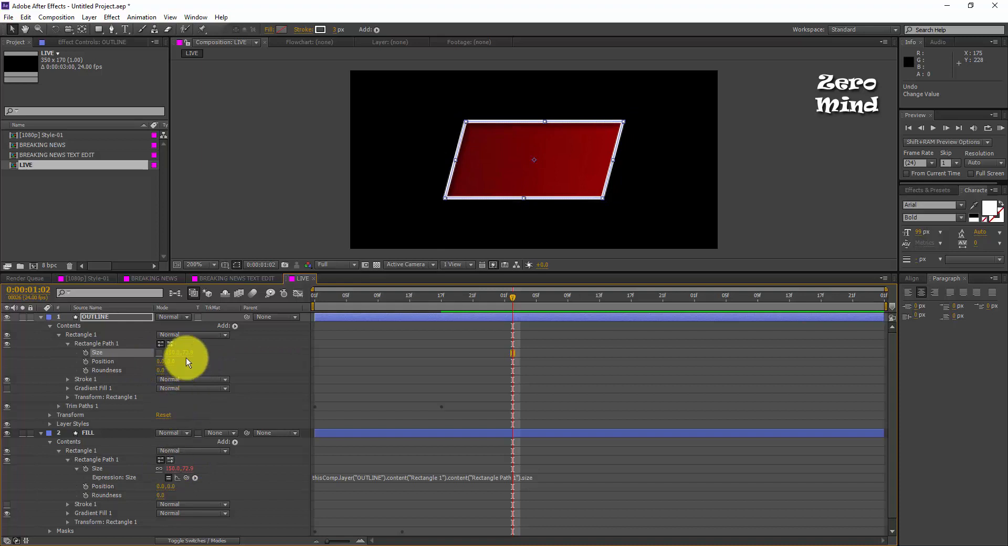
mouse_move(184, 354)
mouse_down()
mouse_move(196, 354)
mouse_move(184, 365)
mouse_up()
scroll(465, 200, down, 1)
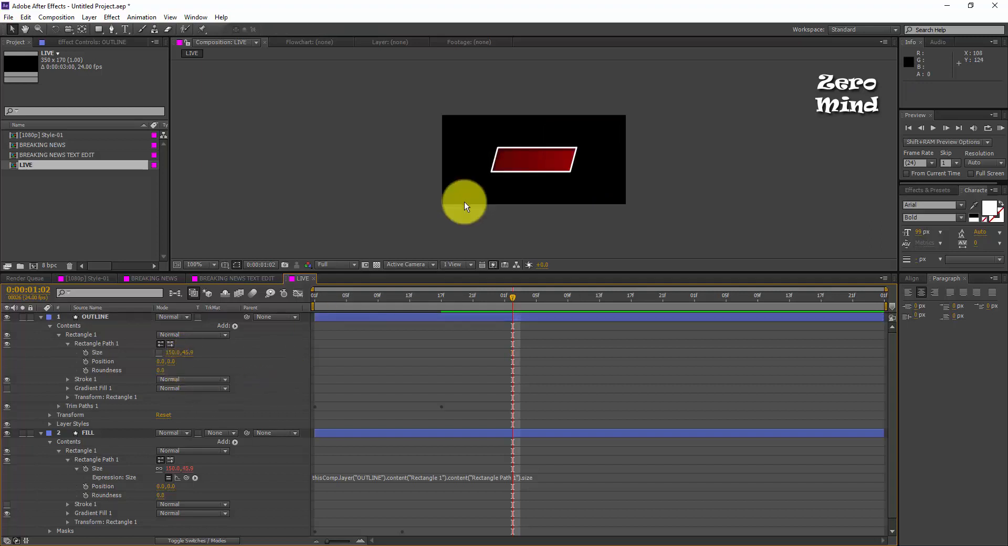
click(159, 353)
drag(170, 355, 188, 354)
click(257, 371)
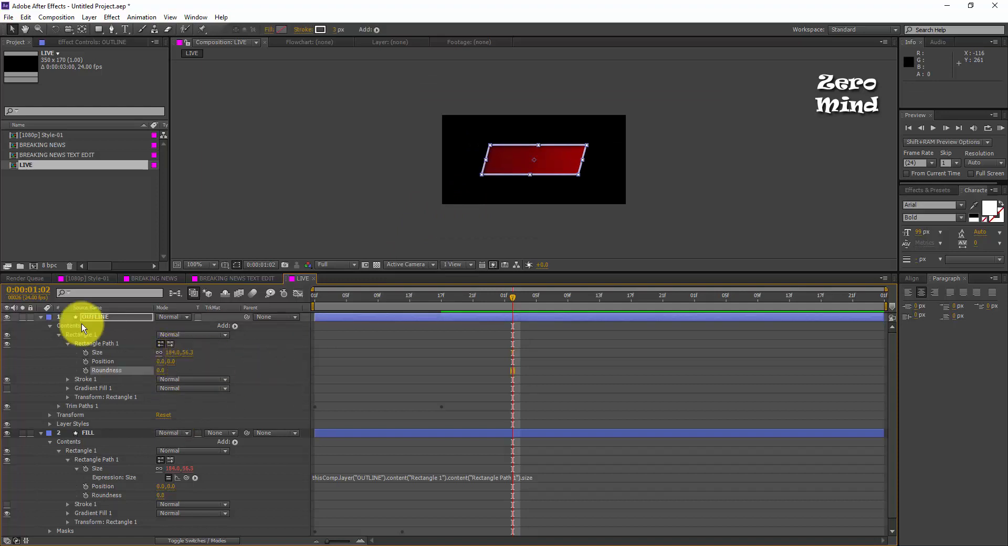
Collapse the OUTLINE and FILL layer properties and shrink the timeline to enlarge the composition view.
click(41, 316)
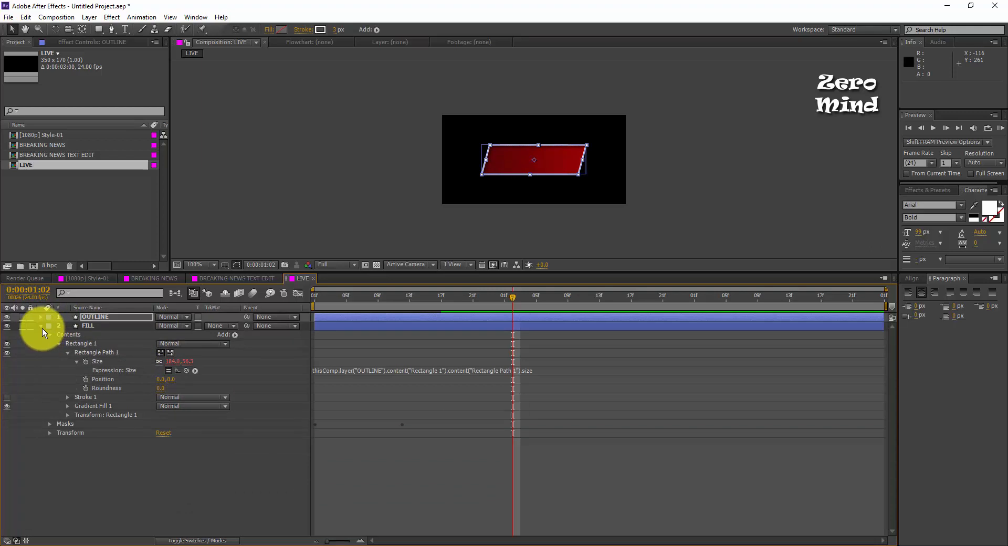
click(41, 326)
drag(313, 273, 274, 404)
click(238, 502)
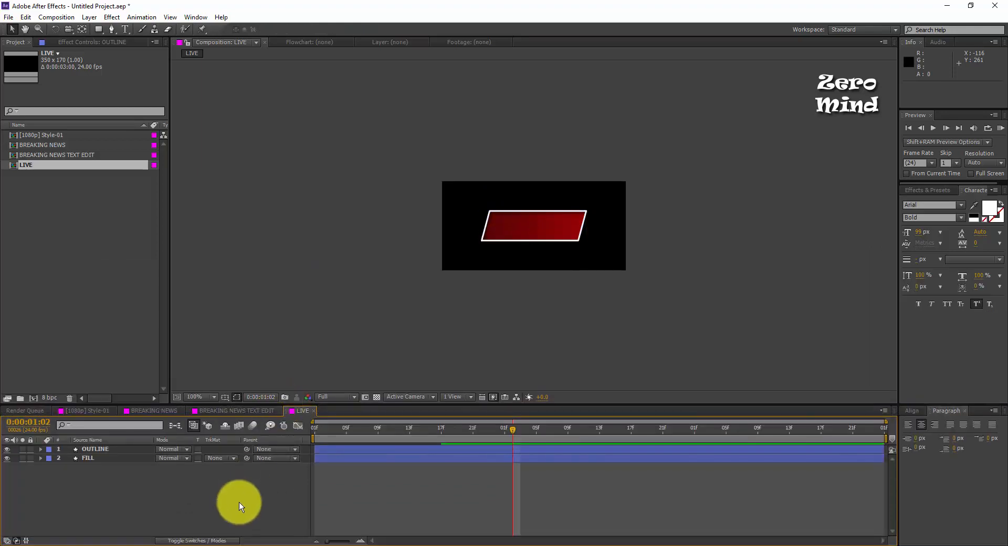
Add a text layer reading LIVE and move it down onto the red box.
key(ctrl+alt+shift+t)
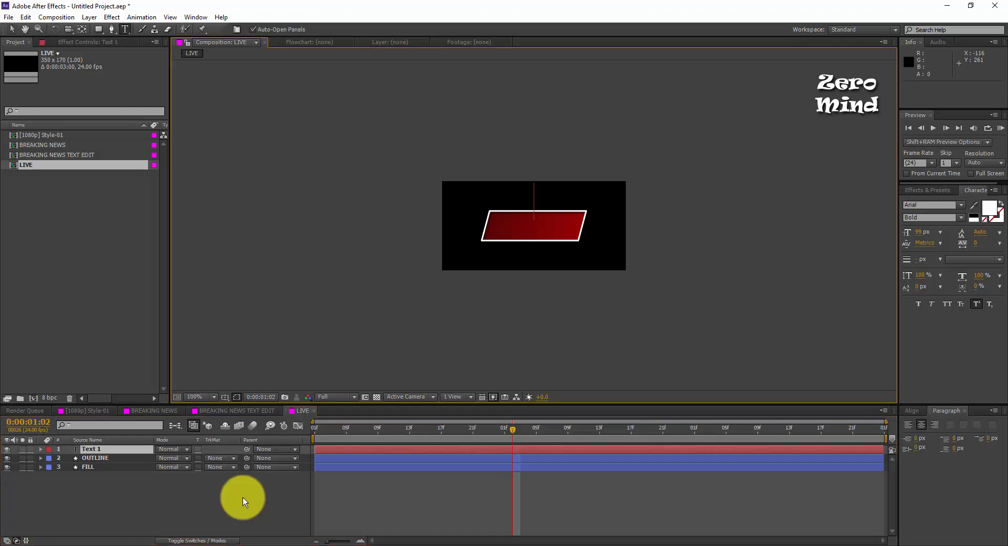
text(LIVE)
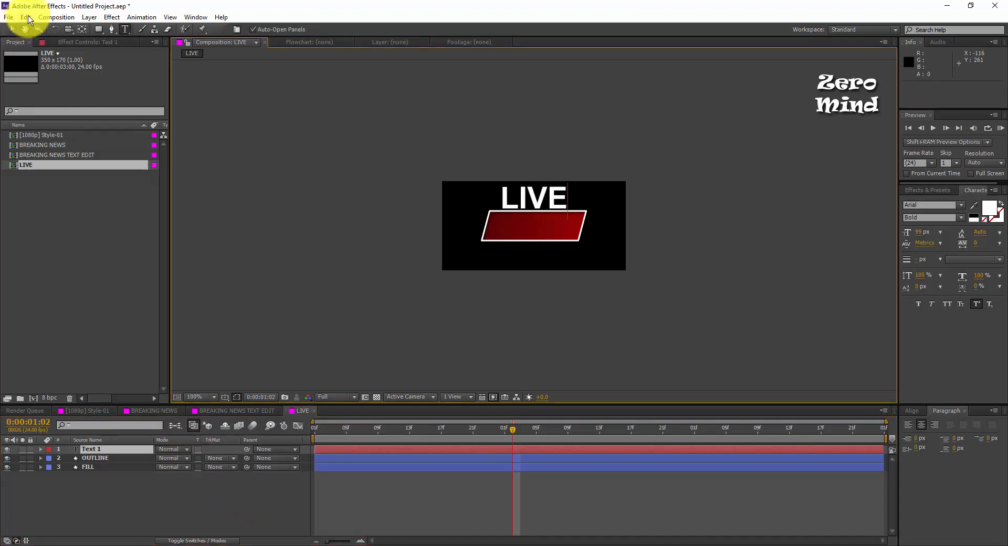
click(12, 28)
drag(522, 200, 515, 234)
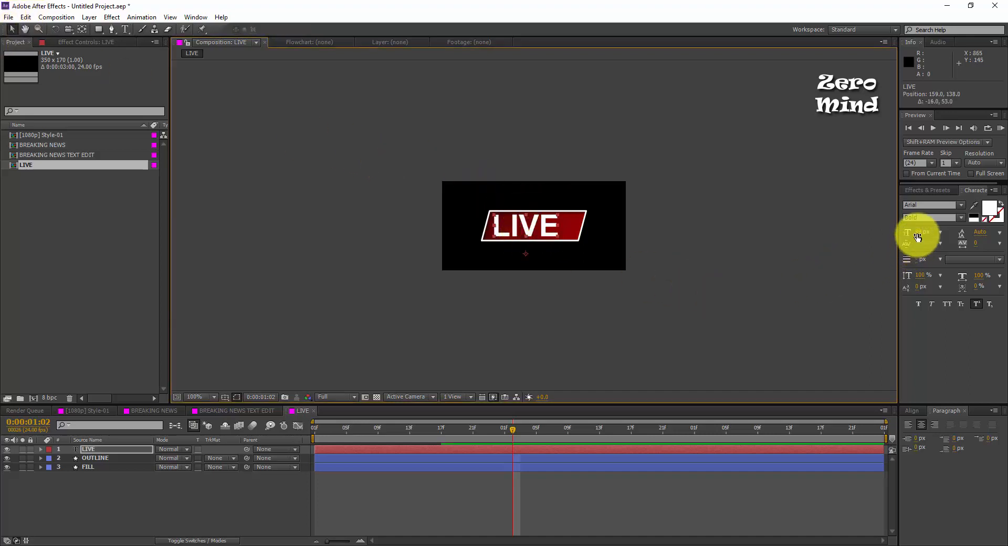
Set the LIVE text's font size to 66 px and place it vertically centred in the left part of the red box.
drag(919, 234, 906, 241)
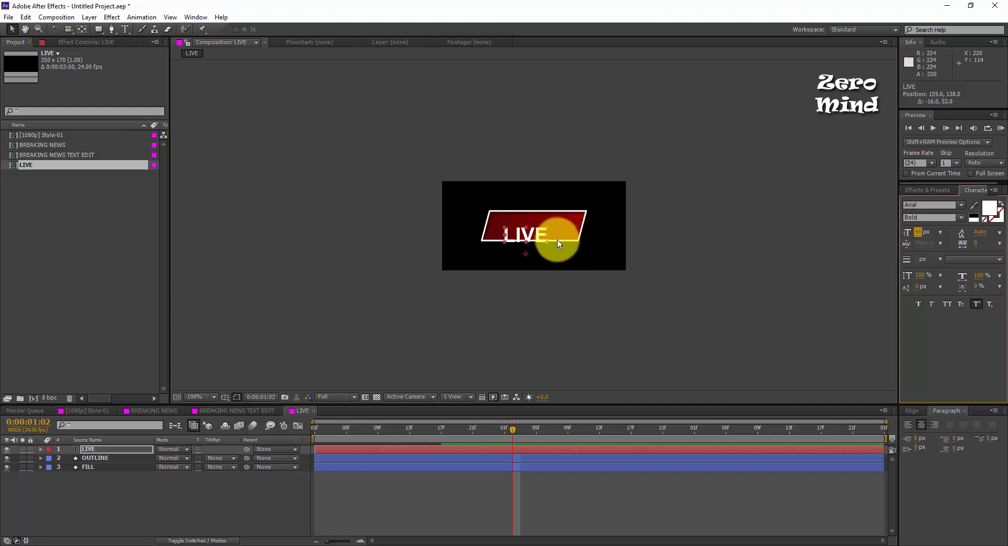
drag(537, 237, 535, 227)
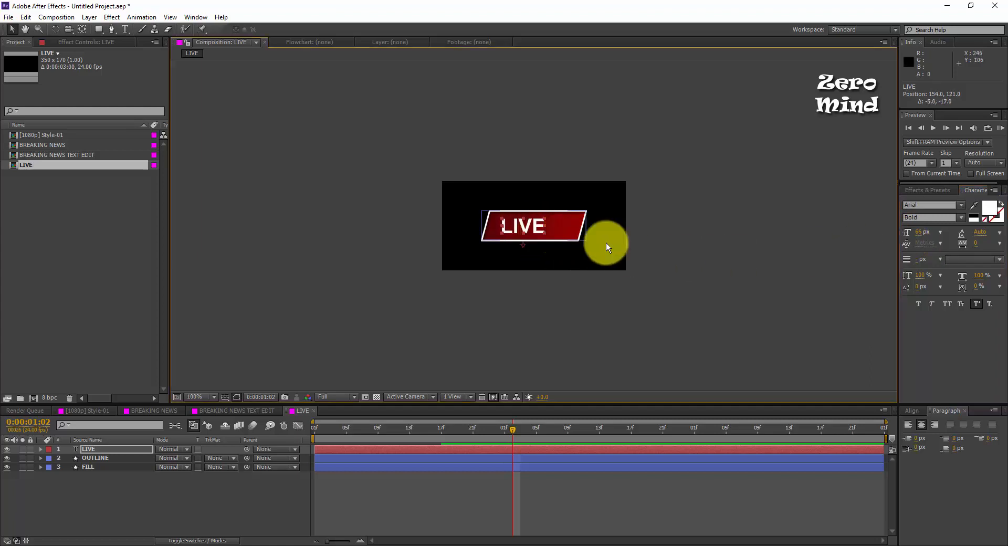
click(701, 282)
key(period)
drag(767, 287, 763, 276)
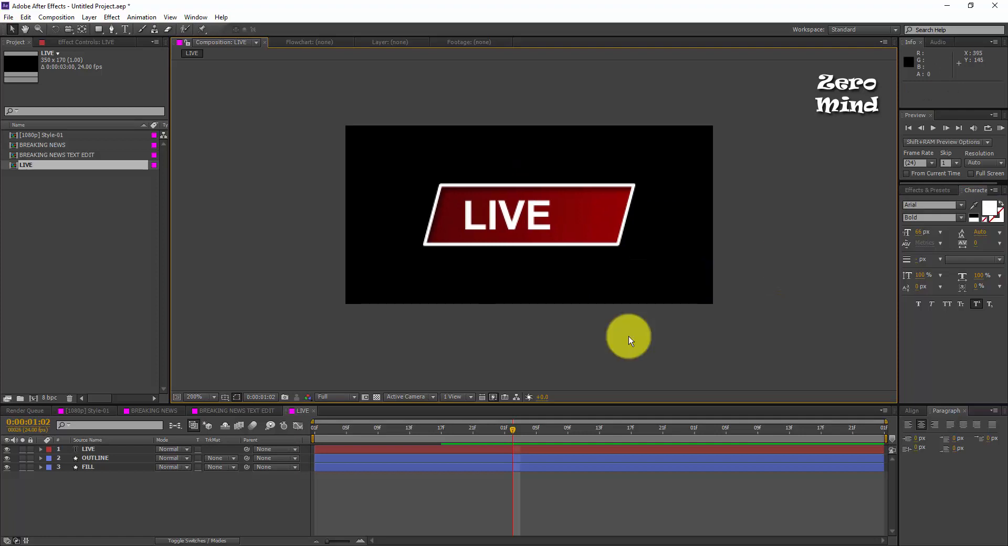
Create a white solid layer at the composition size of 350 x 170 px.
click(252, 503)
click(89, 17)
mouse_move(105, 30)
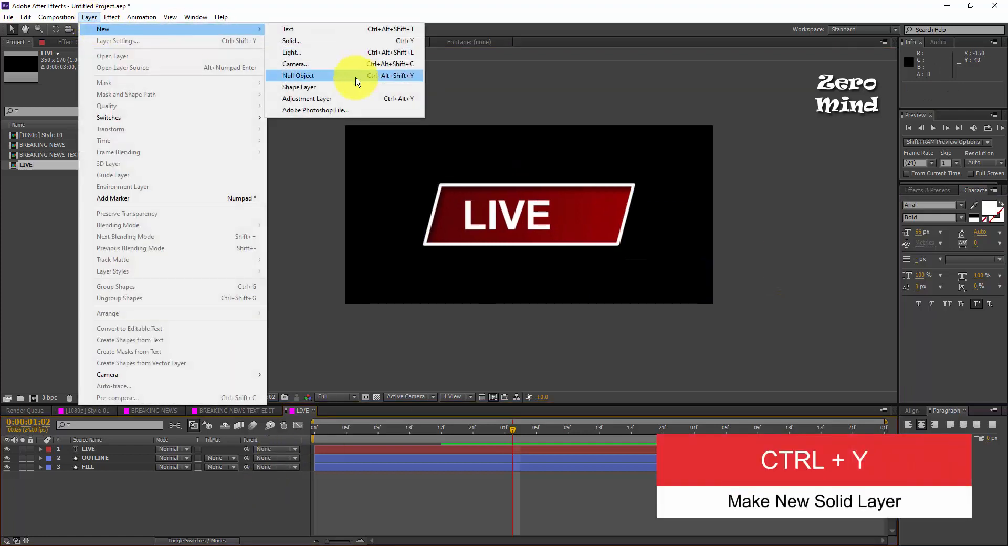
click(294, 41)
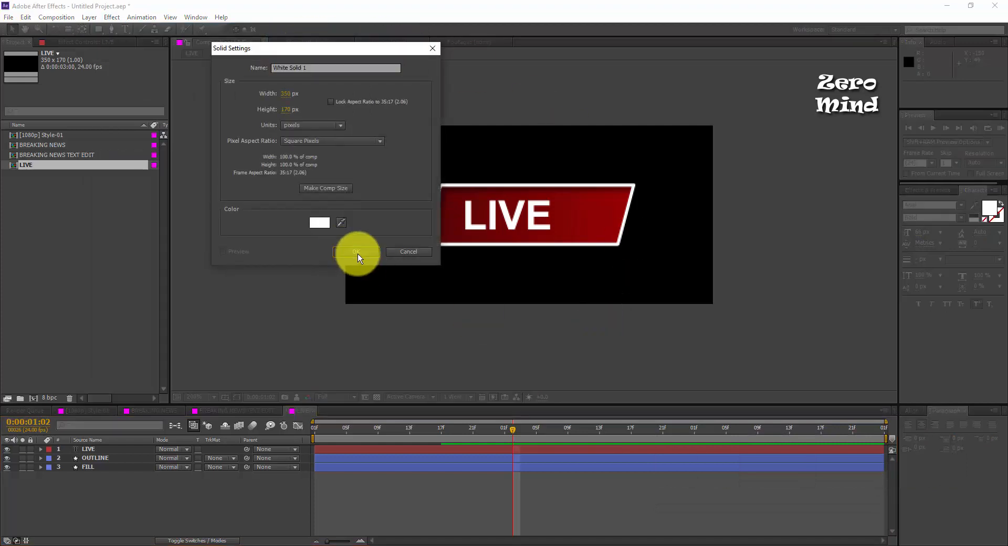
click(357, 253)
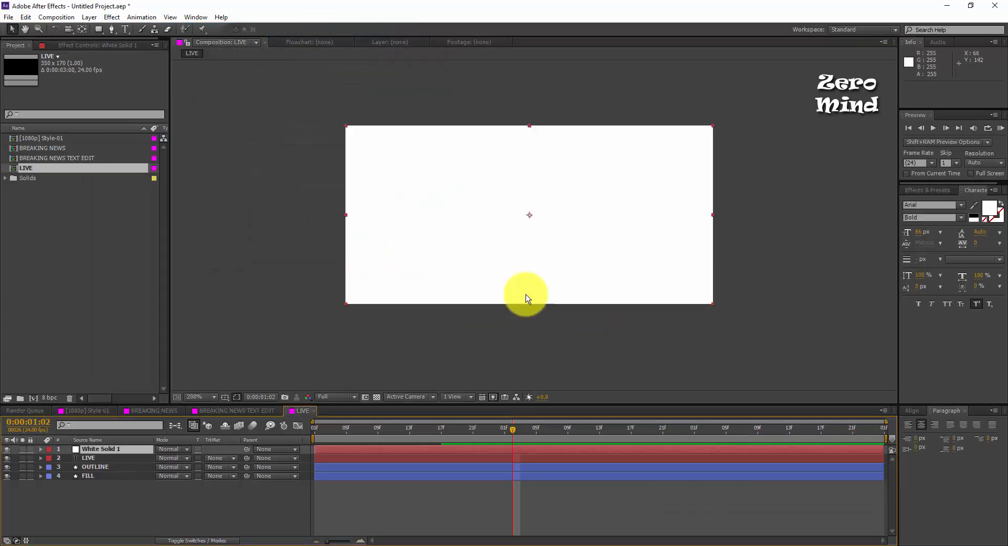
Mask the white solid to a small circle and move the dot beside the upper right of the LIVE text.
click(99, 29)
click(142, 55)
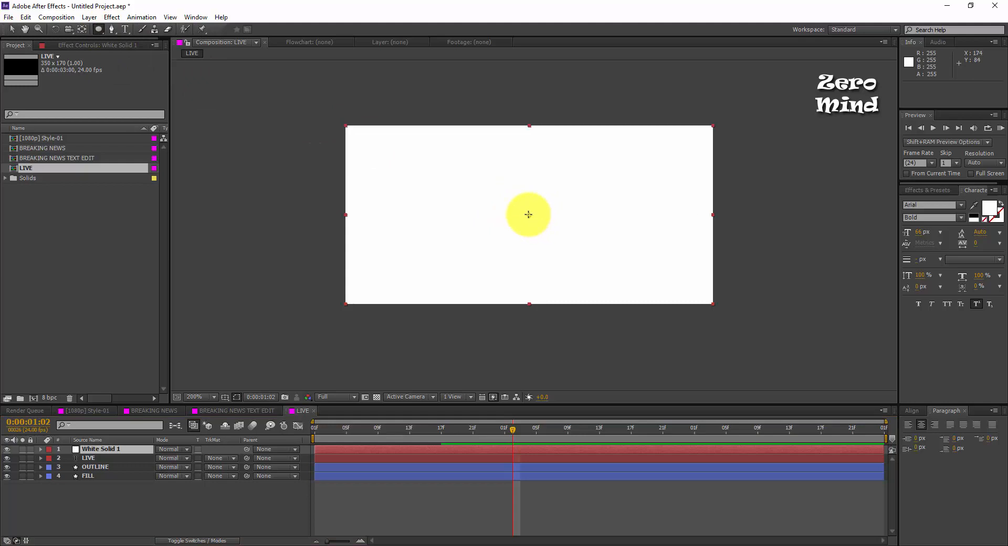
drag(528, 214, 533, 222)
key(v)
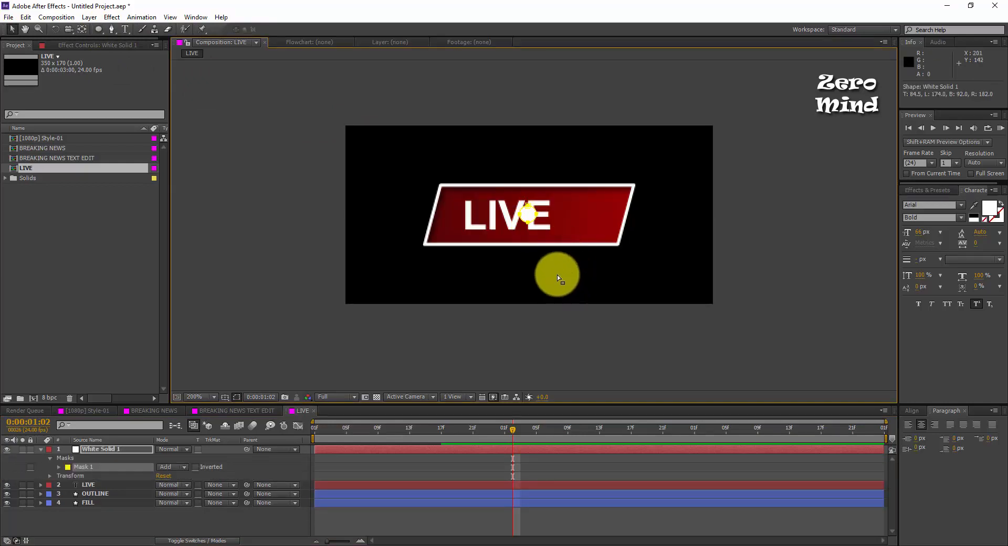
drag(530, 227, 575, 212)
click(625, 338)
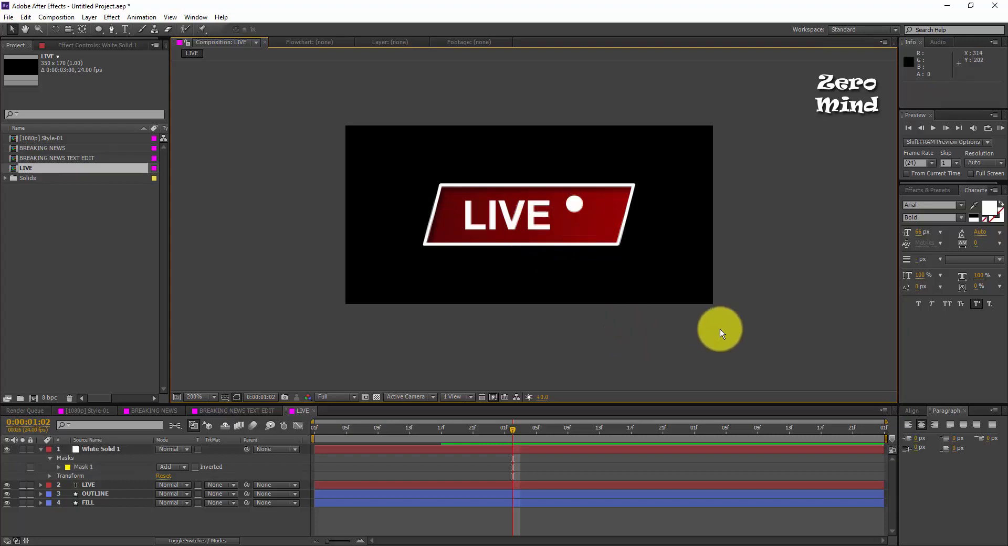
Add a Drop Shadow layer style to both the White Solid 1 and LIVE text layers.
click(131, 453)
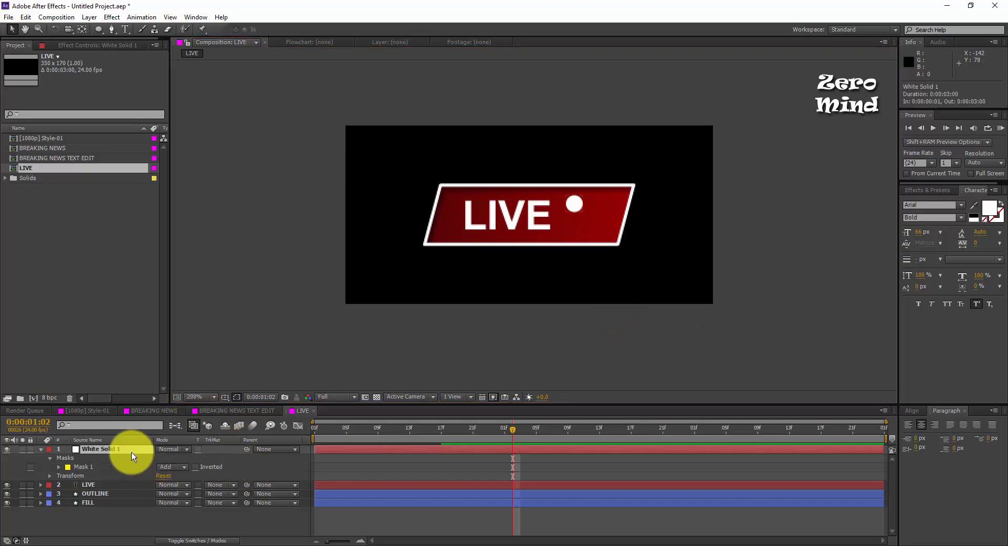
ctrl+click(106, 484)
click(48, 18)
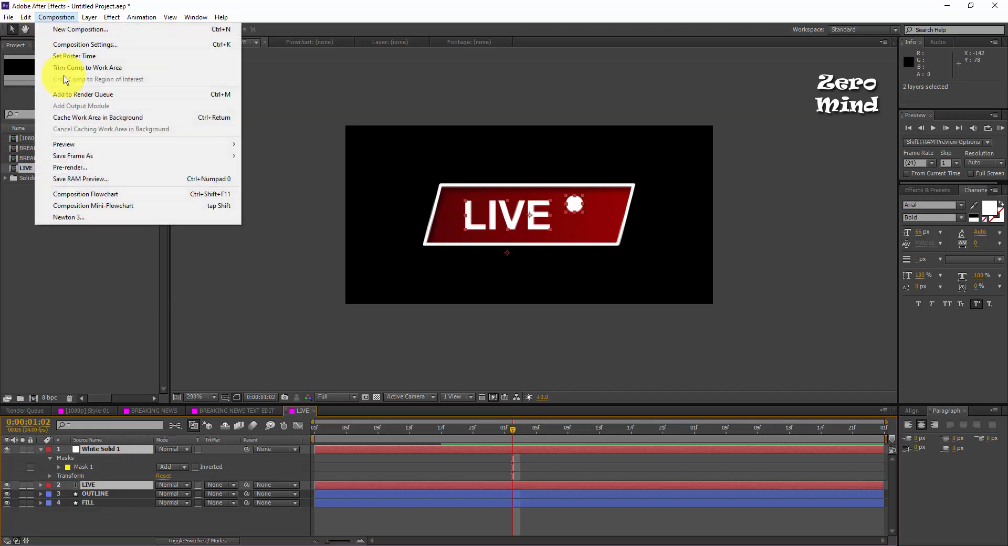
mouse_move(89, 17)
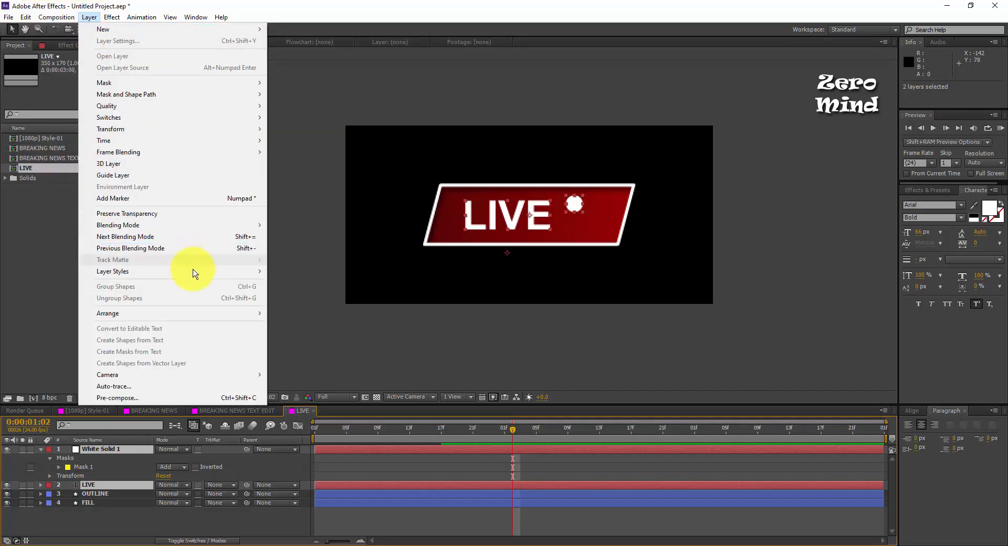
mouse_move(253, 271)
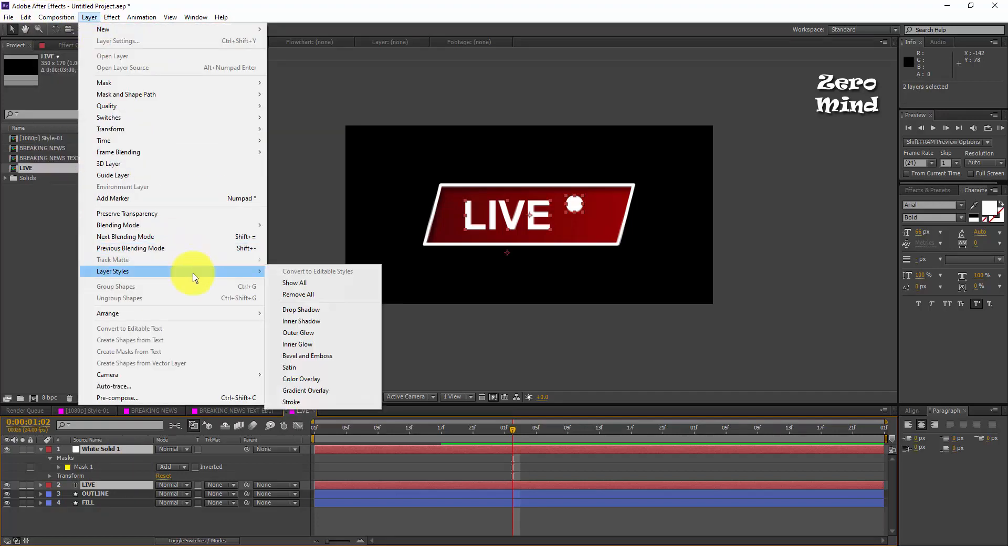
click(314, 310)
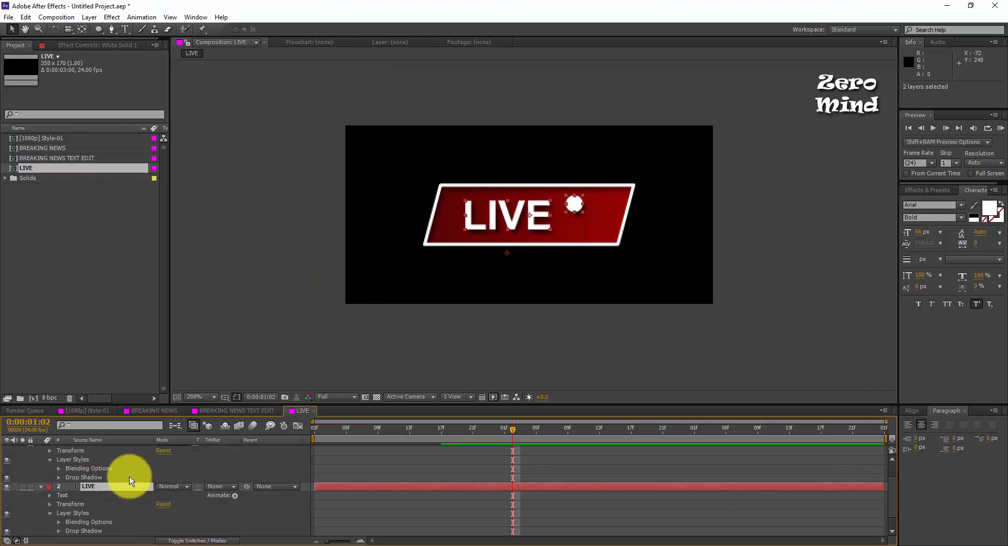
Set the Drop Shadow Distance of White Solid 1 and the LIVE text to 3.0, check both, and collapse the layers.
click(59, 478)
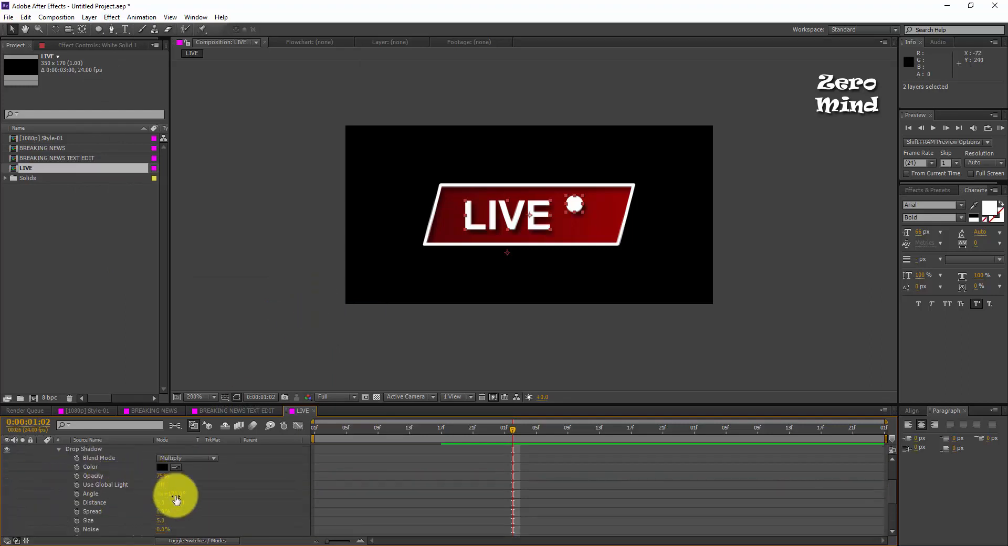
scroll(181, 496, down, 2)
scroll(158, 493, up, 1)
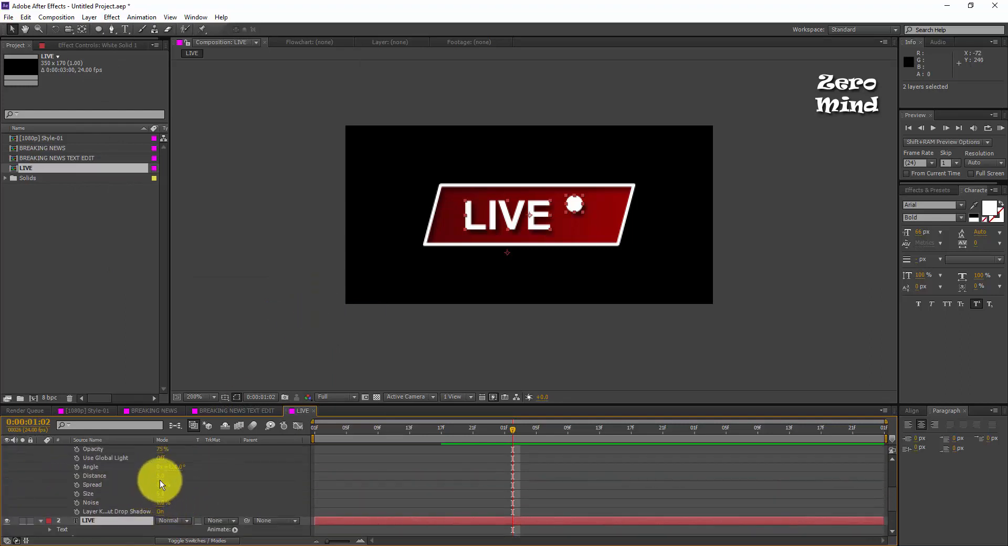
click(159, 478)
key(Return)
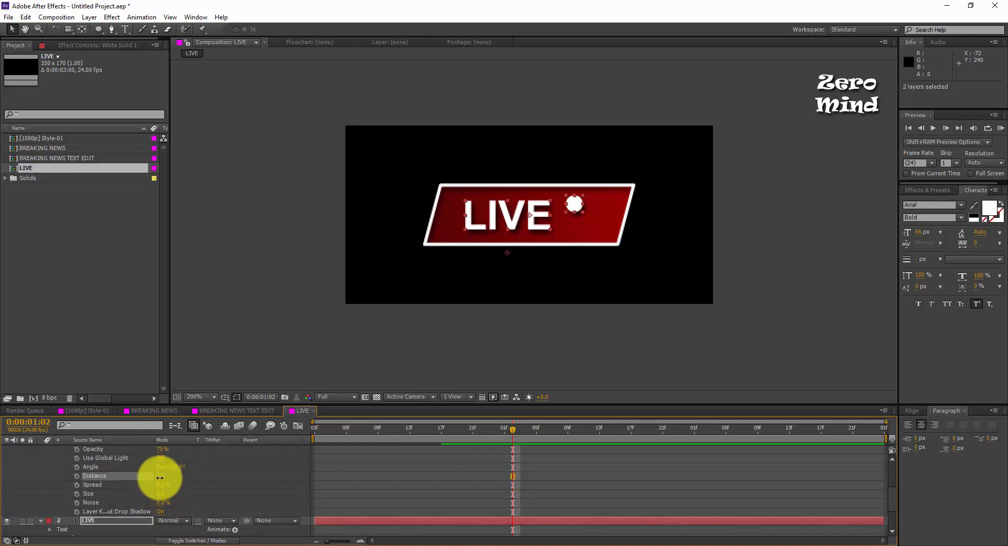
scroll(171, 478, down, 3)
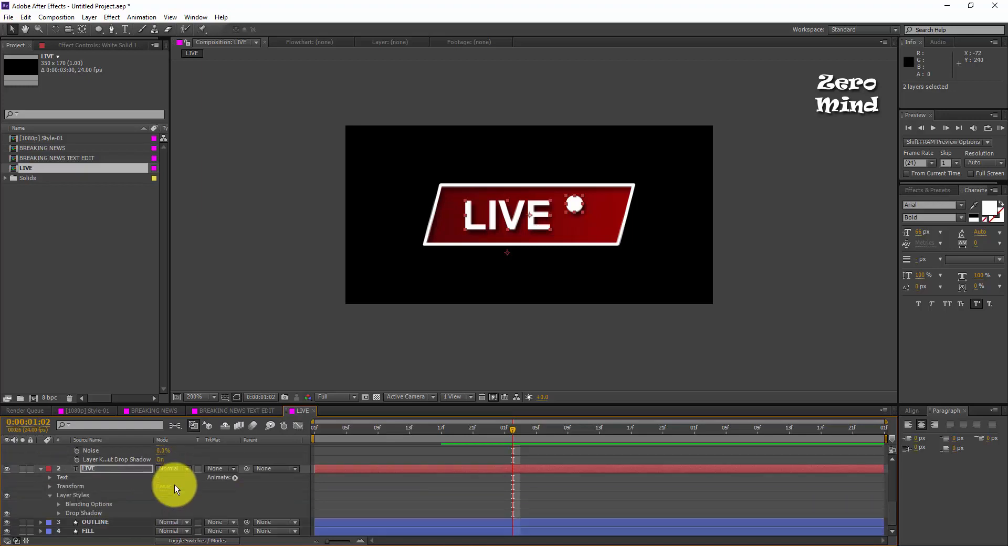
click(58, 513)
scroll(170, 495, down, 4)
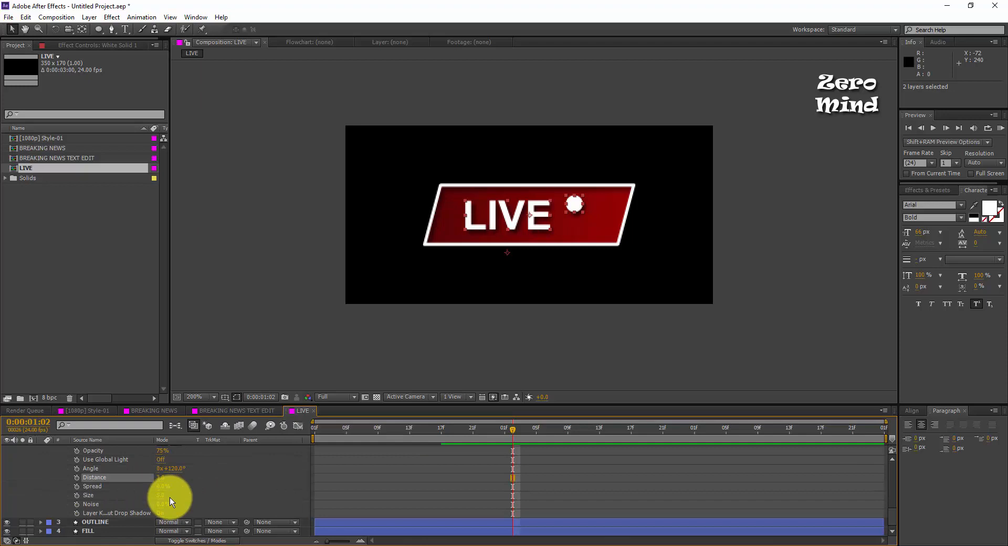
scroll(170, 497, up, 3)
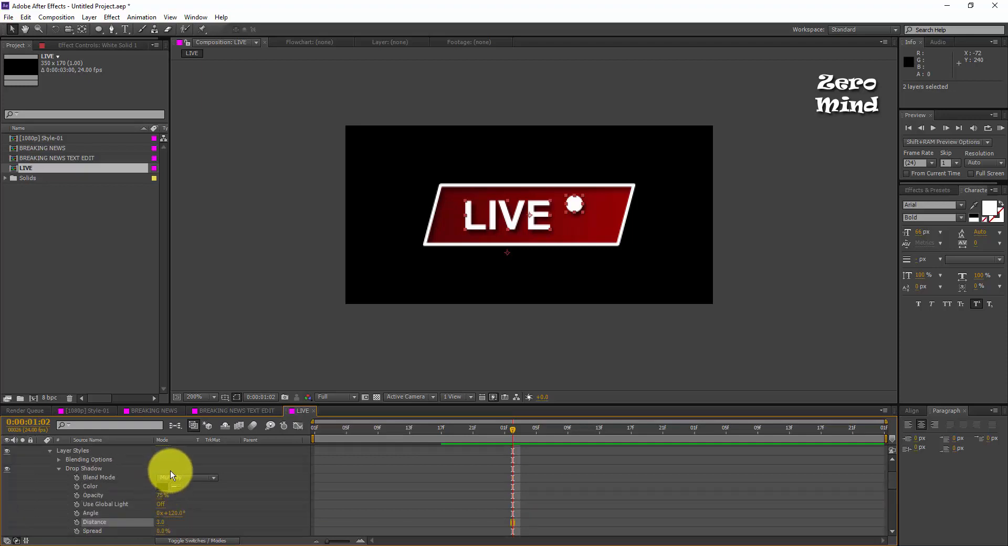
scroll(98, 483, up, 3)
click(40, 449)
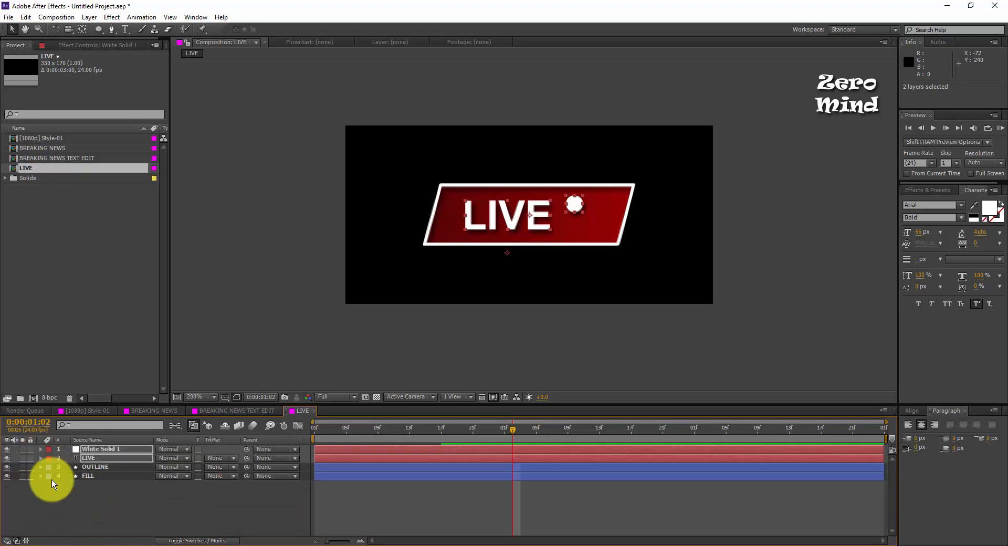
click(89, 509)
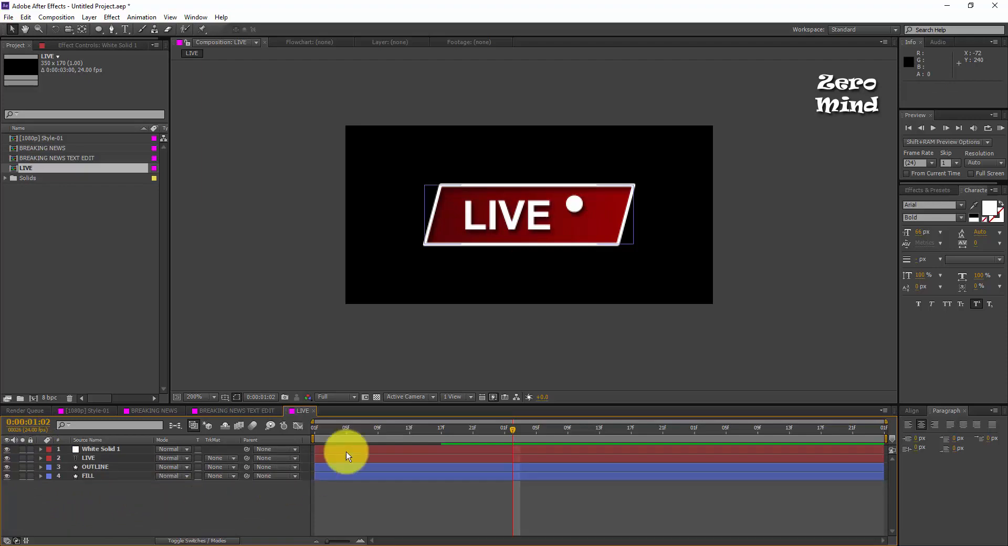
Add an Opacity keyframe of 2% to the LIVE text layer at 0:00:00:06.
drag(369, 427, 357, 444)
click(367, 458)
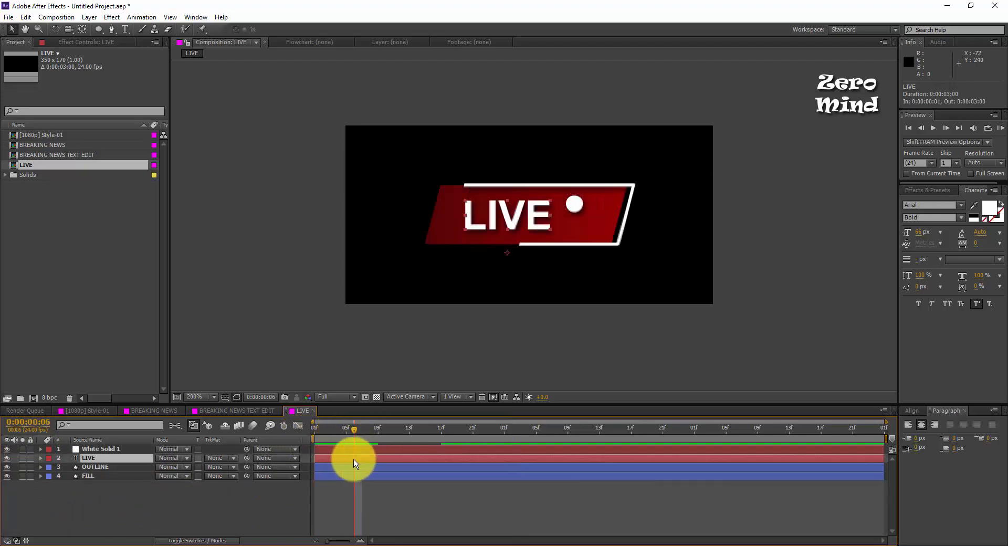
key(t)
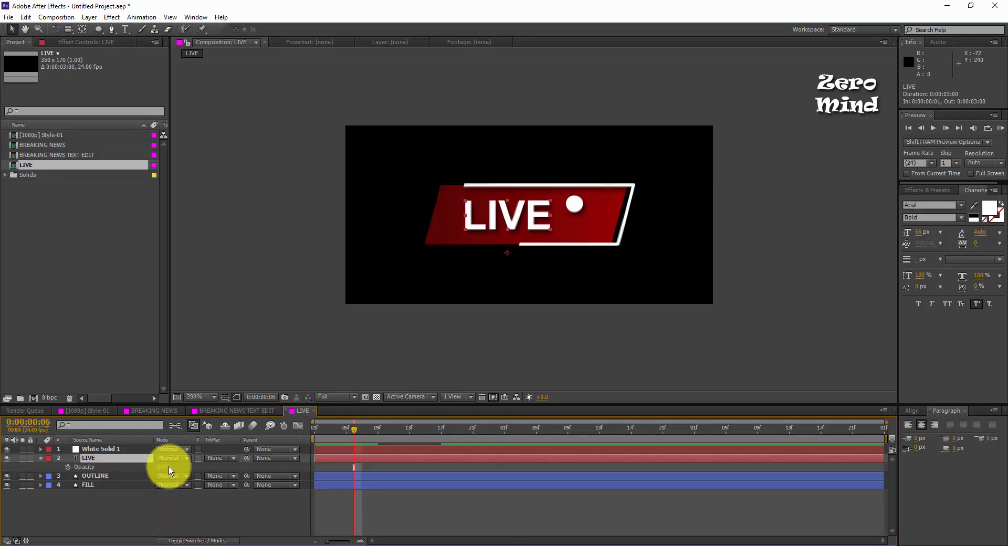
drag(157, 467, 82, 469)
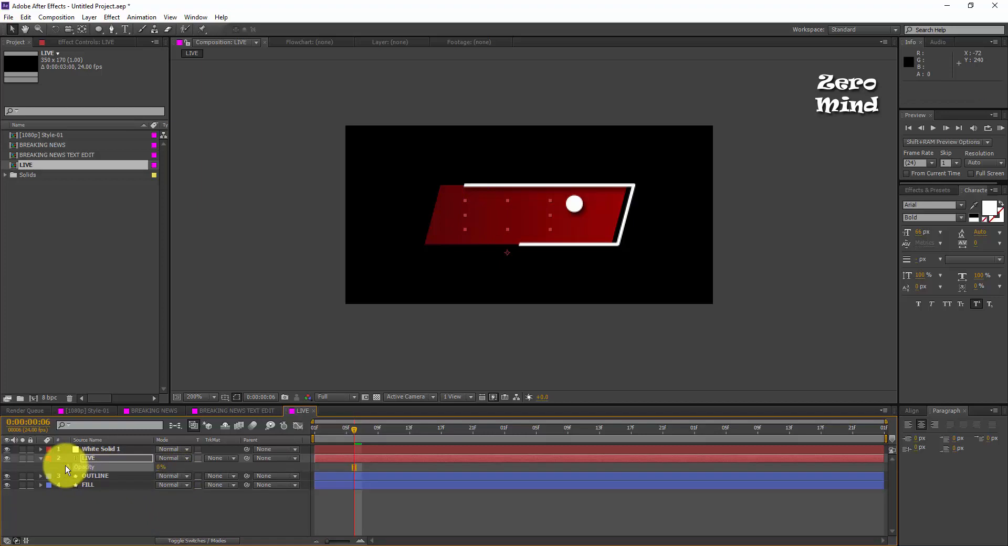
click(160, 467)
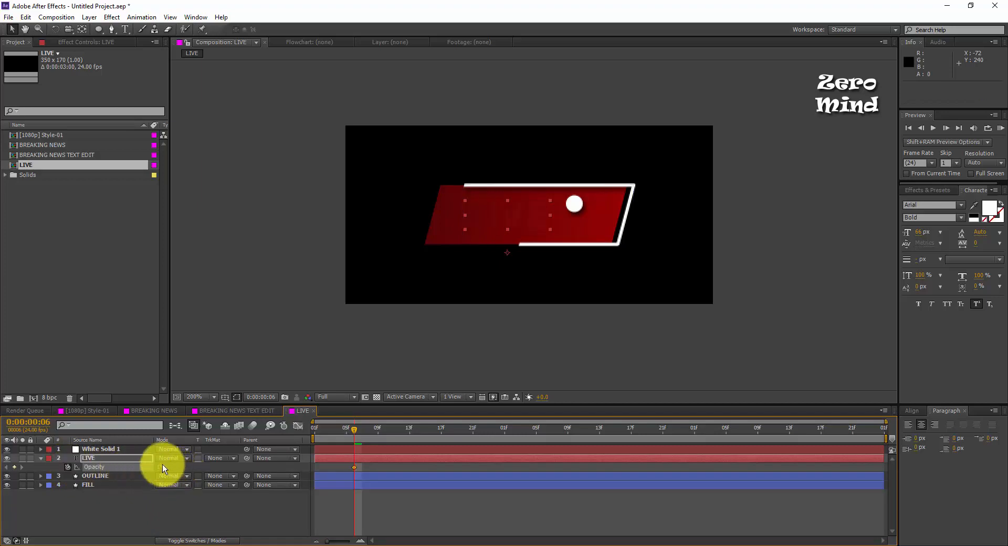
click(159, 467)
text(2)
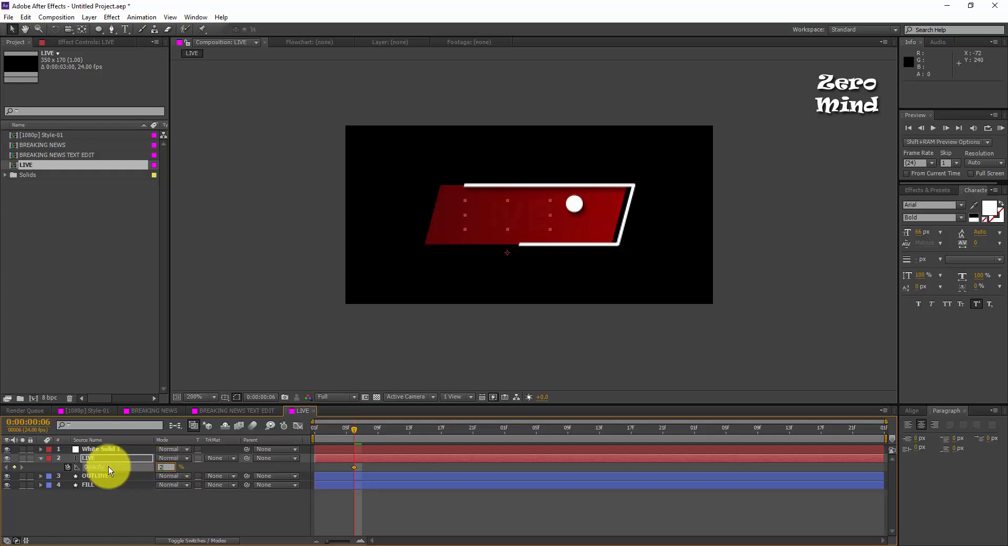
key(Return)
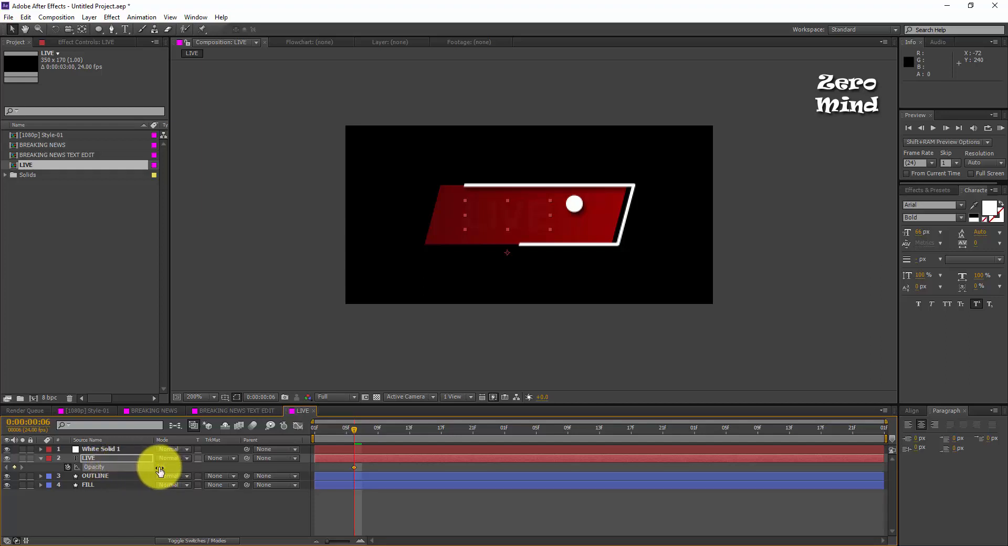
mouse_move(157, 468)
mouse_down()
mouse_move(168, 468)
mouse_move(158, 469)
mouse_up()
click(159, 468)
click(232, 527)
click(345, 459)
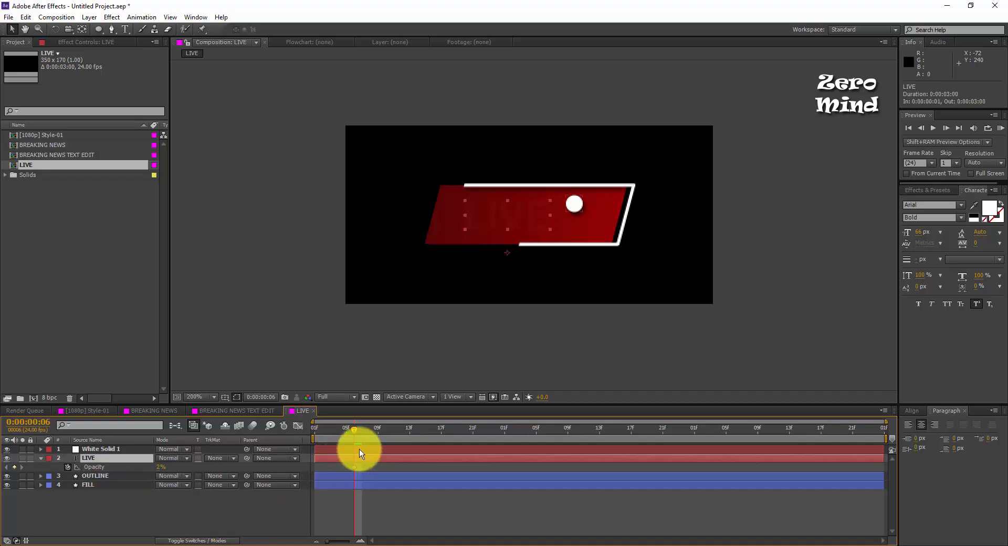
Set the Opacity of White Solid 1 to 2% and keyframe it at 0:00:00:06.
click(364, 449)
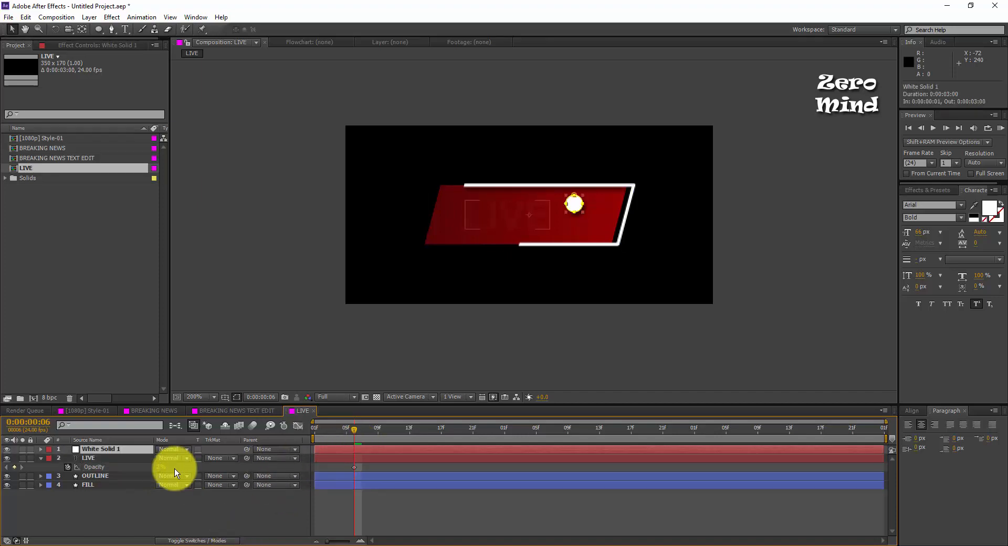
key(t)
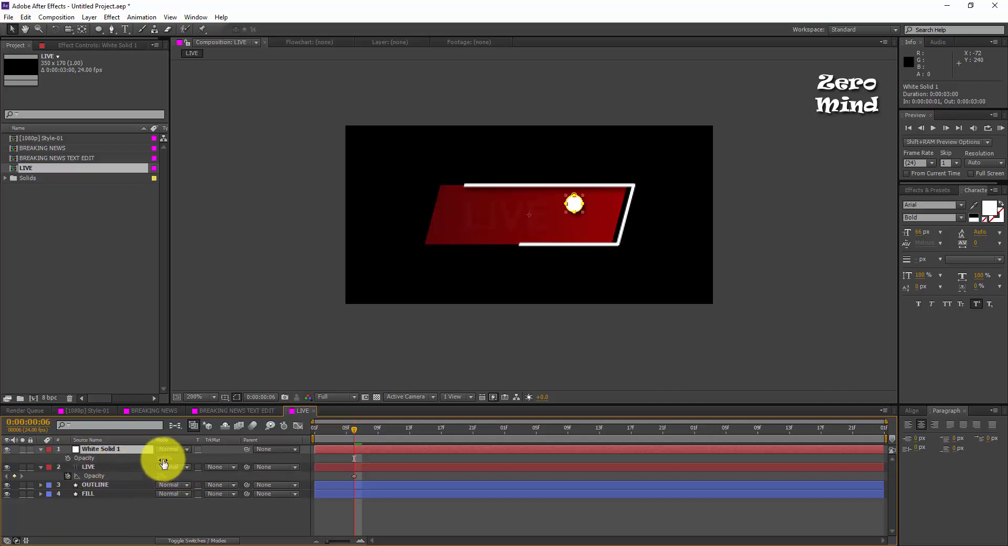
click(165, 459)
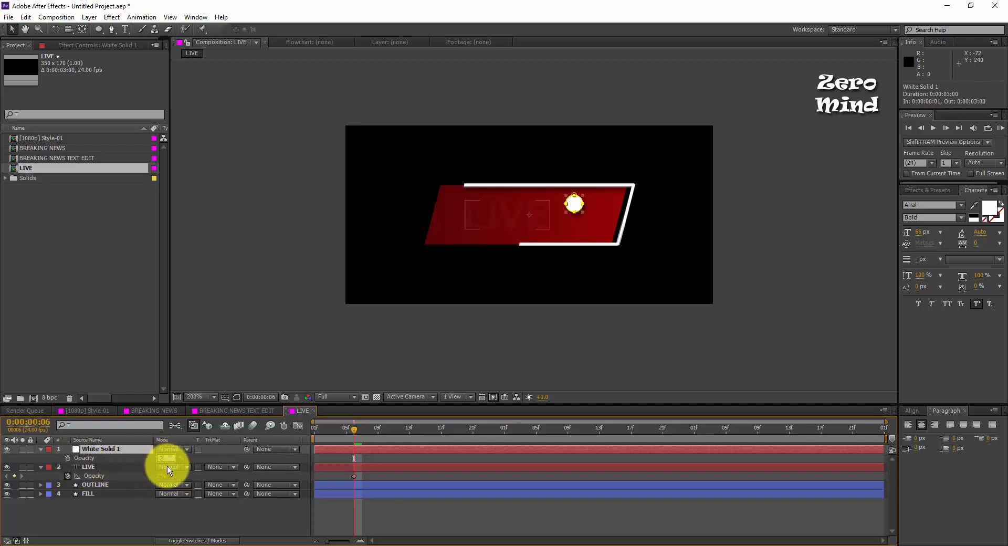
key(Return)
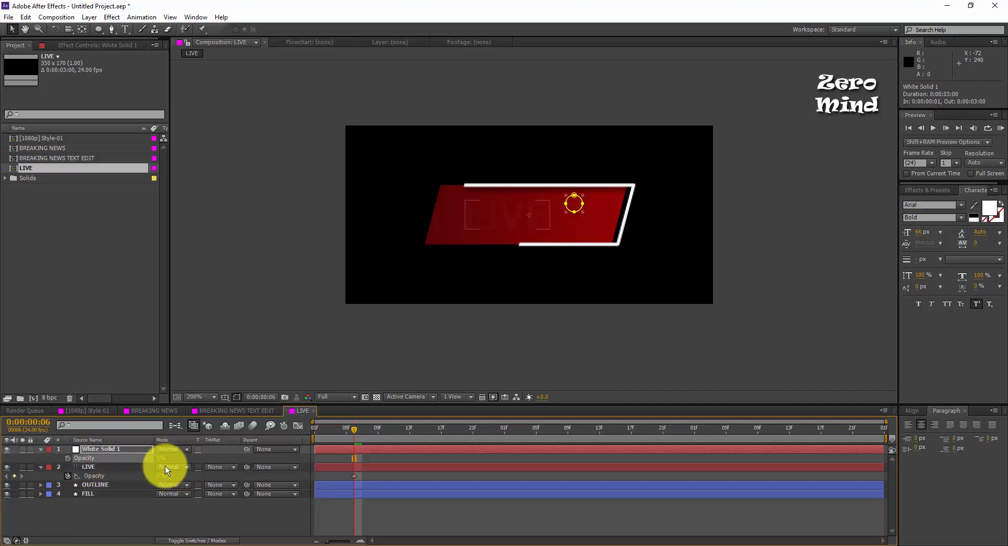
click(67, 458)
Keyframe the Opacity of White Solid 1 and the LIVE text at 100% at 0:00:00:15.
mouse_move(357, 440)
mouse_down()
mouse_move(392, 433)
mouse_move(350, 434)
mouse_up()
key(space)
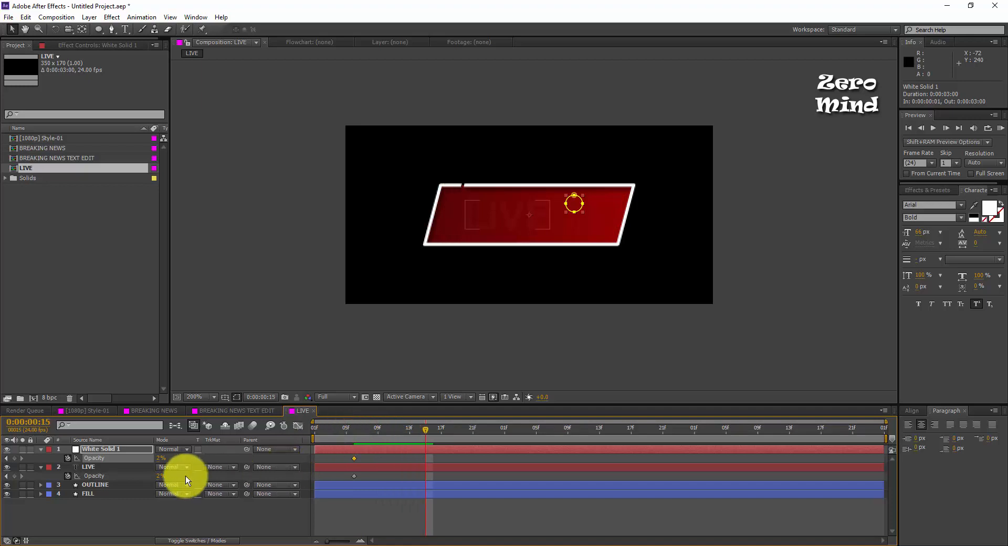
drag(156, 459, 353, 465)
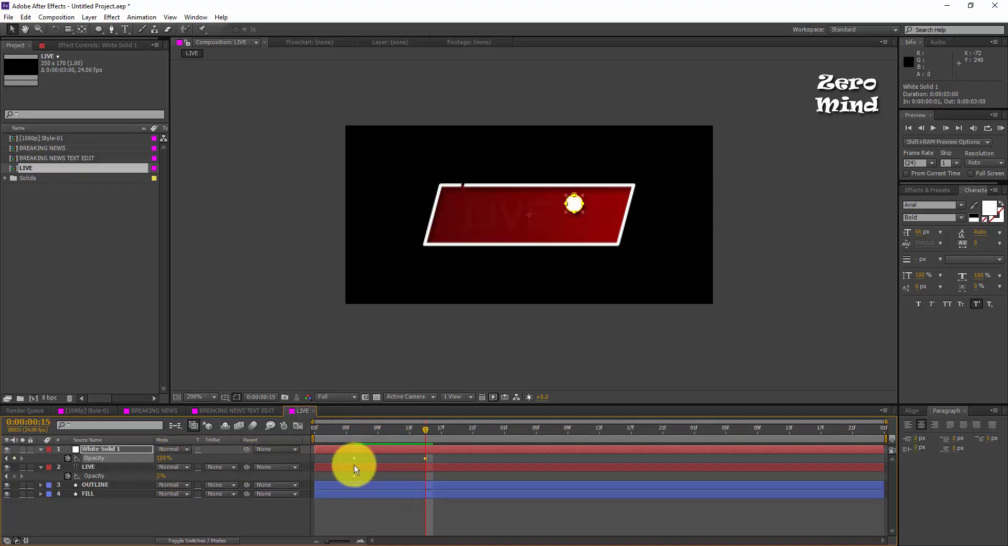
drag(157, 476, 354, 430)
Trim the start of the White Solid 1 and LIVE text layers to their first Opacity keyframe at 0:00:00:06.
click(333, 449)
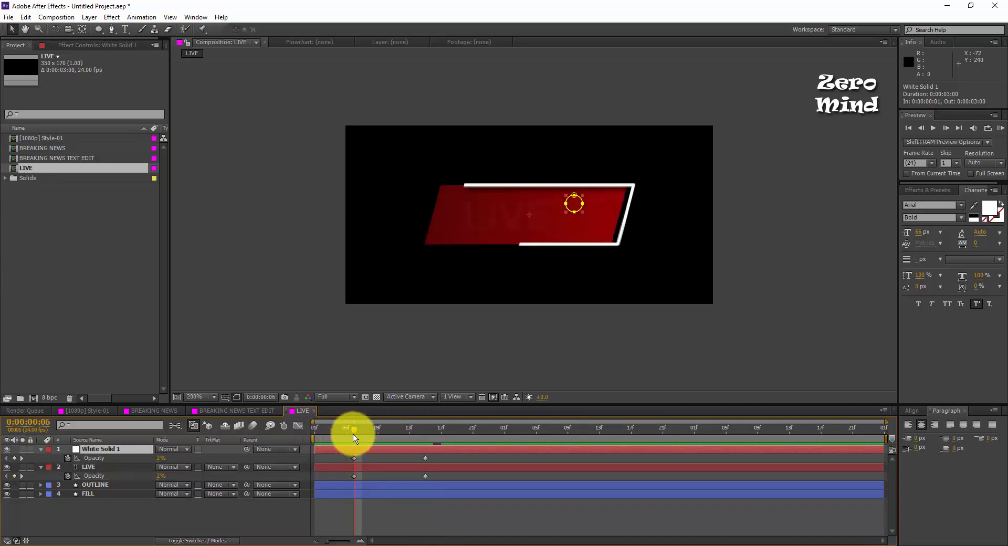
click(330, 433)
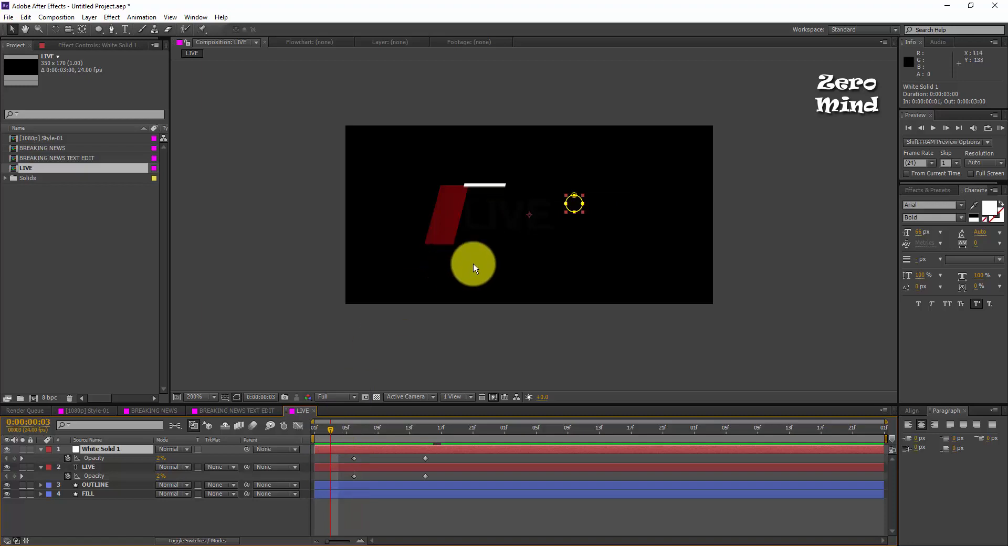
scroll(490, 256, up, 1)
scroll(500, 236, down, 1)
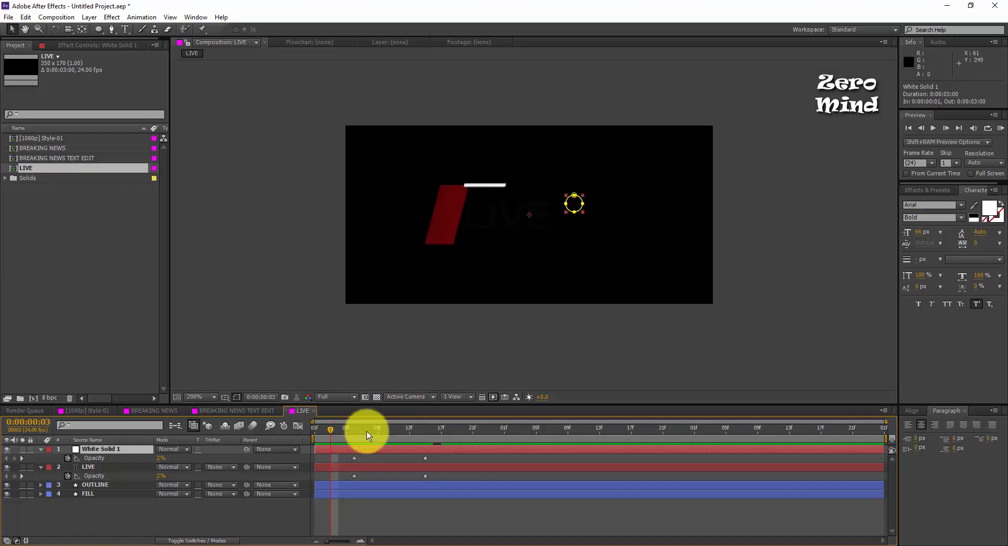
drag(334, 431, 354, 429)
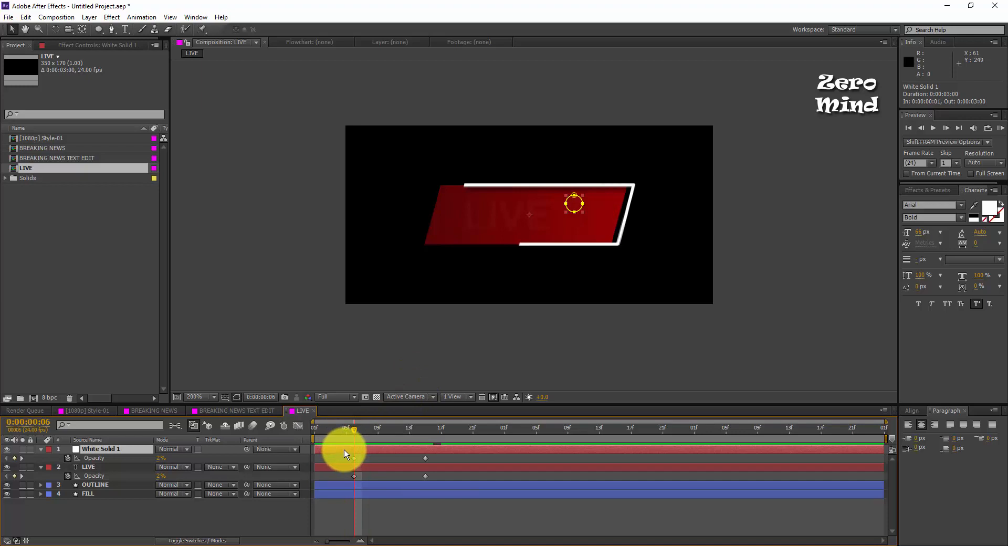
key(alt+[)
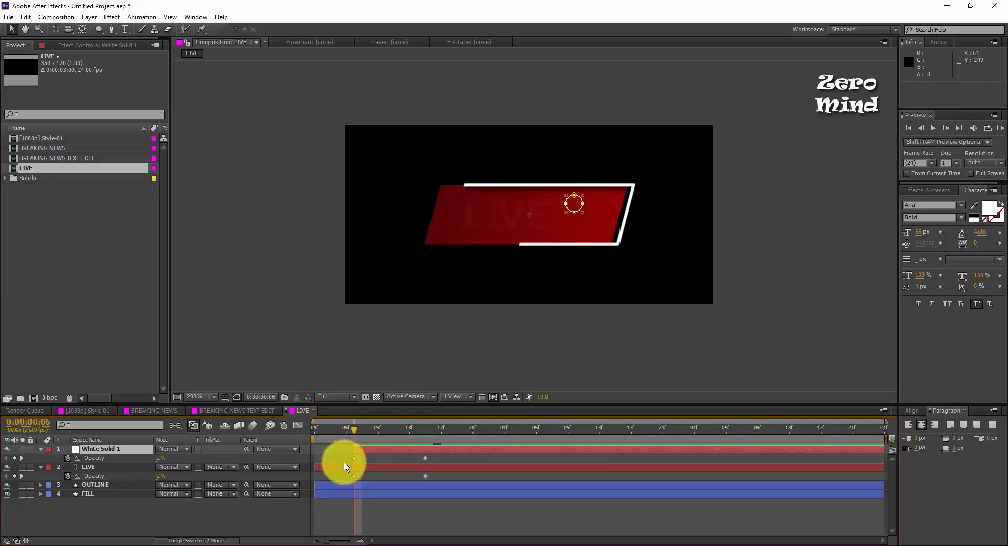
click(344, 462)
click(344, 467)
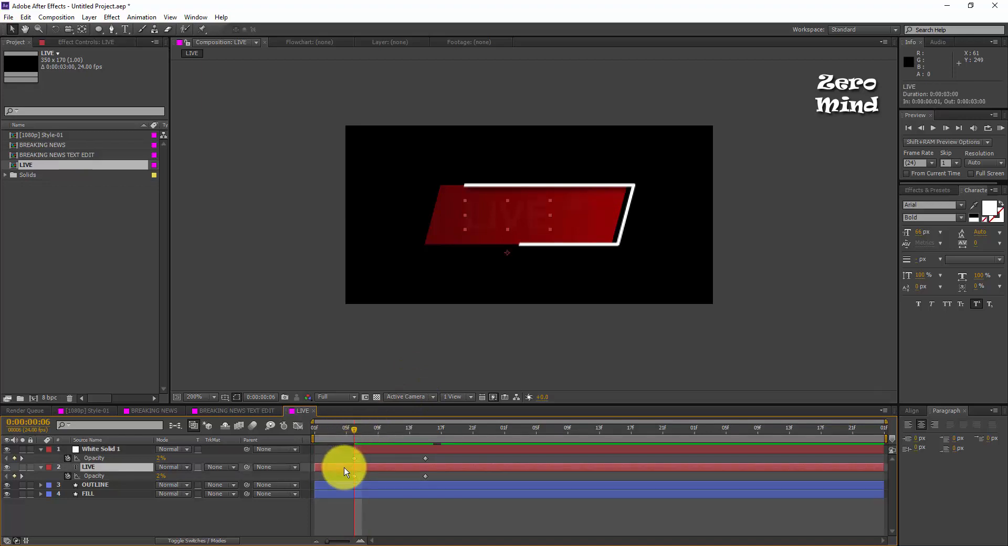
key(alt+[)
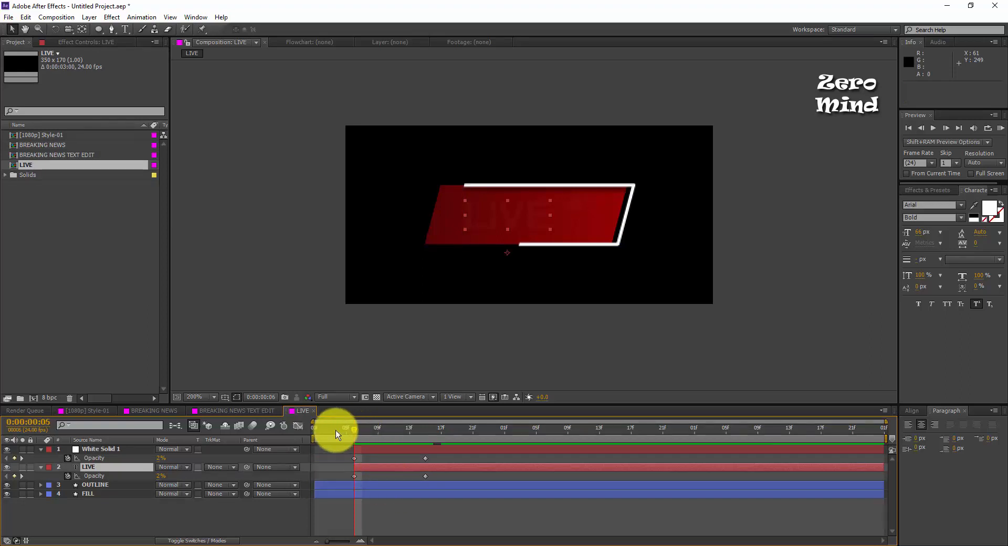
Check the fade-in, return to 0:00:00:15, and enable an expression on the Opacity of White Solid 1.
mouse_move(332, 429)
mouse_down()
mouse_move(322, 431)
mouse_move(435, 448)
mouse_up()
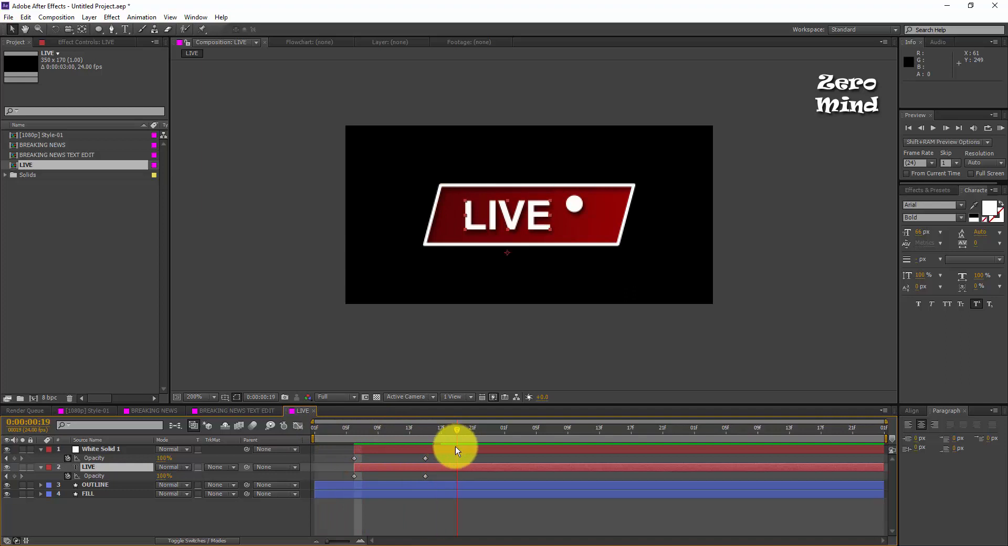
click(443, 524)
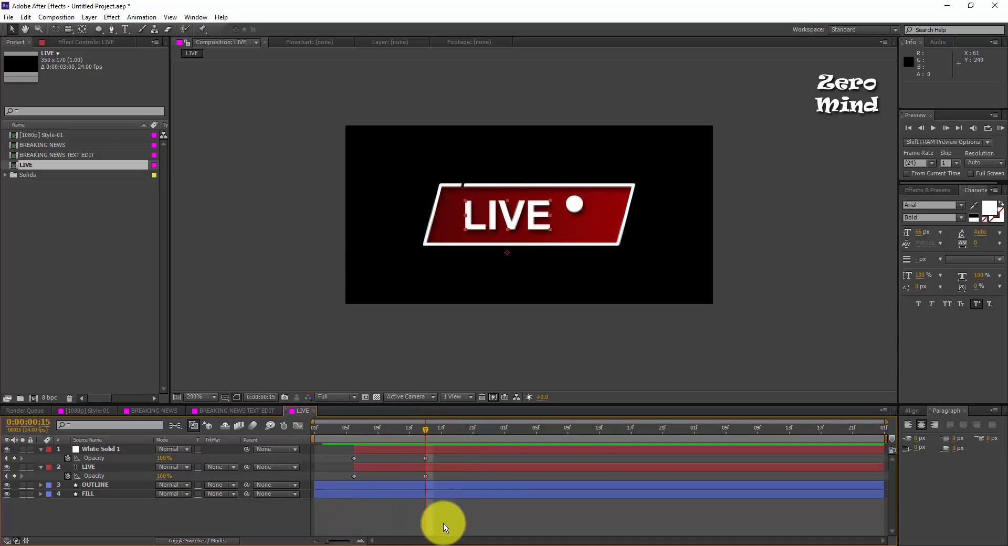
click(426, 459)
click(113, 469)
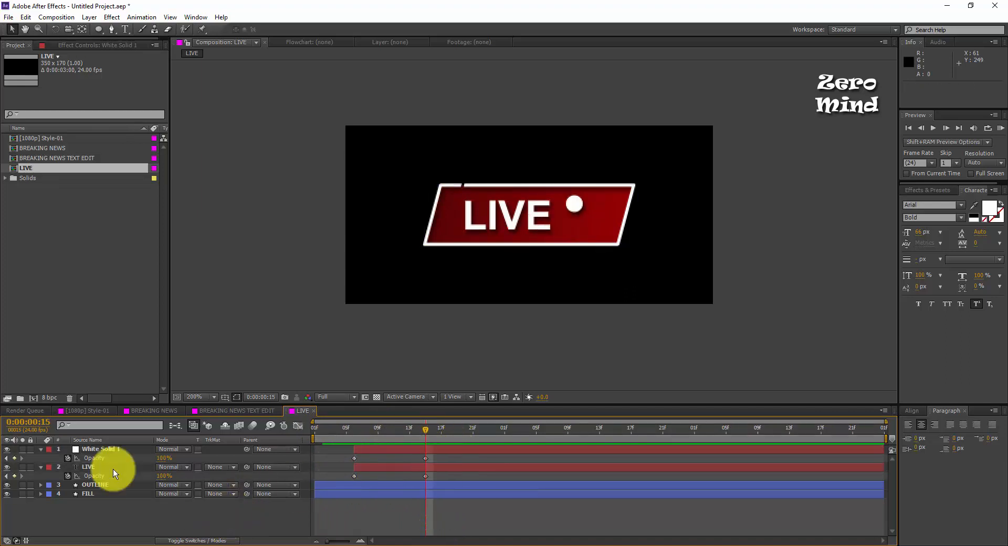
alt+click(66, 458)
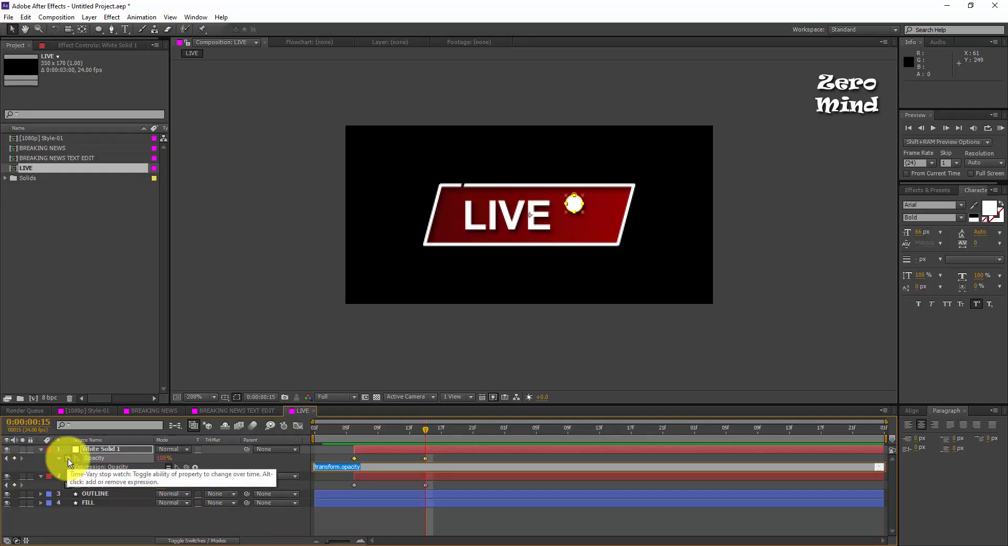
Apply the expression loopOutDuration(type = "cycle", duration = 0) to White Solid 1's Opacity.
click(194, 467)
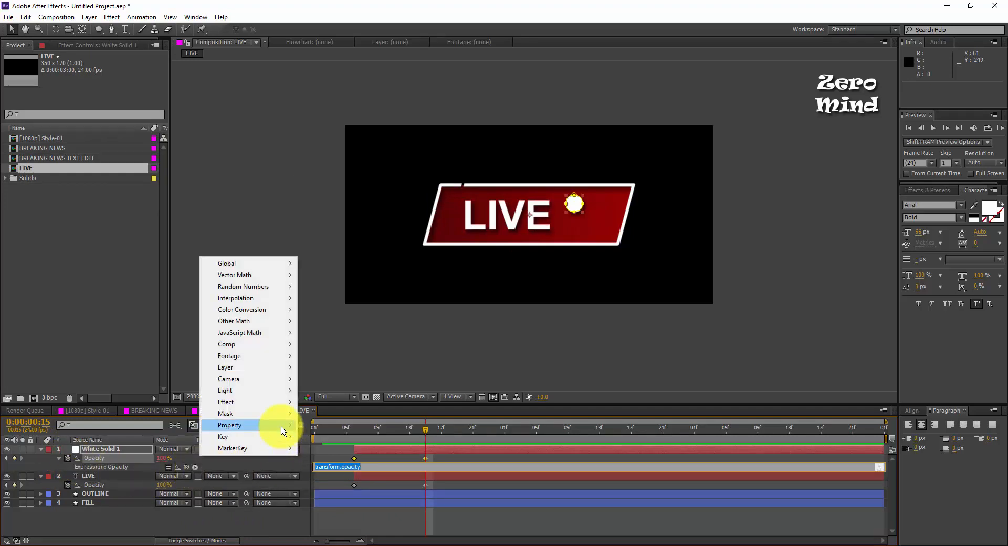
mouse_move(298, 426)
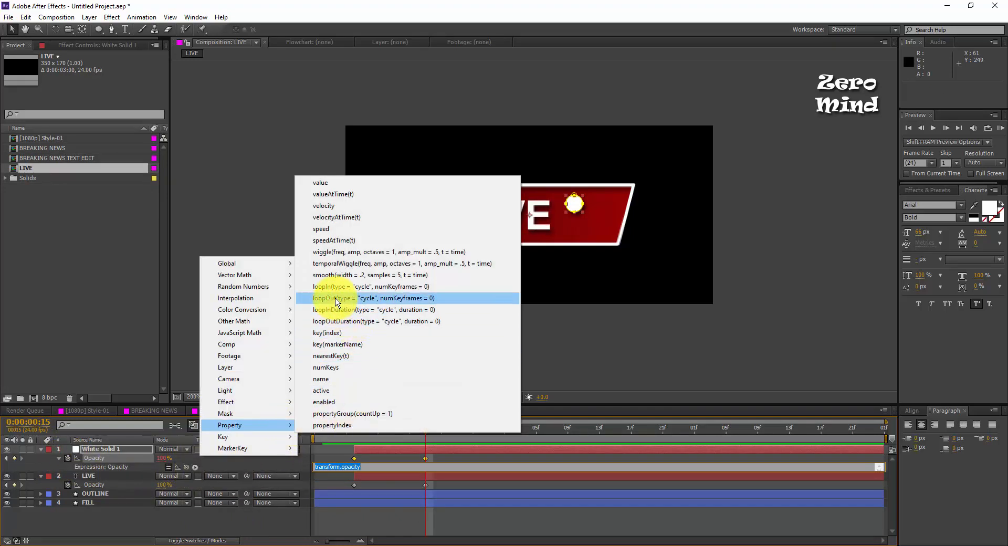
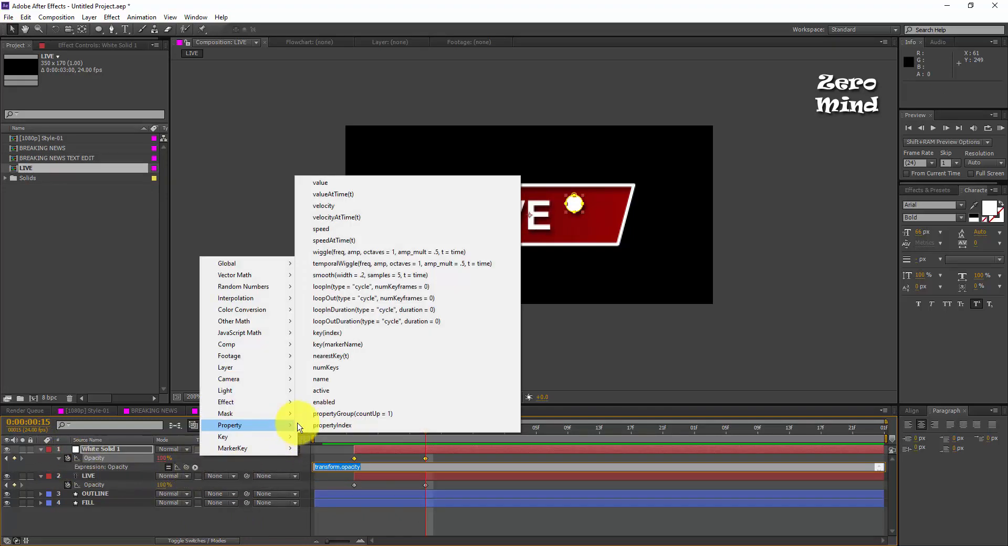
click(353, 321)
click(460, 516)
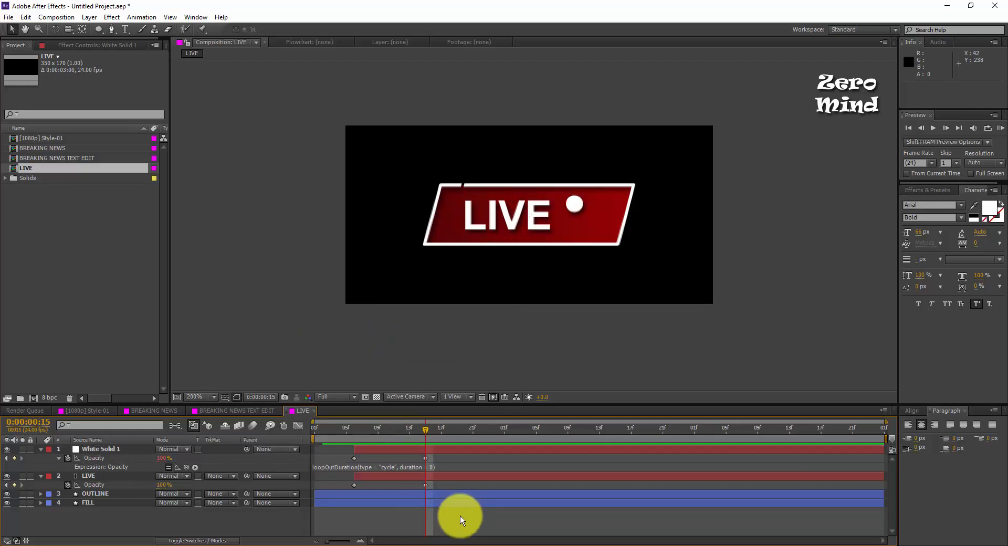
Preview the looping opacity animation of the LIVE composition from its first frame.
drag(426, 429, 188, 421)
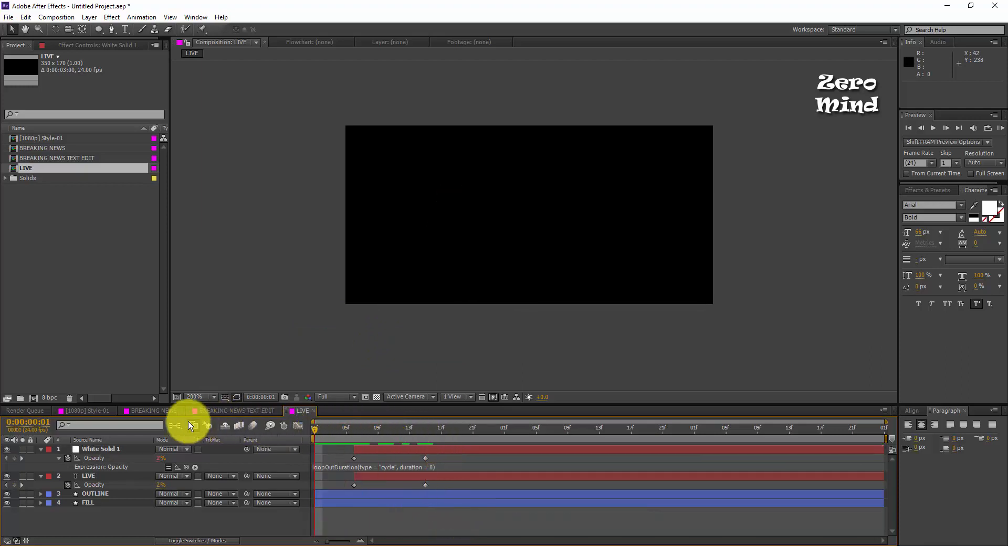
key(KP_0)
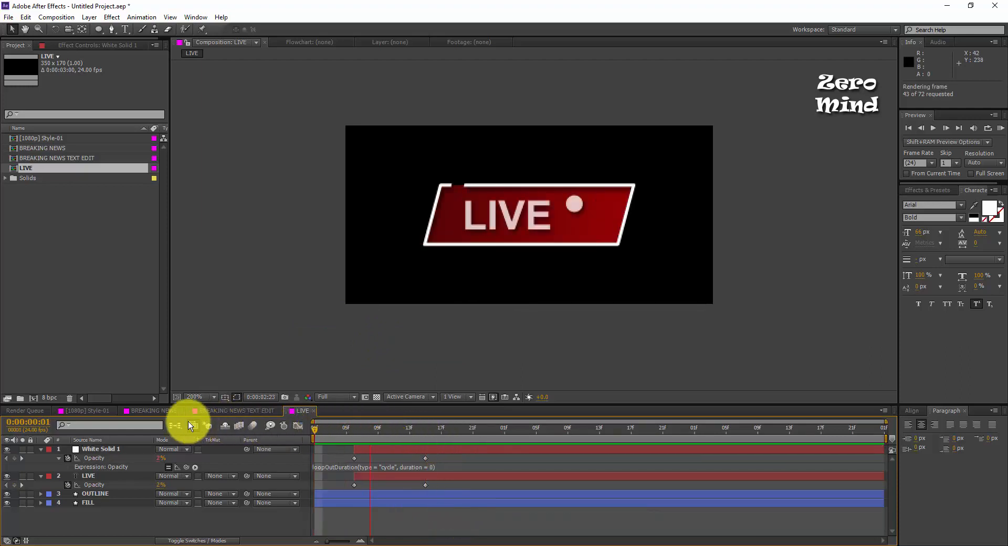
key(space)
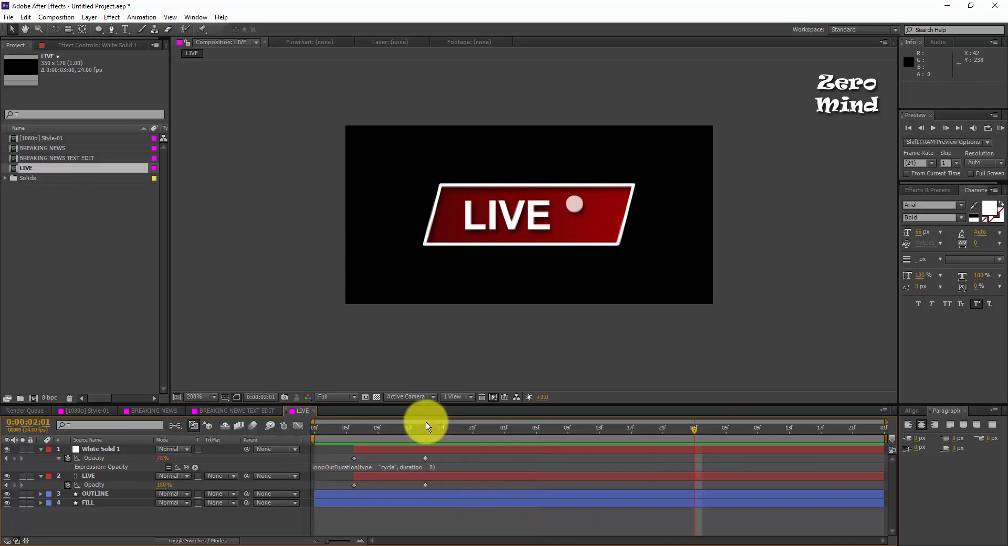
Copy White Solid 1's second Opacity keyframe to 0:00:01:21 and preview the animation.
drag(421, 437, 665, 467)
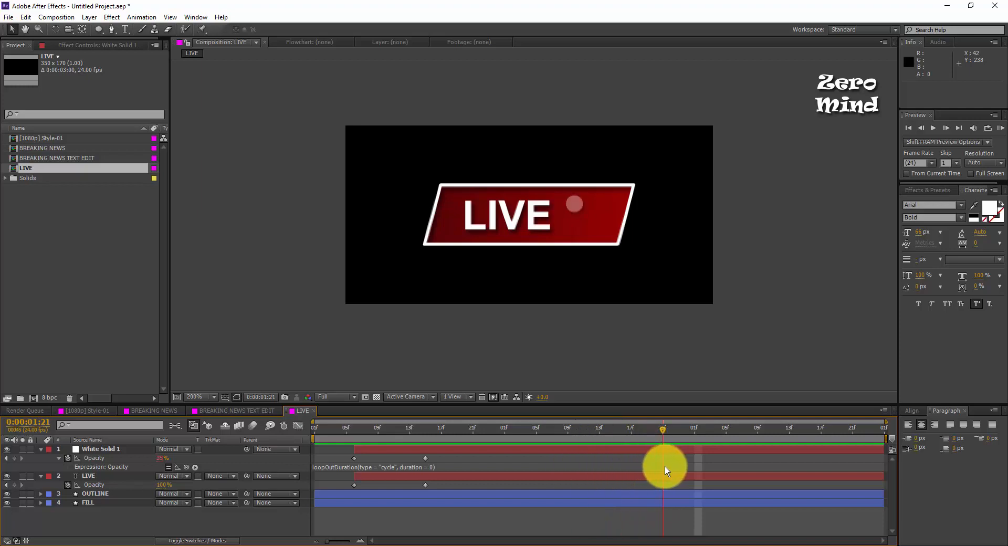
click(425, 458)
key(ctrl+c)
key(ctrl+v)
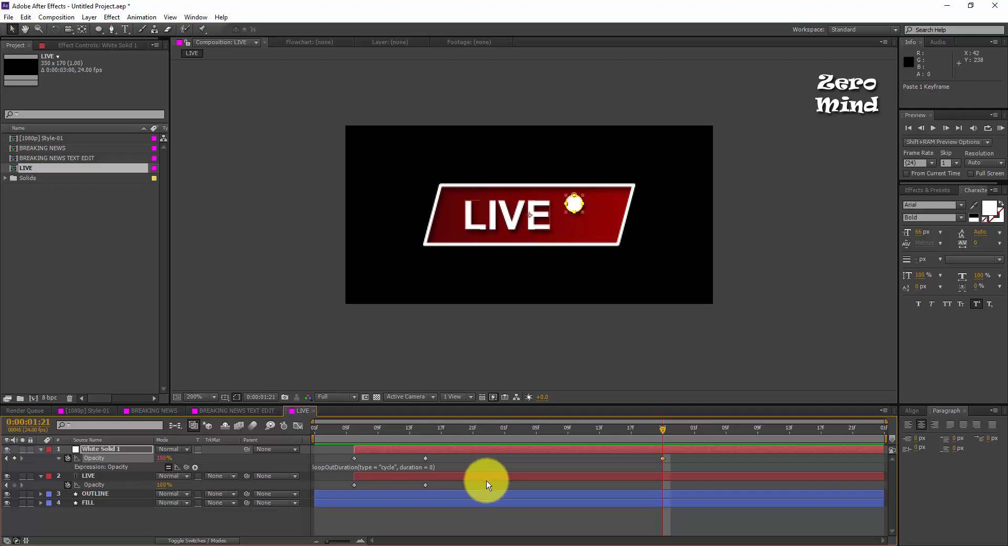
key(space)
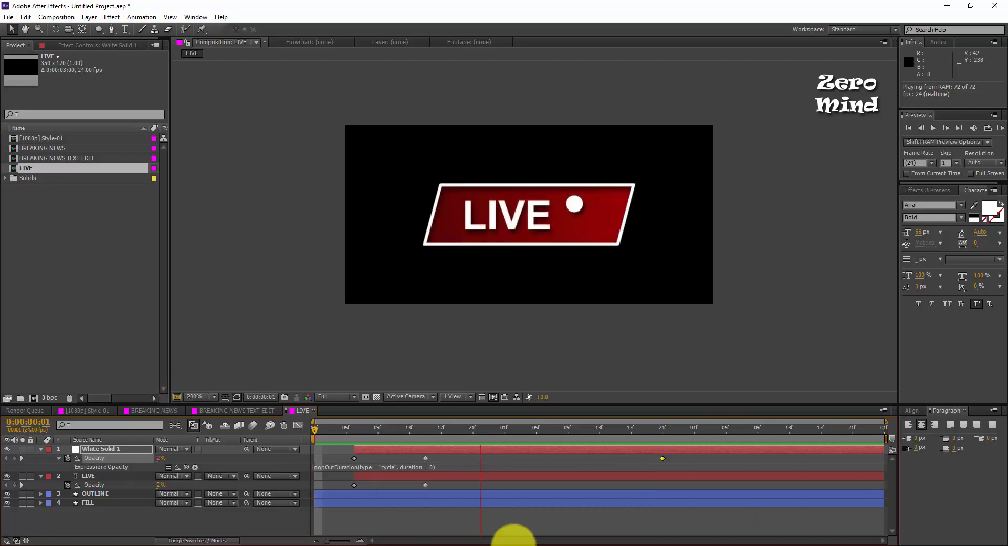
key(space)
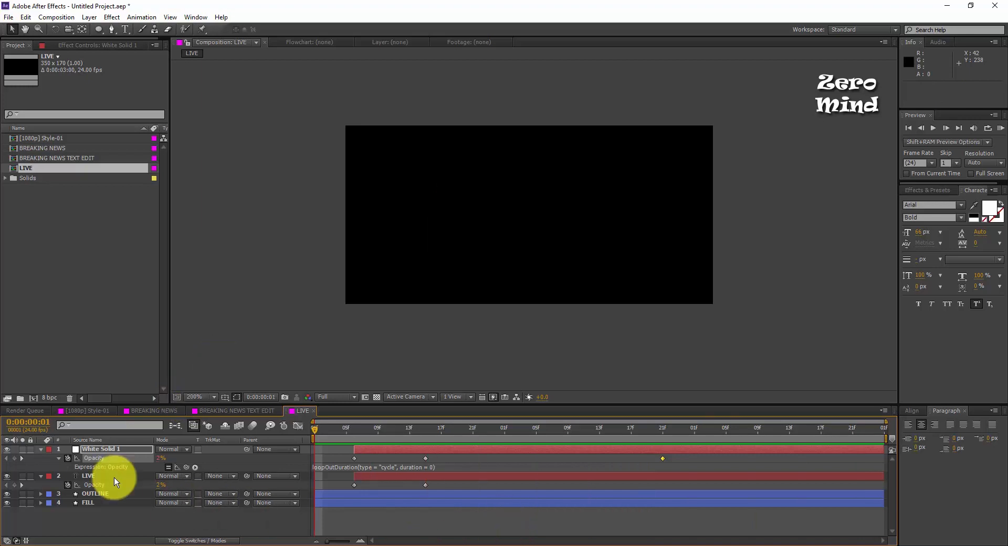
Pre-compose the White Solid 1 and LIVE layers into a composition named LIVE TEXT EDIT, moving all attributes.
click(40, 450)
click(41, 458)
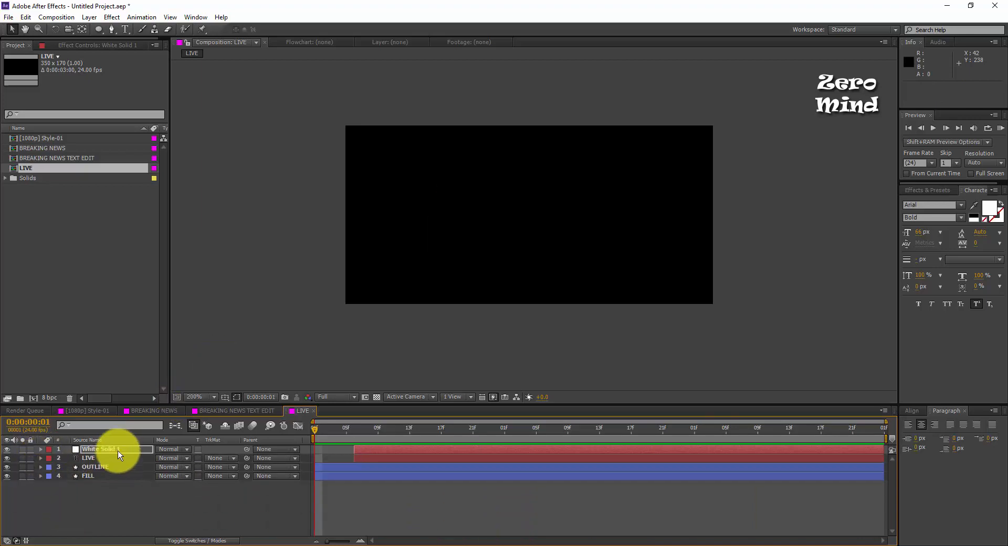
click(117, 450)
ctrl+click(115, 459)
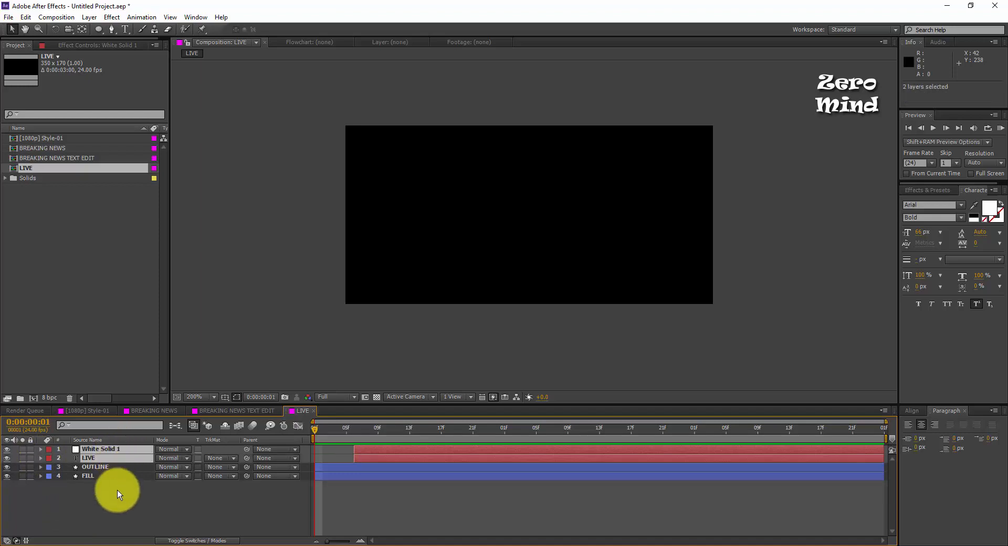
key(ctrl+shift+c)
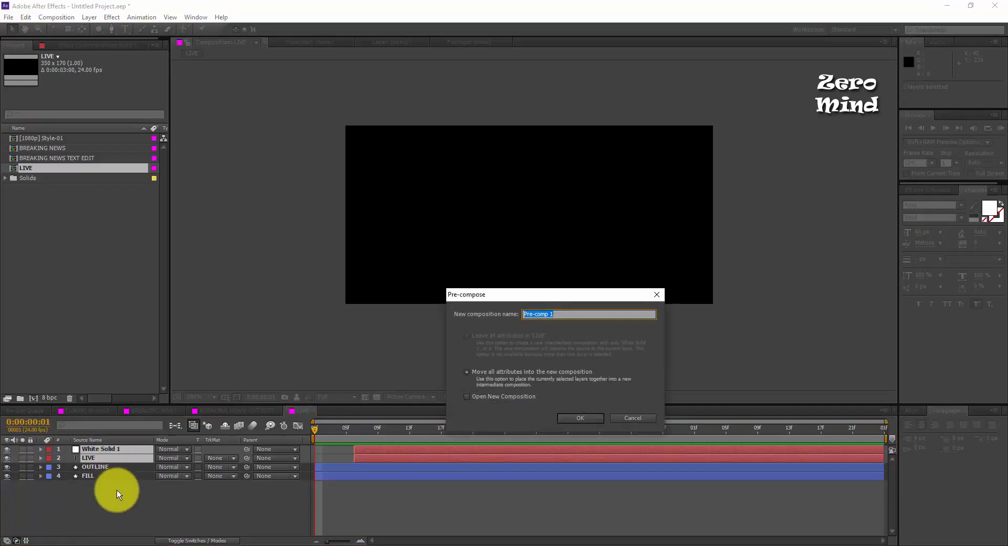
text(LIVE T)
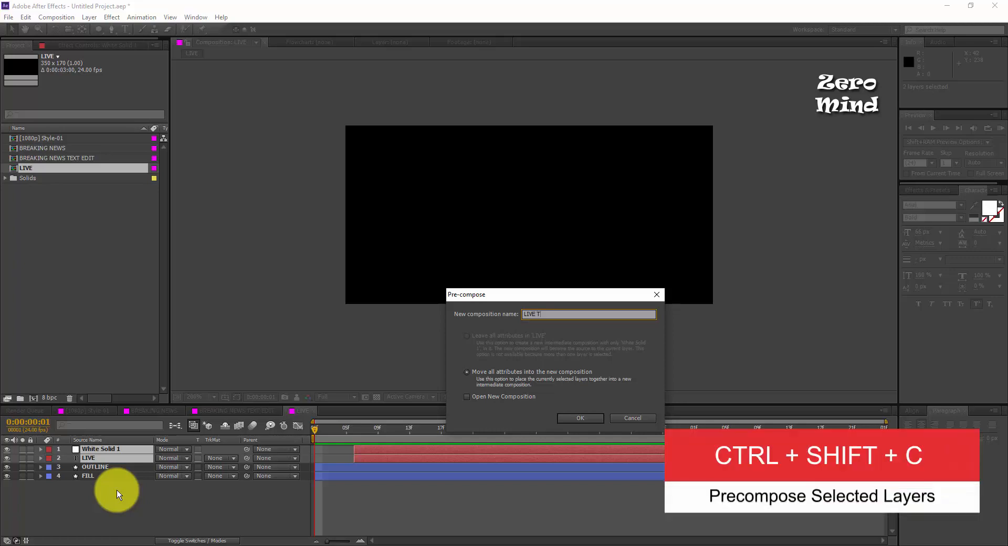
text(EXT EDIT)
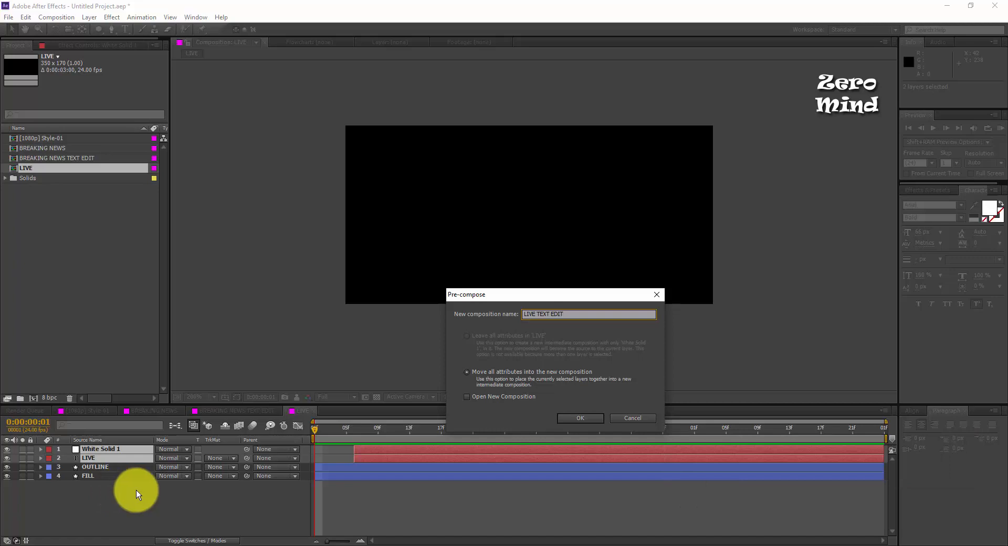
click(567, 420)
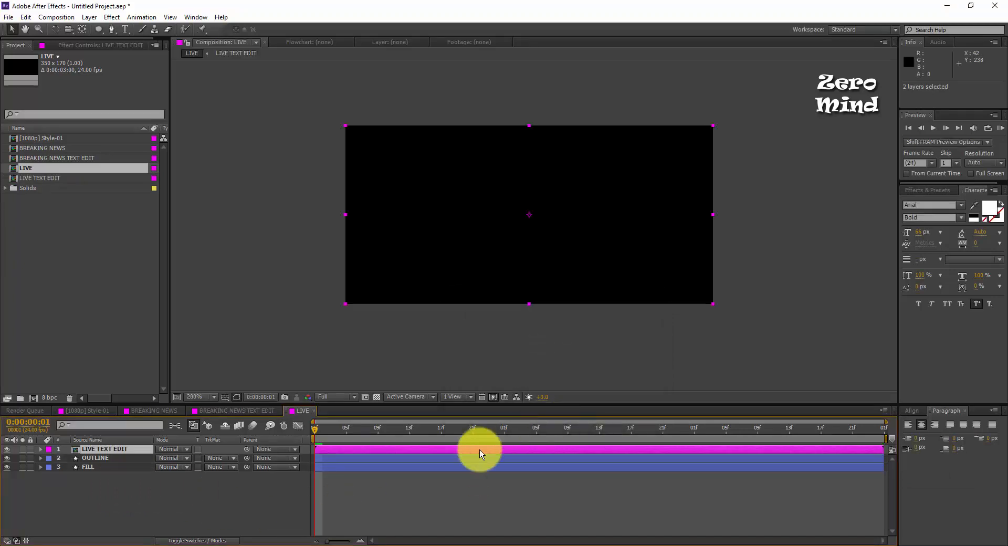
Trim the start of the LIVE TEXT EDIT layer to 0:00:00:06, matching the in point of White Solid 1 inside it.
double_click(357, 448)
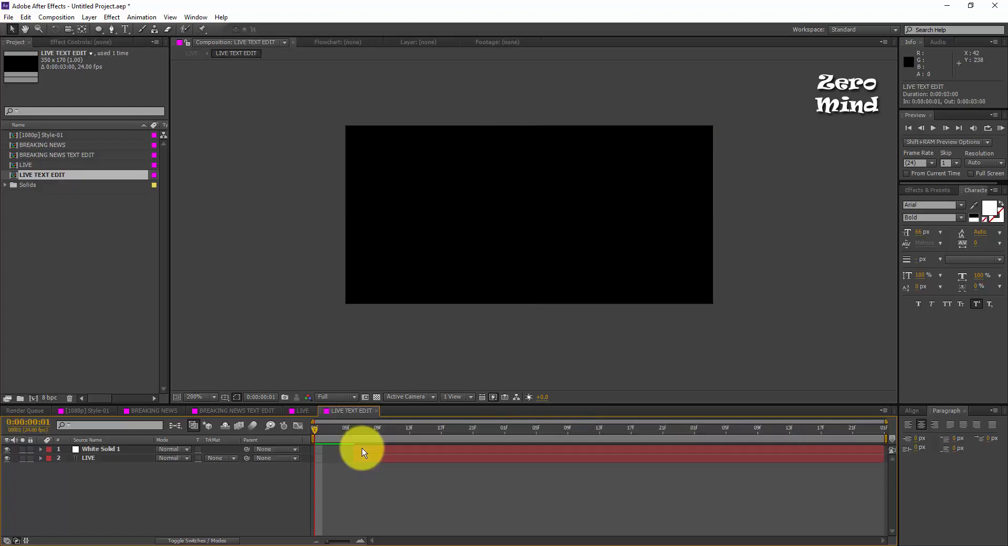
click(370, 451)
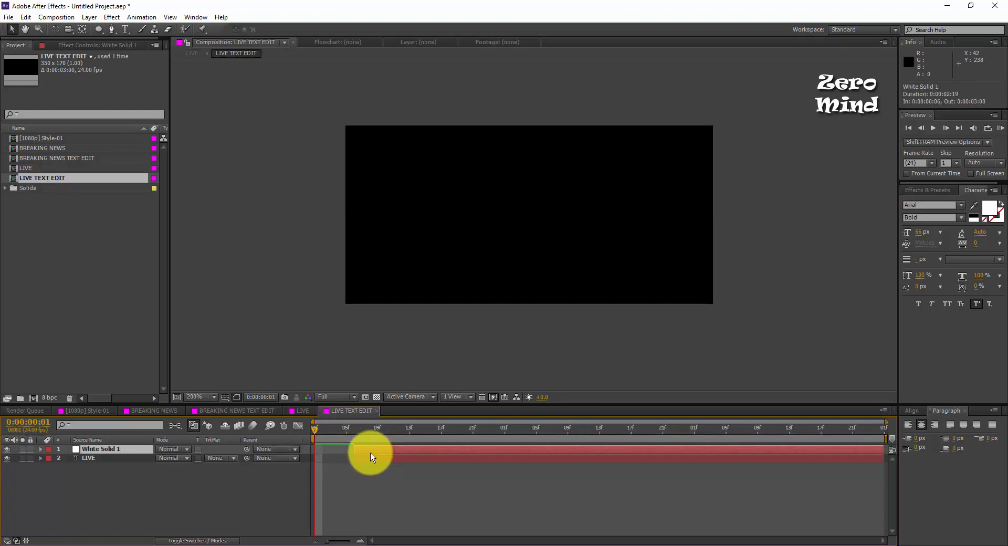
key(i)
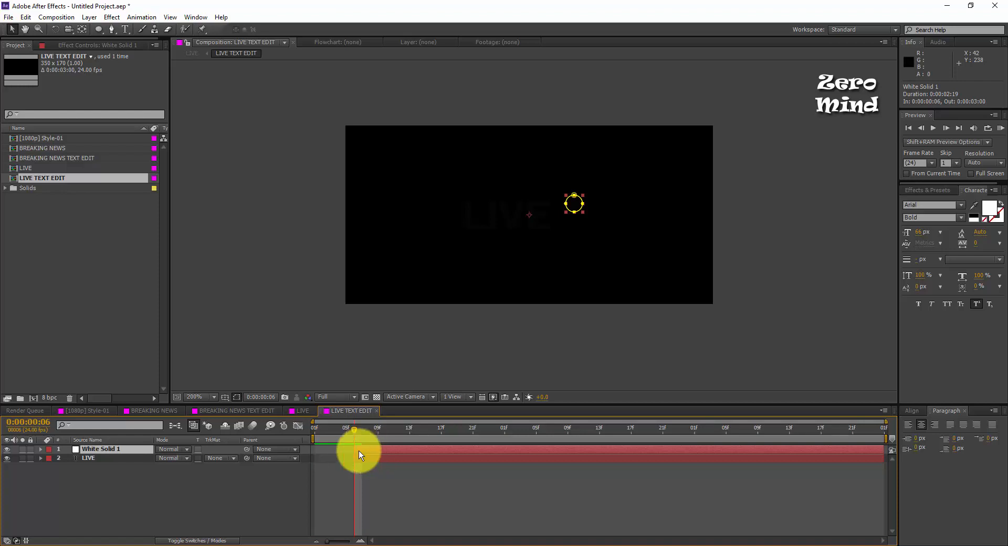
click(304, 411)
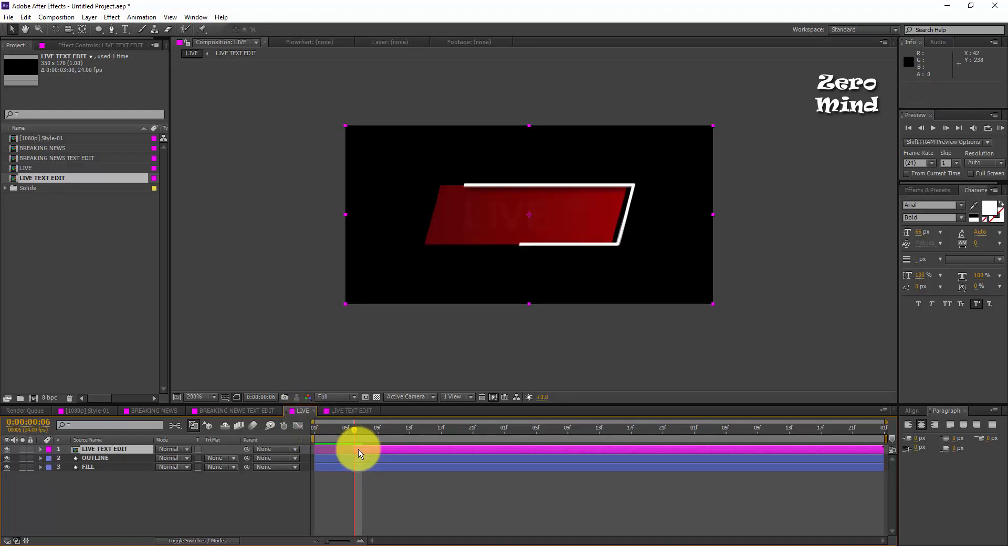
click(400, 474)
drag(363, 436, 473, 461)
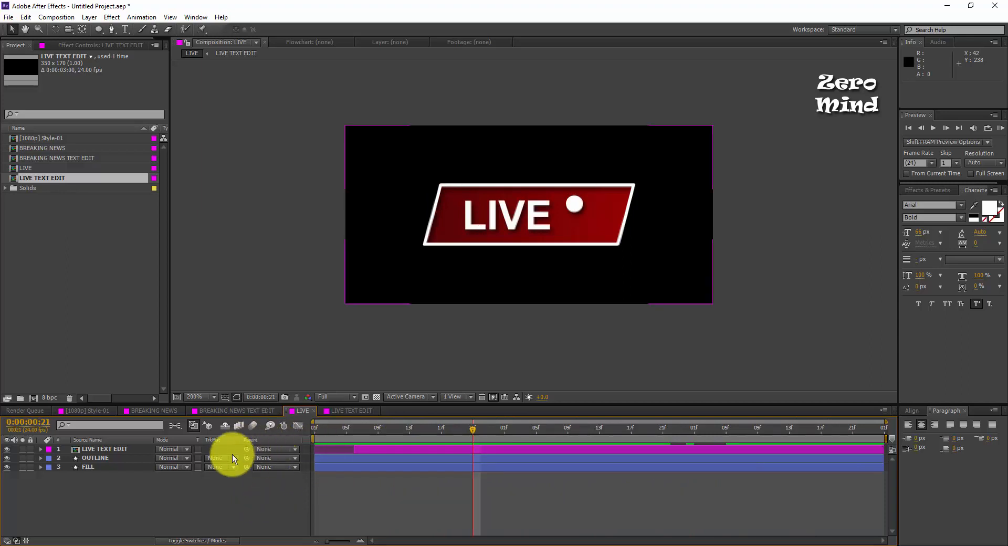
Add the BREAKING NEWS and LIVE compositions as layers in [1080p] Style-01, with BREAKING NEWS above LIVE.
click(83, 412)
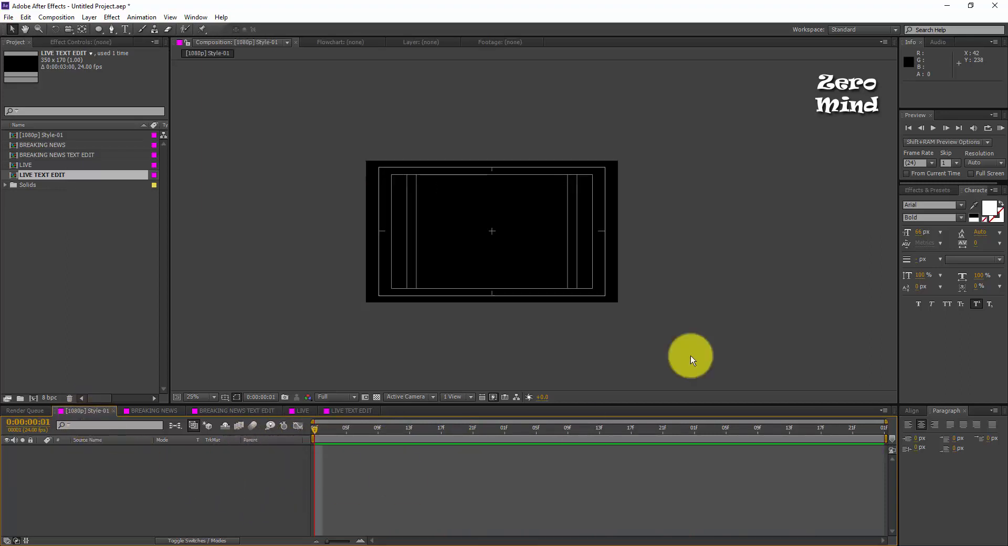
click(51, 253)
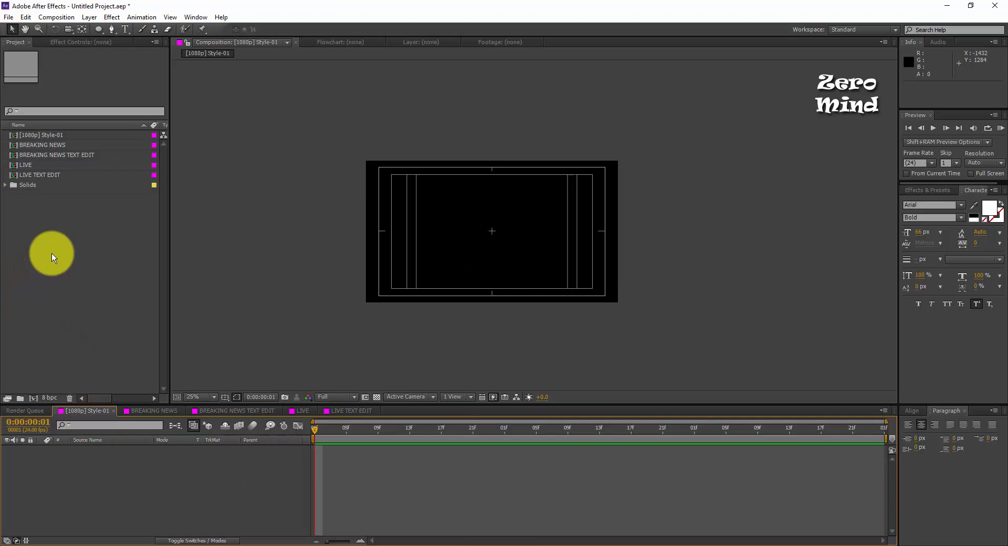
click(34, 174)
click(44, 154)
click(51, 145)
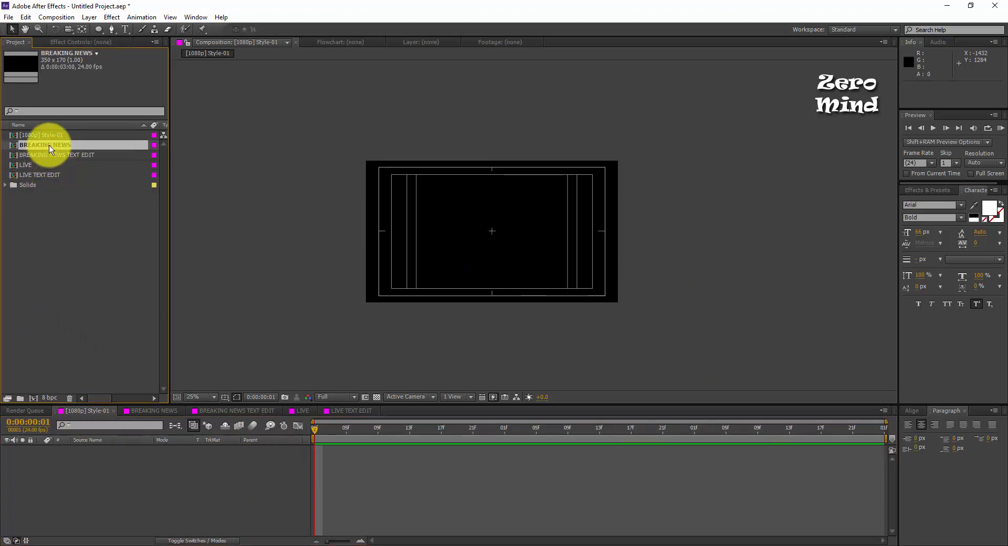
drag(50, 150, 63, 494)
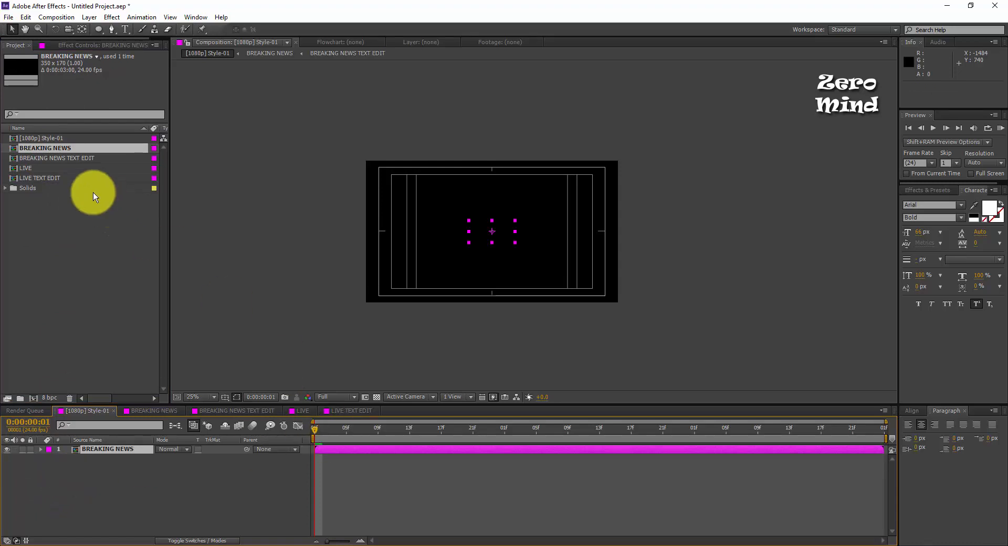
drag(28, 167, 88, 469)
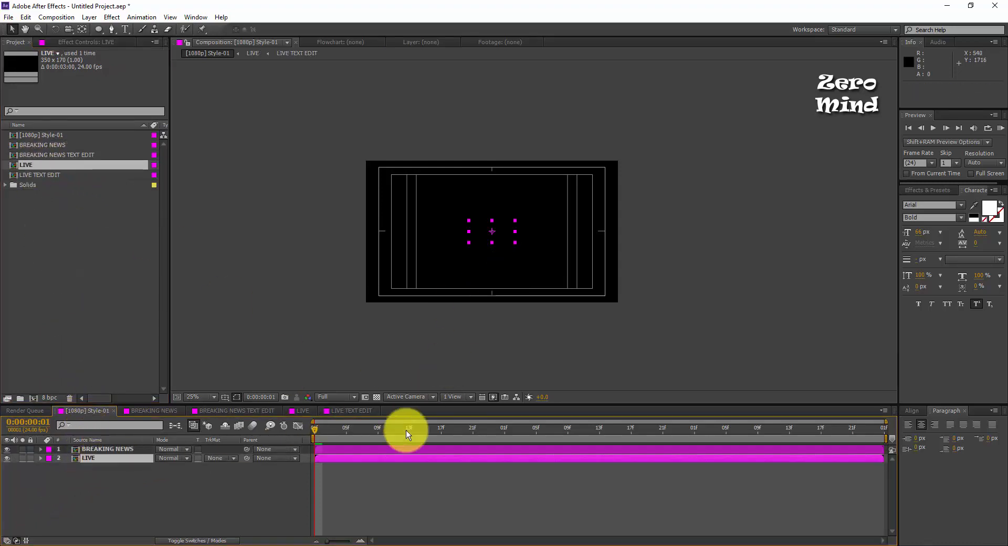
At 0:00:00:14, position the BREAKING NEWS badge in the frame's lower-left area and the LIVE badge in its lower-right area.
mouse_move(406, 430)
mouse_down()
mouse_move(389, 430)
mouse_move(418, 434)
mouse_up()
scroll(575, 300, up, 2)
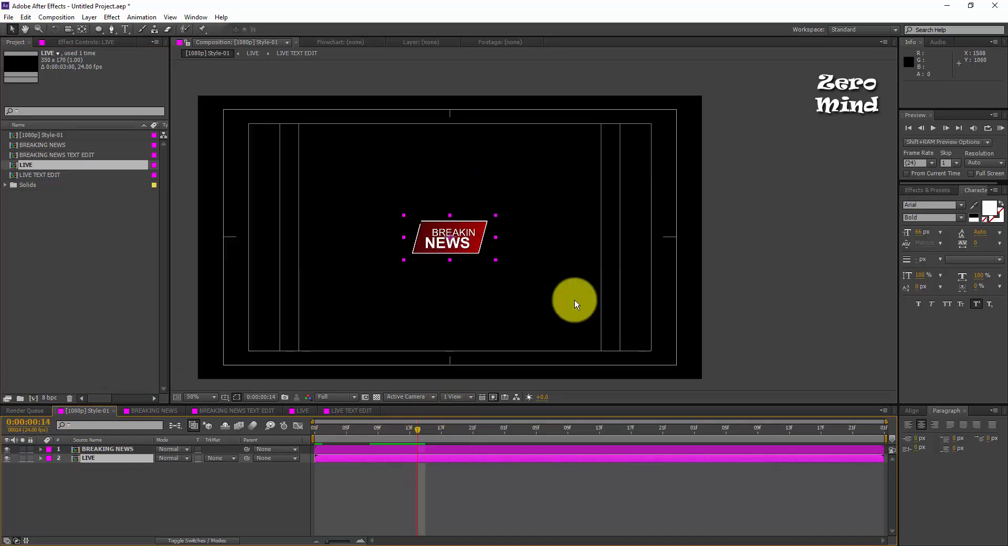
drag(457, 258, 591, 313)
drag(426, 223, 318, 320)
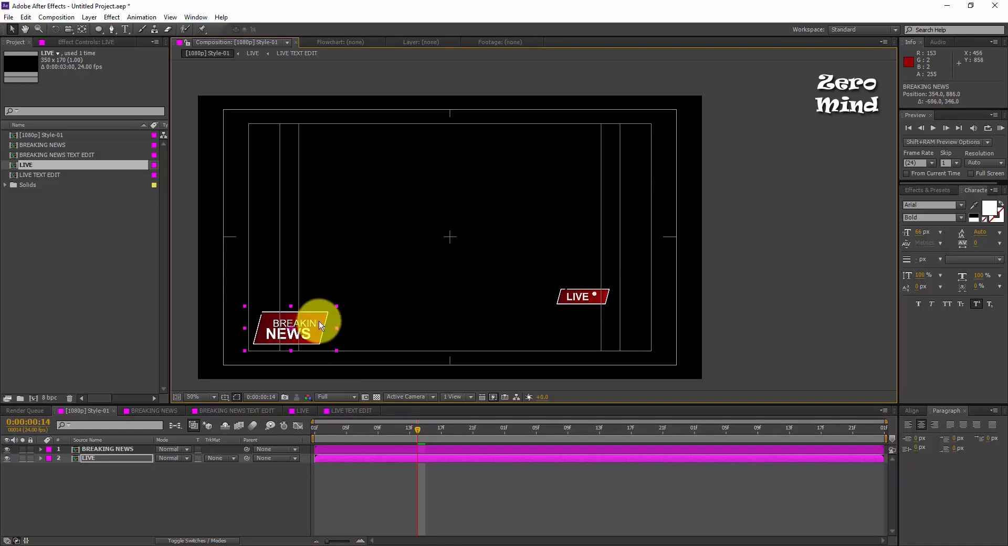
mouse_move(598, 300)
mouse_down()
mouse_move(596, 313)
mouse_move(612, 312)
mouse_up()
drag(311, 344, 326, 339)
click(584, 305)
drag(585, 306, 587, 306)
click(232, 506)
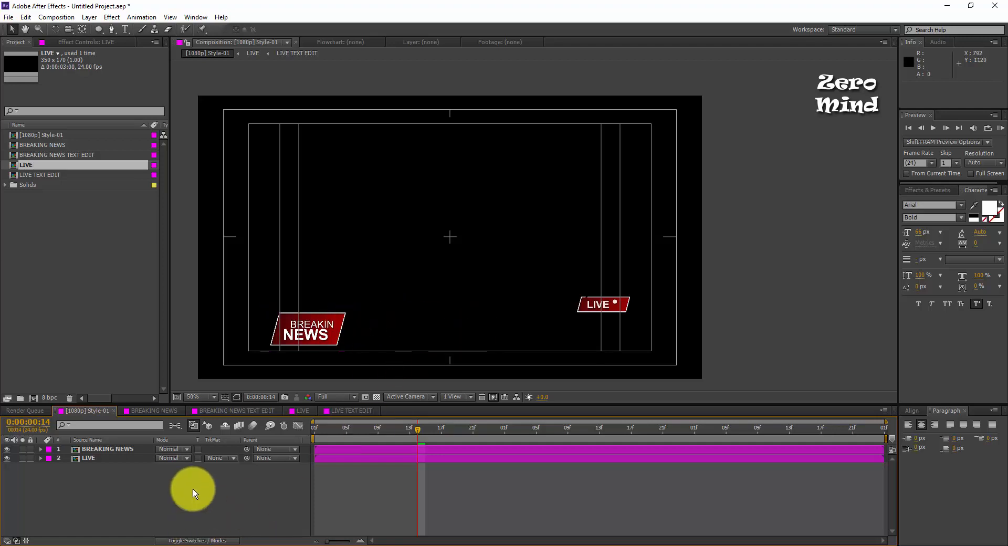
Create a new composition named Headline with a width of 1920 px and a height of 1080 px.
key(ctrl+n)
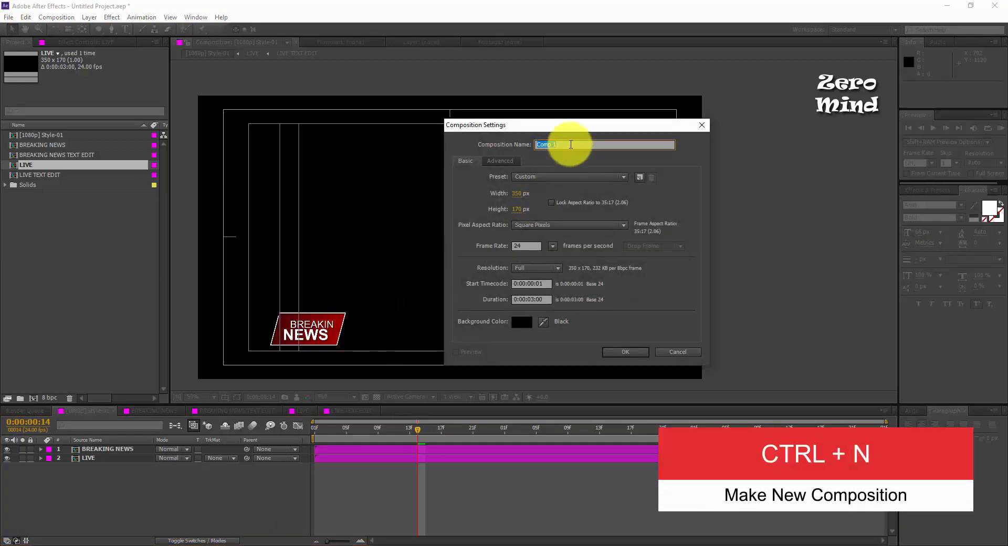
text(Headline)
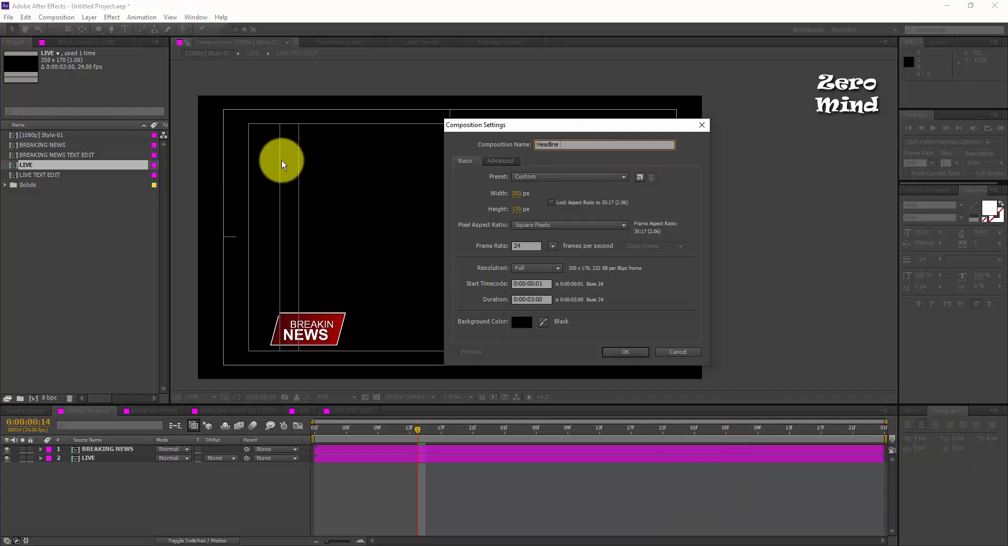
click(516, 194)
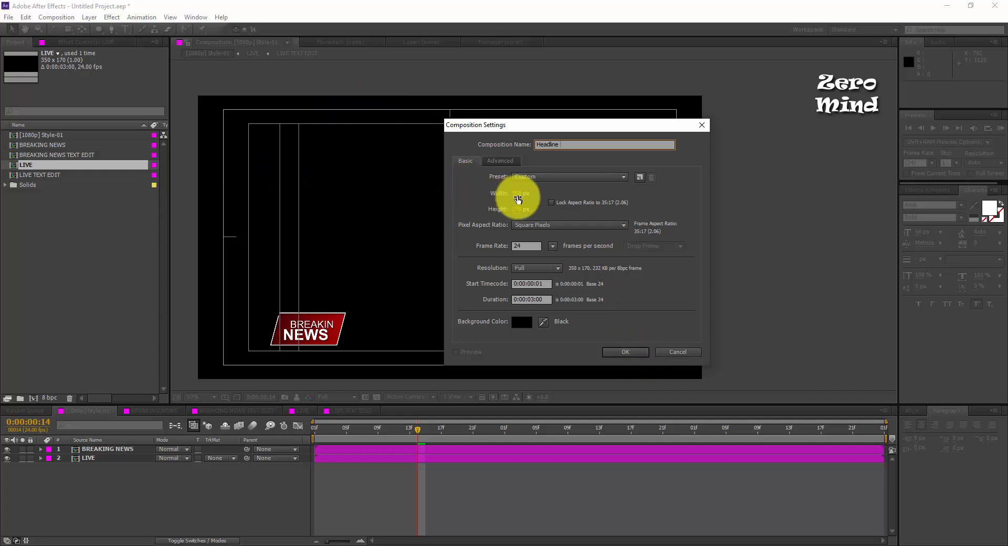
text(1920)
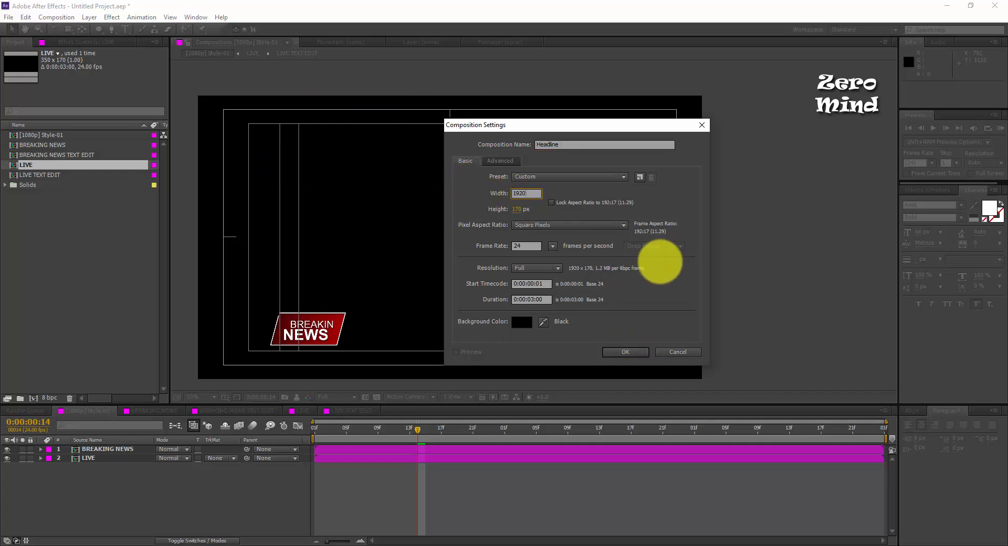
key(Tab)
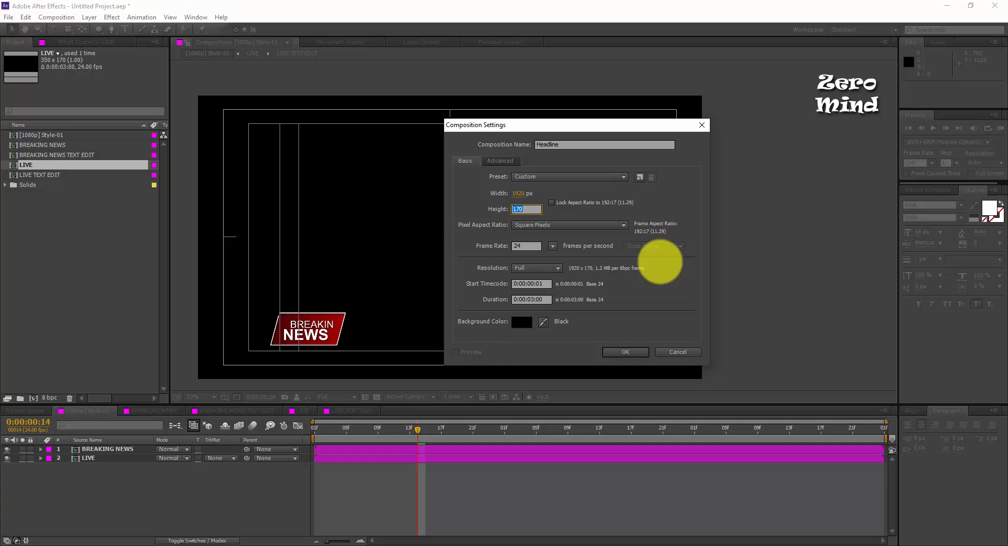
text(1080)
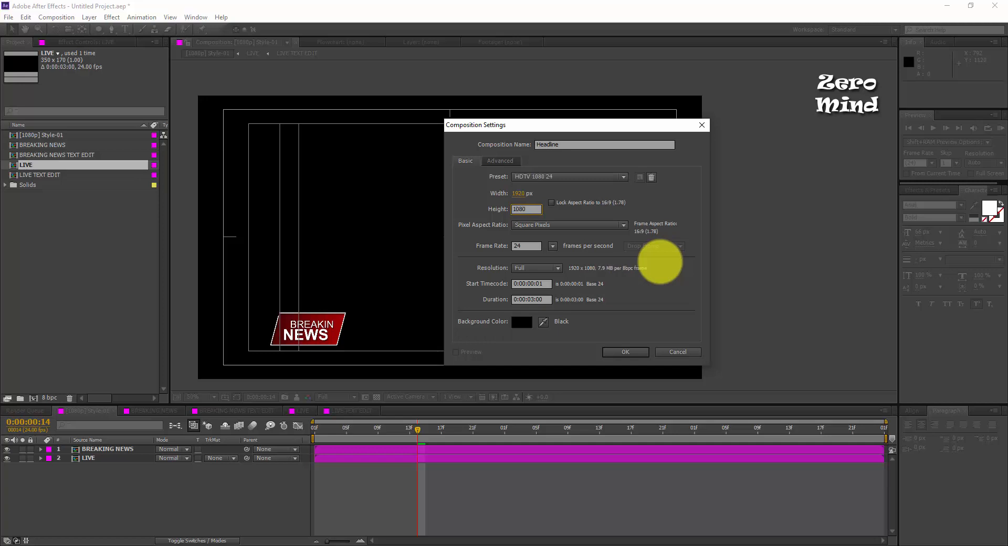
key(Return)
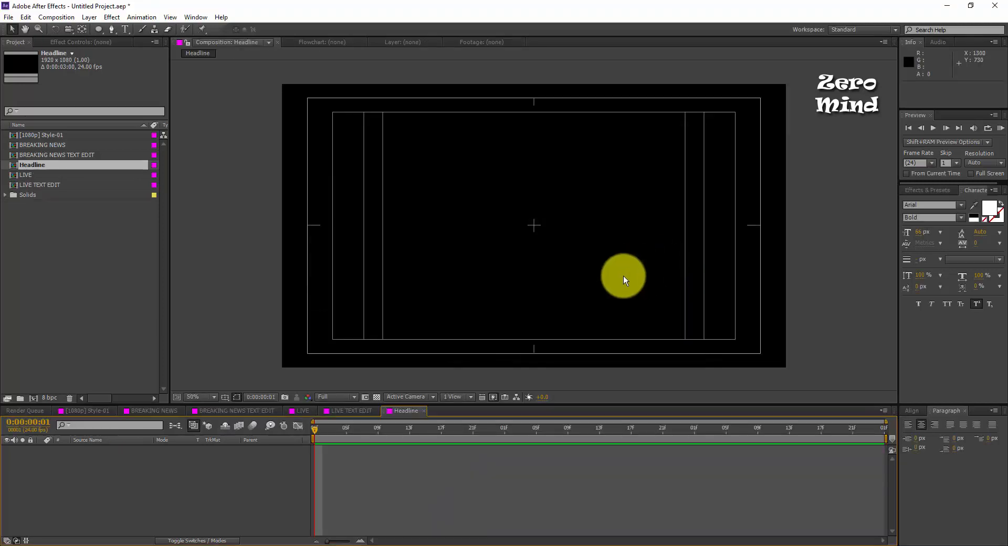
Copy the FILL shape layer from the BREAKING NEWS composition into the Headline composition.
click(351, 411)
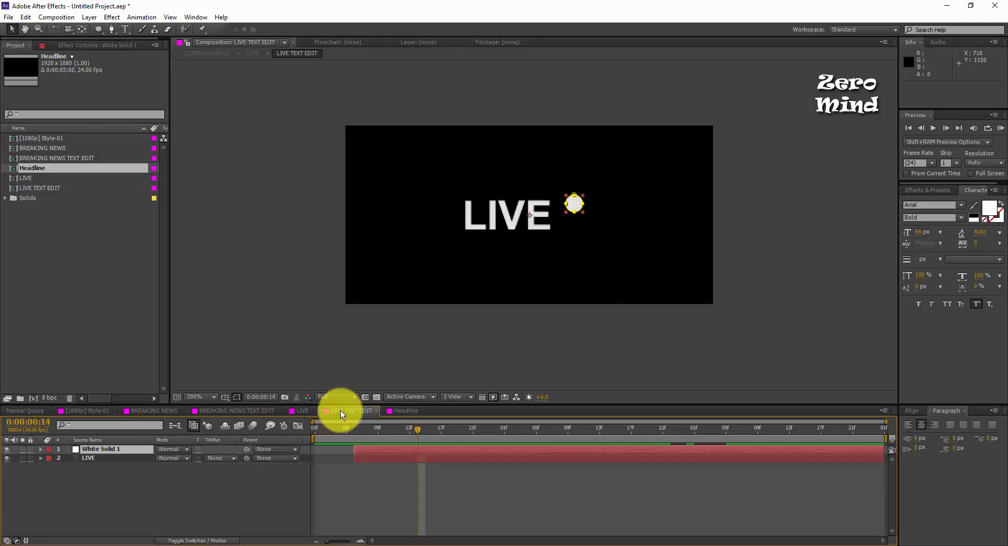
click(250, 411)
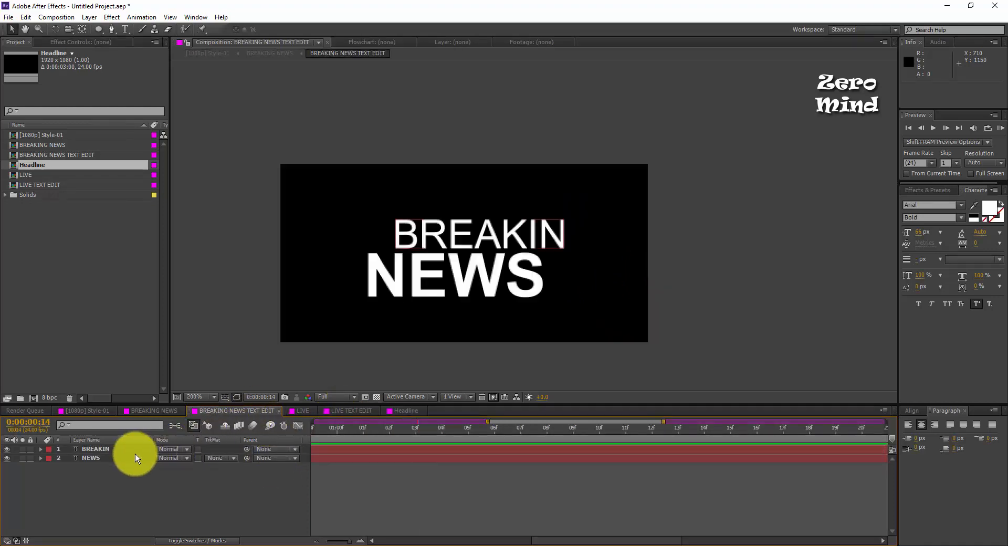
click(157, 412)
click(117, 476)
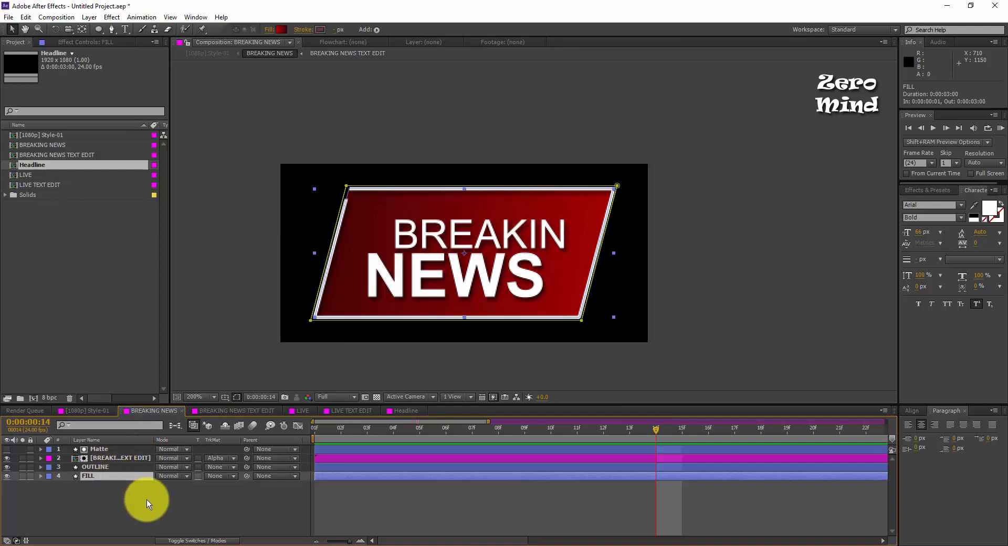
key(ctrl+c)
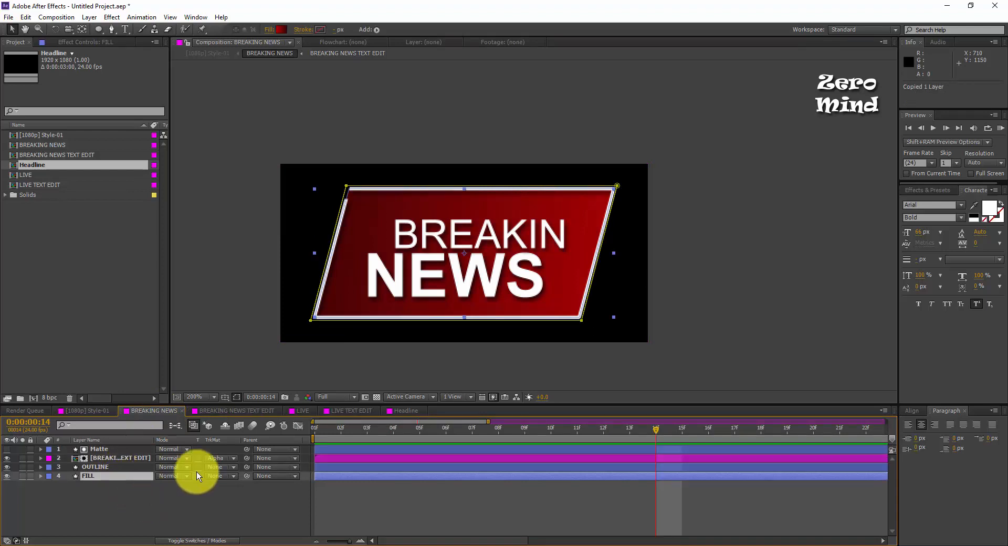
click(413, 413)
key(ctrl+v)
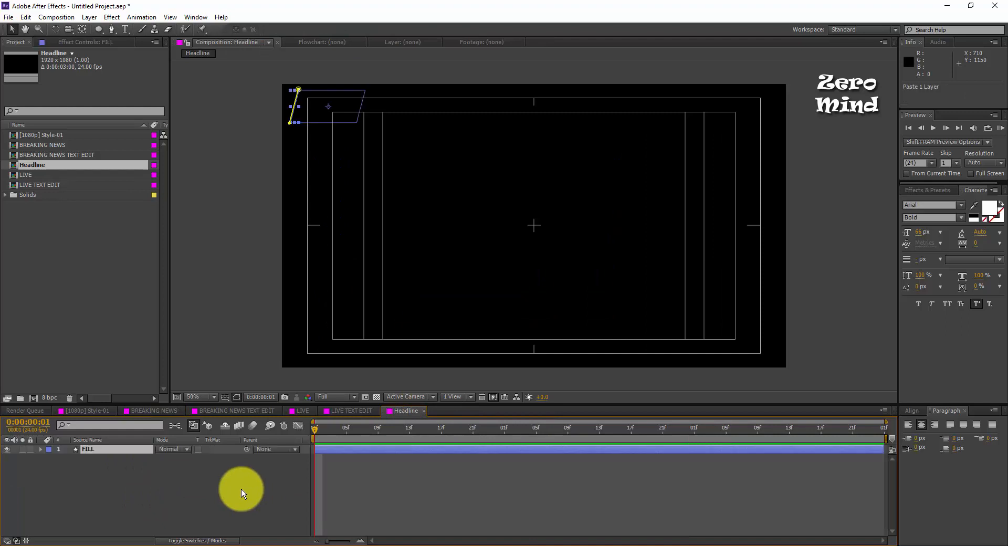
At 0:00:01:04, move the FILL shape to the frame's lower area and align its centre horizontally to the composition.
drag(342, 107, 425, 268)
click(138, 449)
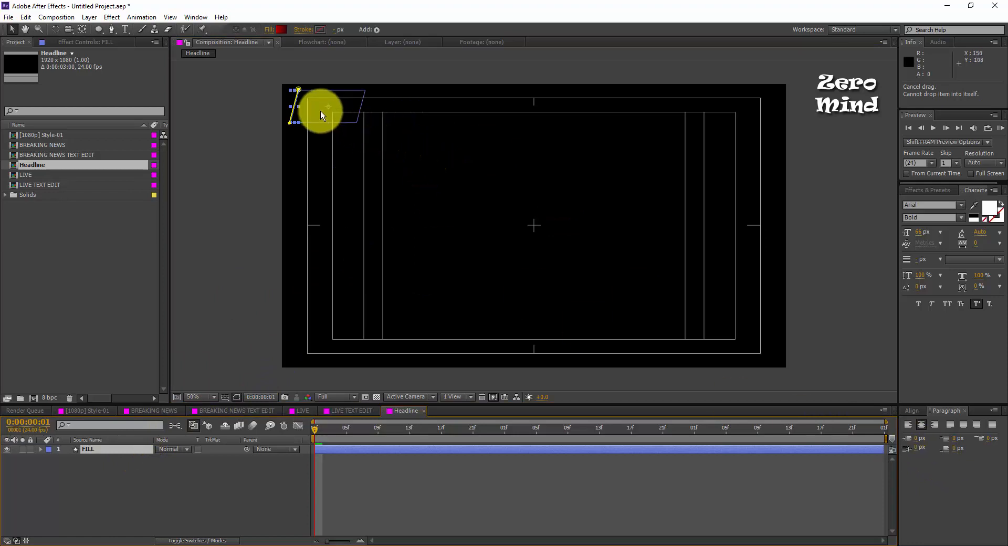
click(362, 428)
drag(350, 96, 521, 304)
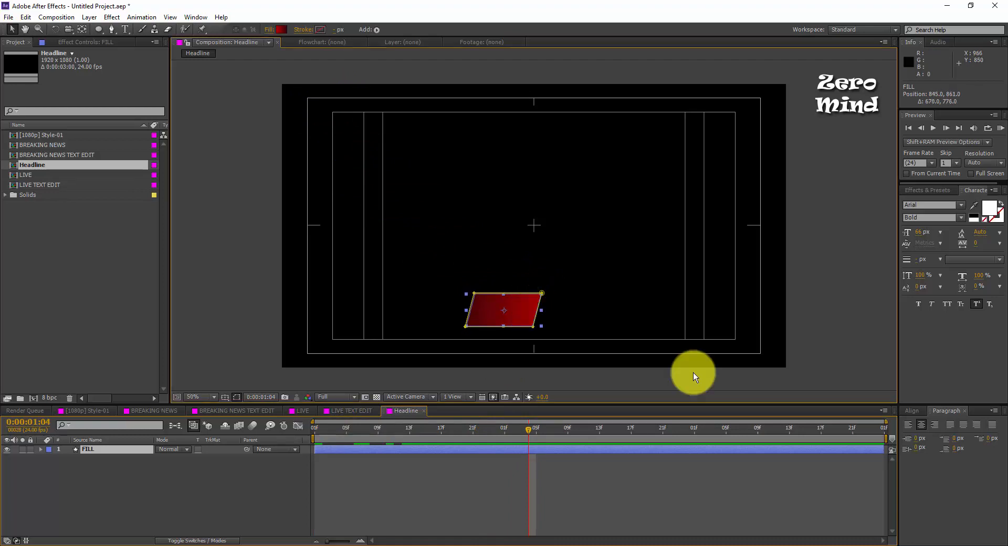
click(912, 410)
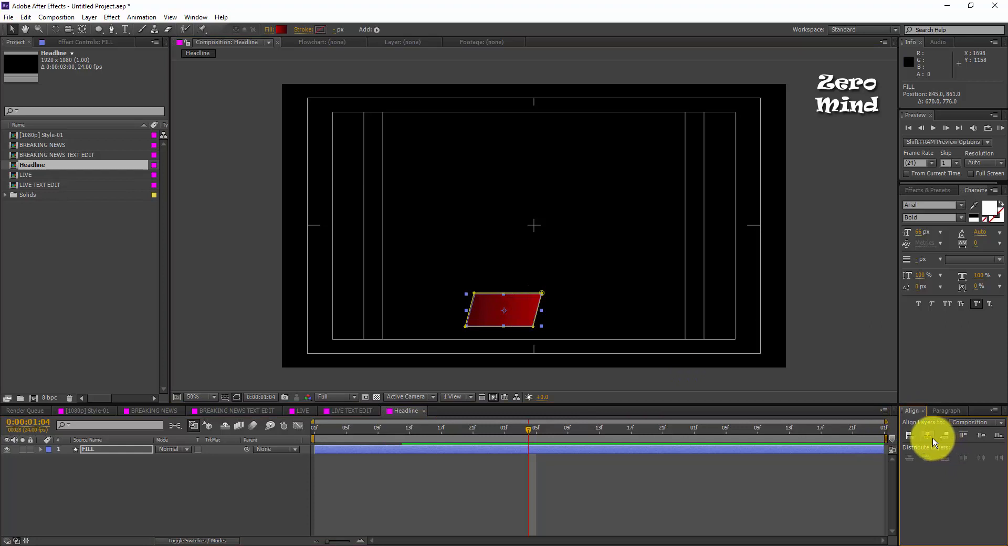
click(928, 436)
click(480, 495)
click(502, 327)
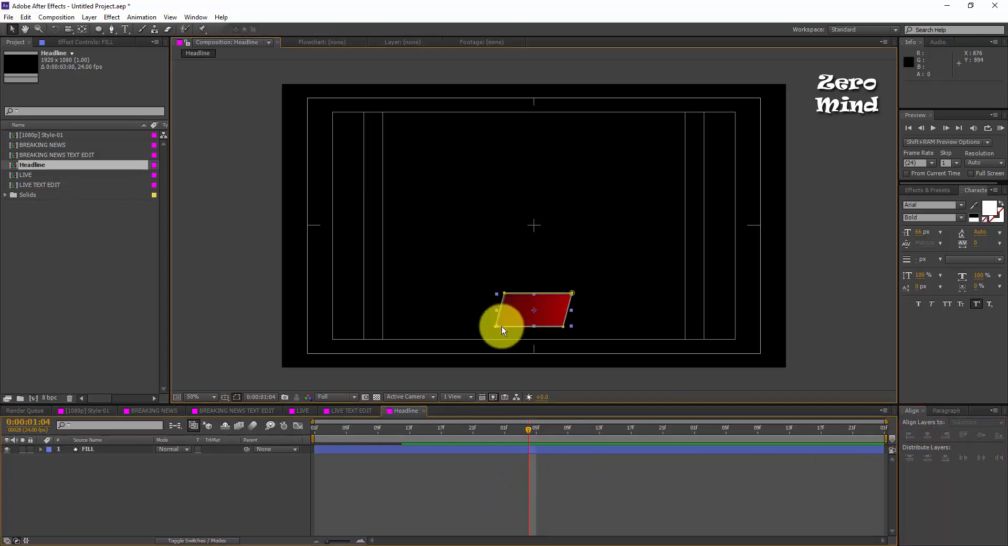
Set the mode of Mask 1 on the FILL layer to None.
click(59, 454)
click(43, 450)
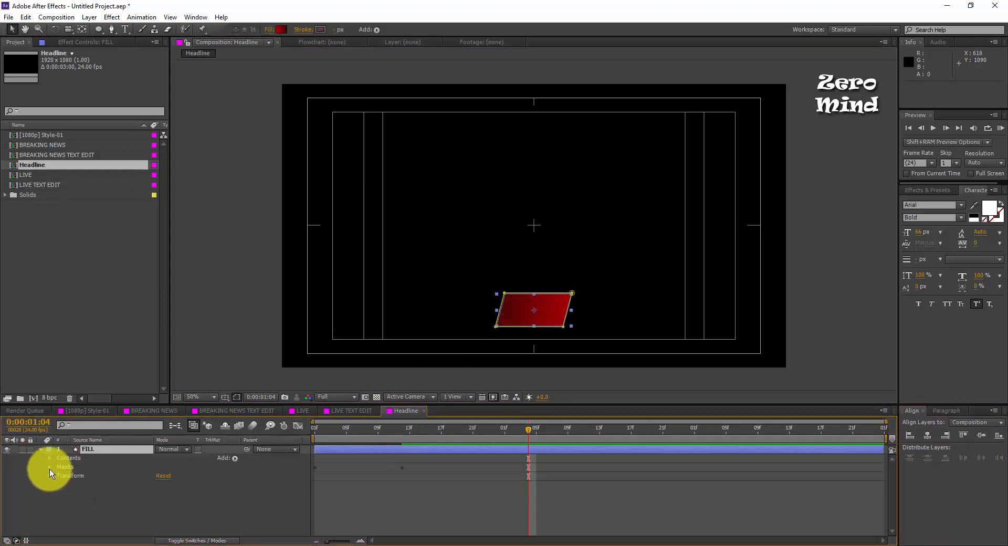
click(50, 467)
click(179, 476)
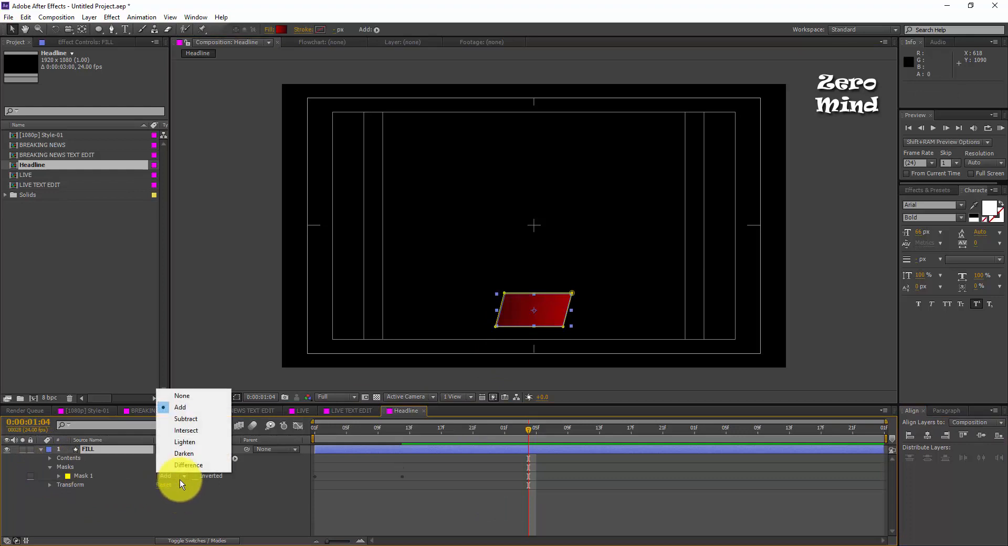
click(188, 397)
click(115, 505)
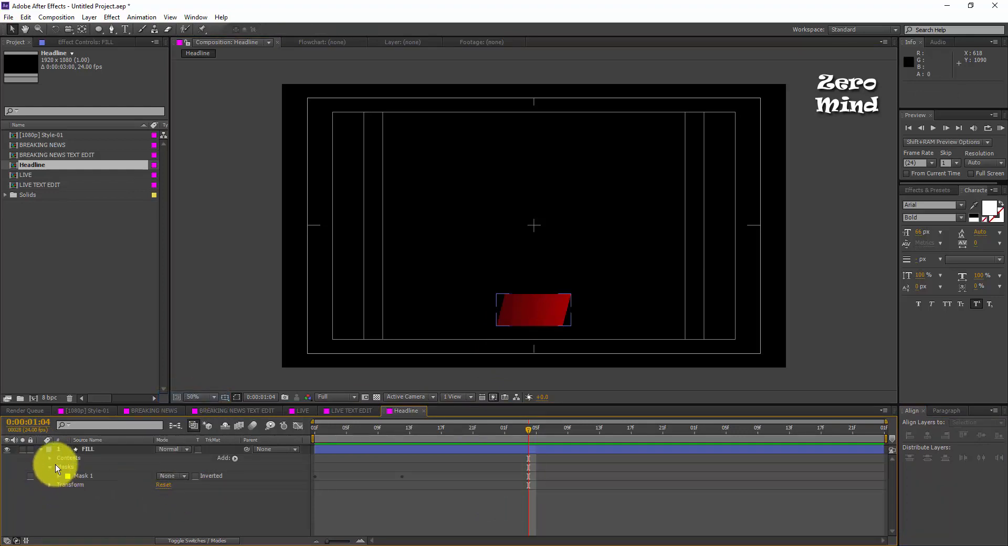
Widen the FILL layer's Rectangle Path 1 to a size of 1297.0, 122.4.
click(51, 458)
click(59, 467)
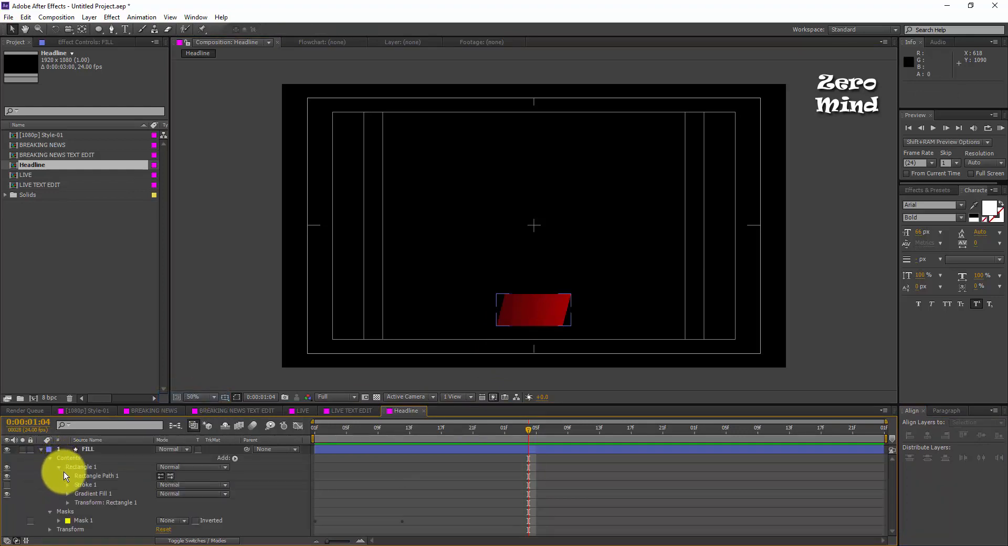
click(68, 475)
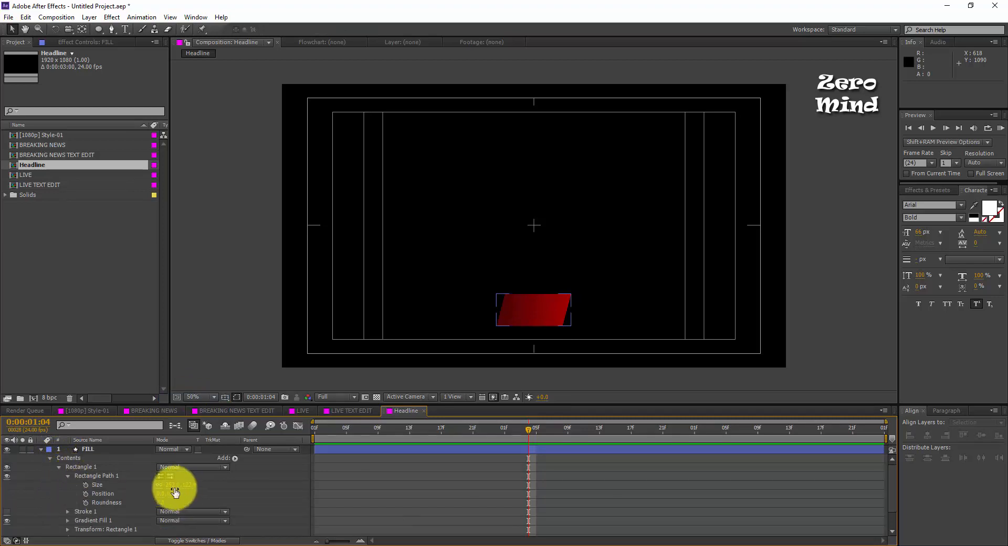
drag(169, 485, 194, 480)
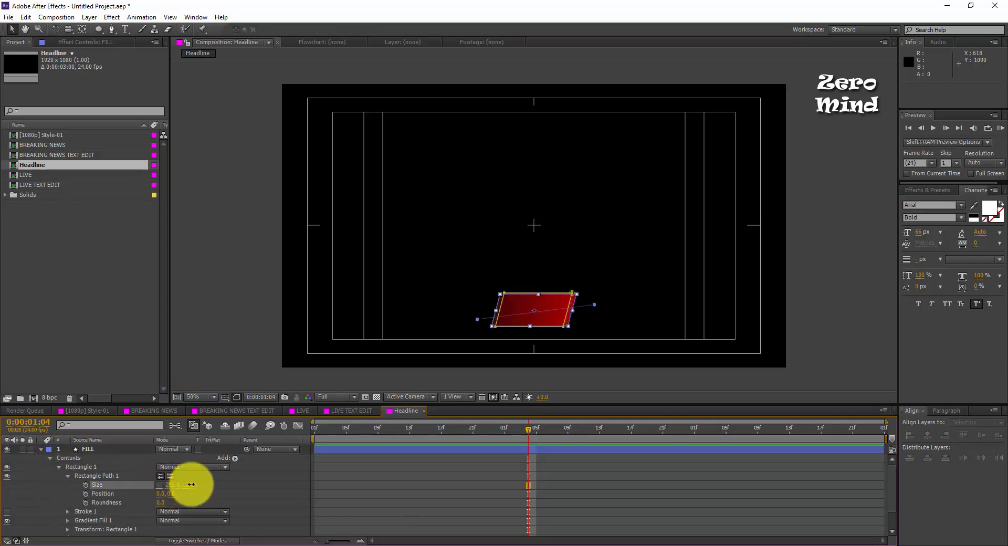
mouse_move(375, 505)
mouse_down()
mouse_move(531, 510)
mouse_move(765, 479)
mouse_move(717, 482)
mouse_up()
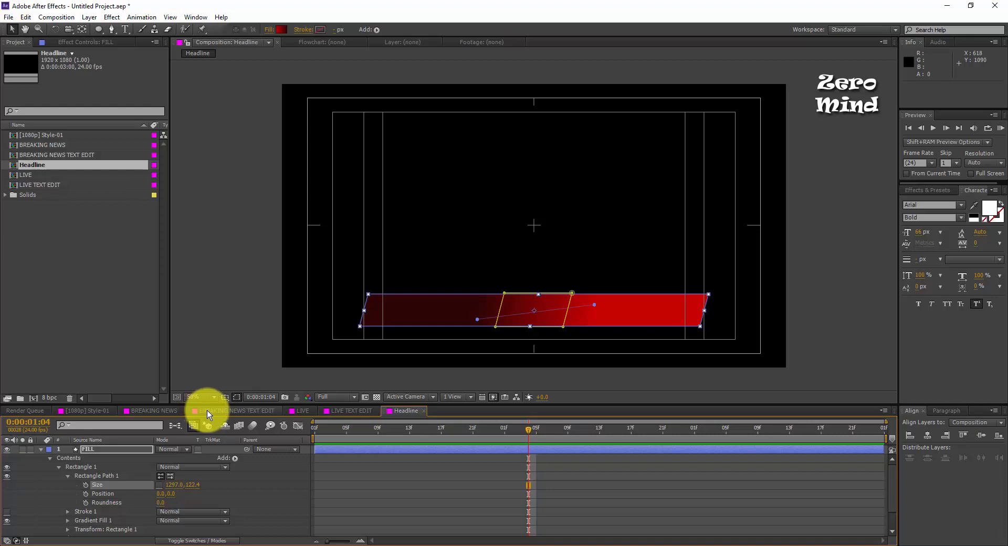
click(415, 495)
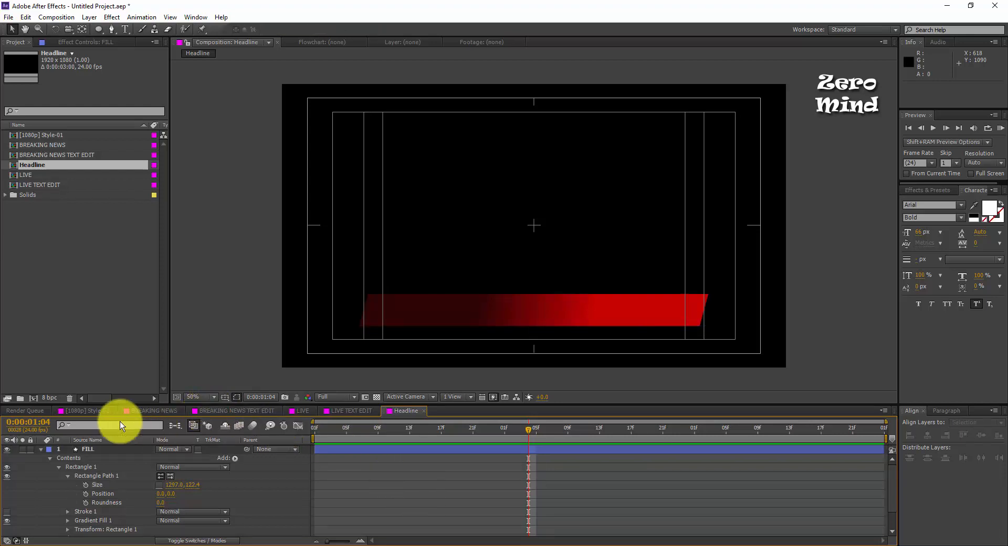
Add the Headline composition to [1080p] Style-01 as the lowest layer, beneath LIVE.
click(104, 411)
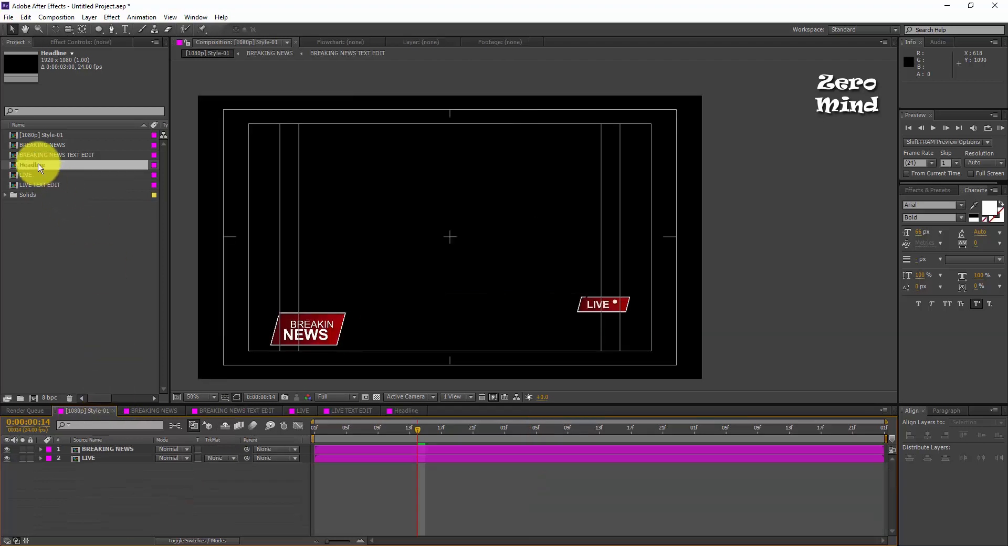
drag(37, 166, 80, 470)
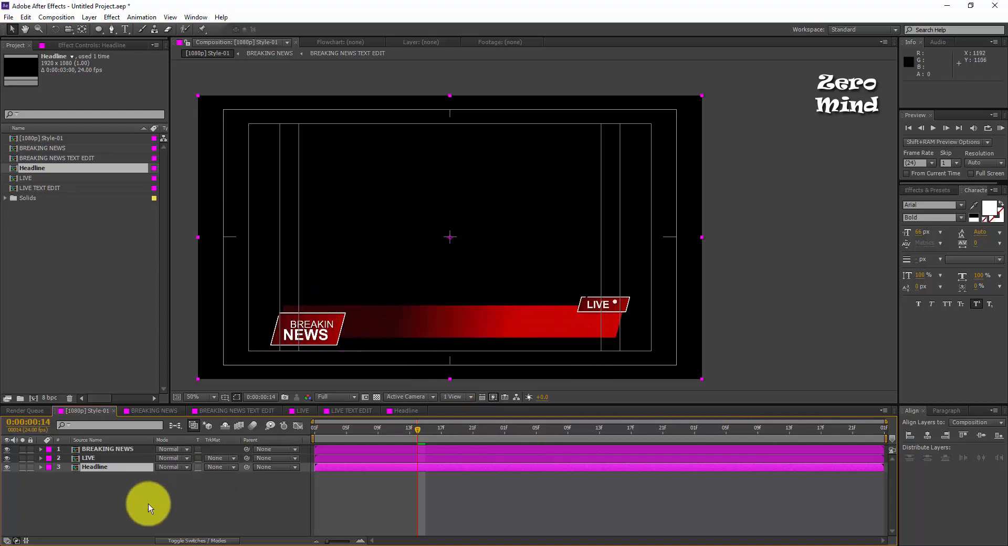
click(132, 494)
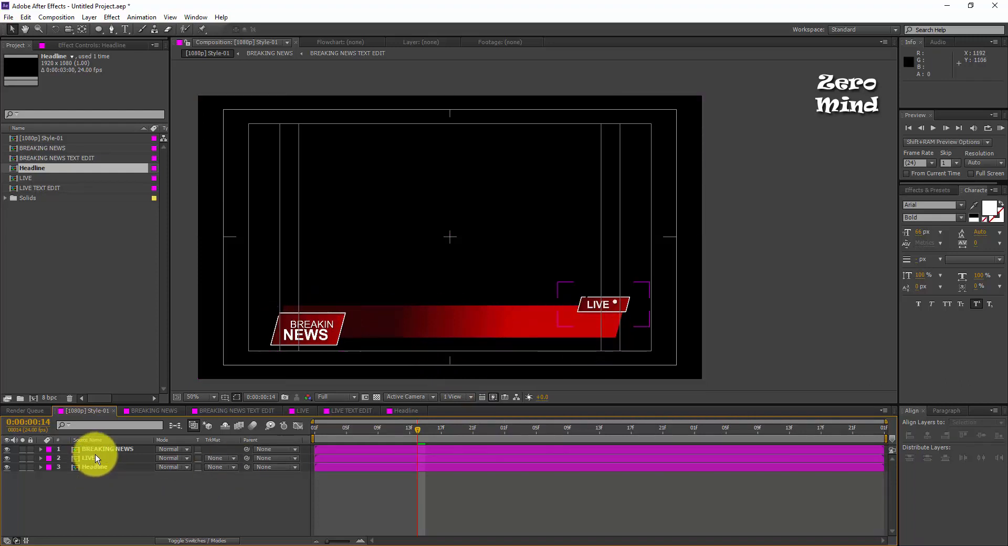
Copy the BREAKING NEWS and LIVE layers from [1080p] Style-01 into the Headline composition, above FILL.
click(95, 456)
ctrl+click(105, 449)
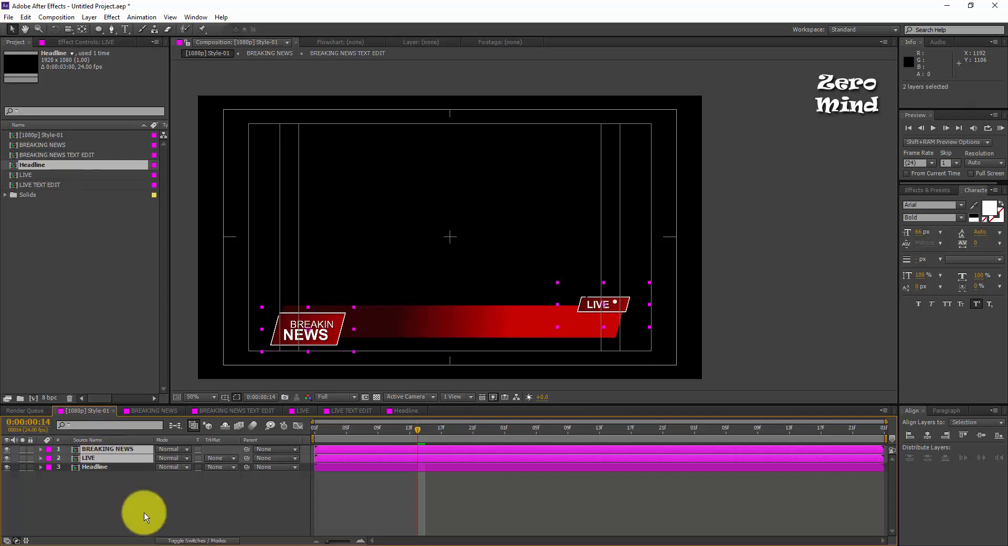
click(150, 509)
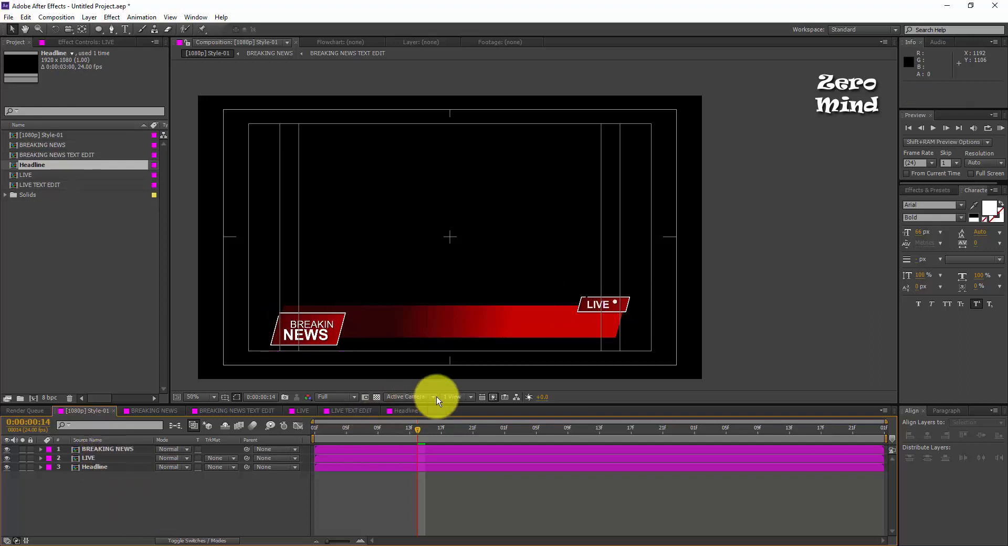
click(399, 413)
click(40, 450)
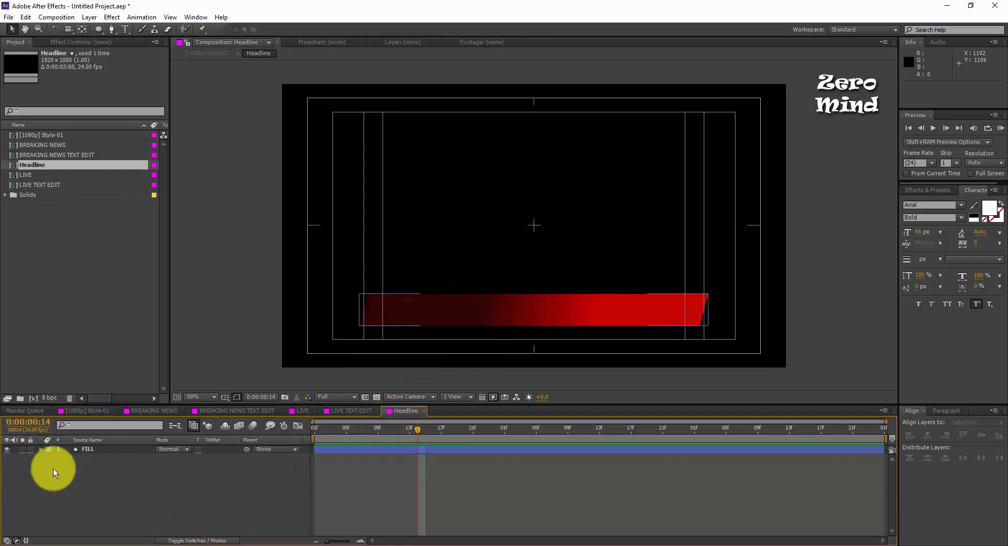
key(ctrl+v)
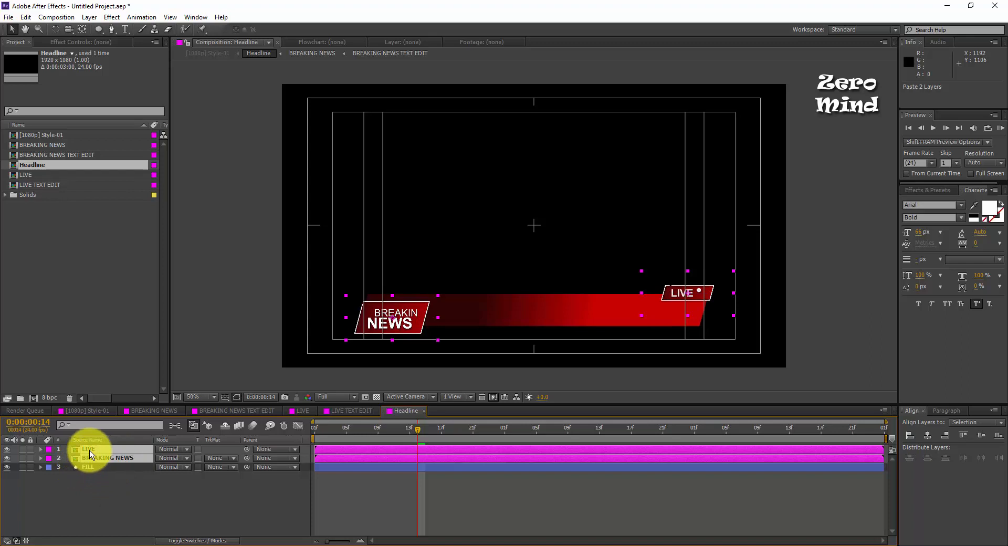
Turn the LIVE and BREAKING NEWS layers in Headline into guide layers.
right_click(89, 453)
click(137, 160)
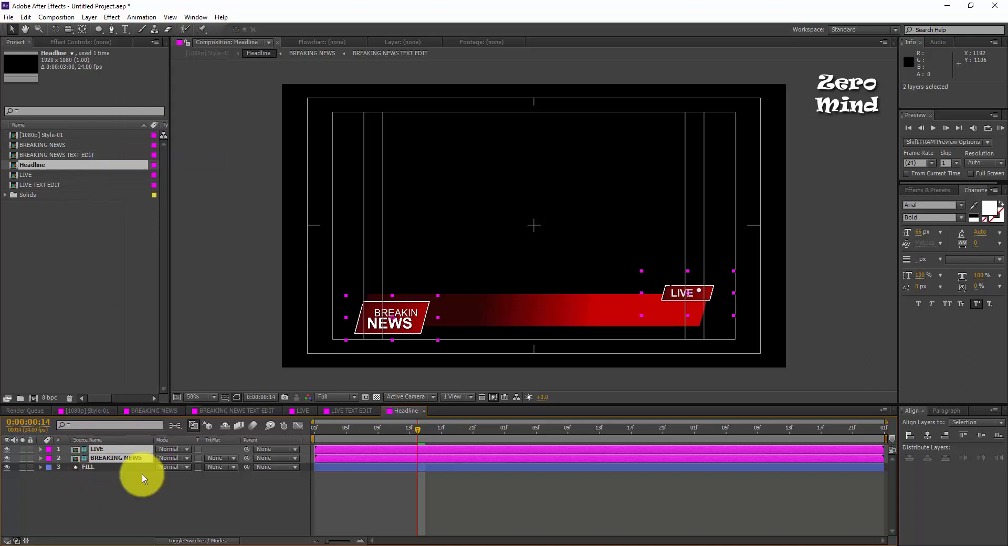
click(140, 497)
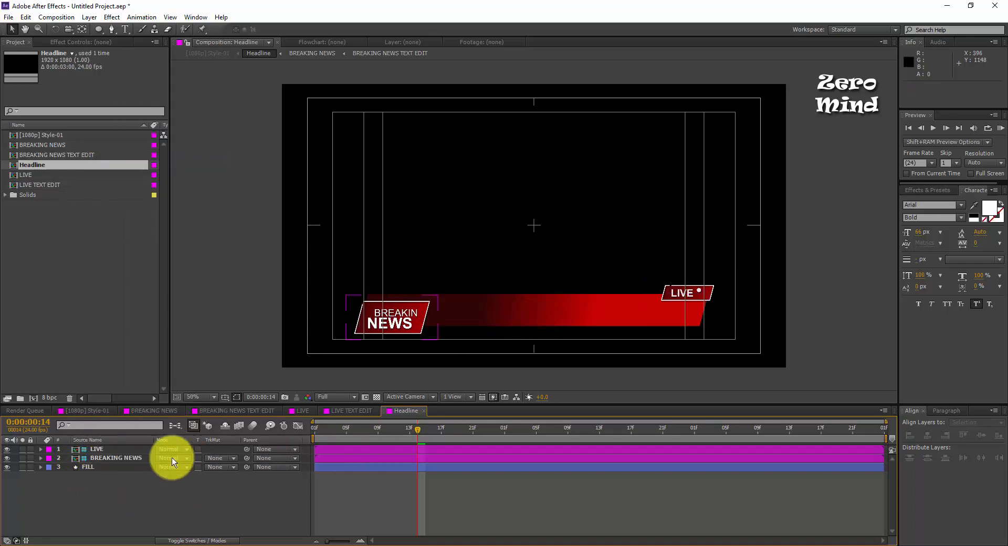
Narrow the FILL layer's Rectangle Path 1 to a size of 1136.0, 122.4.
click(140, 467)
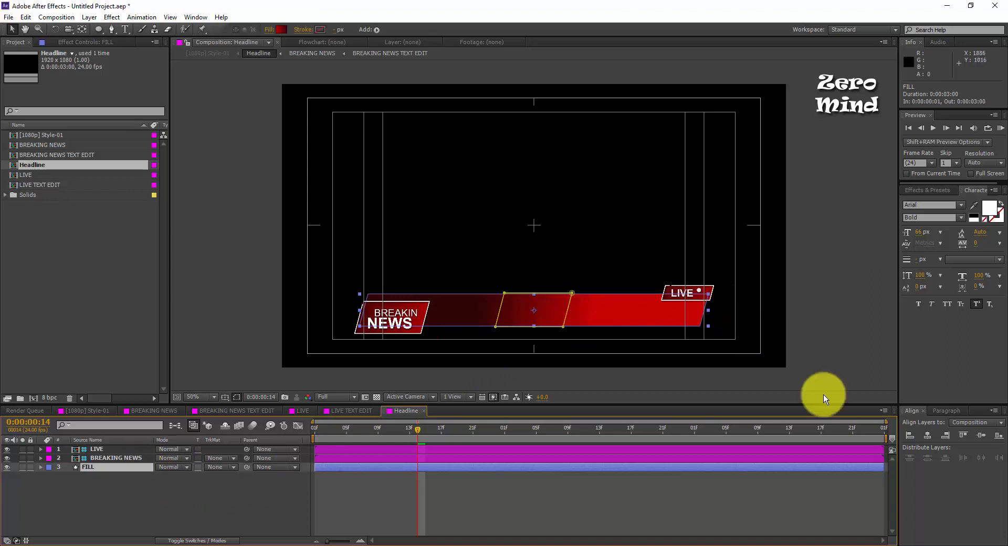
click(40, 467)
scroll(105, 475, down, 1)
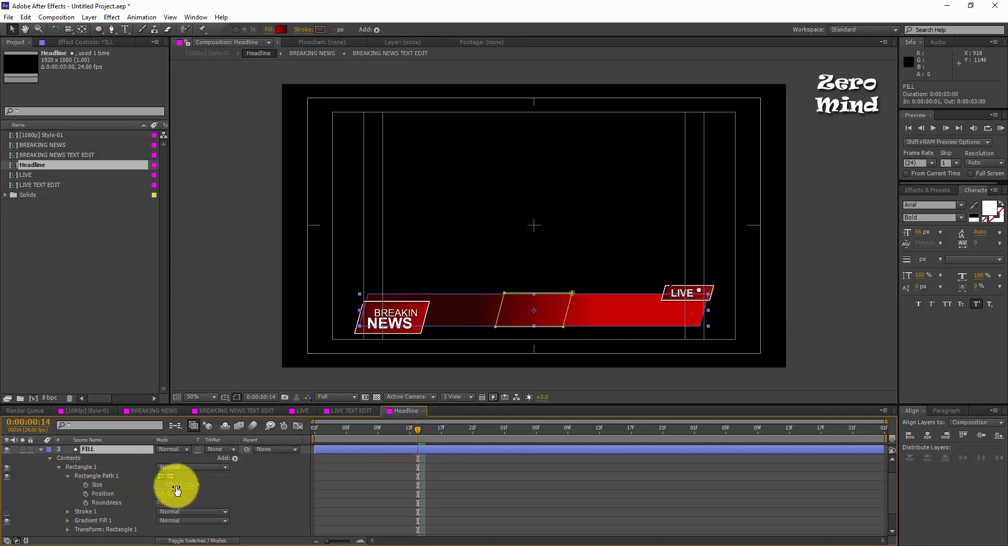
drag(171, 486, 89, 486)
click(281, 497)
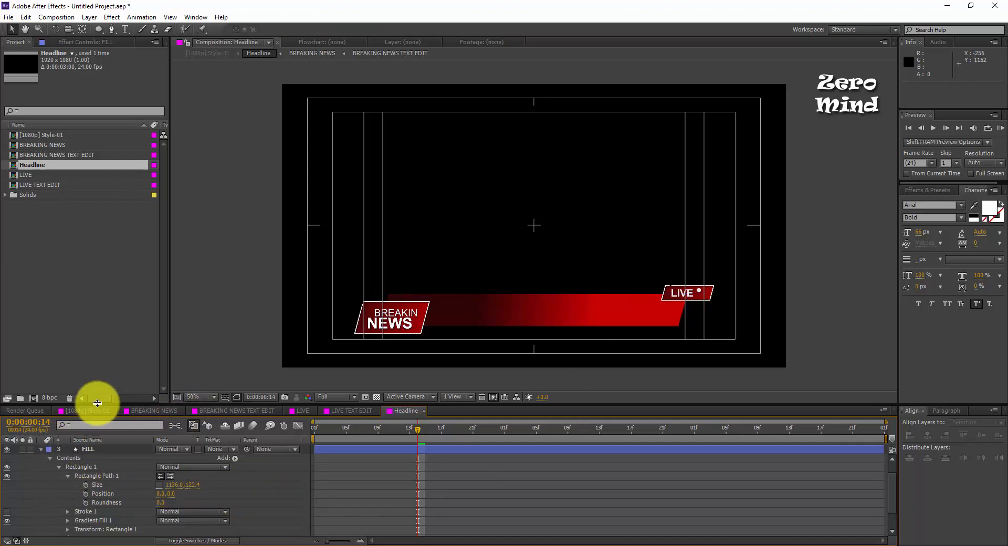
Turn off the visibility of the LIVE and BREAKING NEWS guide layers and hide them from the Headline timeline as shy layers.
drag(96, 405, 103, 368)
scroll(95, 436, up, 1)
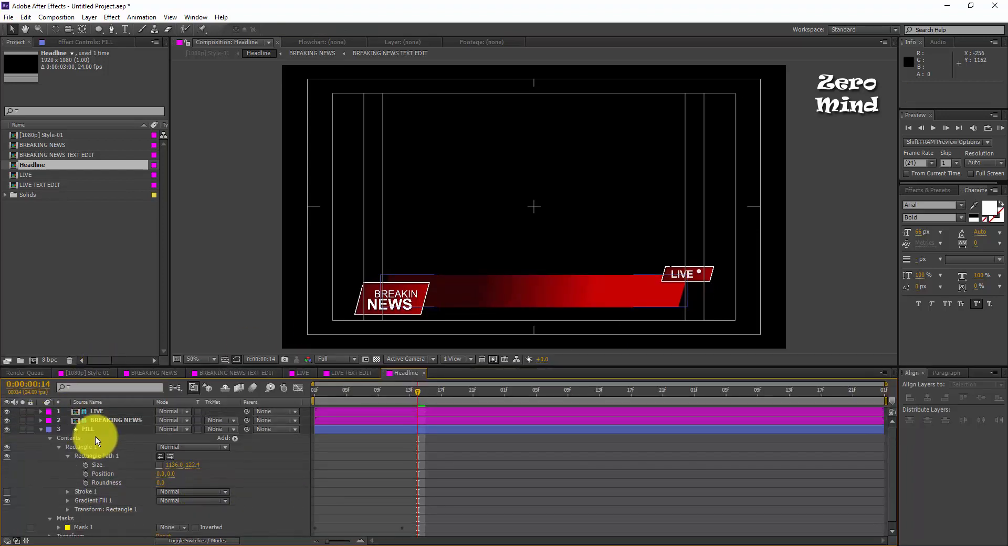
click(40, 429)
click(7, 421)
click(7, 412)
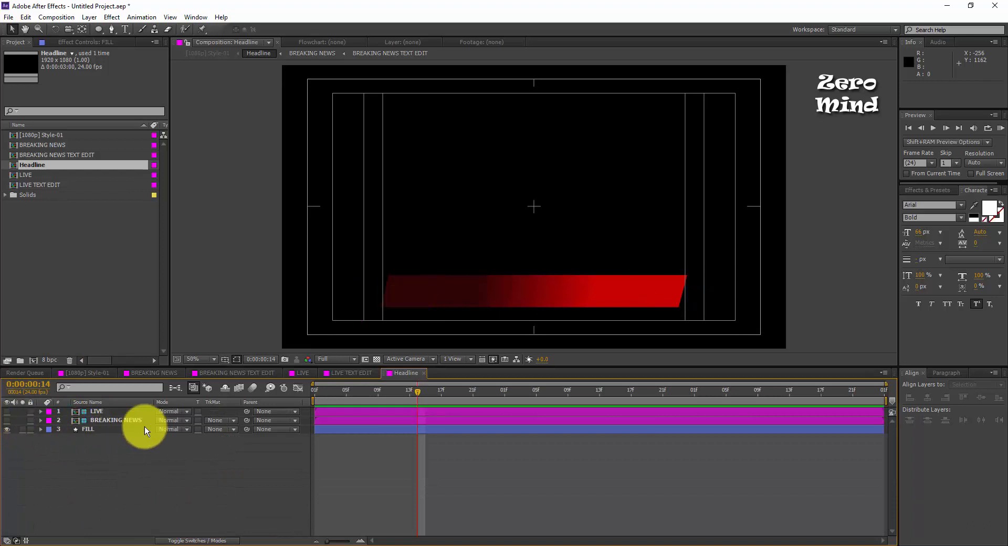
key(F4)
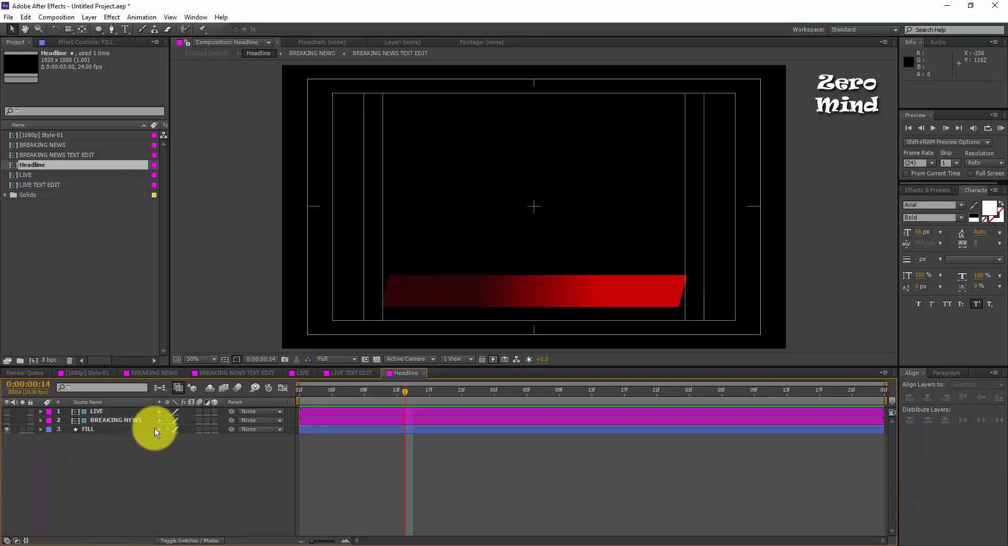
click(210, 388)
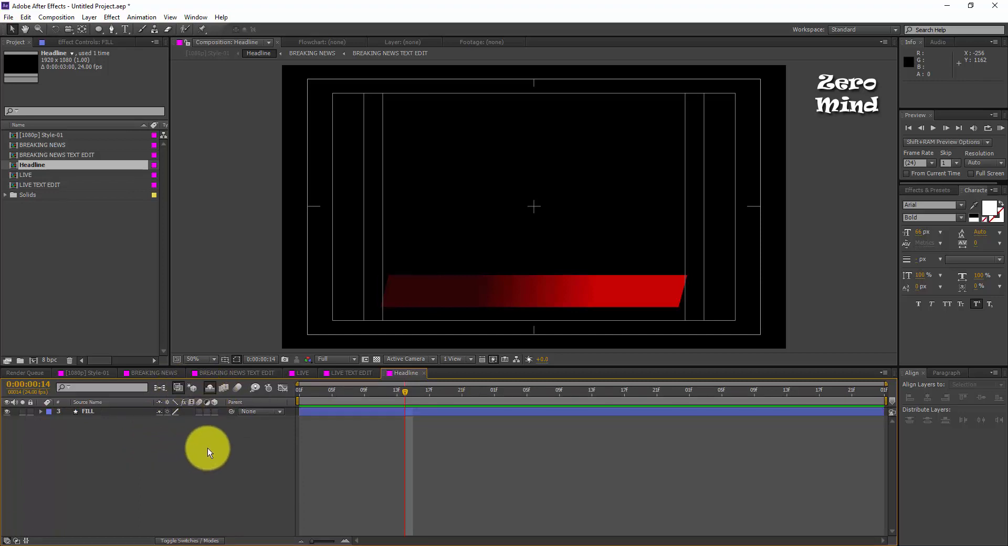
Change the FILL layer's Gradient Fill 1 colors to run from white FFFFFF to black 000000.
click(111, 411)
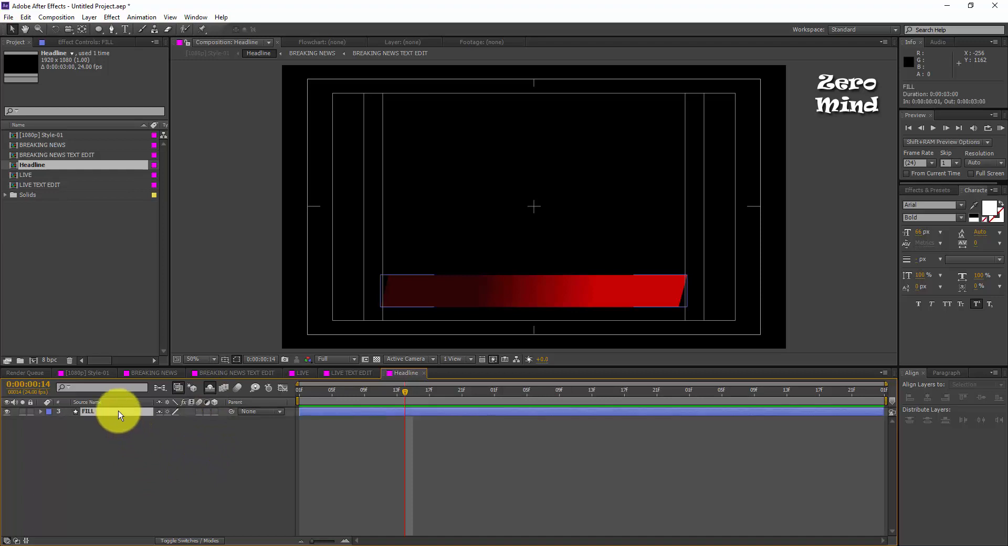
click(41, 411)
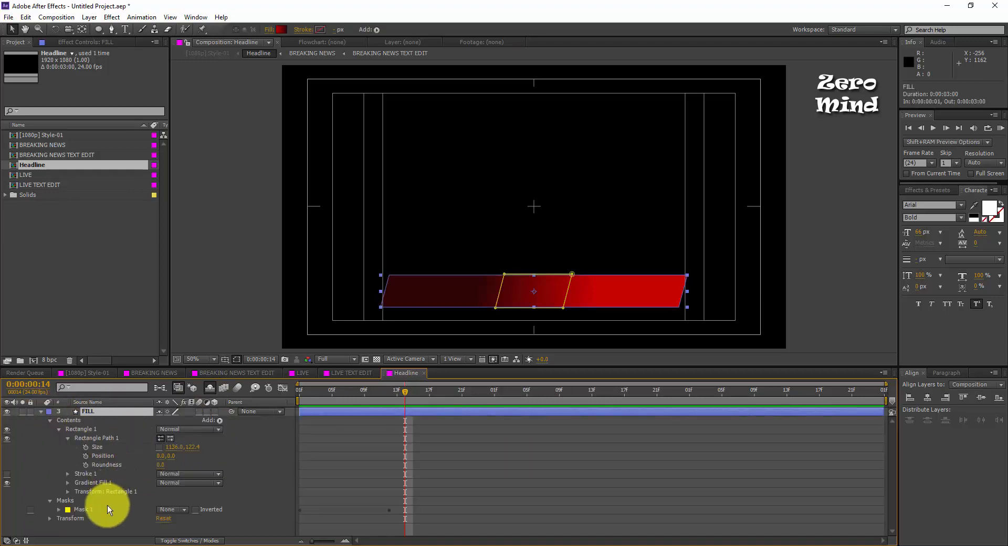
click(68, 482)
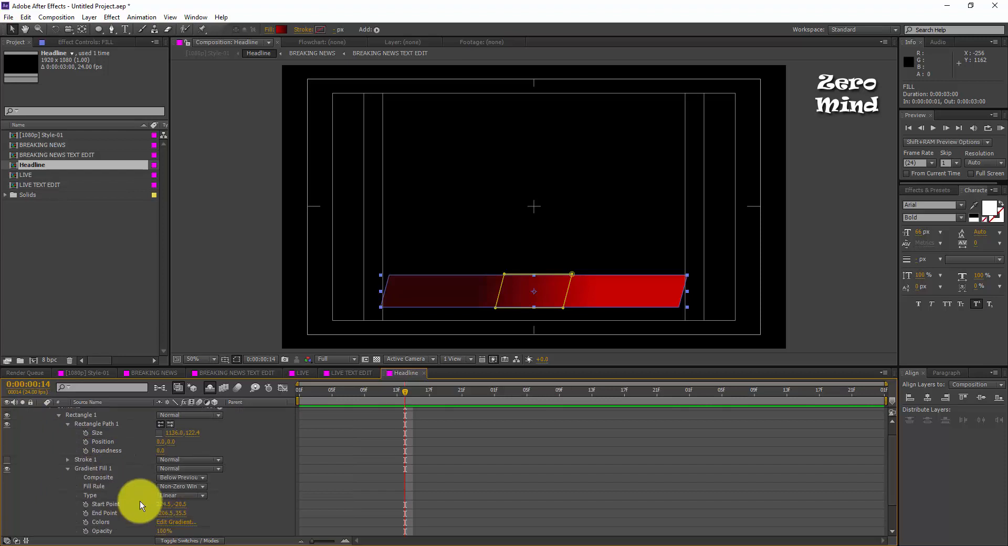
scroll(253, 509, down, 1)
click(183, 497)
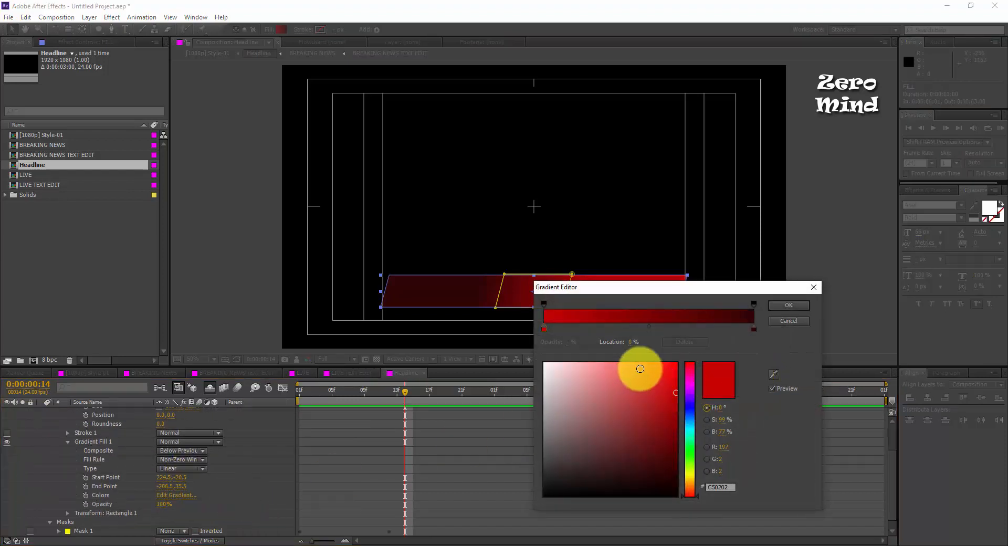
click(555, 376)
drag(527, 361, 510, 347)
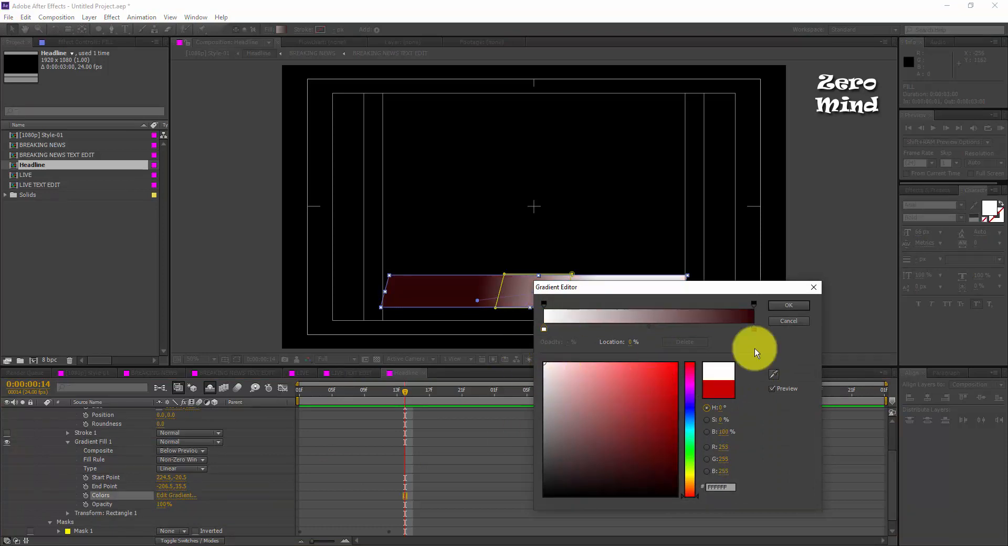
click(755, 329)
drag(609, 464, 543, 517)
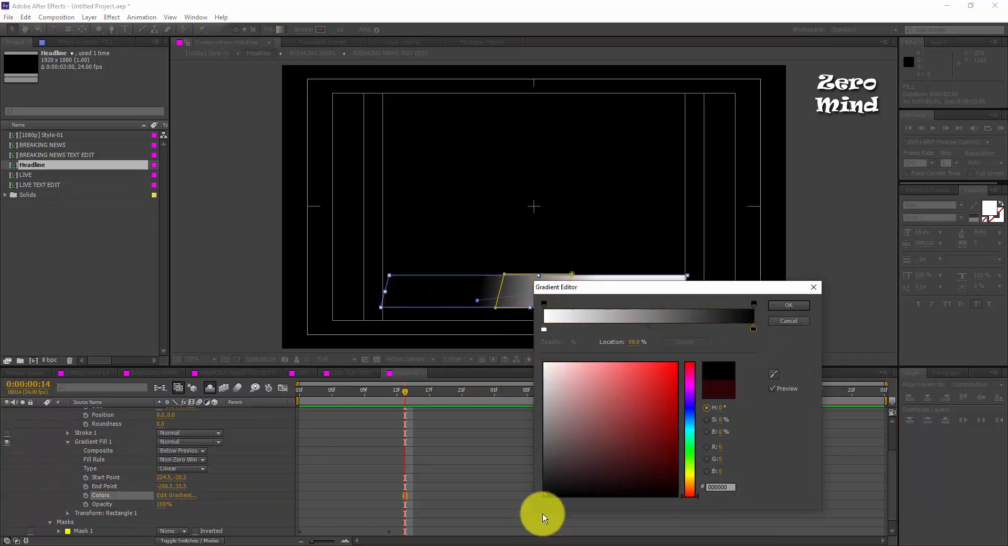
click(787, 306)
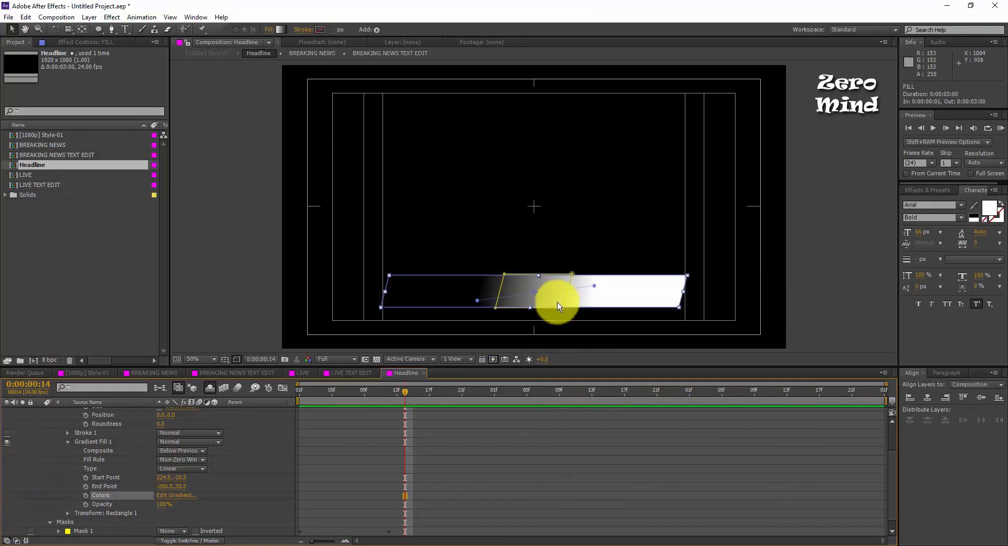
Stretch the FILL gradient beyond both ends of the bar, with its start point about 831, -18 and end point about -952, 35.
drag(595, 287, 734, 291)
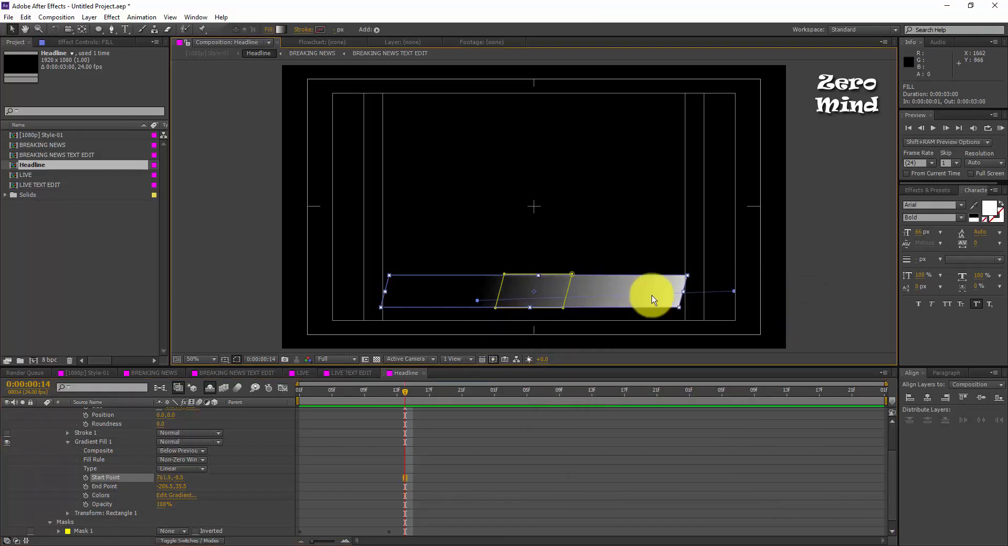
drag(478, 302, 284, 303)
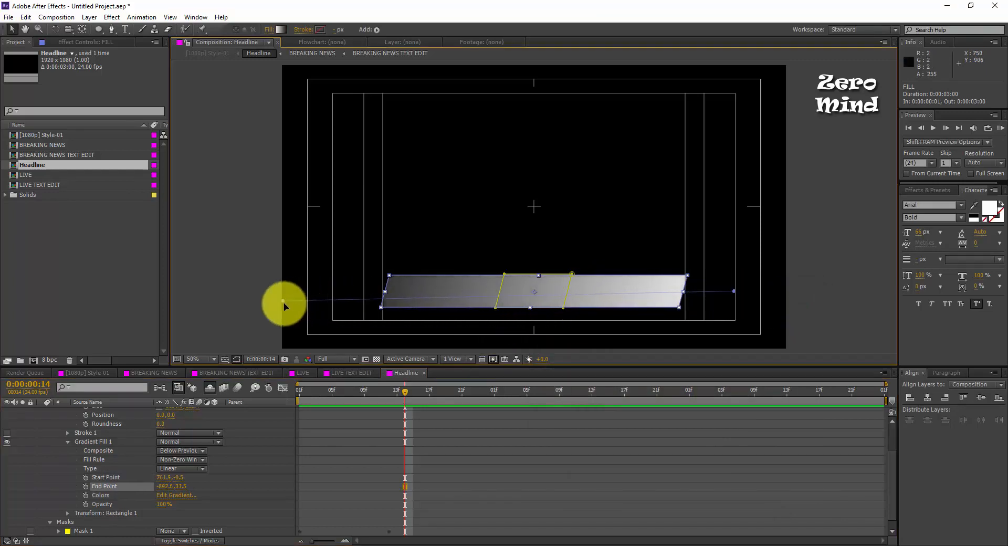
drag(733, 291, 753, 287)
click(328, 462)
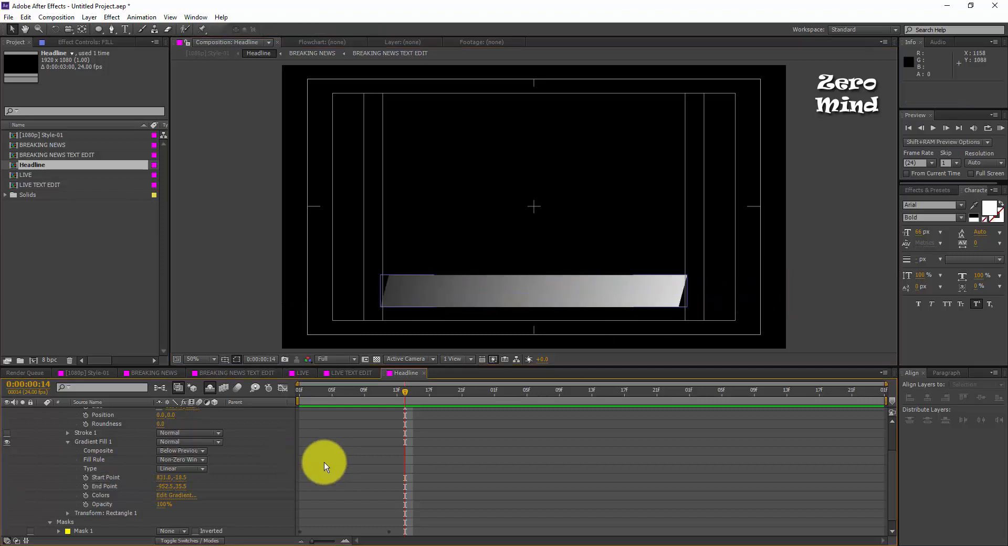
scroll(92, 462, up, 2)
click(68, 469)
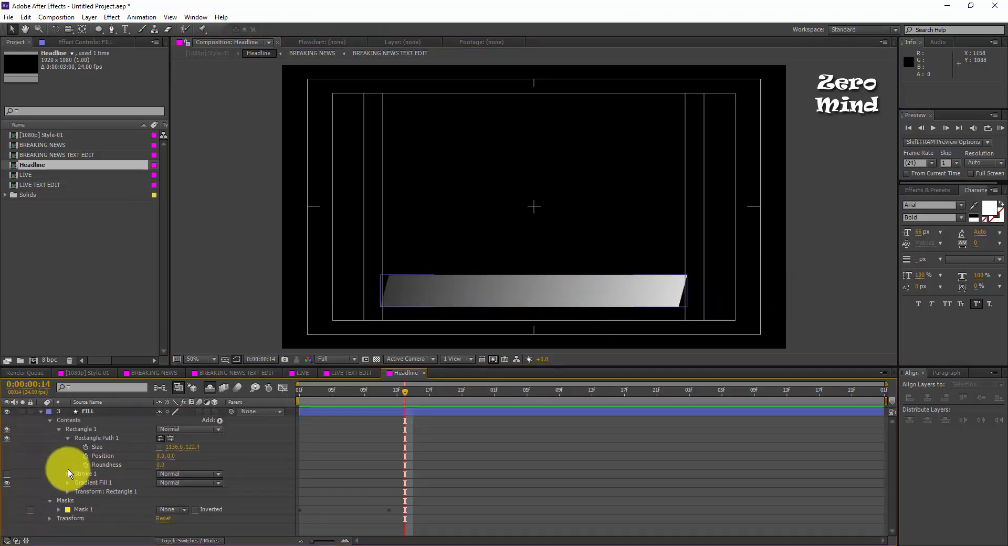
At the Mask Path keyframe at 0:00:00:12, move Mask 1's two right-hand vertices out to just past the bar's right end.
click(59, 509)
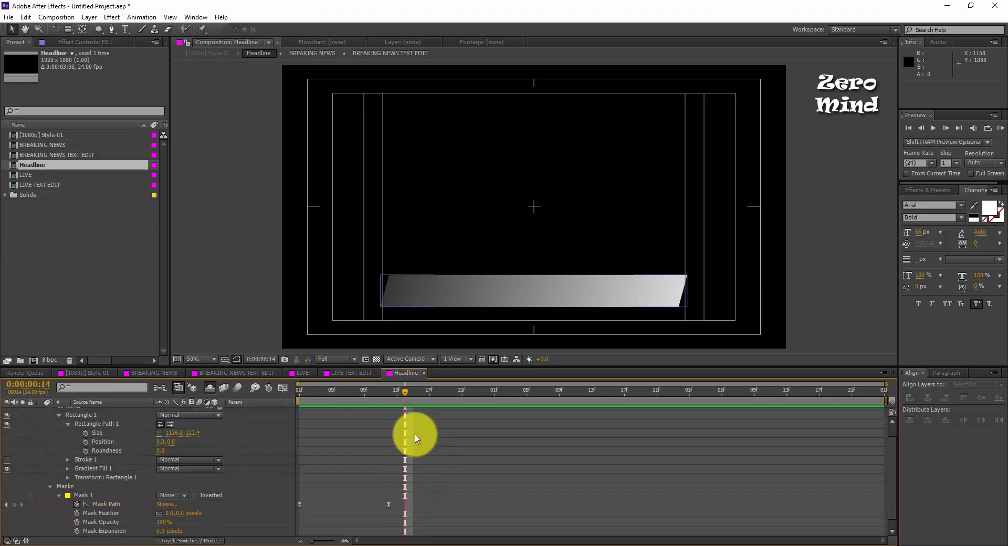
click(390, 402)
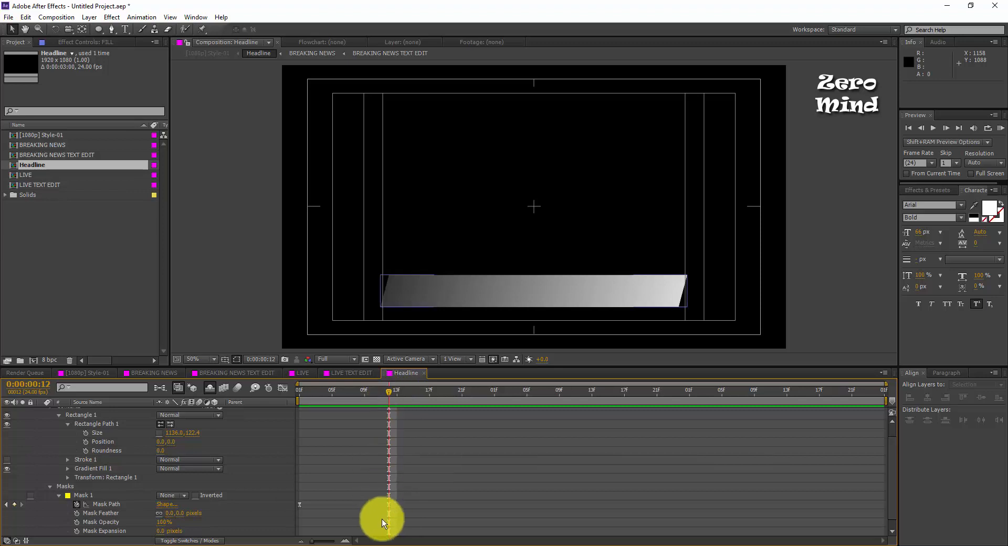
click(389, 504)
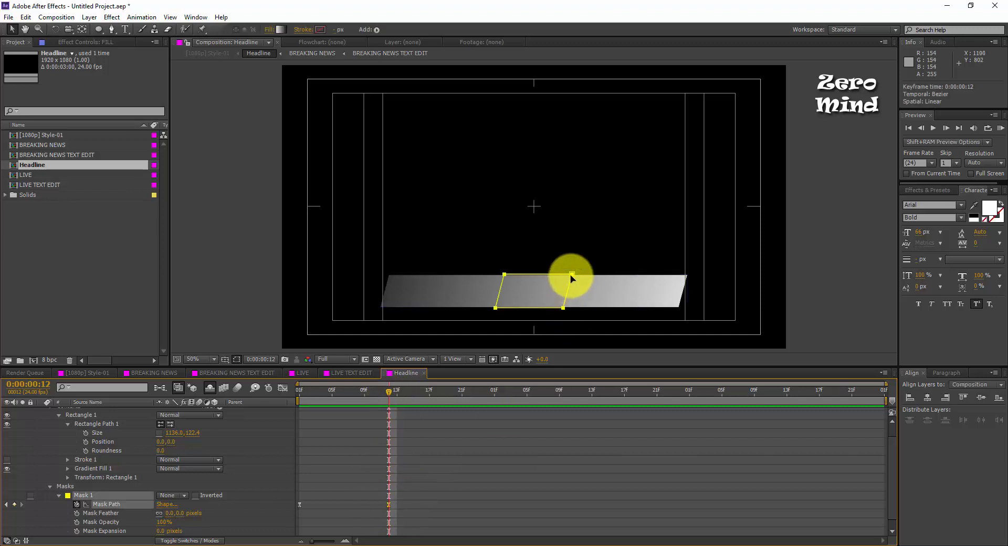
double_click(570, 291)
key(Escape)
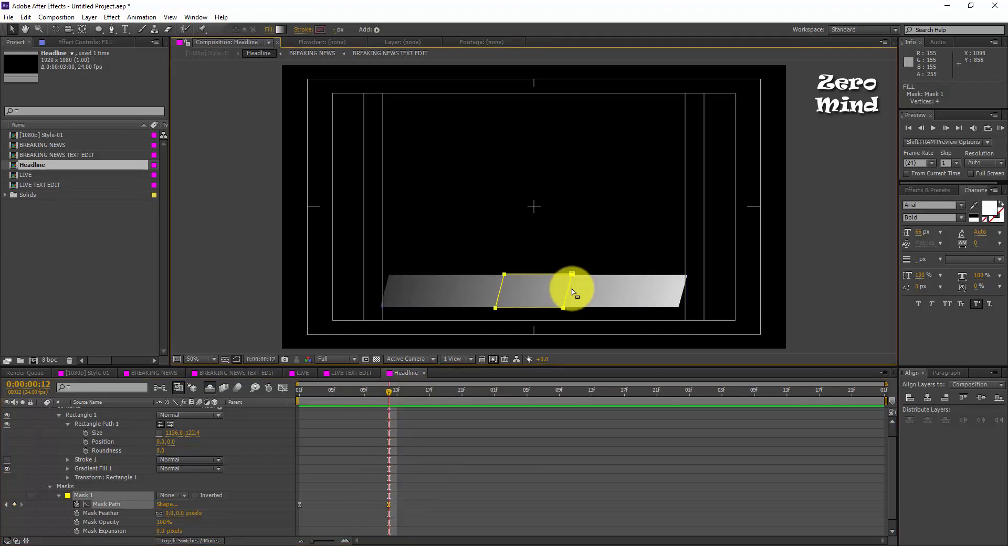
drag(593, 262, 550, 318)
key(shift+Right)
key(shift+Right)
key(shift+Right)
key(shift+Right)
key(shift+Right)
key(shift+Right)
key(shift+Right)
key(shift+Right)
key(shift+Right)
key(shift+Right)
key(shift+Right)
key(shift+Right)
key(shift+Right)
key(shift+Right)
key(shift+Right)
key(shift+Right)
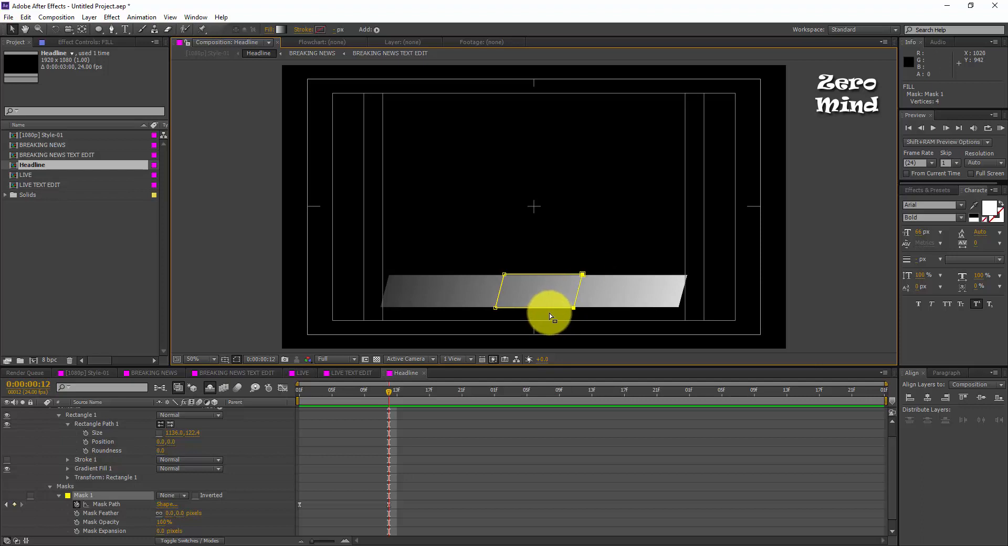
key(shift+Left)
key(shift+Left)
key(shift+Left)
key(shift+Left)
key(shift+Left)
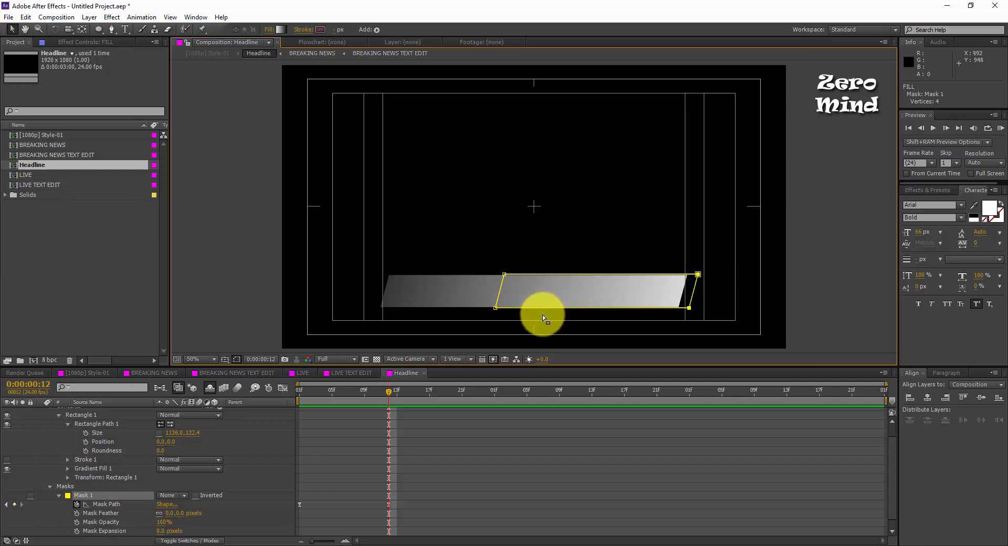
key(Right)
key(Right)
key(Right)
key(Left)
key(Left)
key(Left)
key(Left)
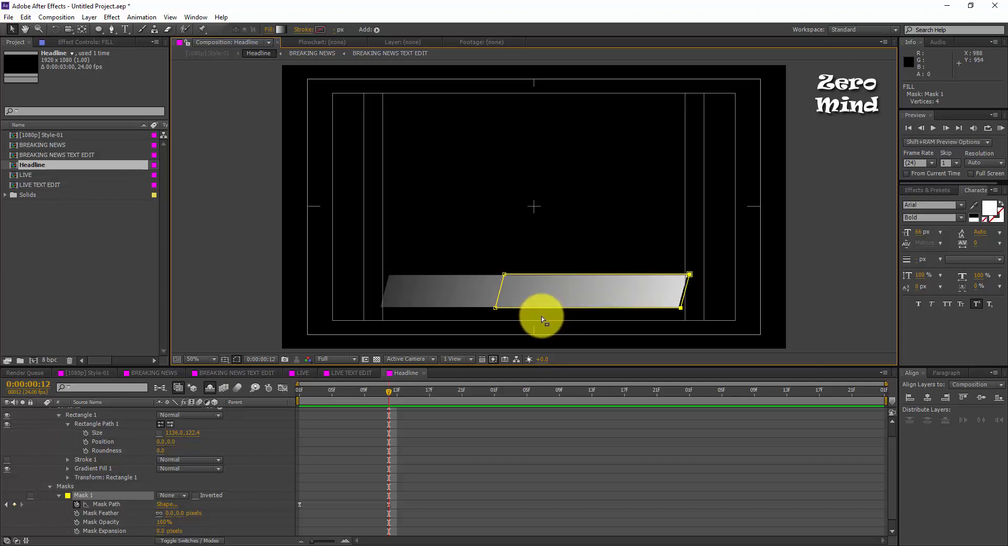
Move Mask 1's two left-hand vertices out to just past the bar's left end at 0:00:00:12.
drag(528, 263, 458, 322)
key(shift+Left)
key(shift+Left)
key(shift+Left)
key(shift+Left)
key(shift+Left)
key(shift+Left)
key(shift+Left)
key(shift+Left)
key(shift+Left)
key(shift+Left)
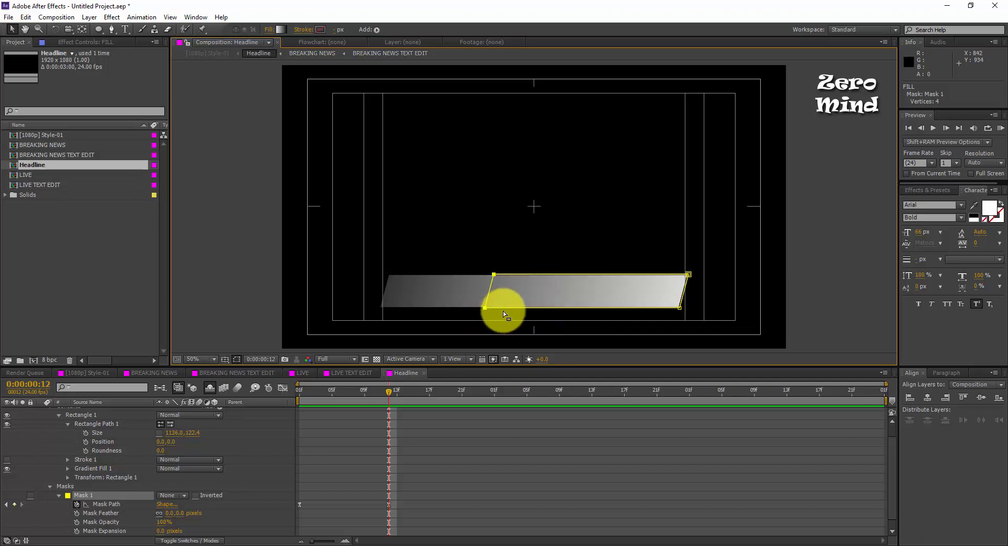
key(shift+Left)
key(shift+Left)
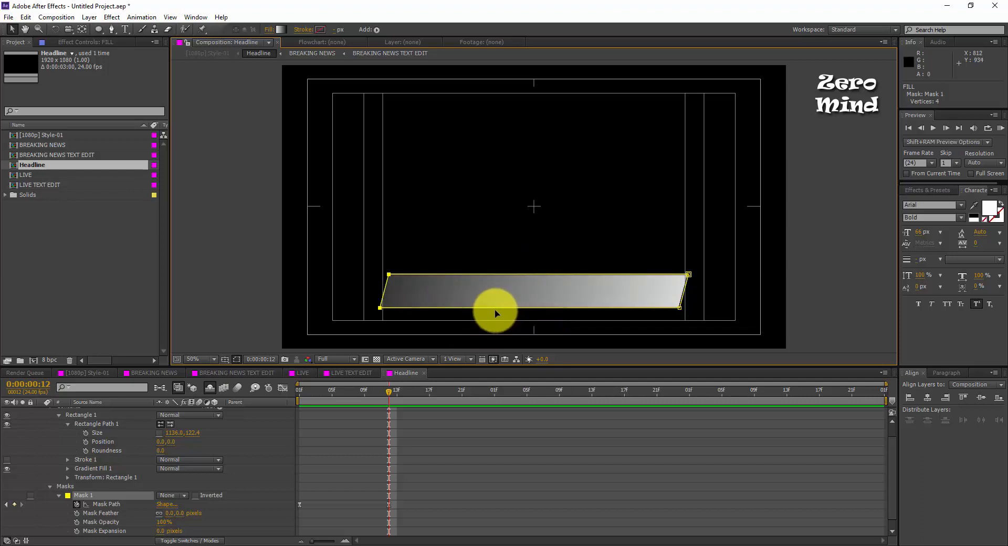
key(Right)
key(Right)
key(Right)
key(Right)
key(Right)
key(Right)
key(Right)
key(Right)
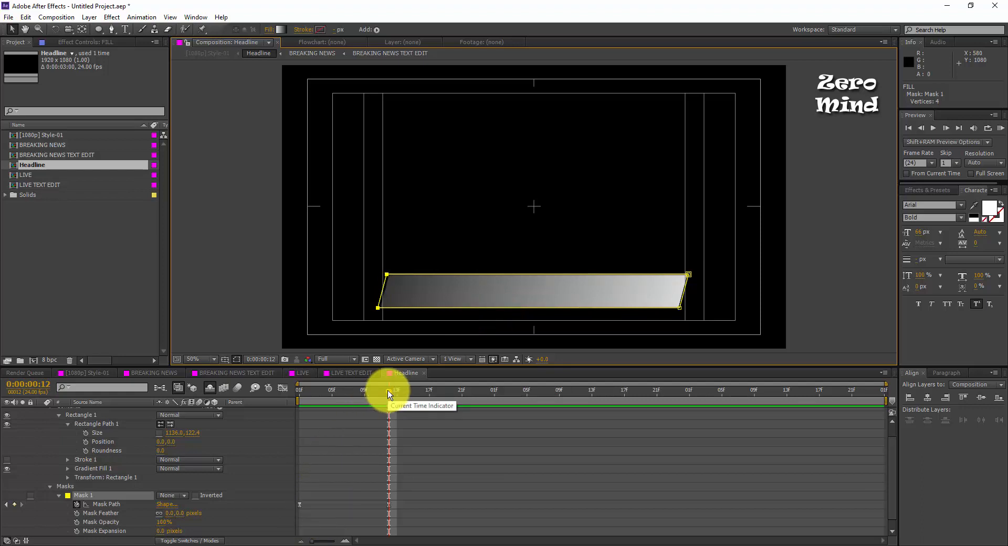
Delete the Mask Path keyframe at 0:00:00:01 on the FILL layer.
drag(389, 395, 292, 399)
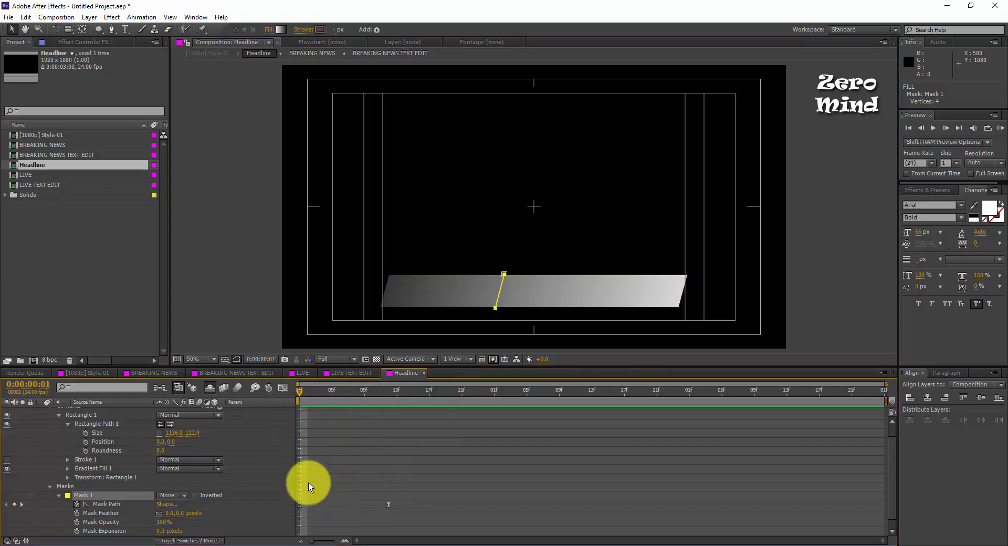
click(298, 504)
key(Delete)
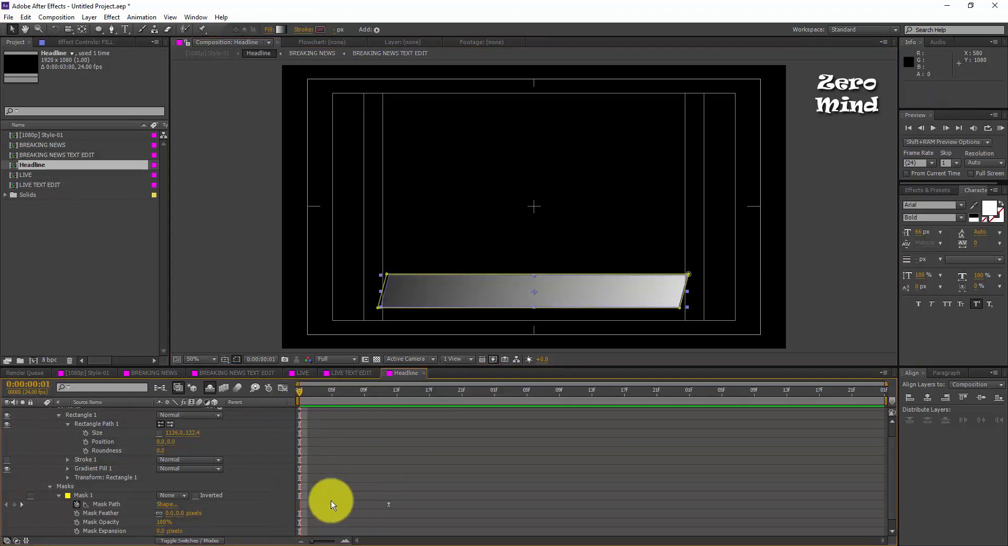
At 0:00:00:01, collapse Mask 1 onto the bar's left end by moving its right-hand vertices against the left-hand ones.
click(691, 273)
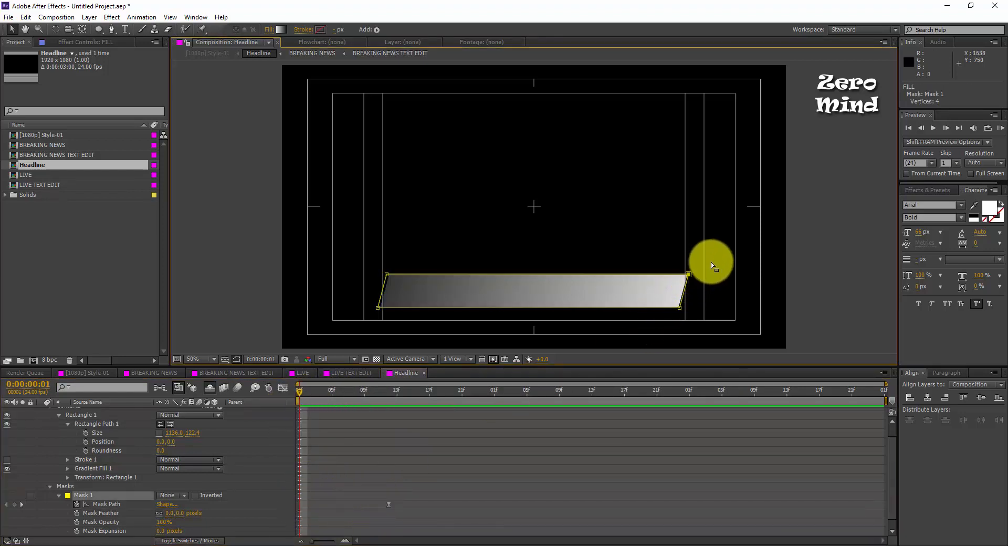
drag(710, 260, 660, 332)
key(shift+Left)
key(shift+Left)
key(shift+Left)
key(shift+Left)
key(shift+Left)
key(shift+Left)
key(shift+Left)
key(shift+Left)
key(shift+Left)
key(shift+Left)
key(shift+Left)
key(shift+Left)
key(shift+Left)
key(shift+Left)
key(shift+Left)
key(shift+Left)
key(shift+Left)
key(shift+Left)
key(shift+Left)
key(shift+Left)
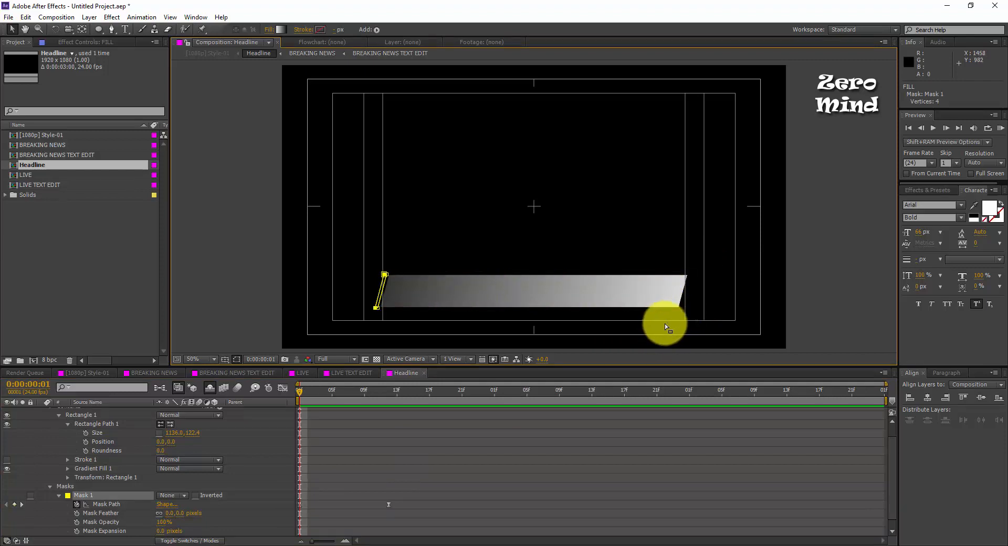
key(shift+Right)
key(shift+Right)
key(Left)
key(Left)
key(Left)
key(Left)
key(Left)
key(Left)
key(Left)
key(Left)
key(Left)
key(Left)
key(Left)
key(Left)
key(Left)
key(Left)
key(Left)
Set the mode of Mask 1 on the FILL layer to Add.
click(592, 441)
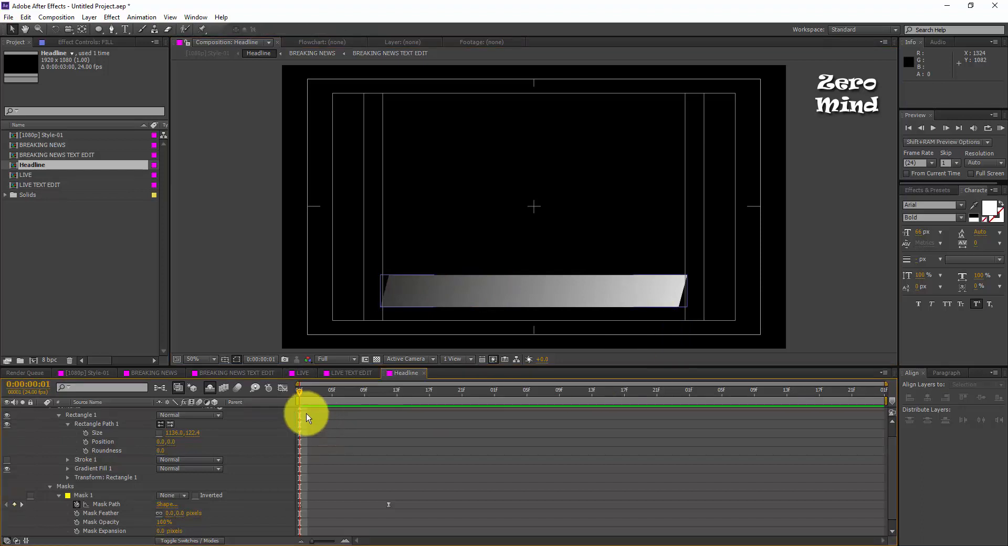
click(173, 496)
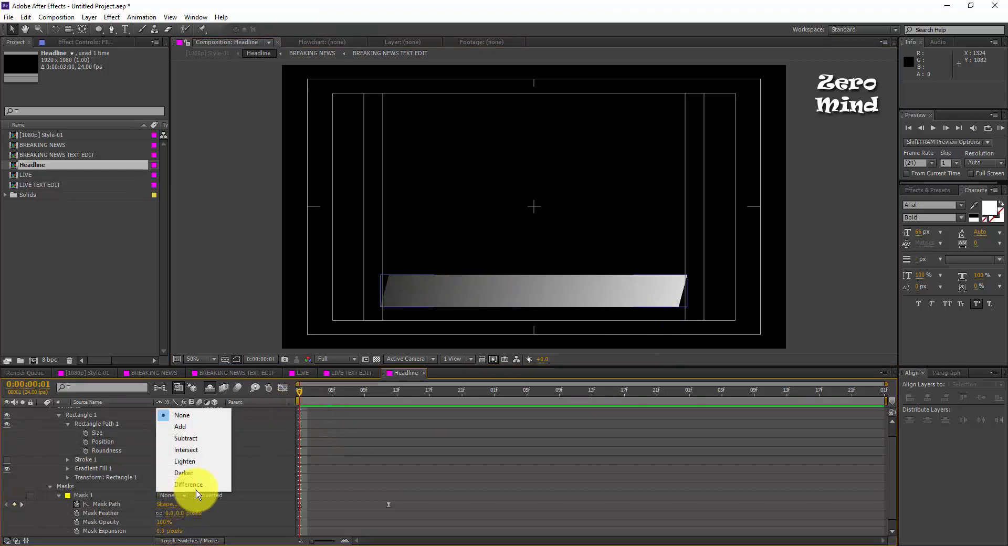
click(201, 431)
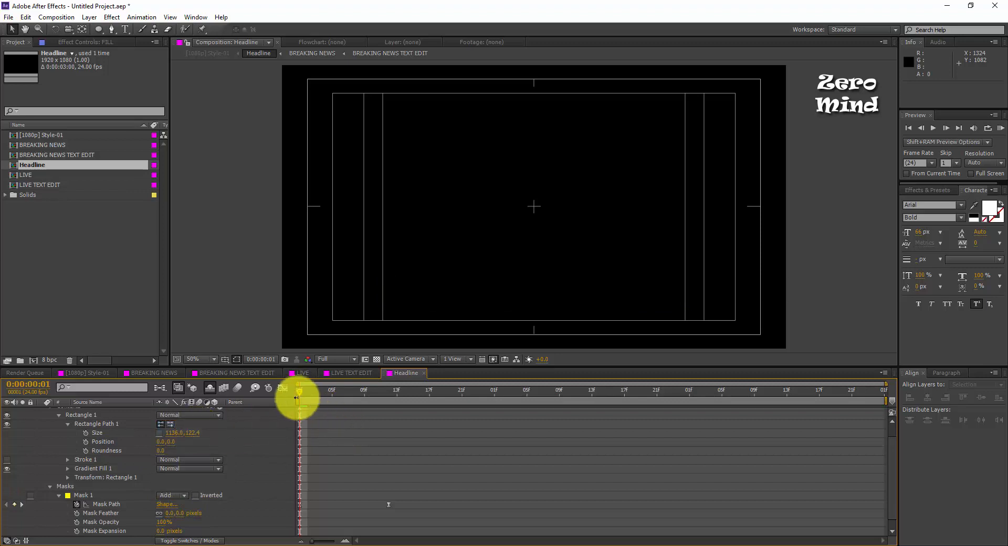
Add a text layer reading REPUBLIC BHARAT to the Headline composition, with the time at 0:00:00:12.
drag(304, 390, 389, 387)
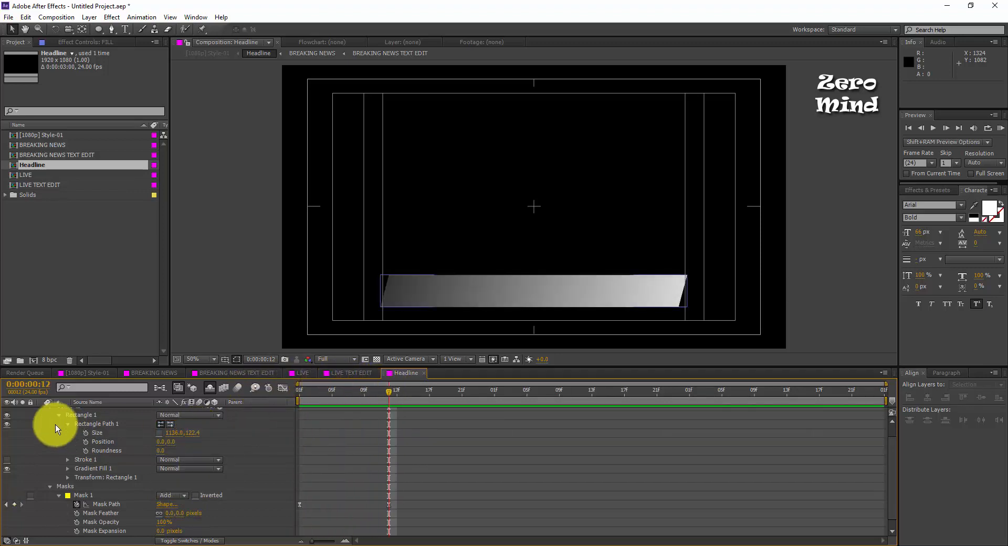
scroll(68, 429, up, 1)
click(42, 412)
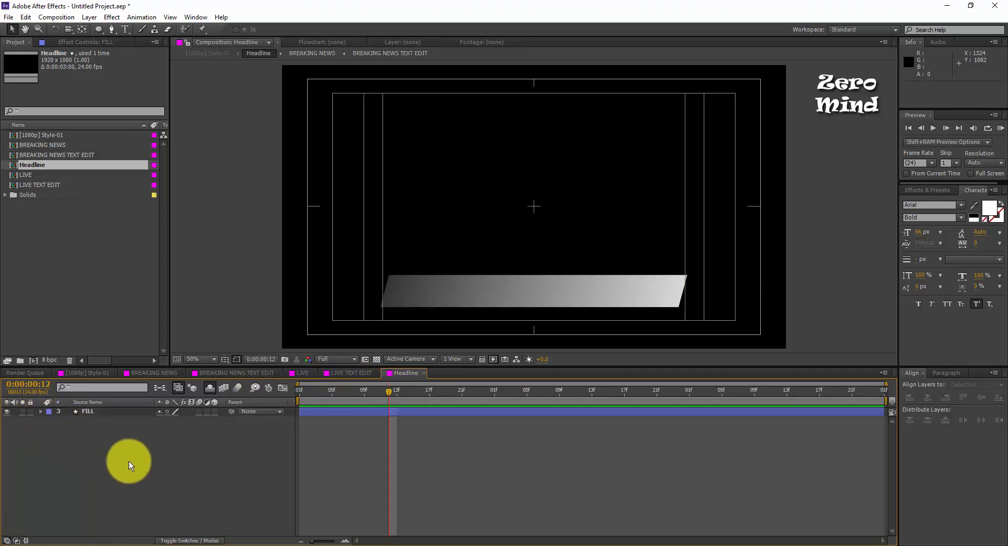
key(ctrl+alt+shift+t)
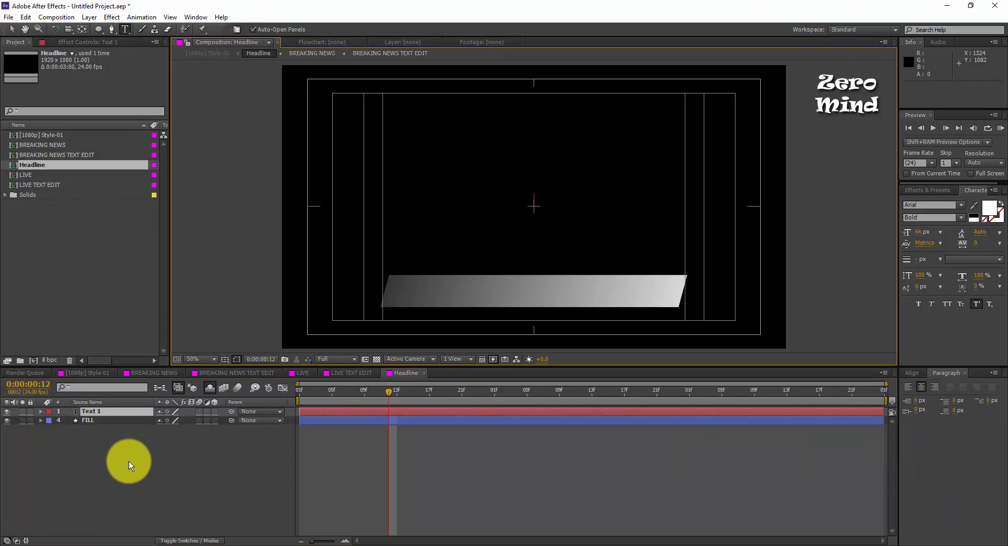
text(REPUBLIC BHART)
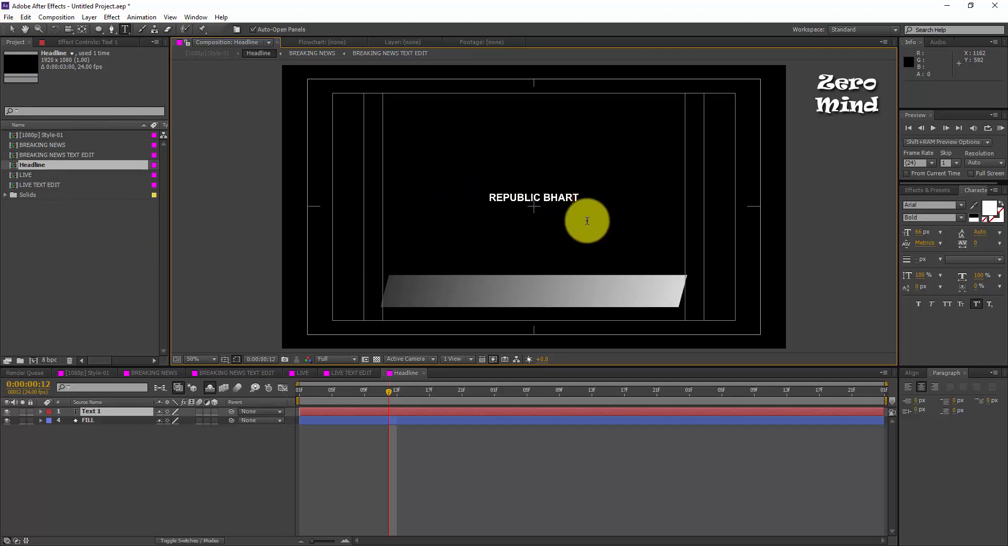
text(A)
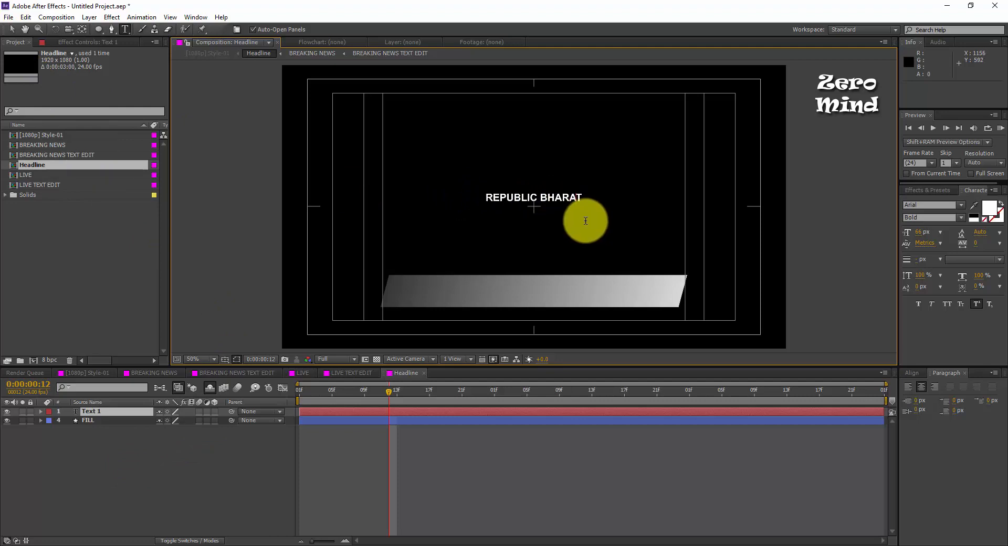
click(198, 494)
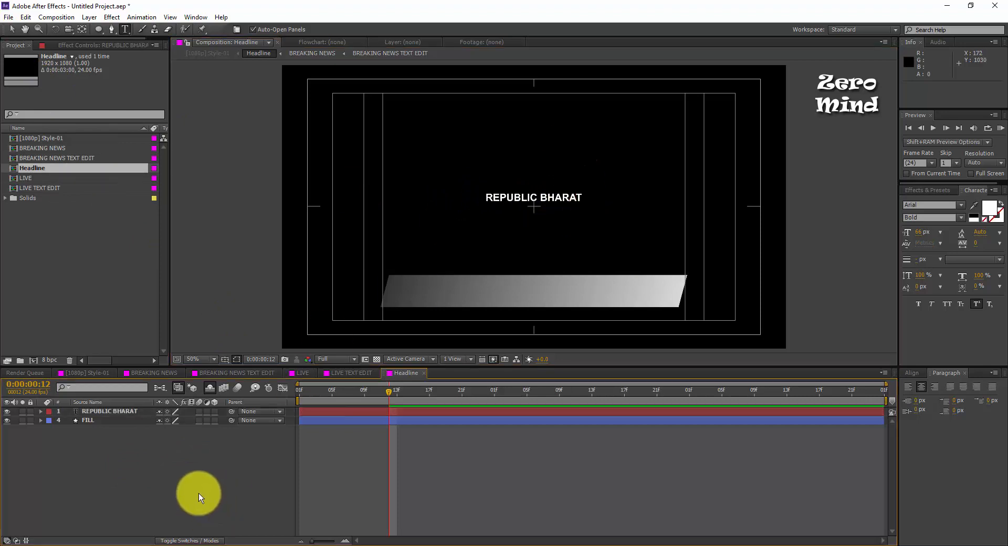
Set the font size of the REPUBLIC BHARAT text to 135 px and centre the layer vertically in the composition.
click(533, 411)
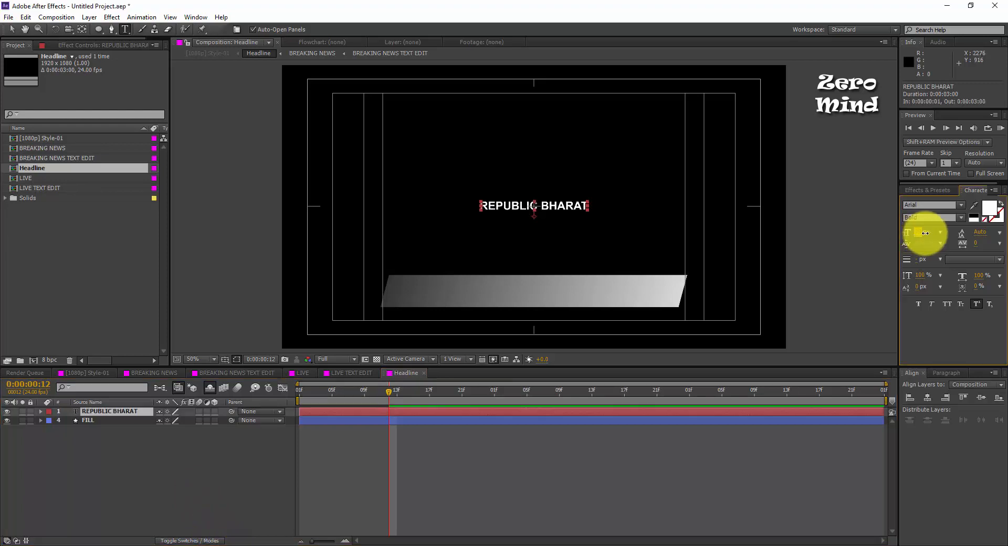
drag(920, 232, 952, 232)
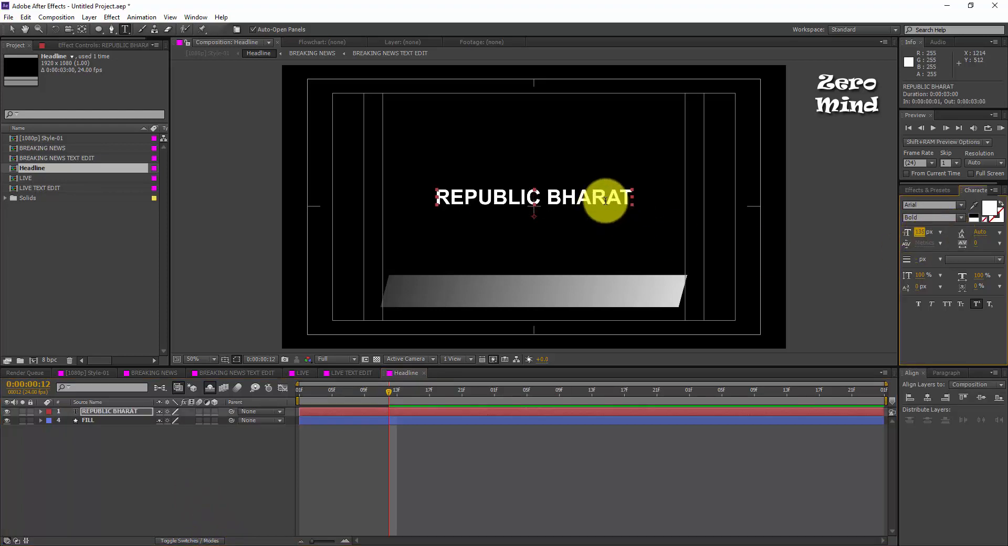
click(985, 397)
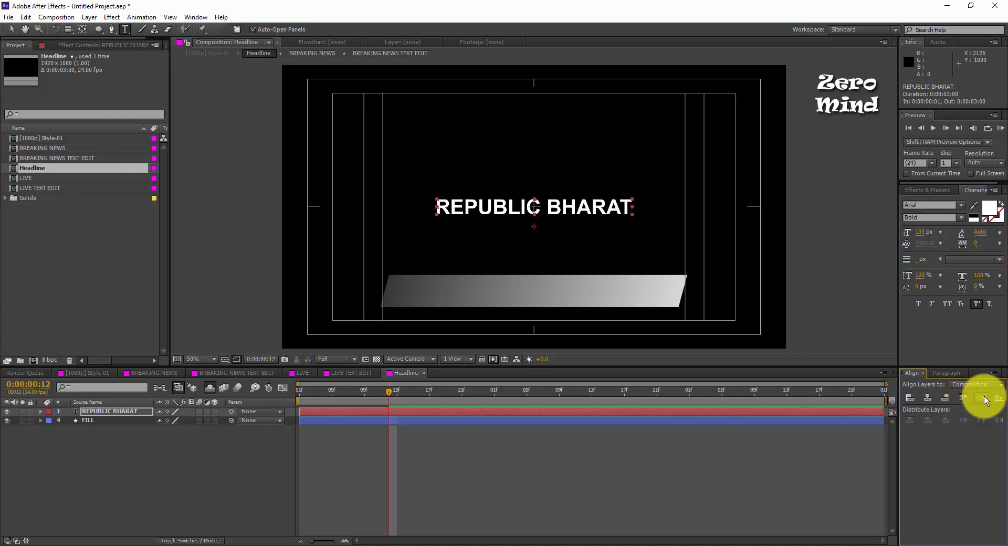
click(12, 29)
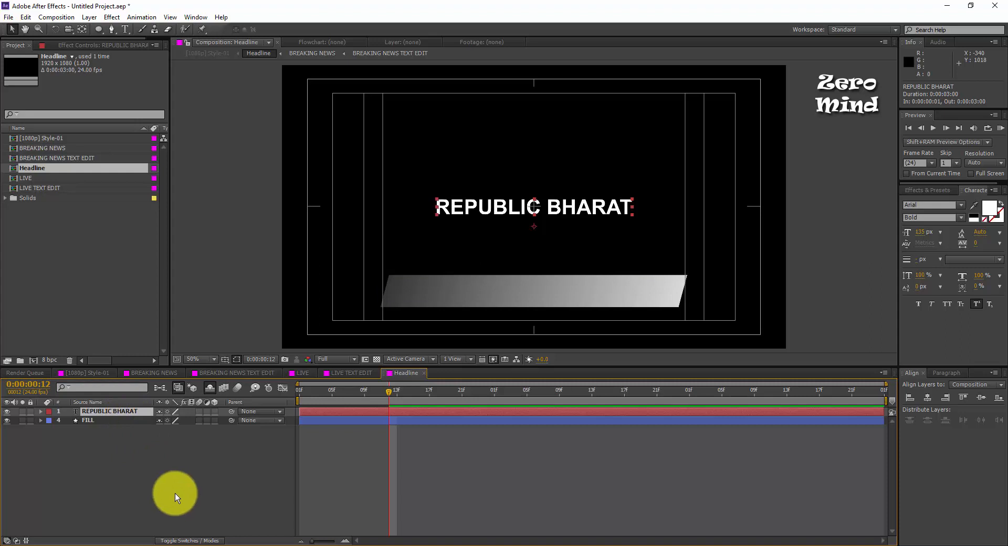
Pre-compose the REPUBLIC BHARAT text layer as REPUBLIC BHARAT TEXT EDIT, moving all attributes into the new composition.
key(ctrl+shift+c)
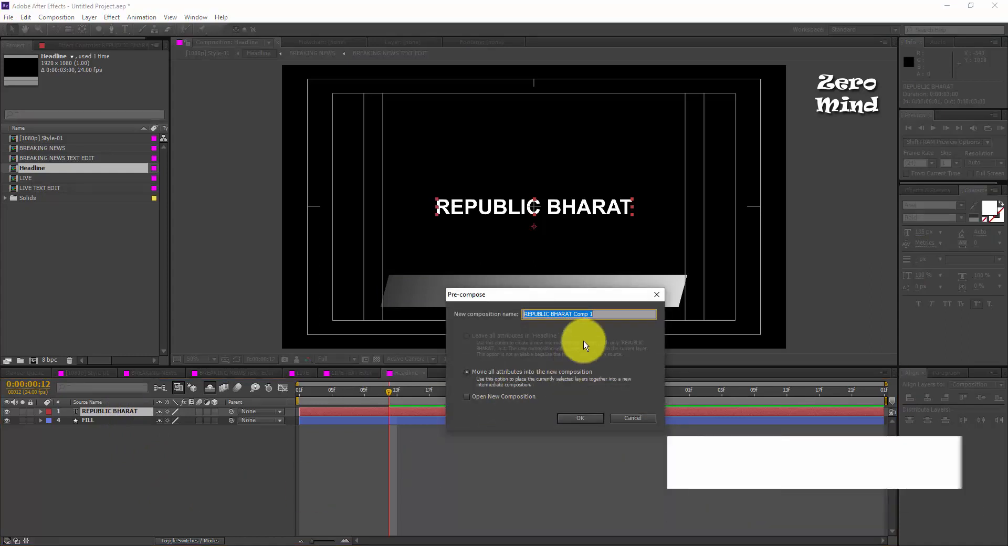
click(604, 314)
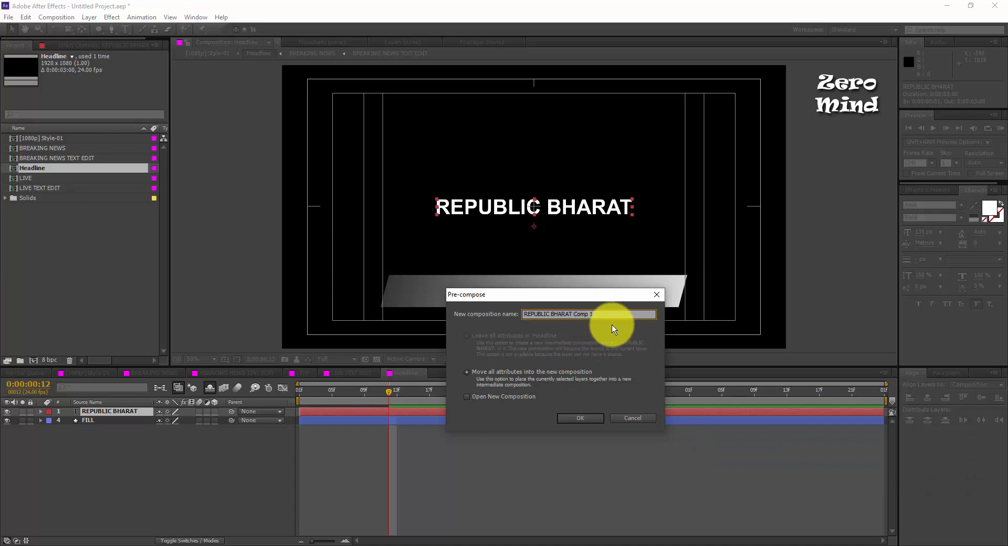
key(BackSpace)
key(BackSpace)
key(BackSpace)
click(591, 415)
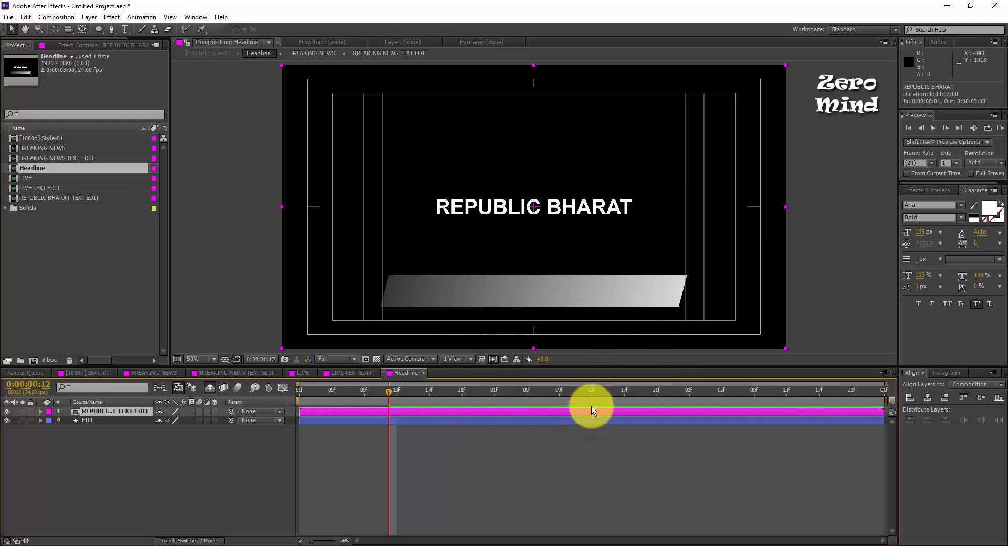
Open the REPUBLIC BHARAT TEXT EDIT composition to check its text layer, and return to the Headline composition.
double_click(591, 412)
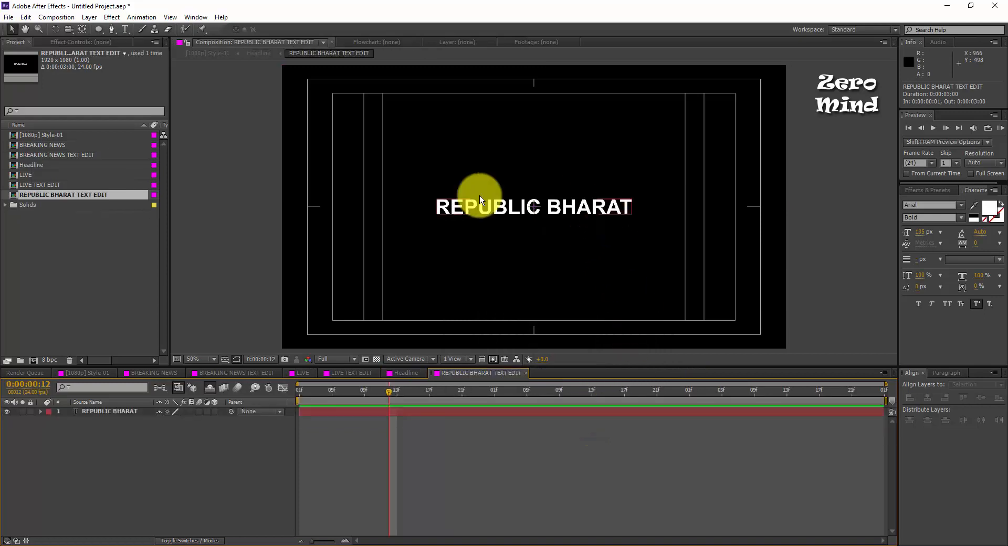
click(503, 209)
click(273, 449)
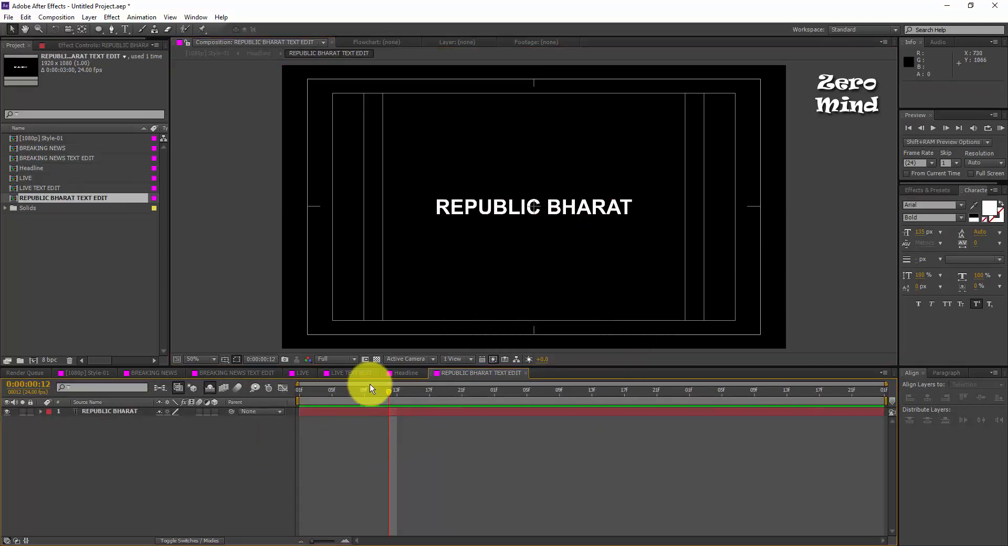
click(394, 373)
Move the REPUBLIC BHARAT TEXT EDIT layer straight down until its text sits vertically centred on the gradient bar.
click(140, 411)
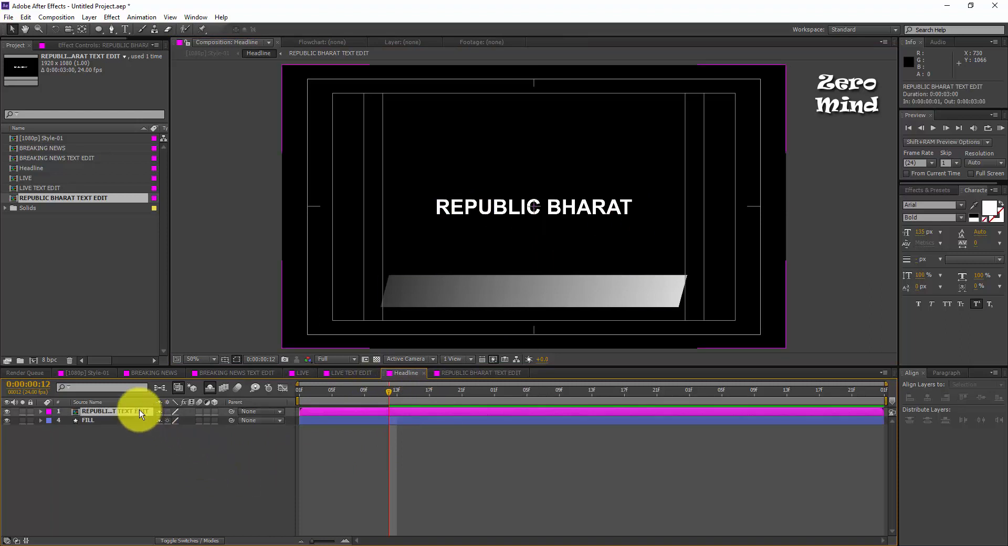
key(shift+Down)
key(shift+Down)
key(shift+Down)
key(shift+Down)
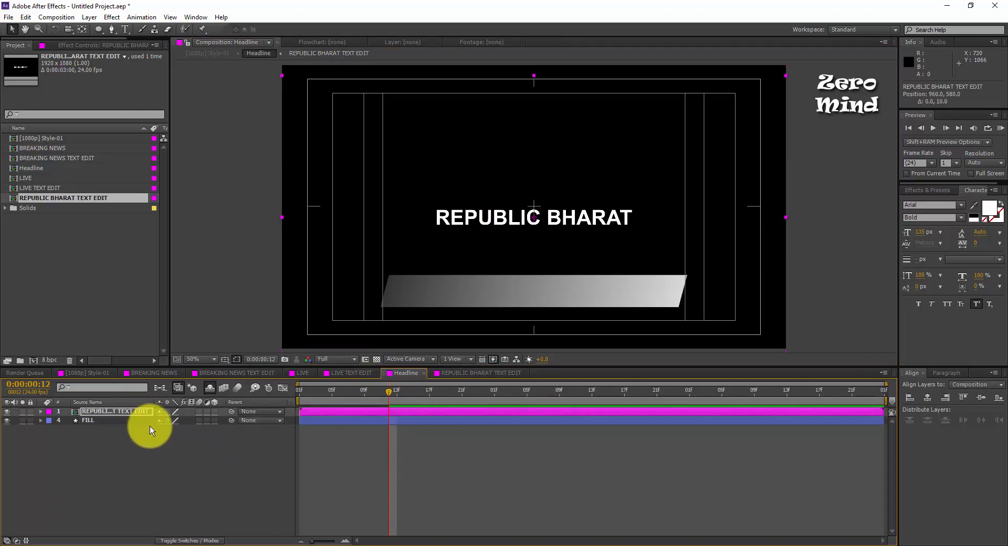
key(shift+Down)
key(shift+Down)
key(shift+Down)
key(shift+Down)
key(shift+Down)
key(shift+Down)
key(shift+Down)
key(shift+Down)
key(shift+Down)
key(shift+Down)
key(shift+Down)
key(shift+Down)
key(shift+Down)
key(shift+Down)
key(shift+Down)
key(shift+Down)
key(shift+Down)
key(shift+Down)
key(shift+Down)
key(shift+Down)
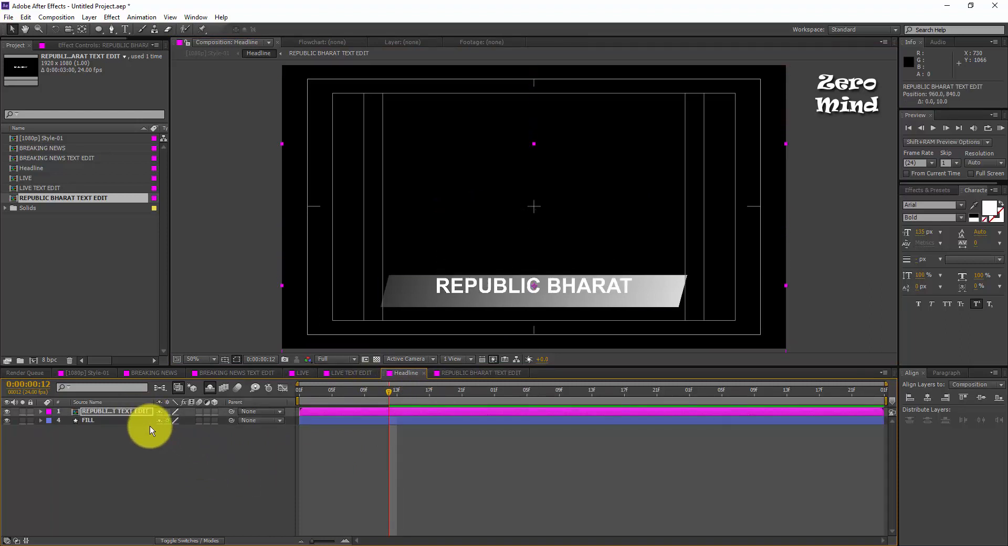
key(Down)
key(Up)
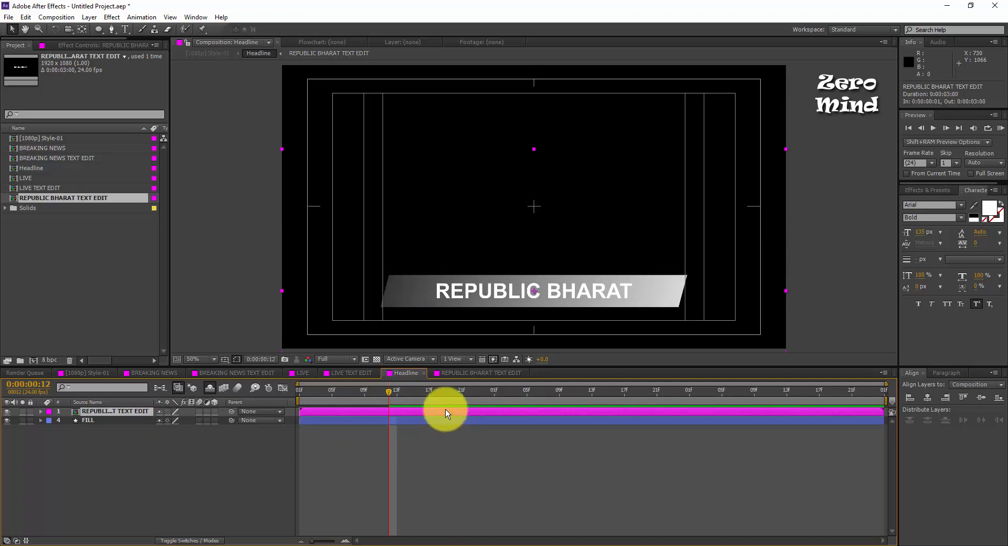
In the REPUBLIC BHARAT TEXT EDIT composition, show the transparency grid and add a Drop Shadow layer style to the text.
double_click(445, 412)
click(136, 413)
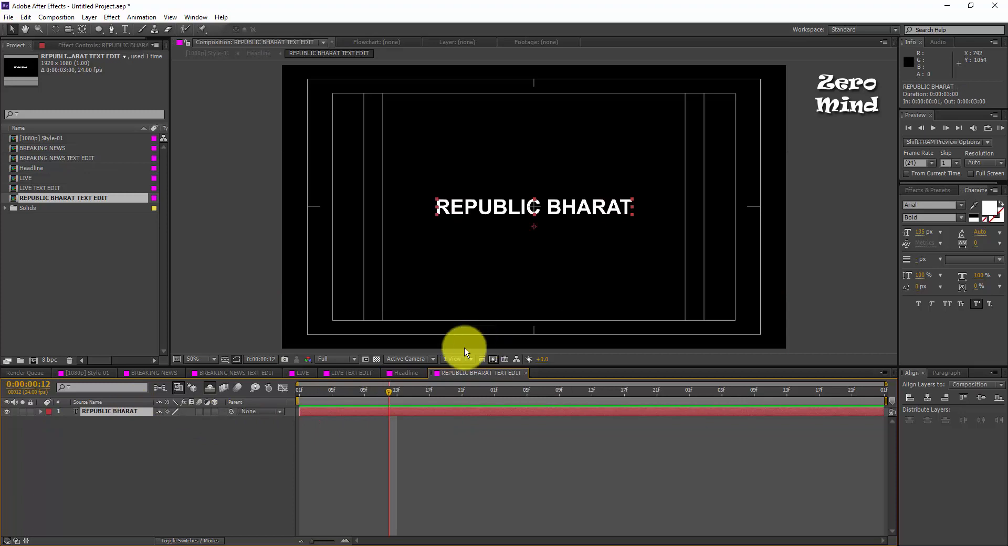
click(379, 360)
scroll(590, 270, up, 3)
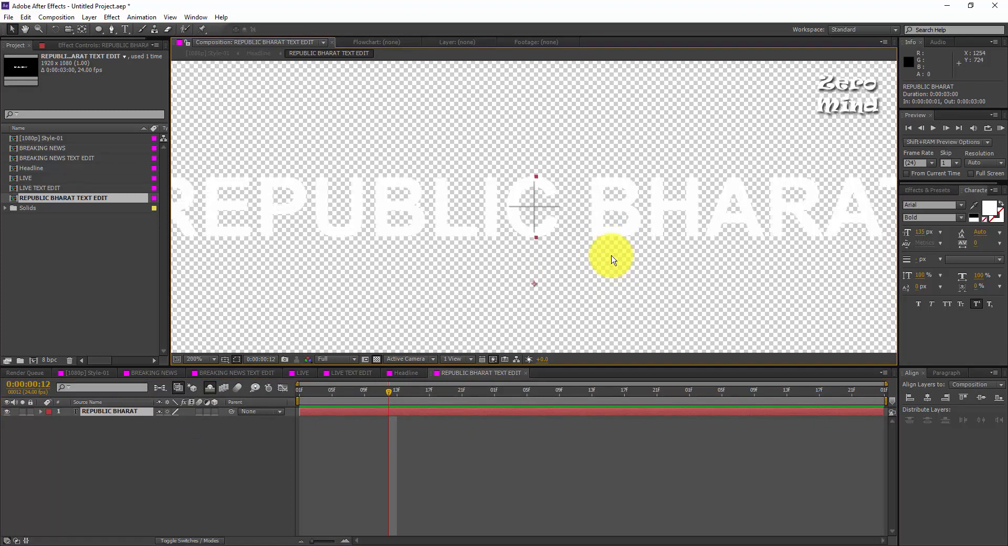
click(89, 17)
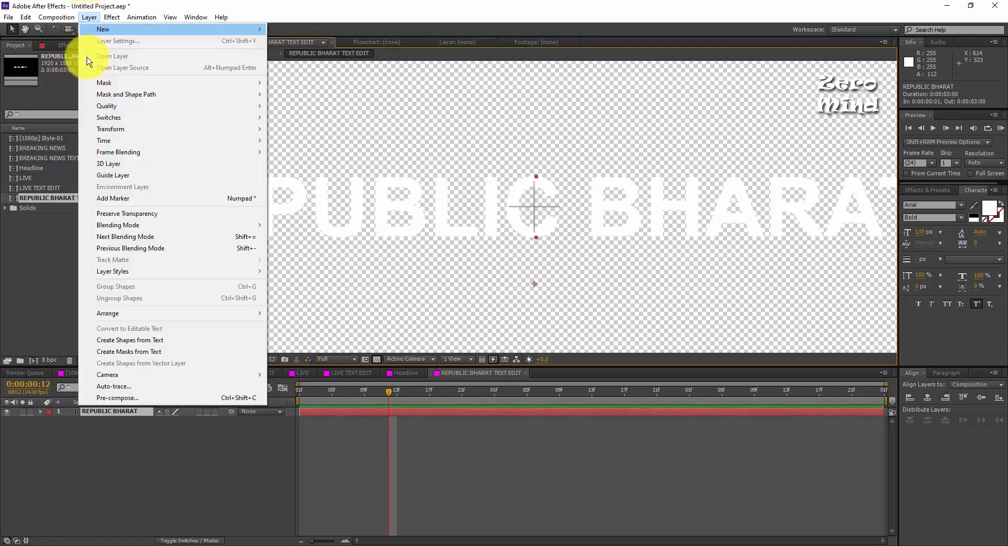
mouse_move(141, 272)
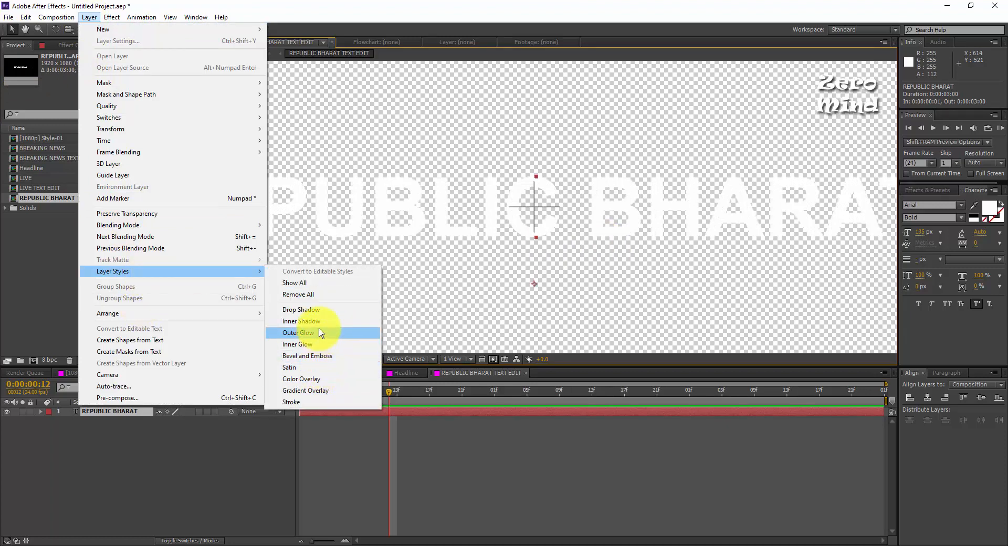
click(318, 312)
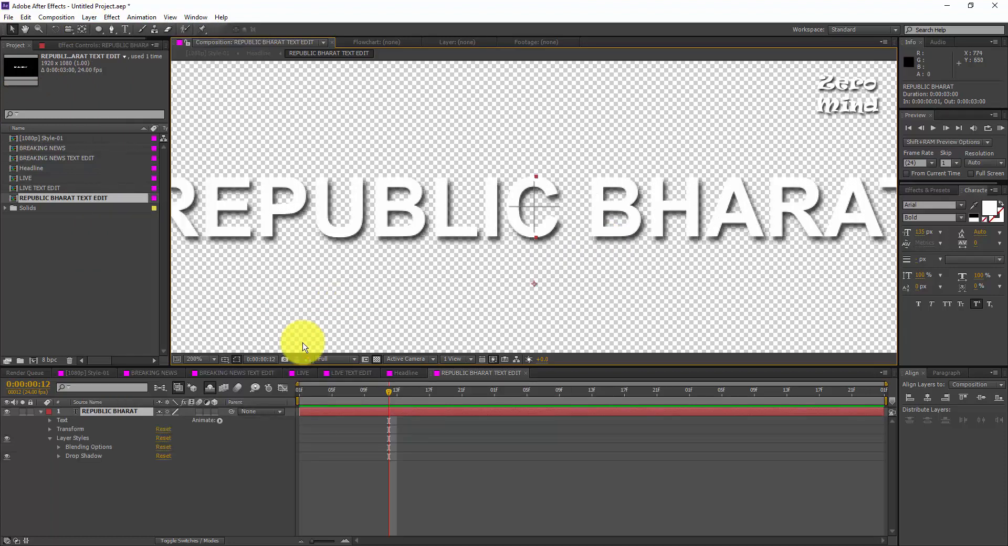
Set the Distance of the text's Drop Shadow to 3 and collapse the layer's properties.
click(59, 455)
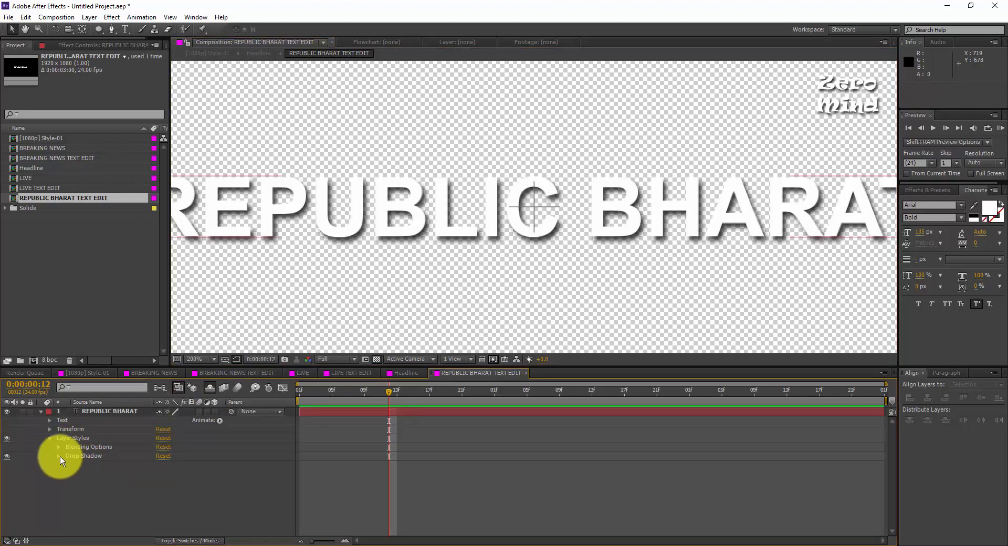
scroll(132, 465, down, 1)
click(162, 495)
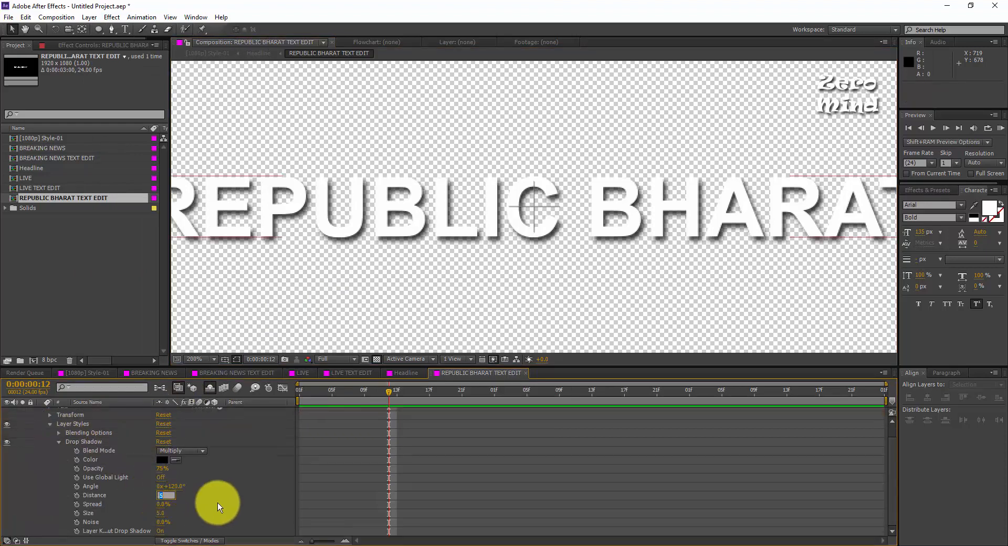
text(3)
key(Return)
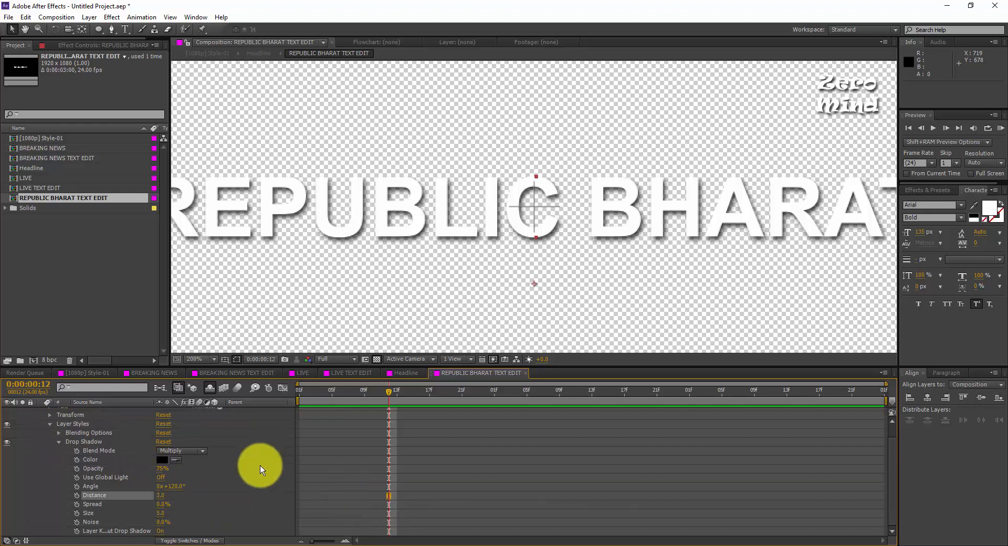
scroll(79, 420, up, 1)
click(55, 421)
click(42, 413)
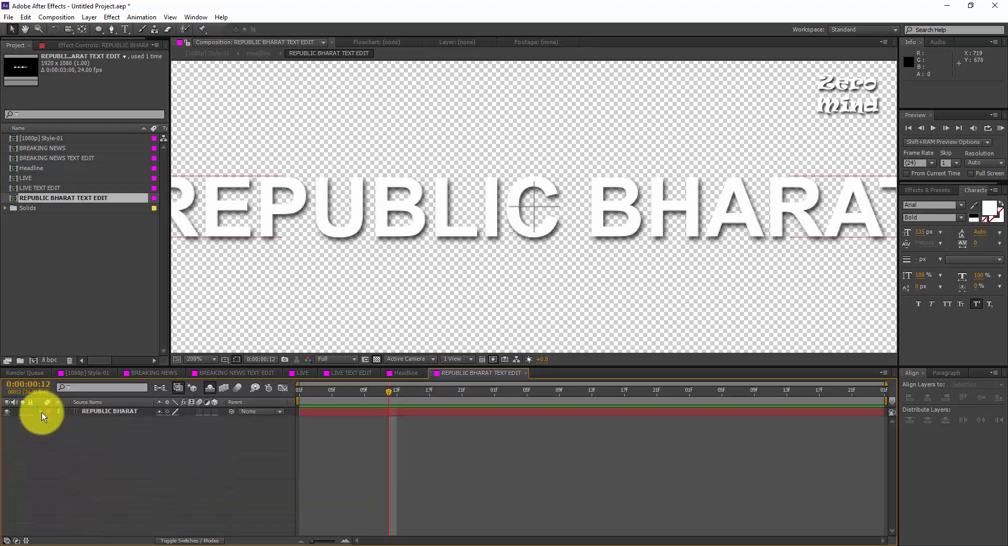
In the Headline composition, duplicate the FILL layer, place the copy above the text layer and rename it matte.
click(416, 373)
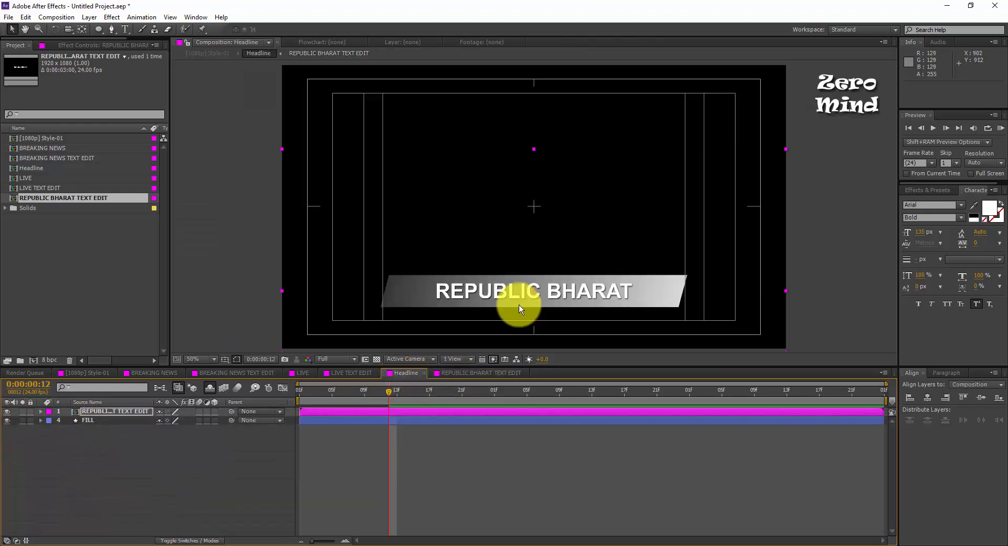
click(302, 391)
drag(299, 392, 430, 398)
click(107, 440)
click(103, 421)
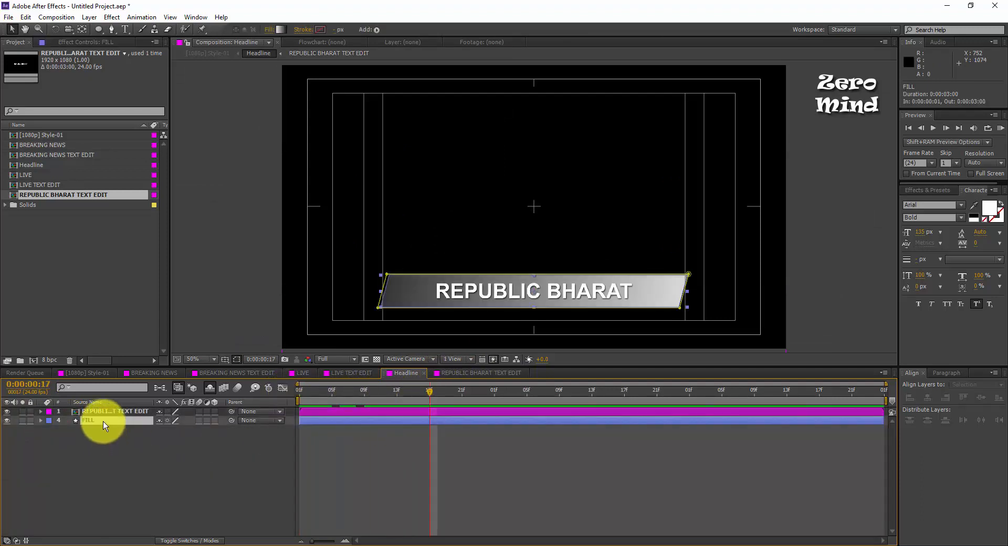
key(ctrl+d)
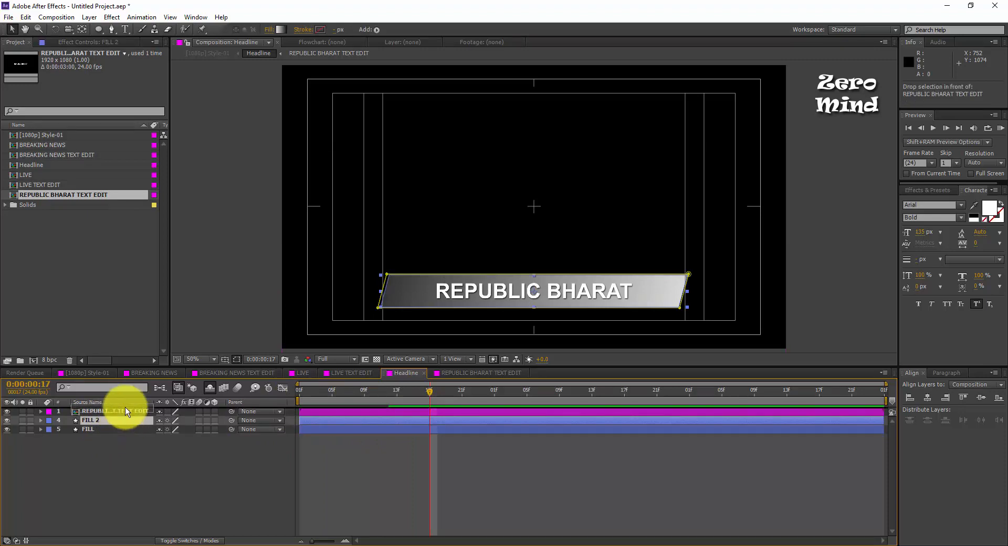
drag(125, 424, 126, 413)
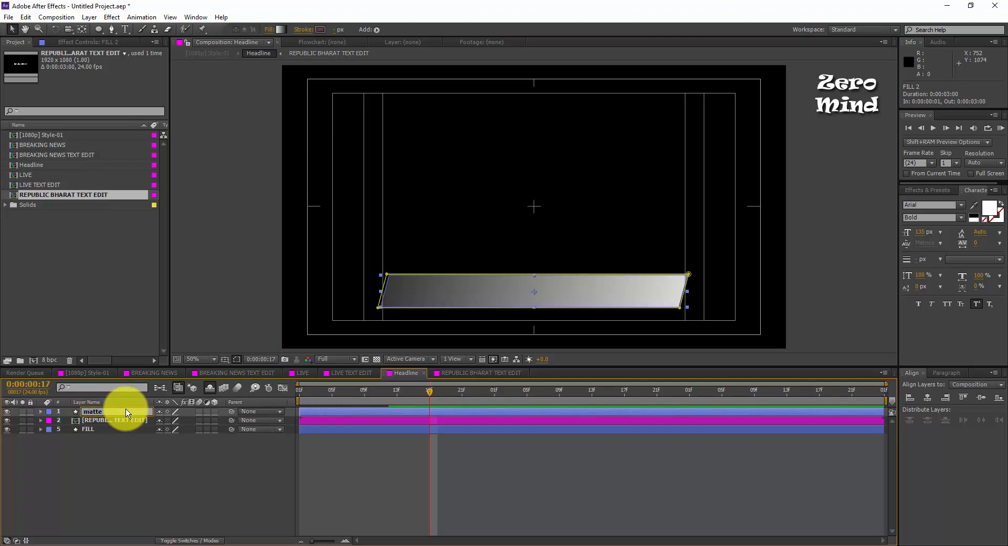
click(144, 462)
Set the track matte of the REPUBLIC BHARAT TEXT EDIT layer to Alpha Matte using the matte layer.
click(134, 422)
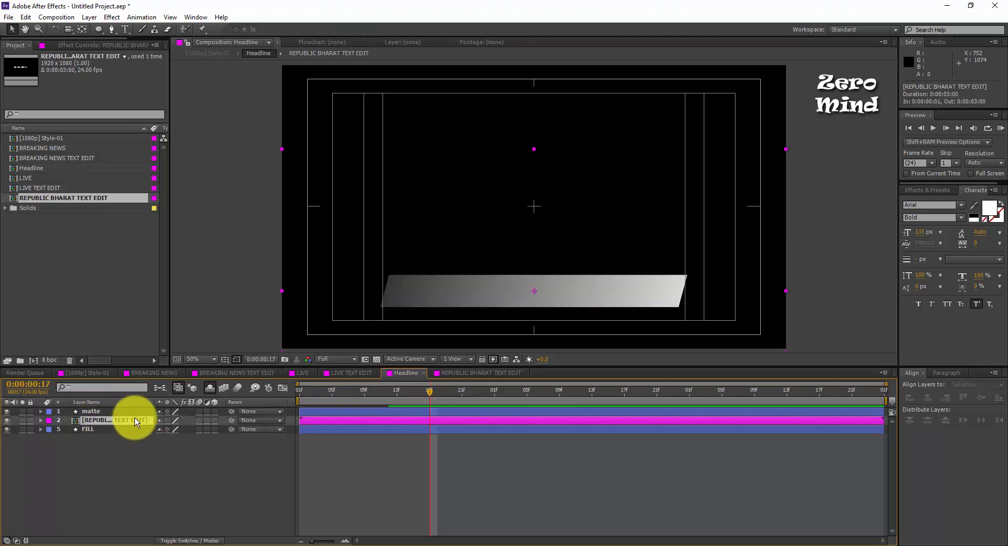
key(F4)
click(233, 421)
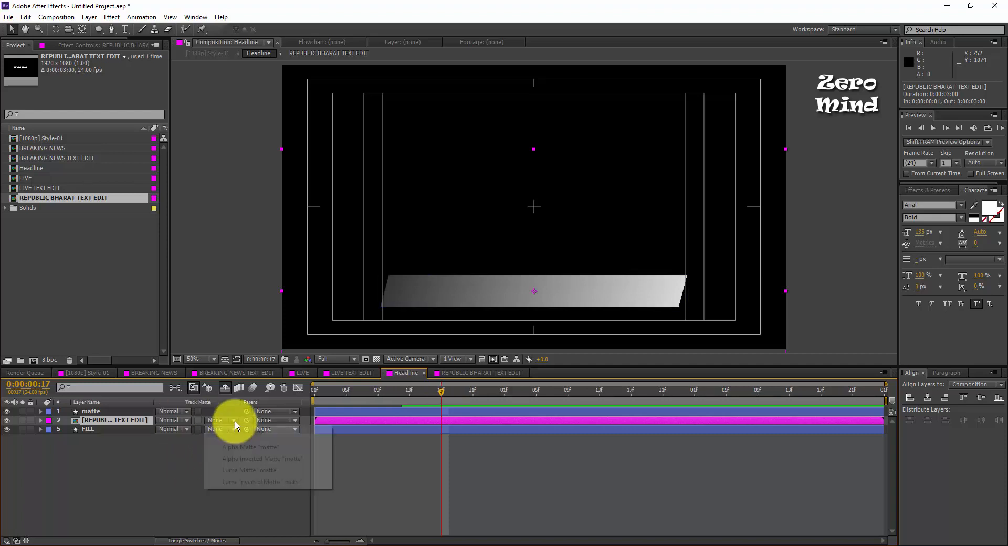
click(252, 447)
click(229, 490)
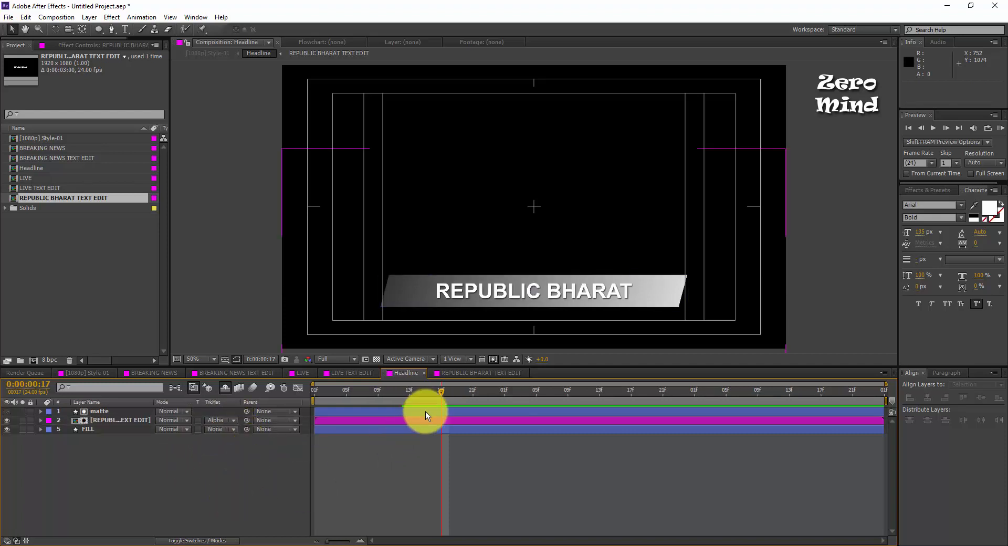
Scrub through the Headline and [1080p] Style-01 compositions to check the text reveal, and inspect the BREAKING NEWS badge up close.
drag(437, 395, 459, 412)
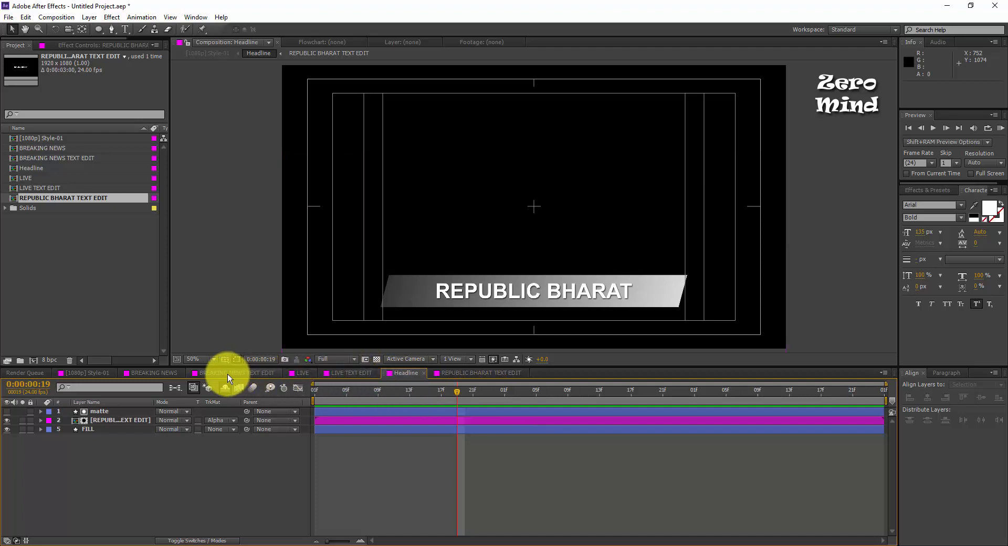
click(102, 373)
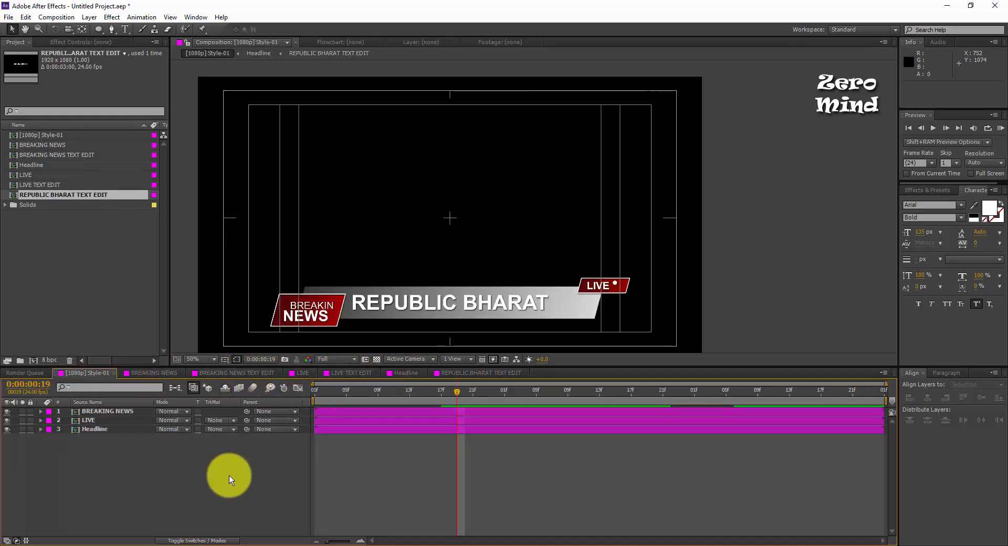
drag(458, 394, 513, 407)
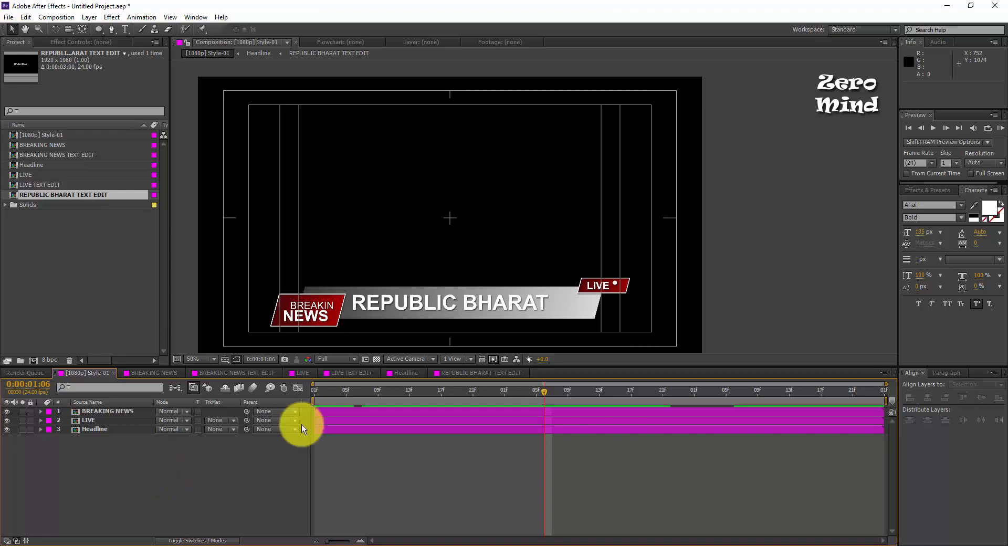
drag(388, 394, 511, 417)
scroll(317, 277, up, 1)
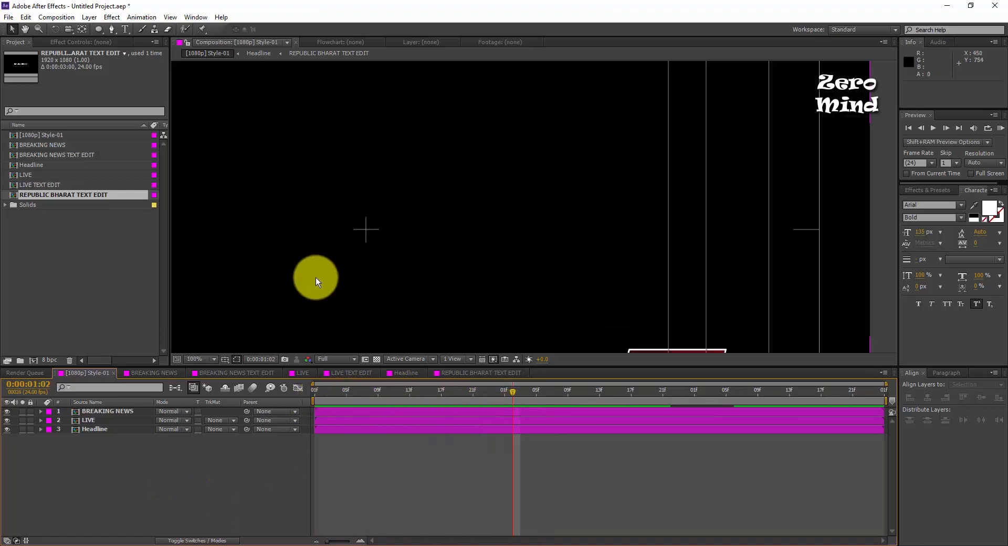
drag(320, 276, 566, 214)
drag(427, 282, 466, 207)
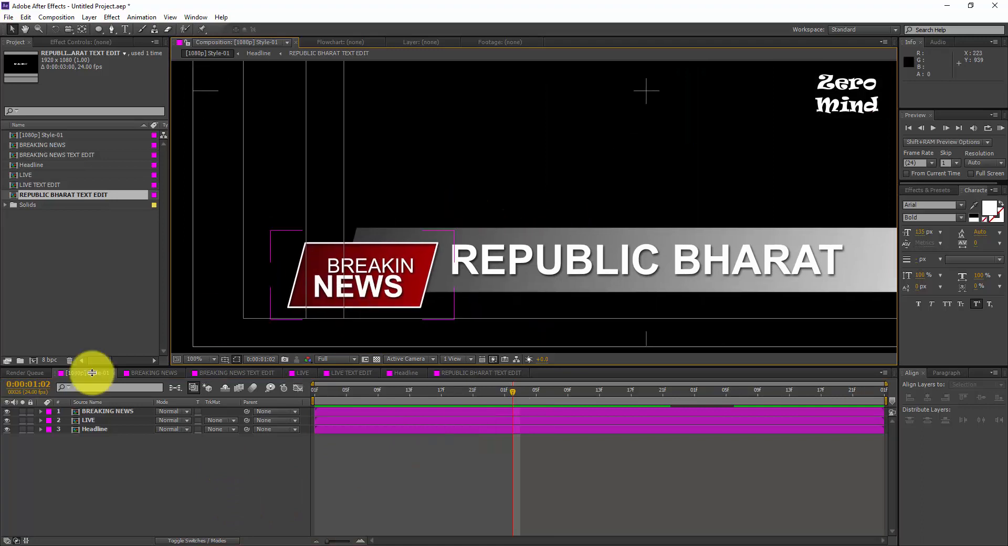
In the BREAKING NEWS composition, apply the Fractal Noise effect to the FILL layer.
double_click(87, 413)
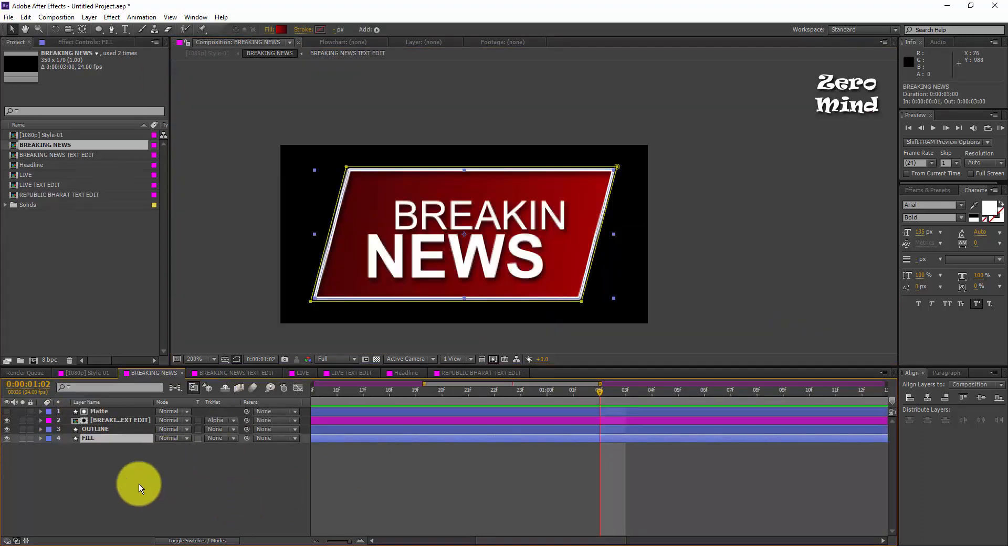
click(99, 439)
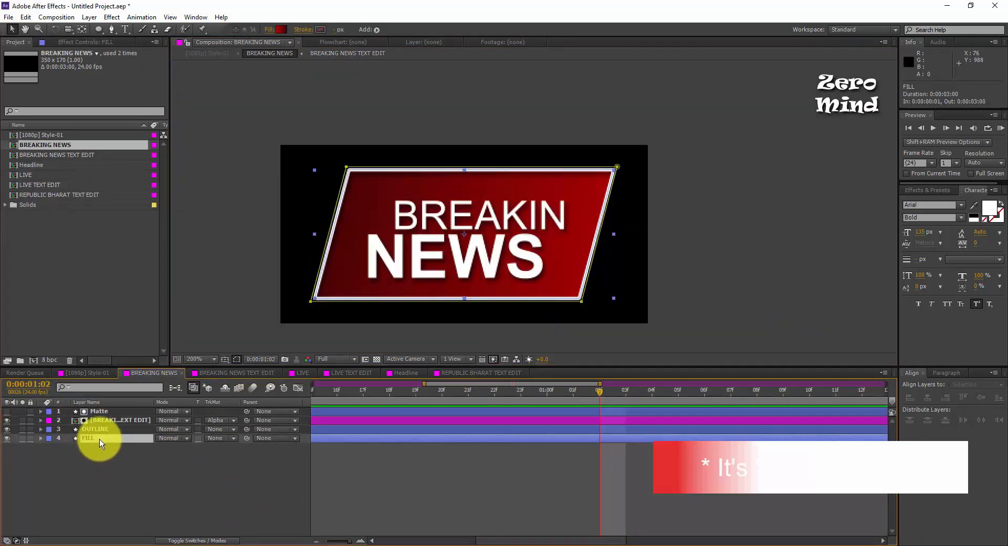
click(112, 16)
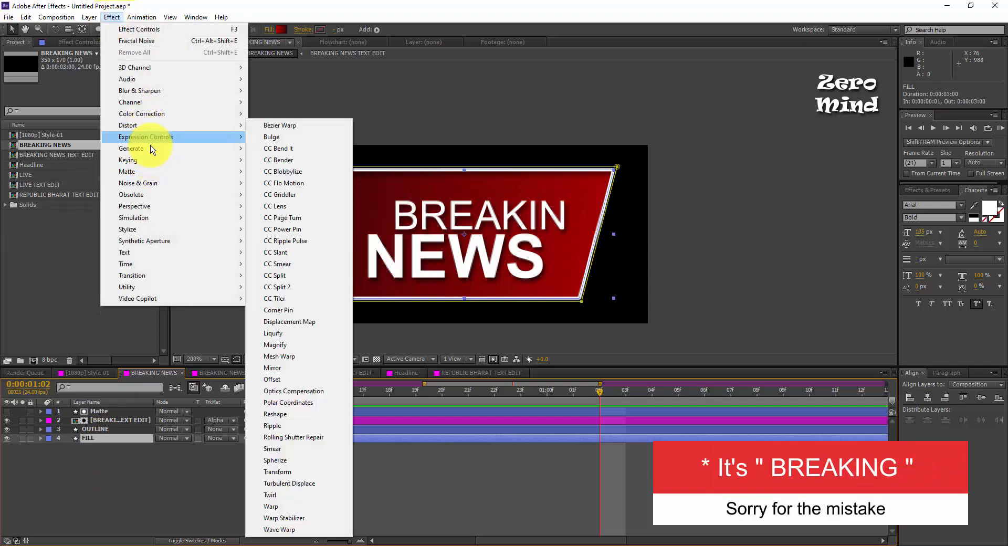
mouse_move(153, 183)
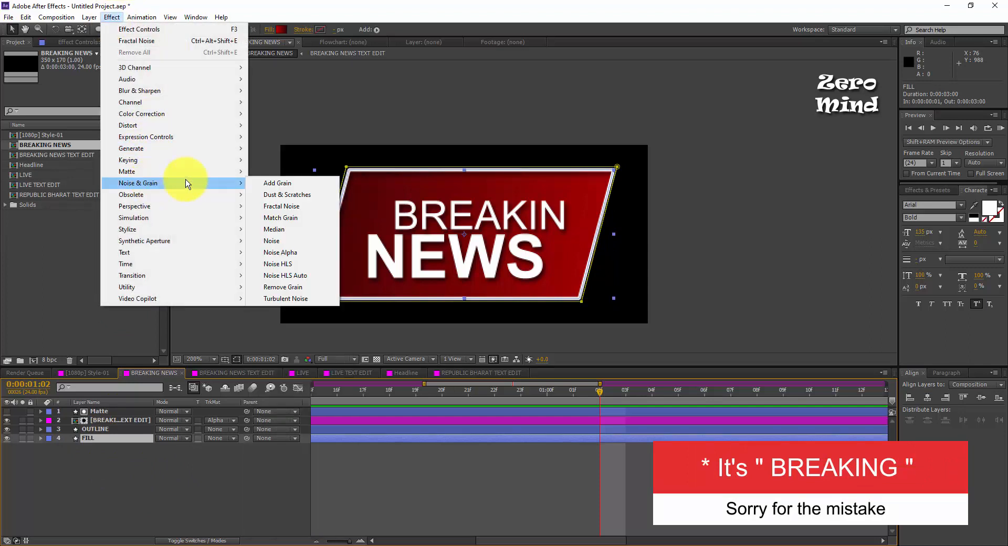
click(297, 205)
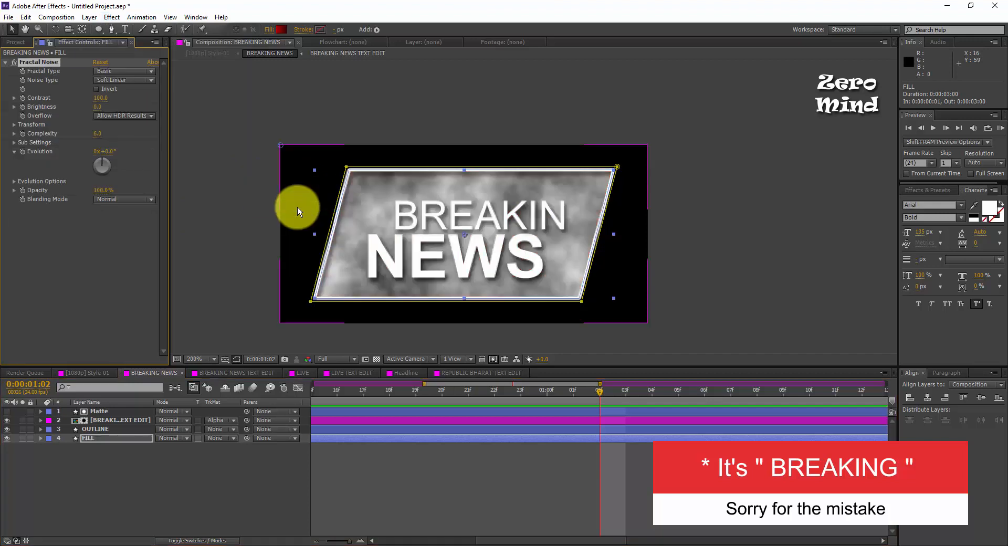
Set the Fractal Noise's Fractal Type to Max and its Noise Type to Block.
click(112, 73)
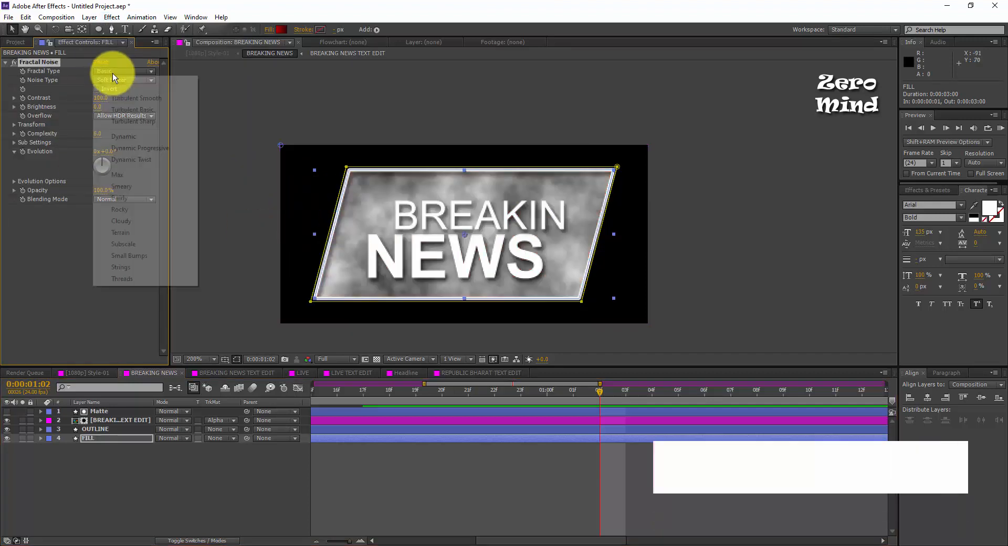
click(126, 177)
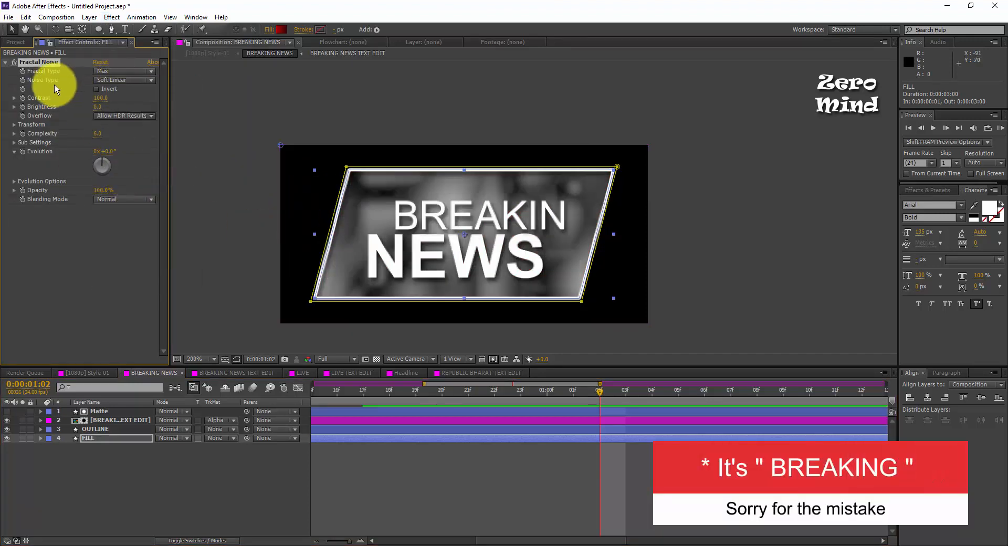
click(112, 79)
click(122, 92)
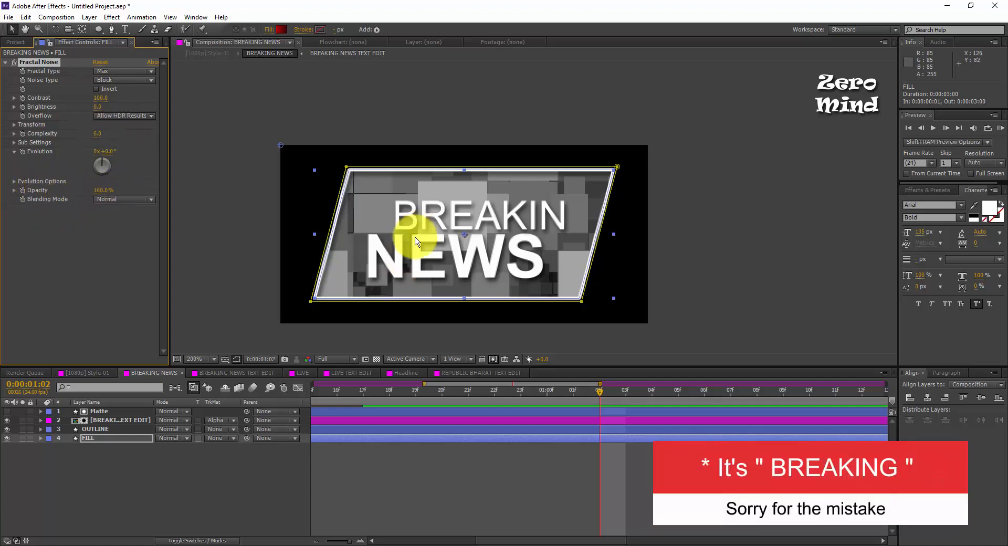
Add the expression time*100; to the Fractal Noise's Evolution, show the full timeline and collapse the FILL layer.
drag(476, 390, 521, 392)
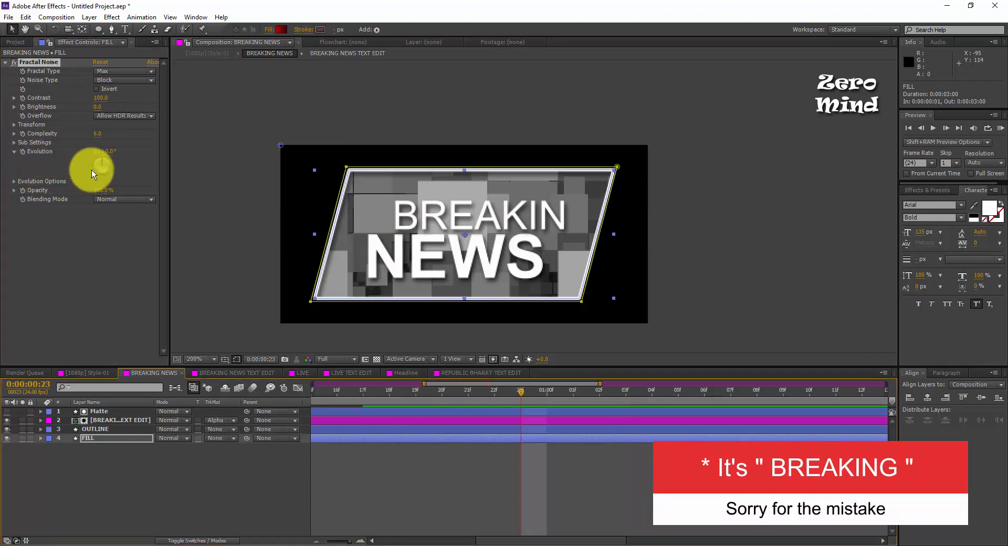
alt+click(23, 152)
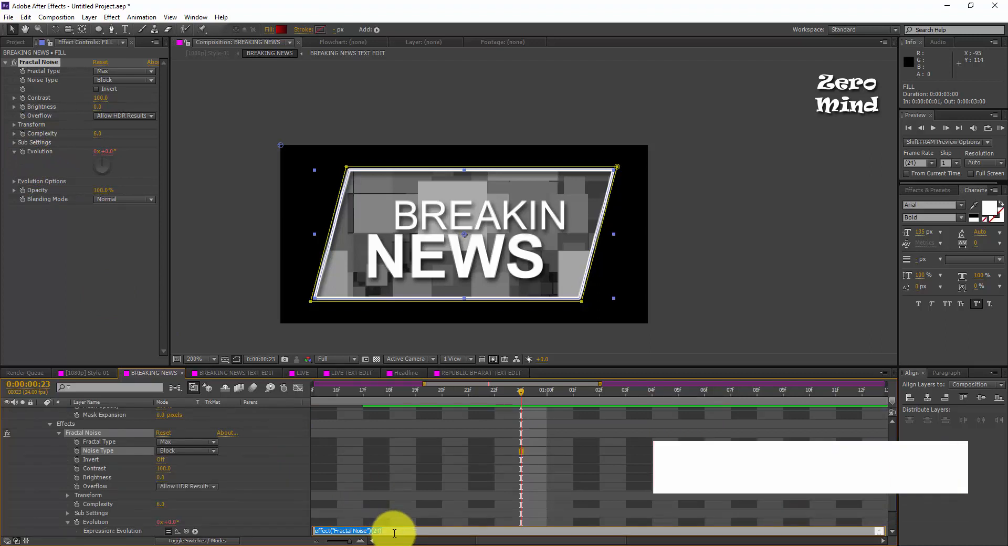
text(time*100;)
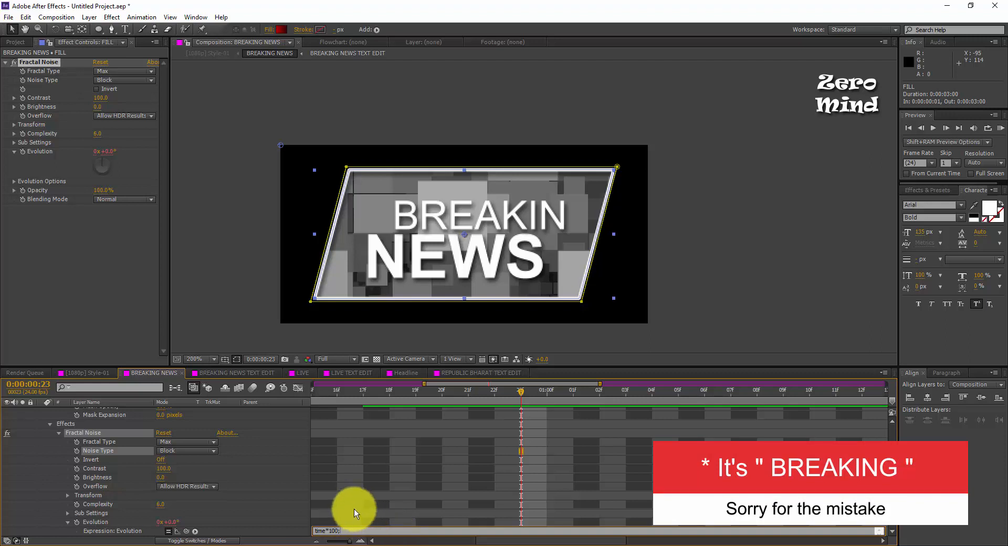
click(370, 482)
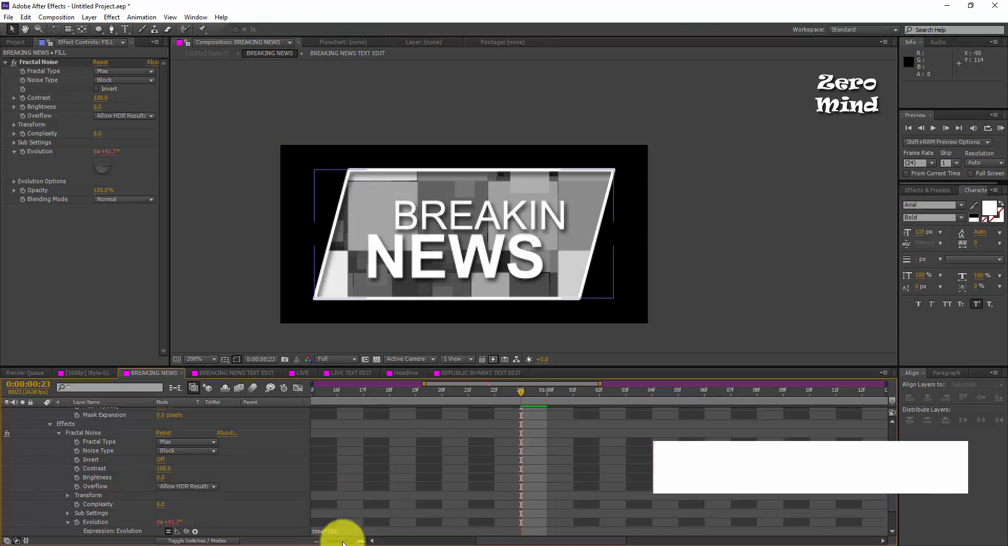
drag(348, 541, 320, 541)
scroll(360, 466, down, 1)
scroll(361, 466, up, 5)
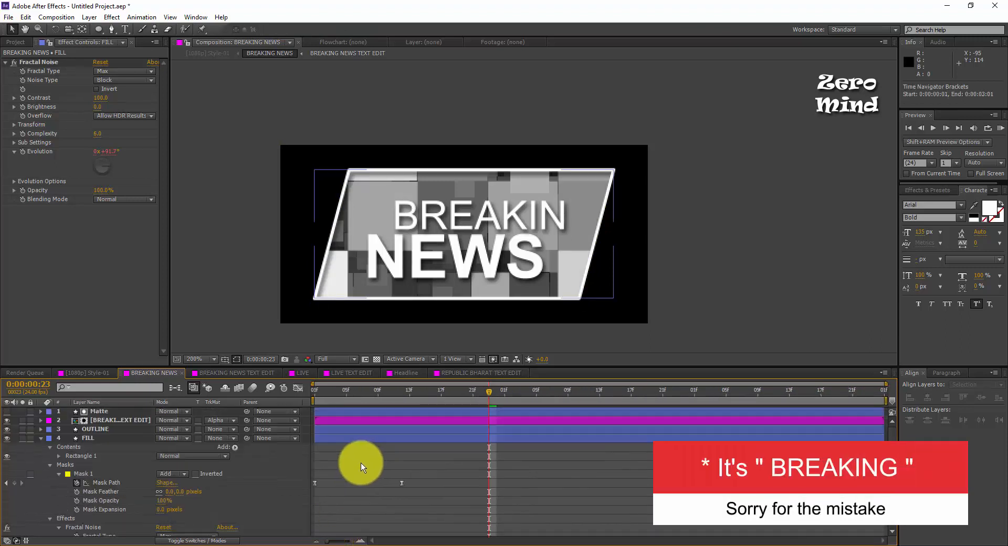
click(41, 440)
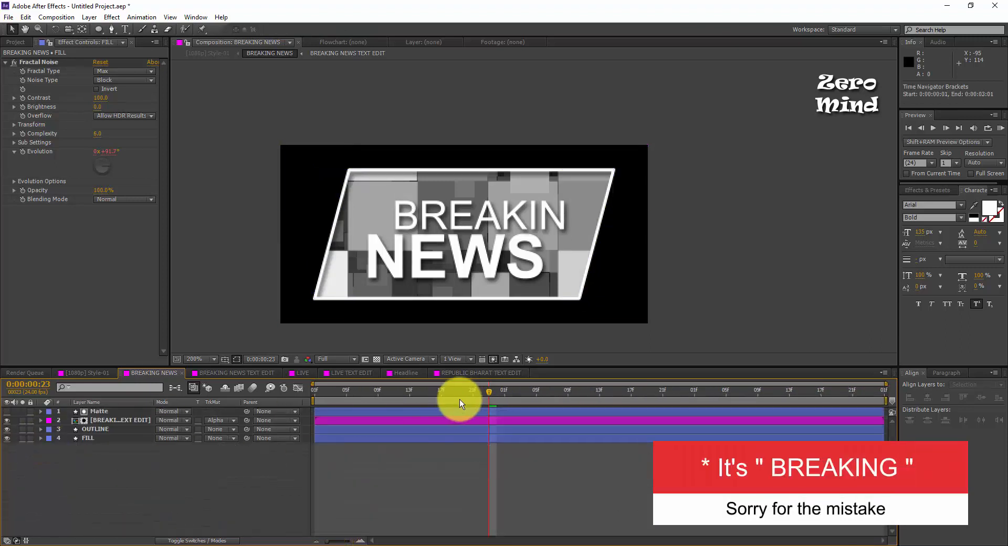
Check the noise animation and set the Fractal Noise's Blending Mode to Soft Light, keeping its Opacity at 100%.
drag(459, 399, 640, 429)
click(121, 200)
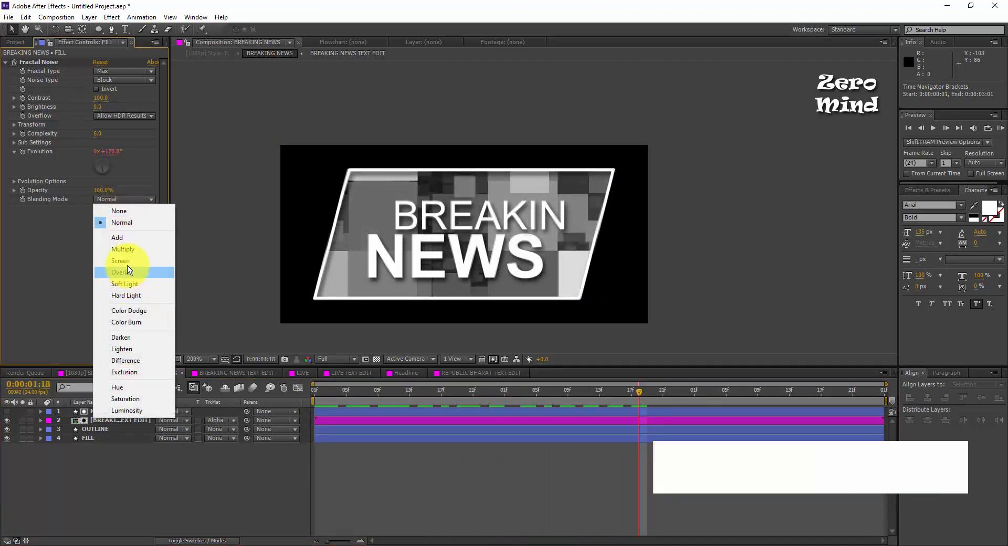
click(131, 284)
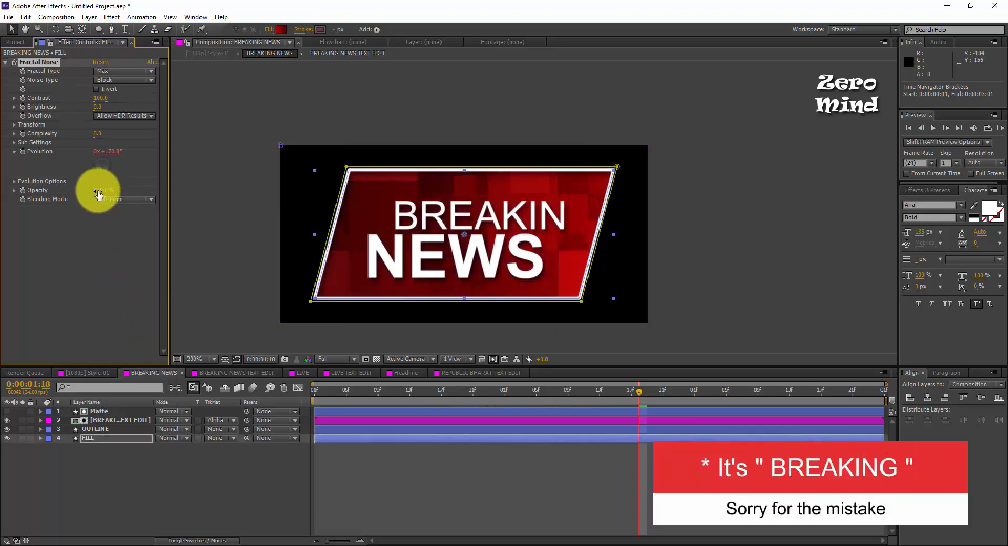
drag(99, 191, 120, 190)
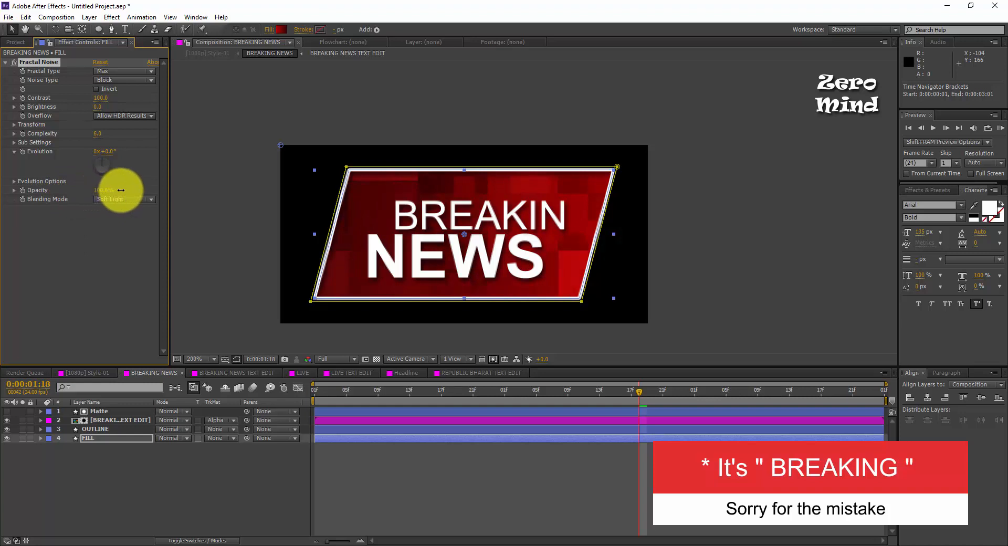
click(166, 474)
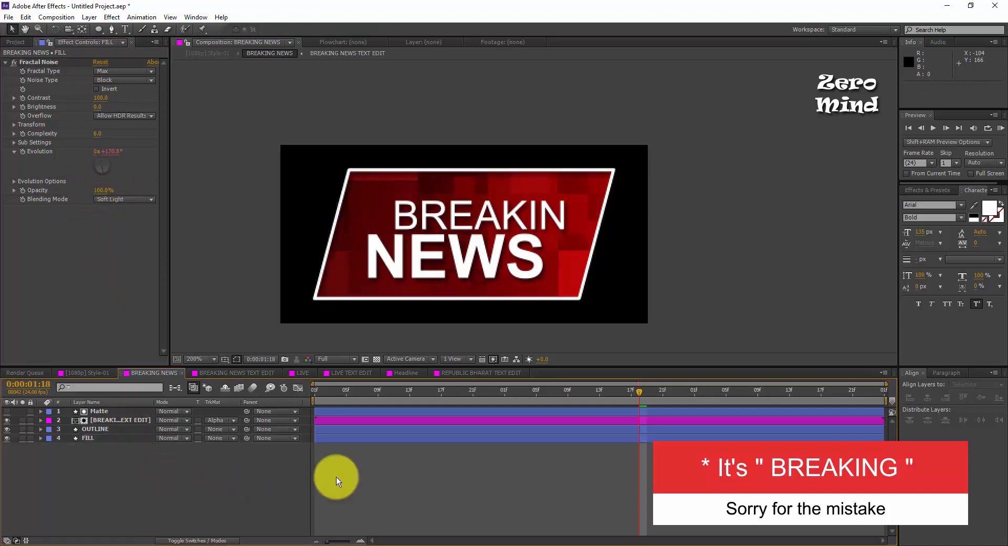
mouse_move(103, 99)
mouse_down()
mouse_move(123, 96)
mouse_move(85, 98)
mouse_move(112, 104)
mouse_move(98, 104)
mouse_up()
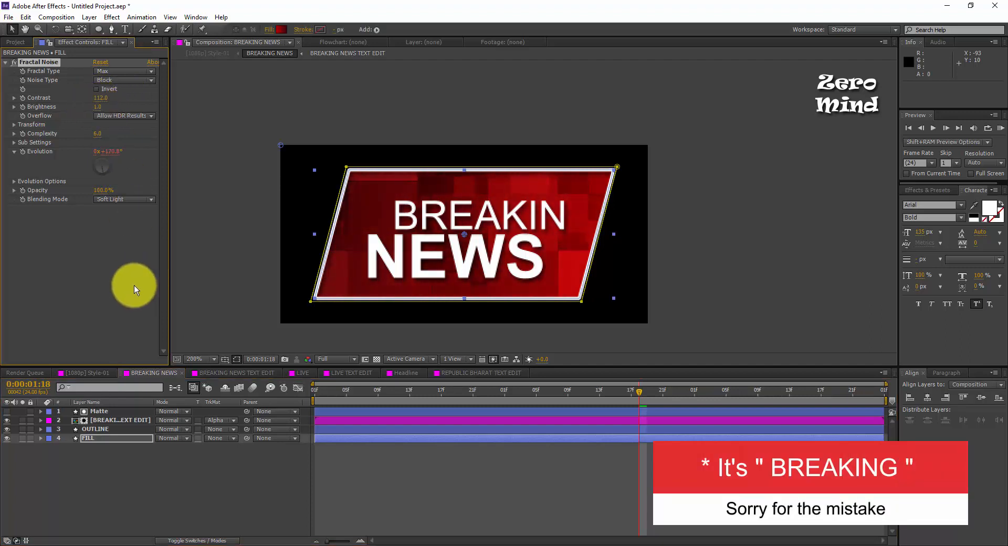
key(ctrl+z)
key(ctrl+z)
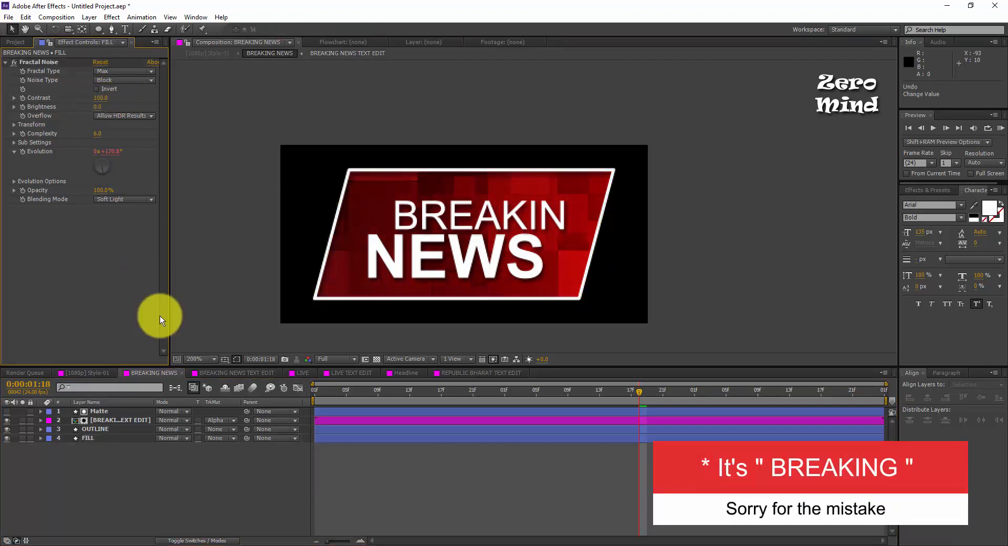
Copy the Fractal Noise effect from the BREAKING NEWS fill and paste it onto the FILL layer in the LIVE composition.
click(42, 69)
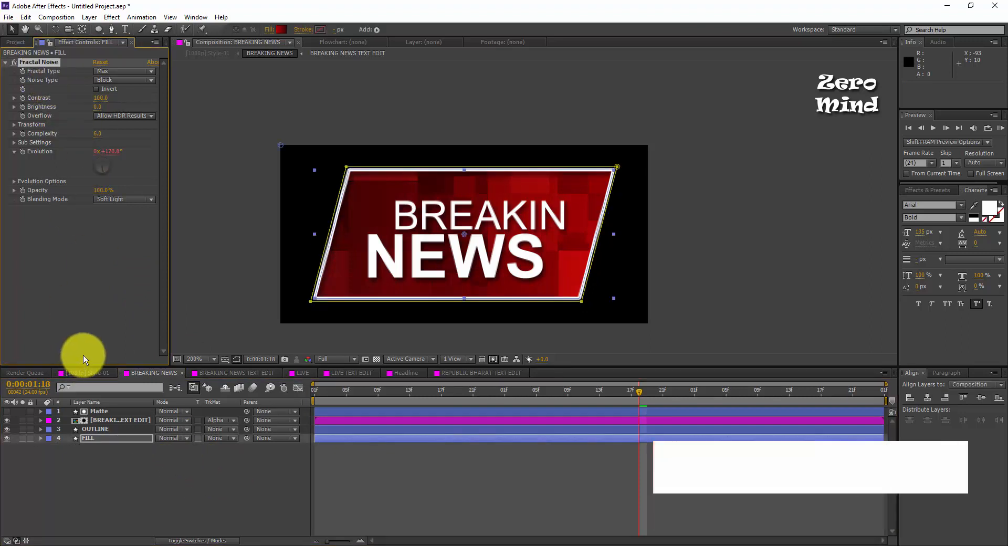
click(168, 500)
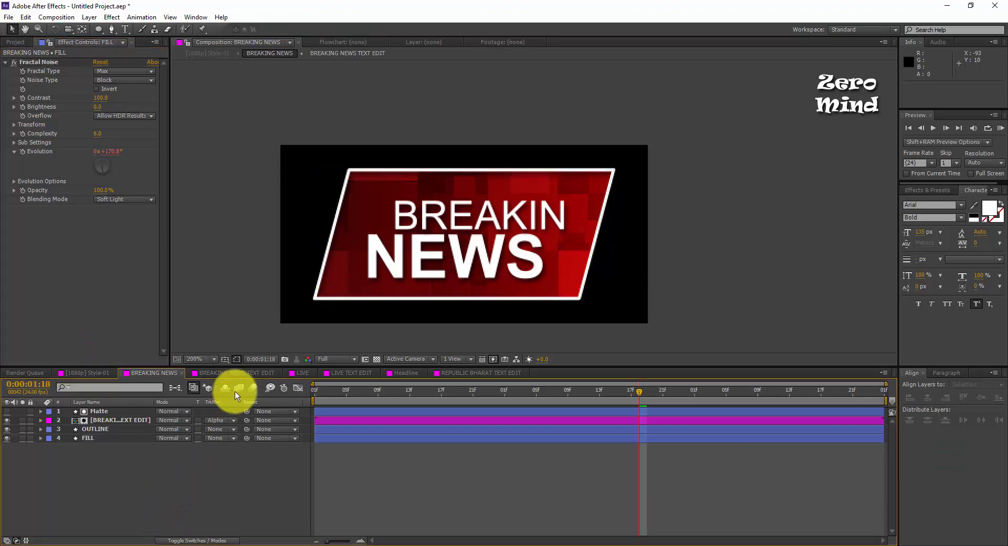
click(237, 373)
click(134, 373)
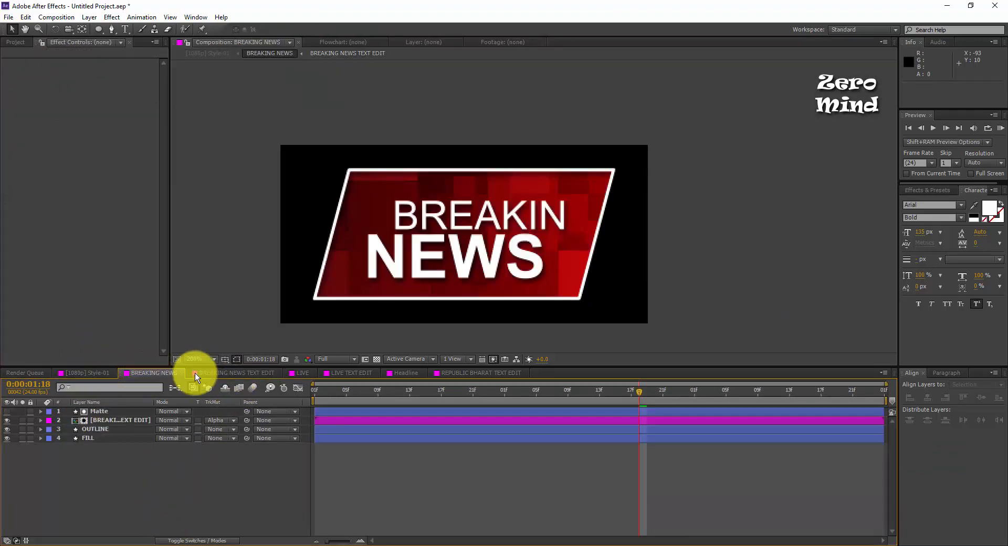
click(302, 373)
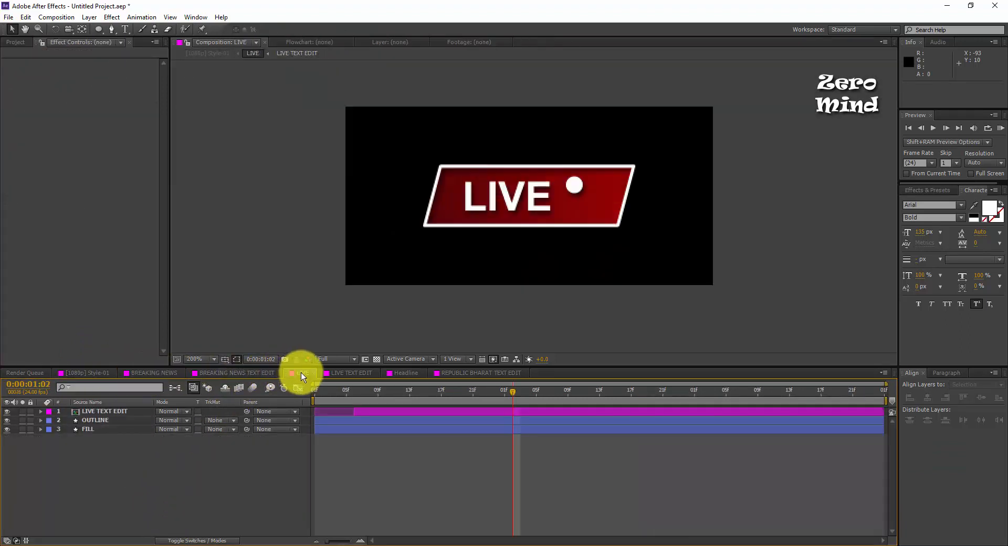
click(97, 429)
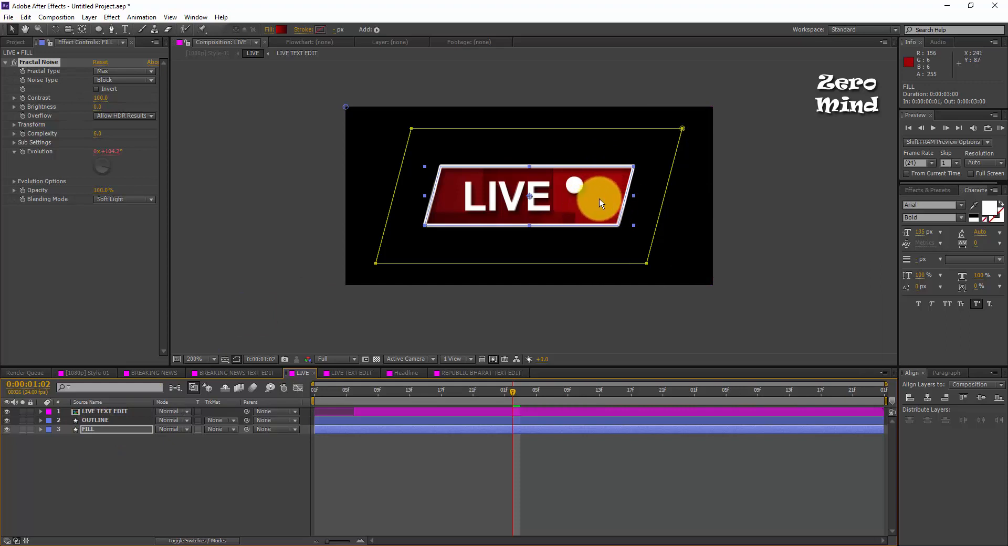
Set the Transform Scale of the Fractal Noise on the LIVE composition's FILL layer to 56.
click(14, 125)
drag(104, 156, 81, 154)
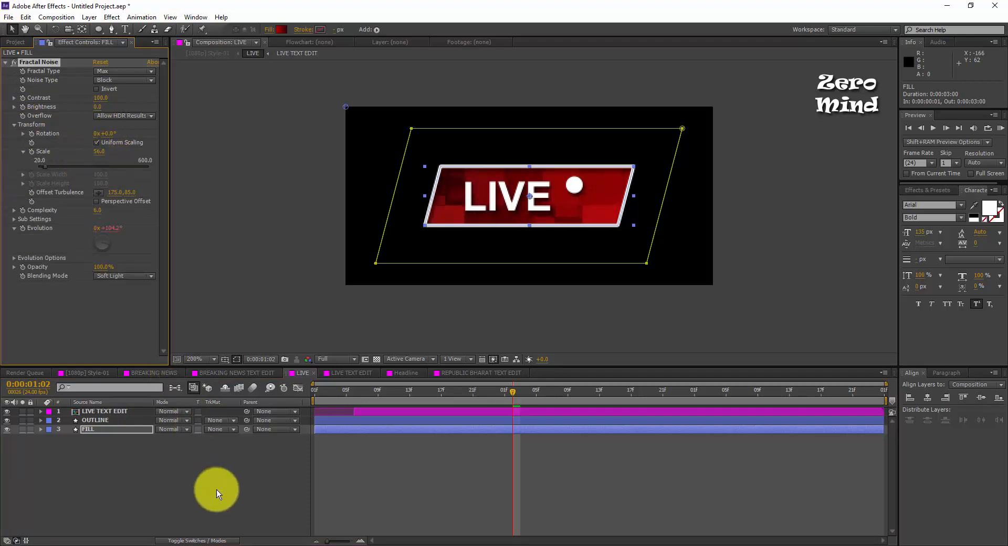
click(216, 489)
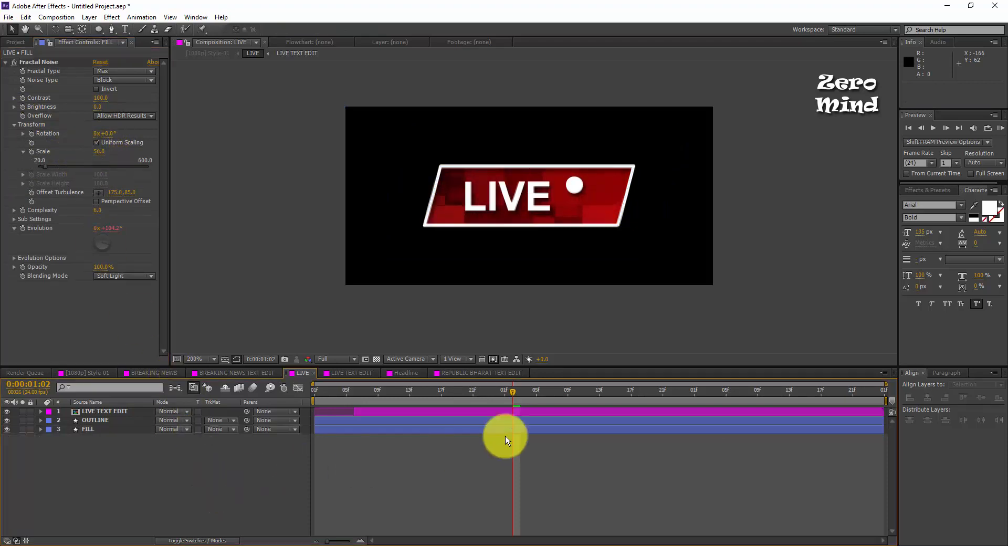
In the Headline composition, paste the copied Fractal Noise effect onto the FILL layer.
click(415, 373)
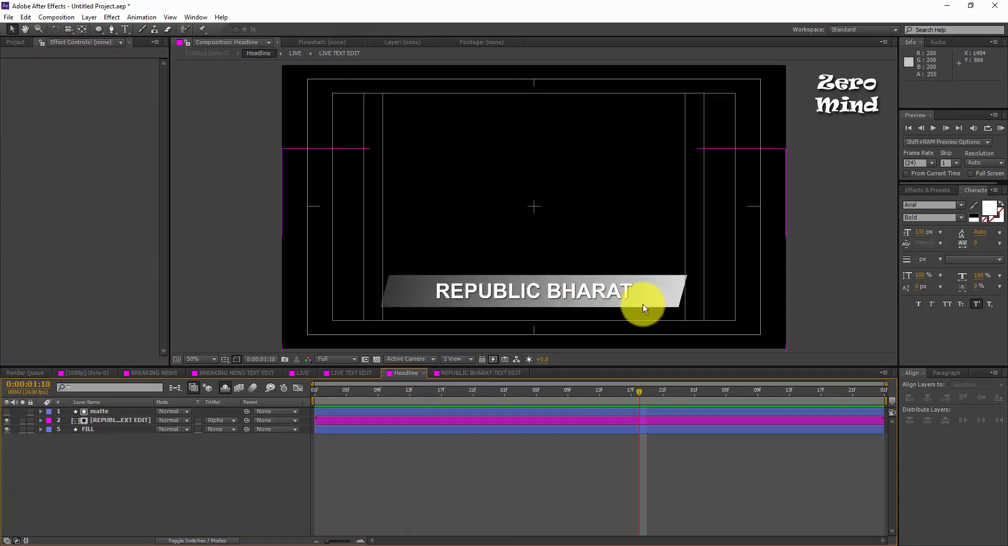
click(150, 429)
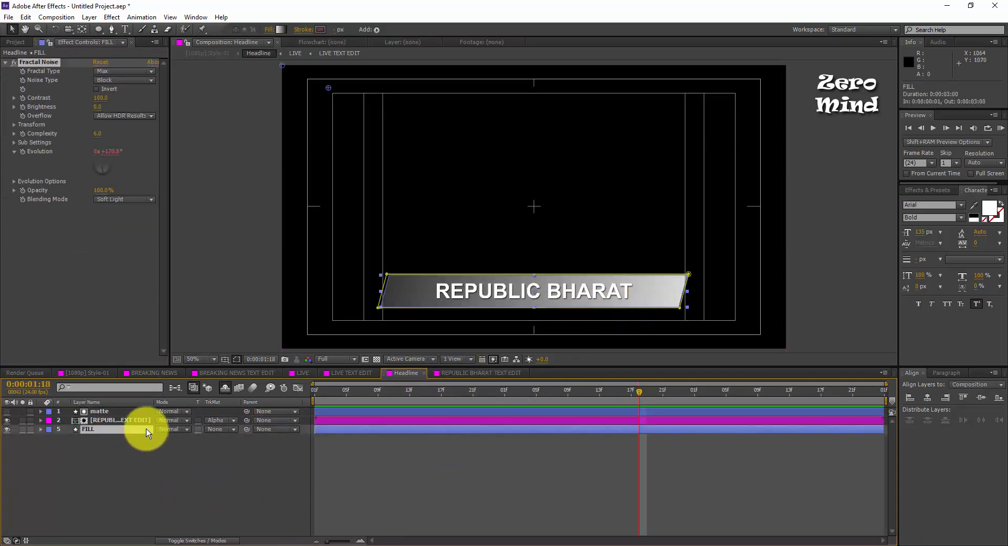
click(206, 480)
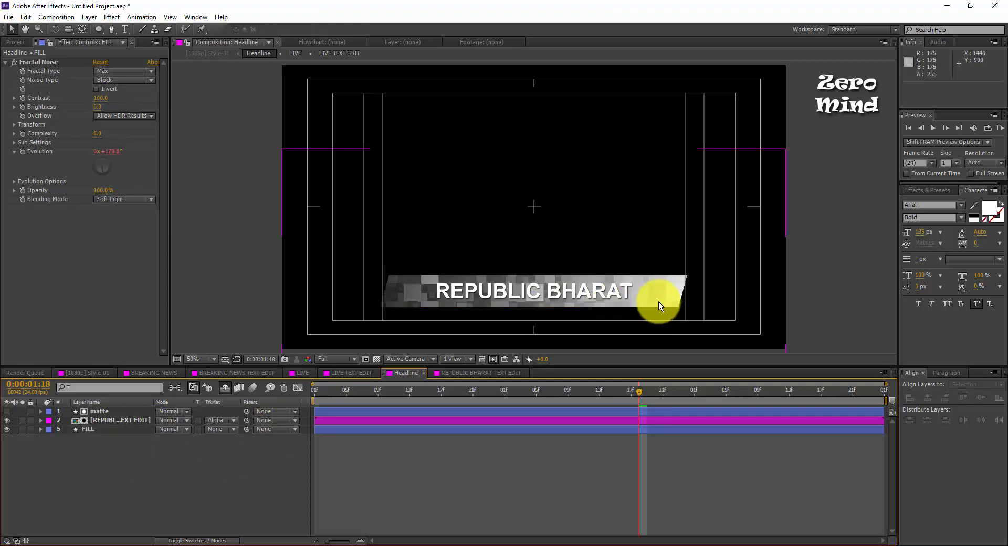
Set the text colour of REPUBLIC BHARAT to red (FF0000) in the REPUBLIC BHARAT TEXT EDIT composition.
click(488, 374)
click(125, 414)
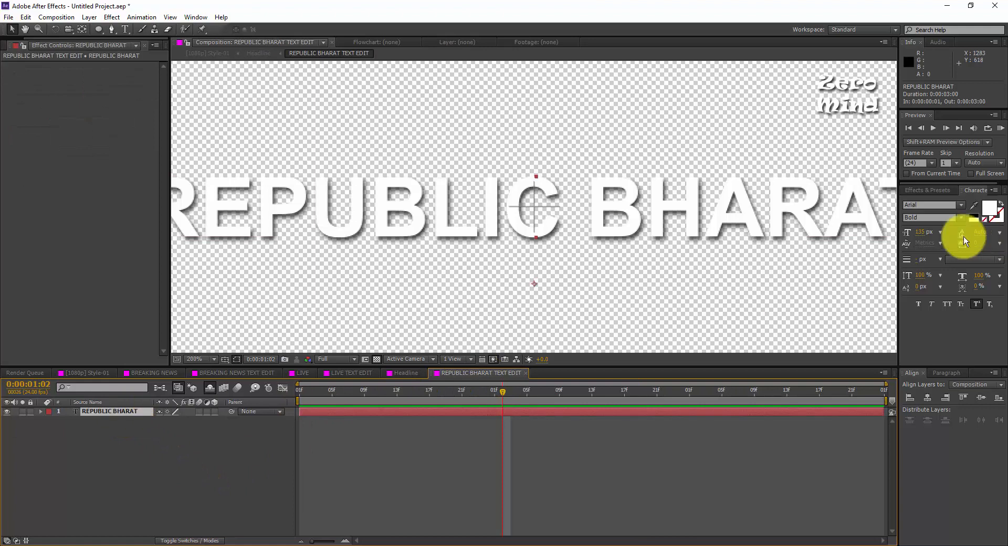
click(989, 209)
drag(594, 337, 609, 270)
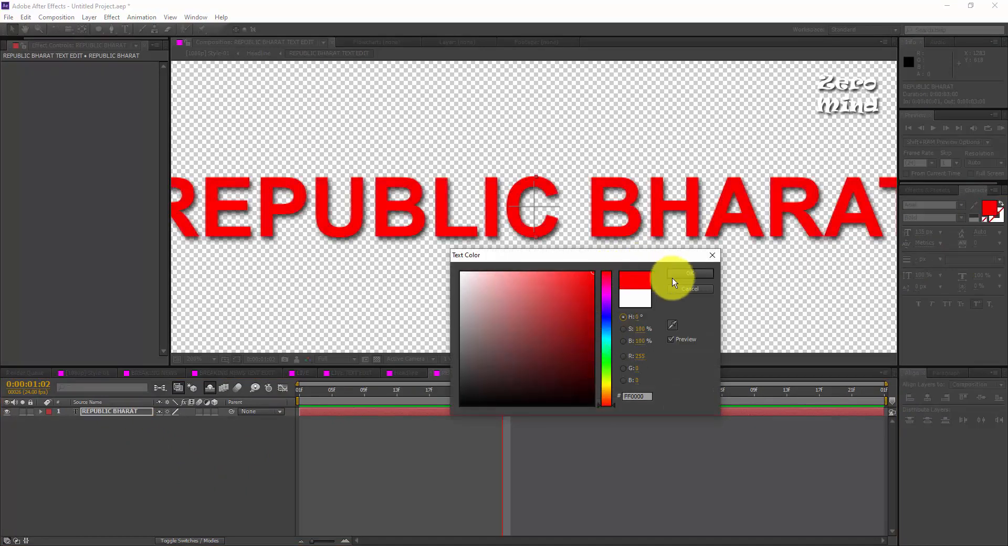
click(693, 274)
scroll(637, 292, down, 1)
click(199, 465)
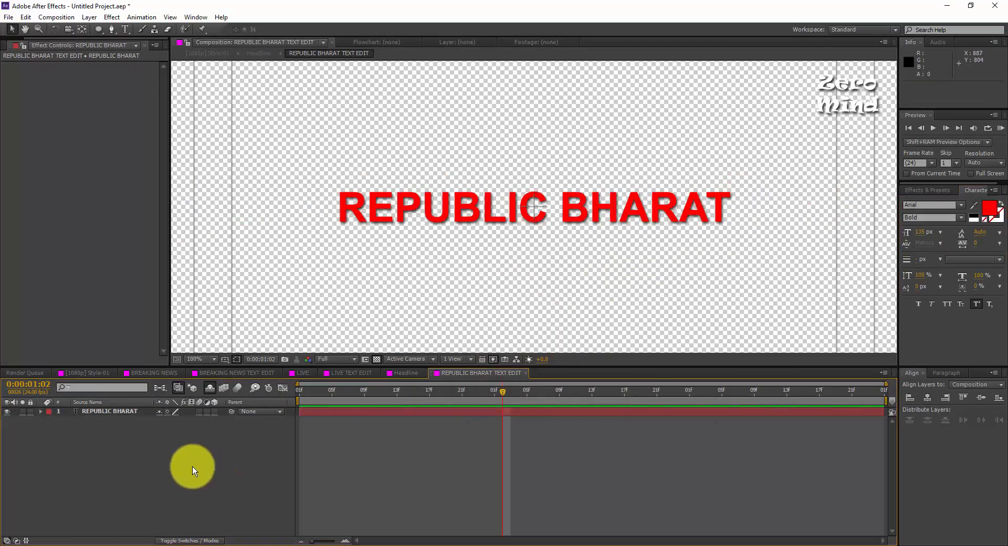
Set the Fractal Noise Opacity on the Headline composition's FILL layer to 48%.
click(413, 372)
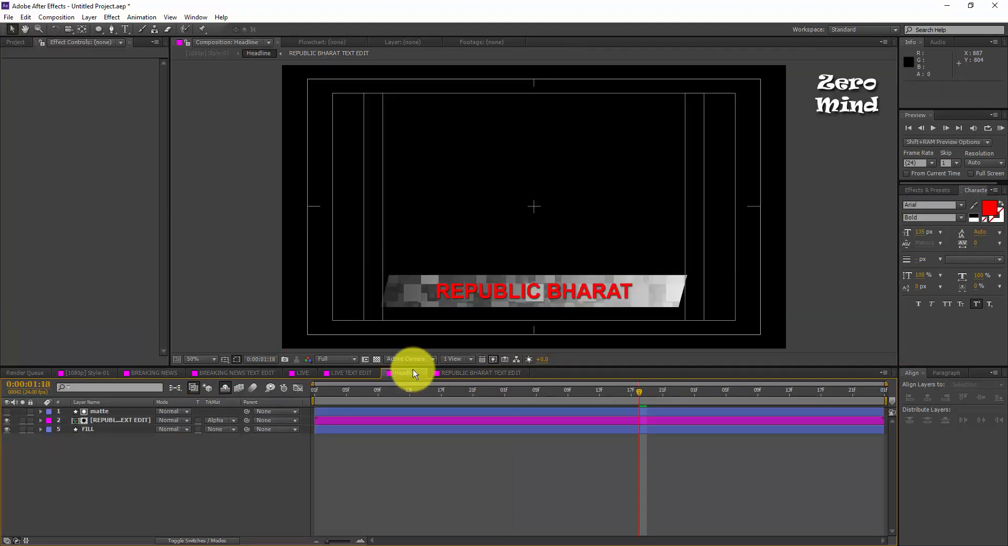
click(355, 373)
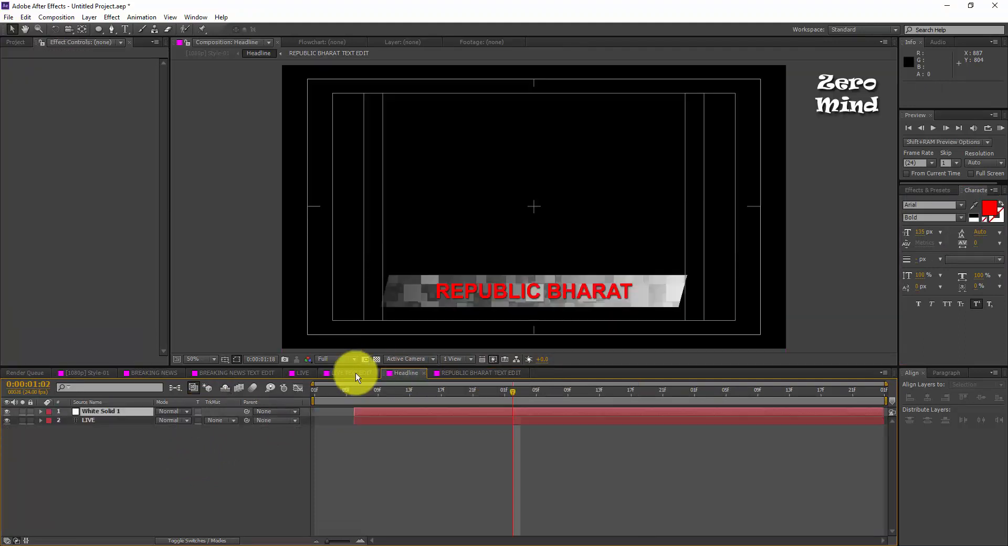
click(404, 373)
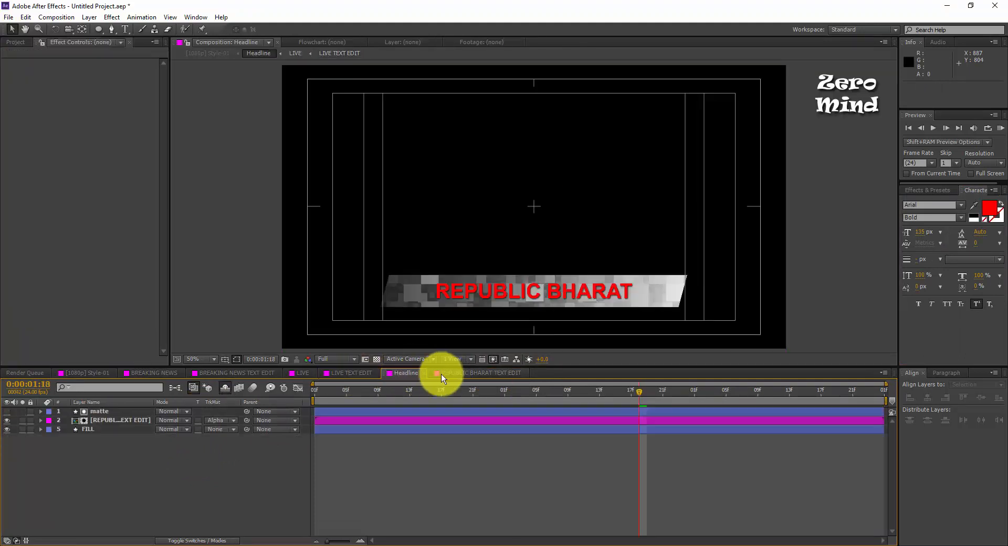
click(103, 430)
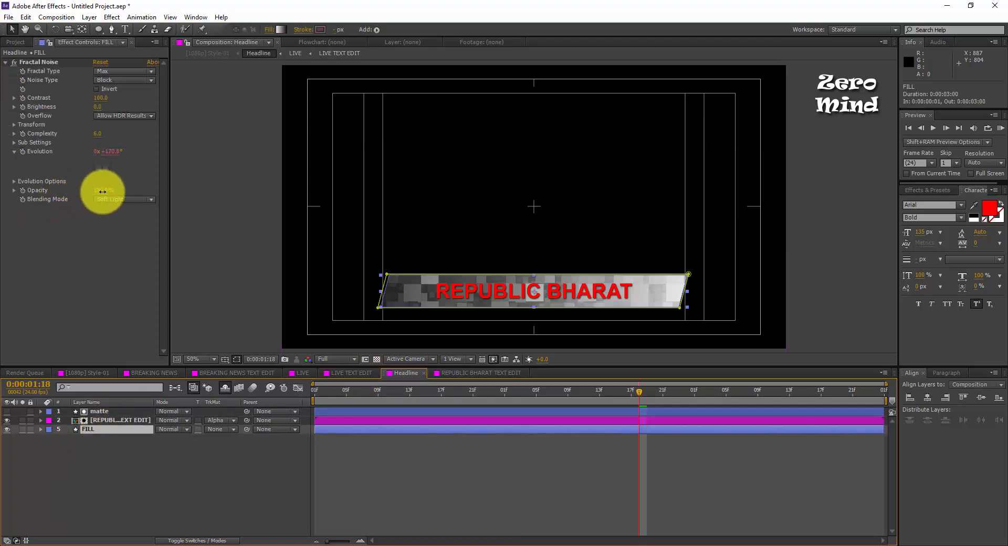
drag(102, 192, 50, 188)
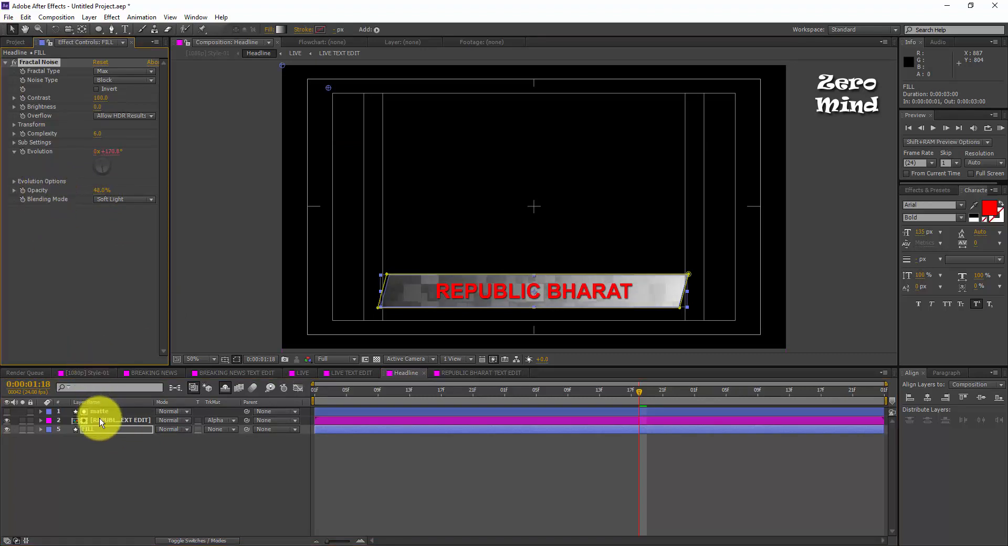
Edit the colours of Gradient Fill 1 on Headline's FILL layer, setting the first colour stop to red (D70E0E).
click(40, 430)
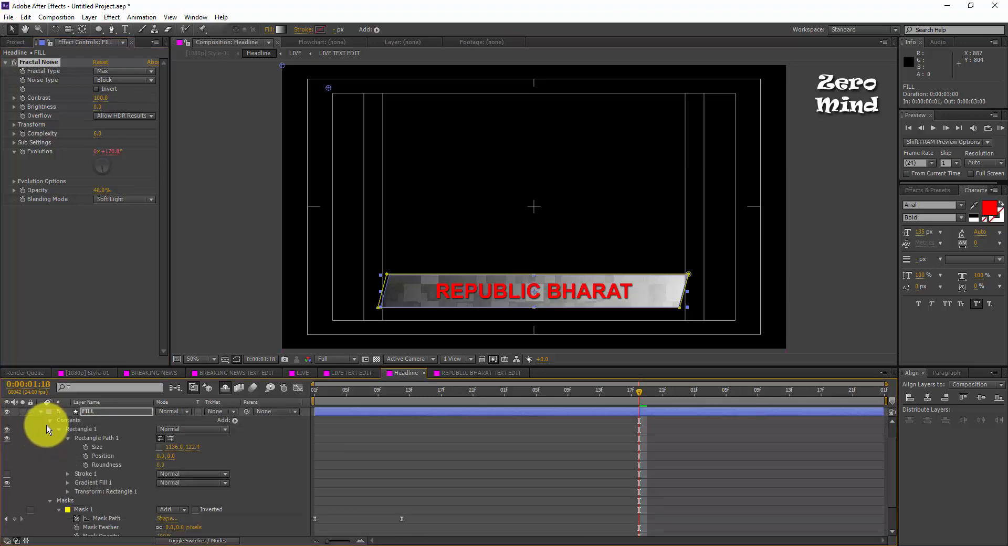
scroll(180, 512, down, 2)
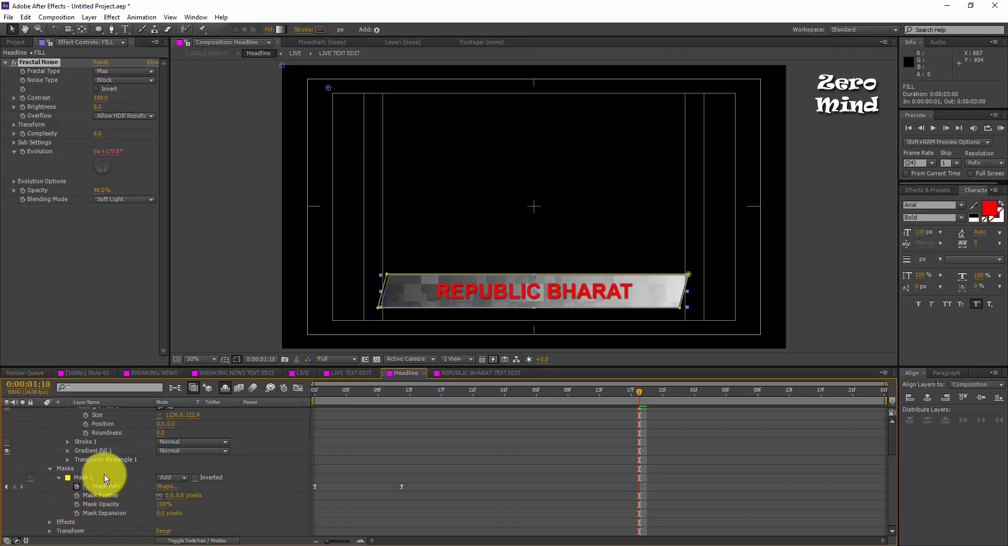
click(79, 452)
click(68, 450)
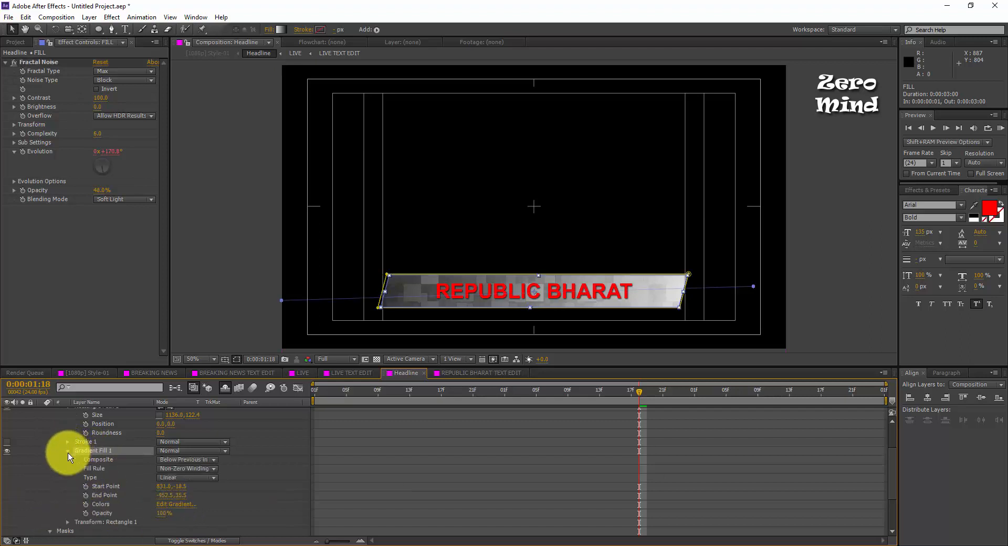
click(182, 506)
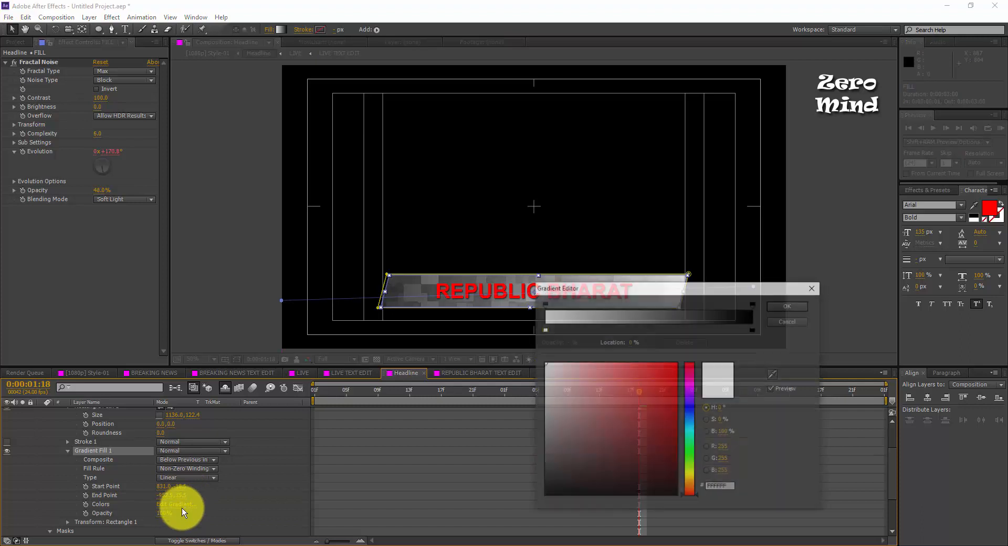
click(612, 381)
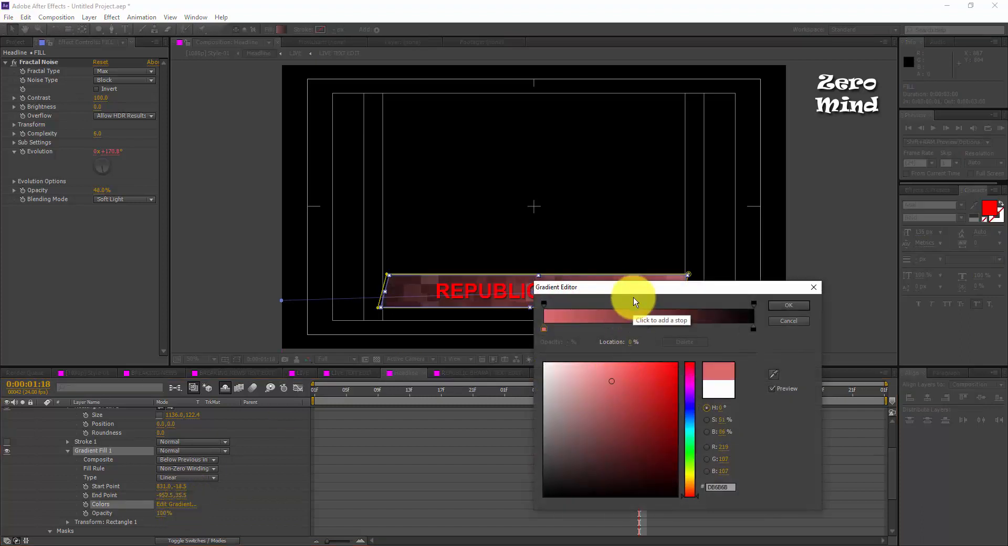
drag(633, 297, 795, 235)
mouse_move(795, 319)
mouse_down()
mouse_move(846, 299)
mouse_move(849, 320)
mouse_move(860, 313)
mouse_move(835, 337)
mouse_move(830, 322)
mouse_up()
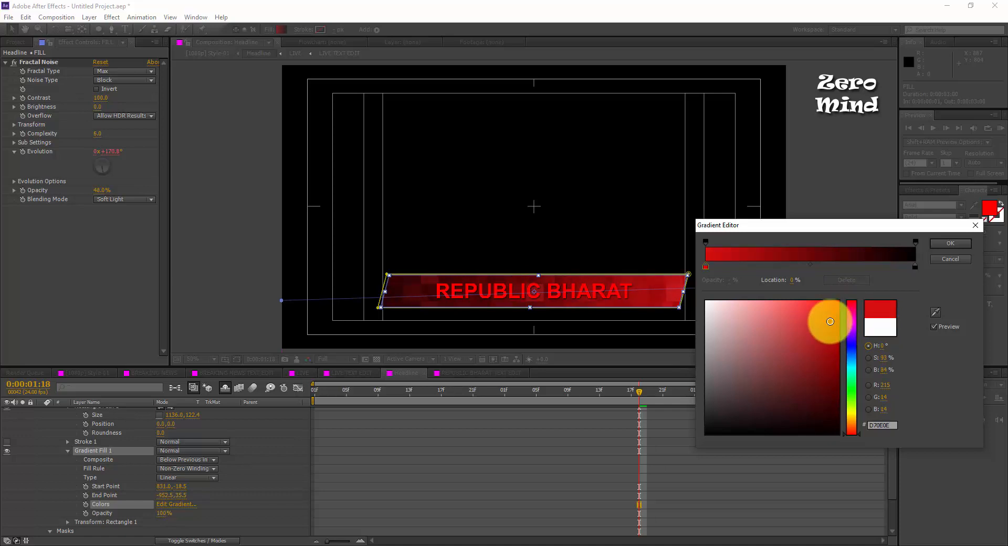
click(938, 247)
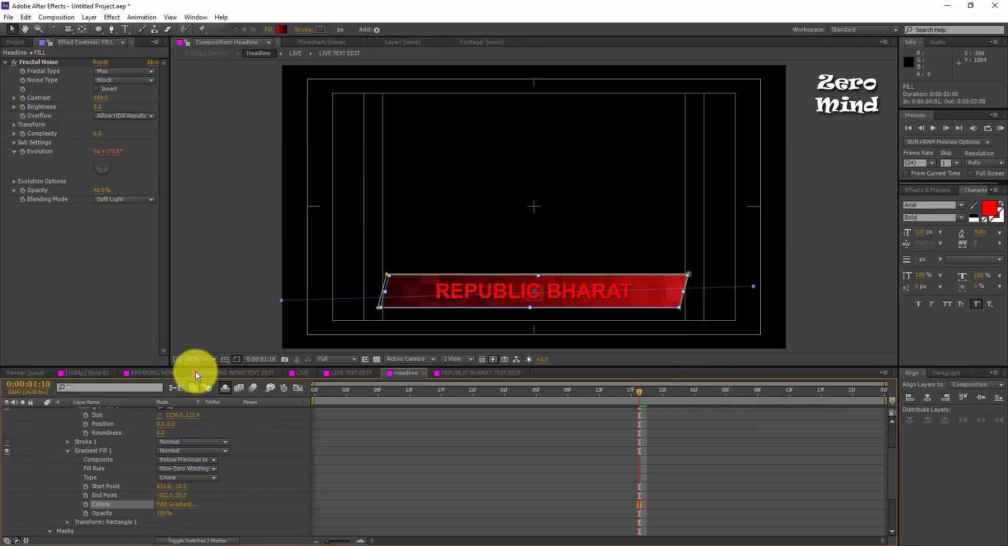
Set the Fractal Noise Opacity on Headline's FILL layer to 63%, keeping the Soft Light blending, and collapse the layer's properties.
click(119, 200)
click(125, 199)
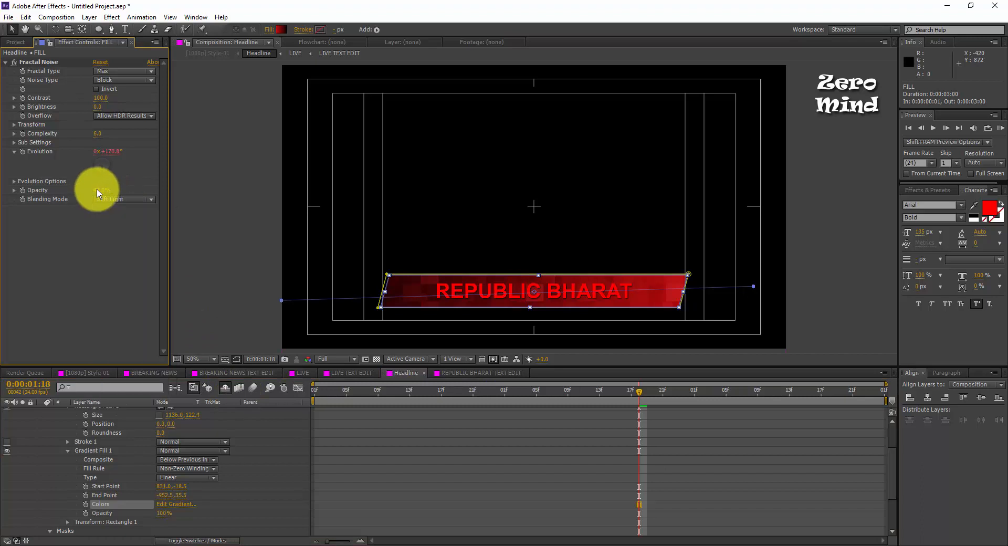
drag(98, 190, 138, 190)
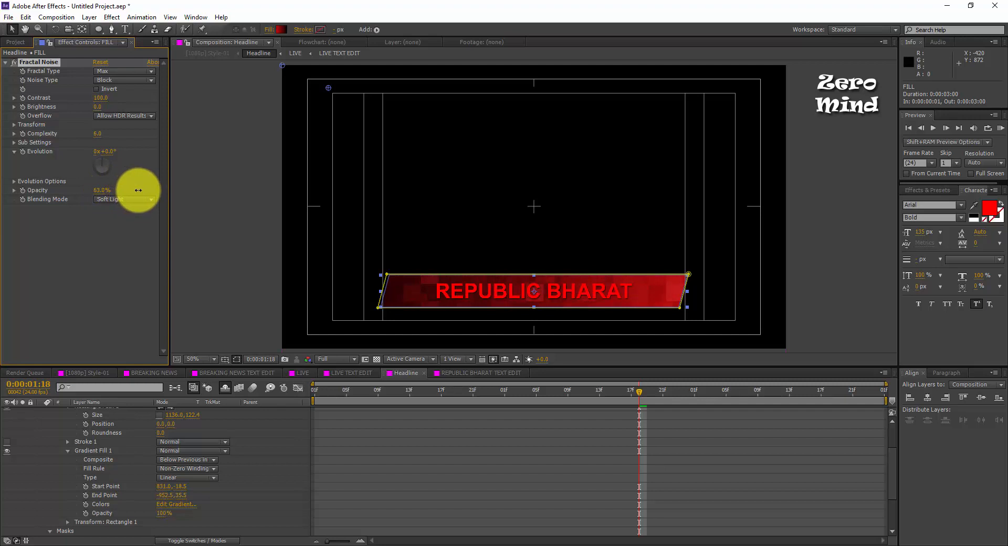
scroll(79, 427, up, 2)
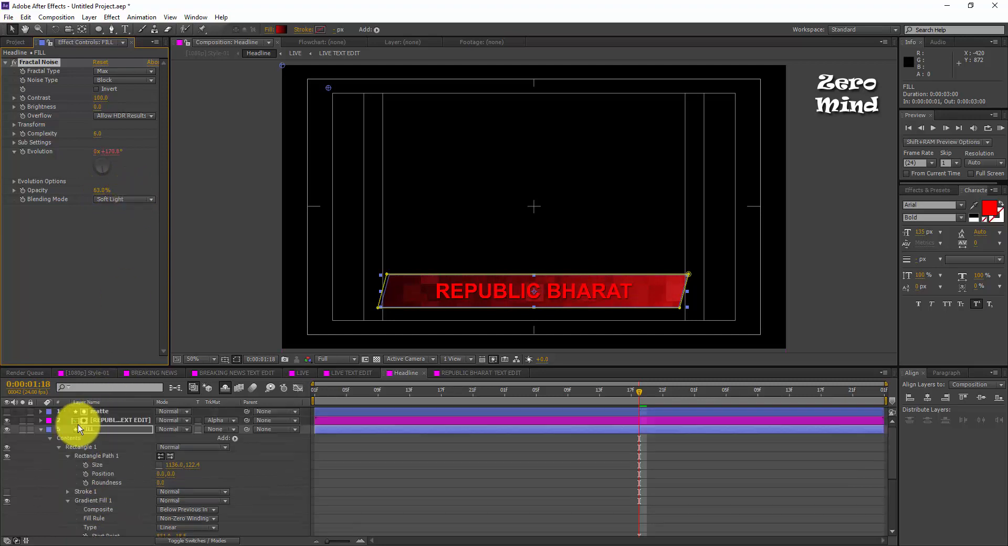
click(41, 429)
Set the text colour of REPUBLIC BHARAT to white in the REPUBLIC BHARAT TEXT EDIT composition.
click(477, 371)
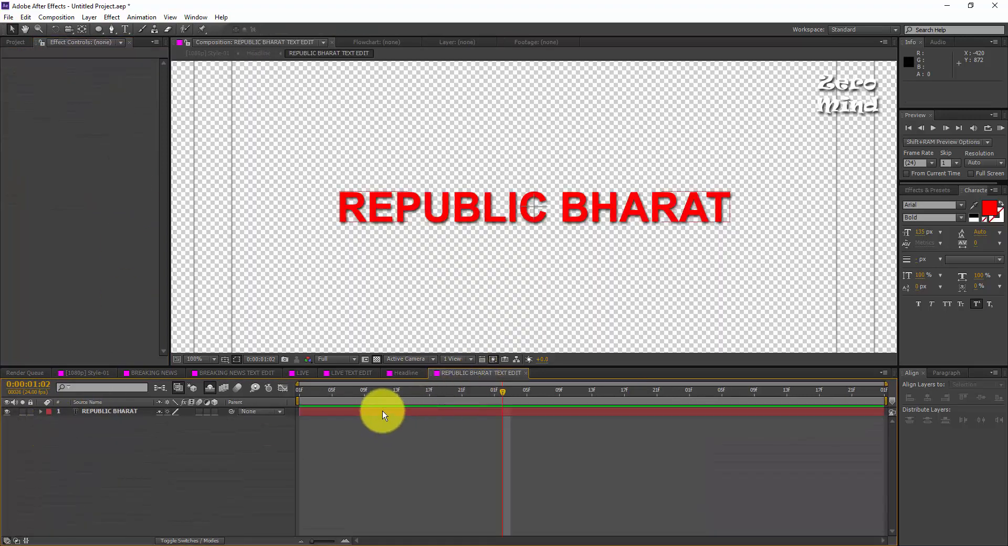
click(383, 411)
click(990, 208)
click(471, 278)
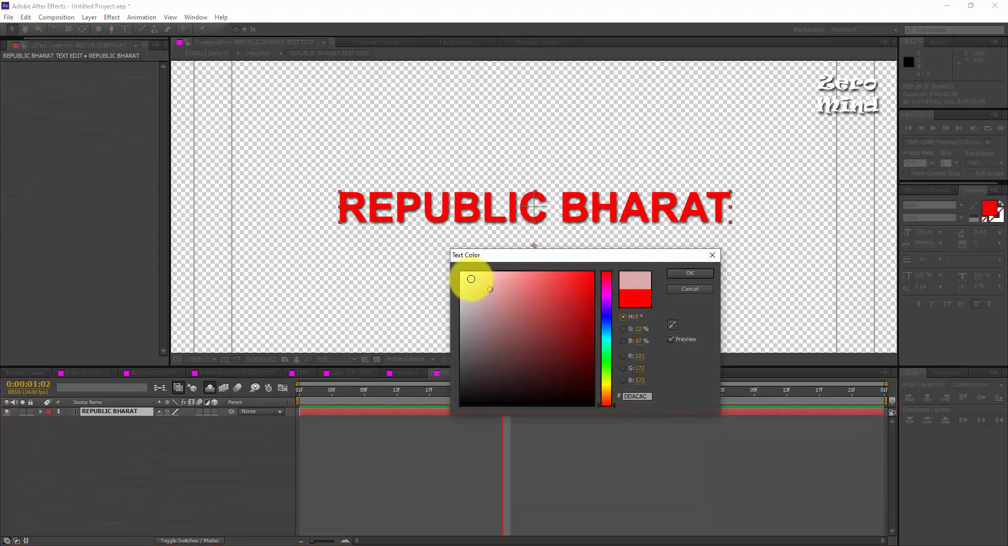
drag(472, 279, 460, 271)
click(690, 272)
click(238, 457)
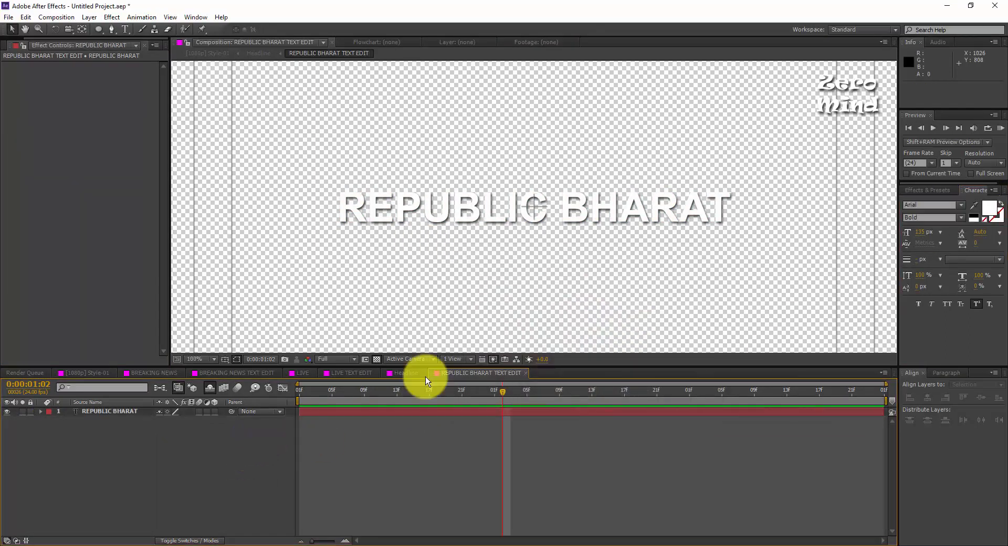
Scrub through the Headline and [1080p] Style-01 compositions to check the noise animation on the assembled lower third.
click(398, 373)
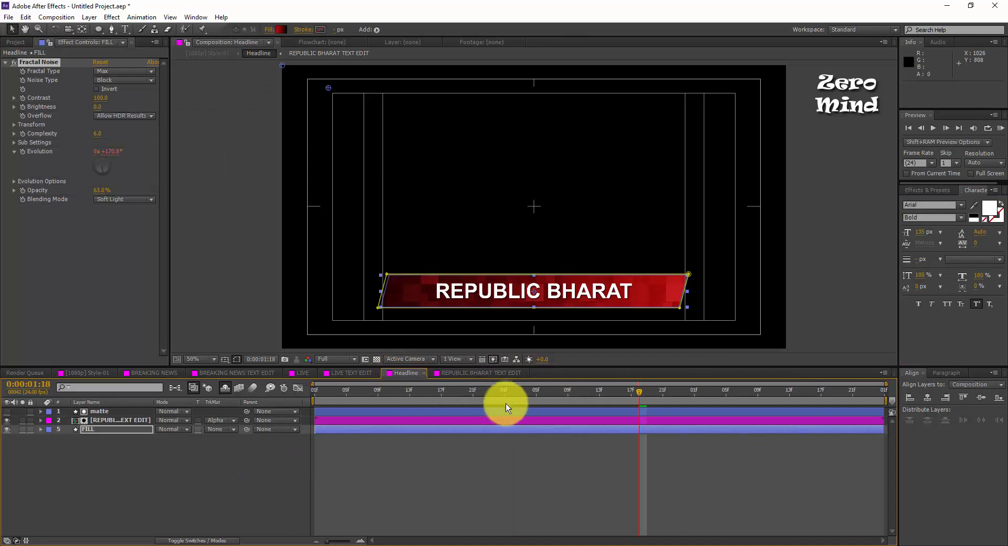
drag(514, 392, 609, 402)
click(106, 373)
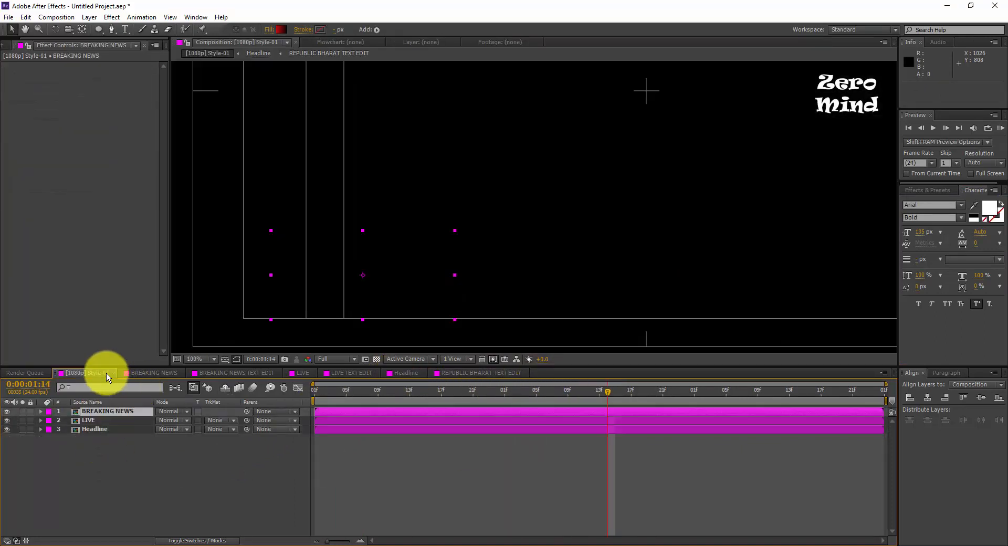
scroll(534, 292, down, 2)
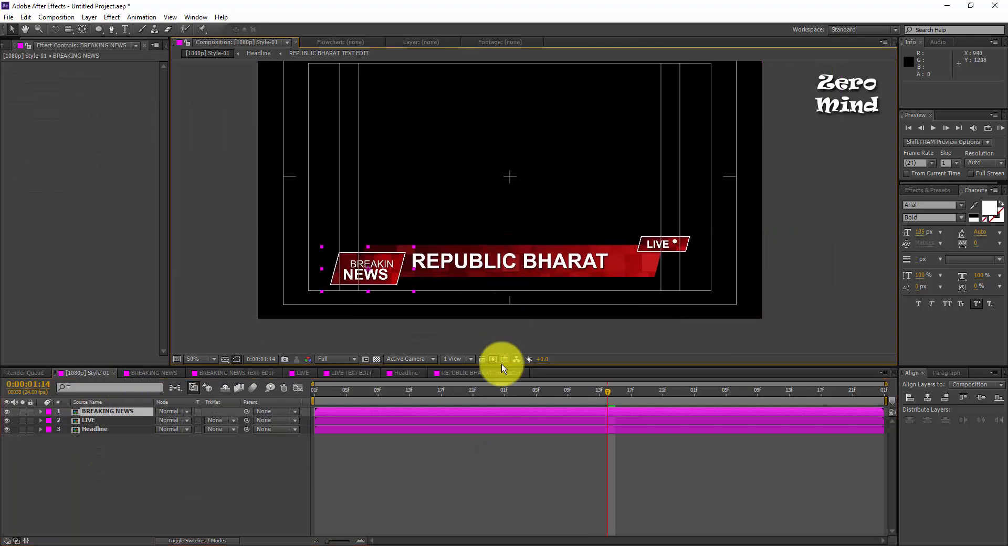
drag(502, 391, 500, 411)
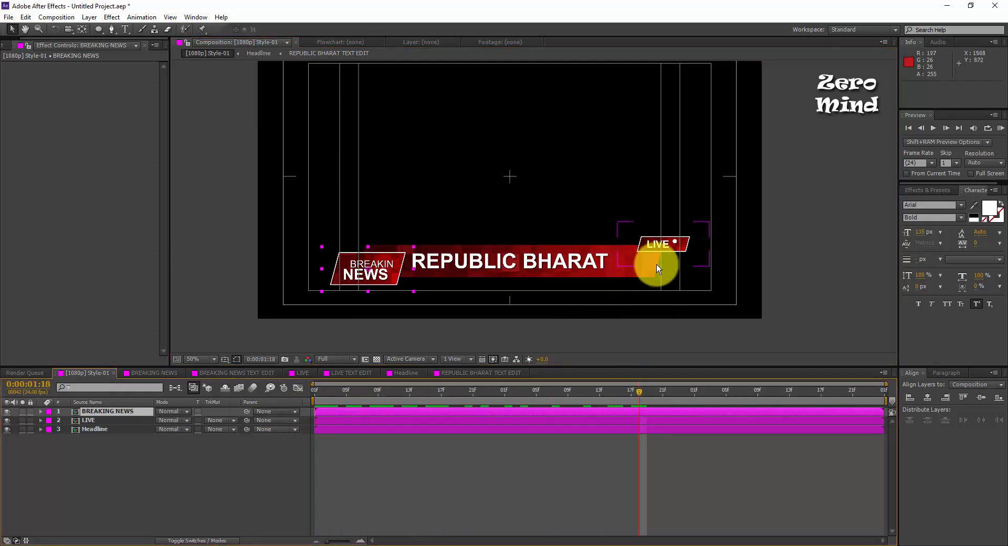
click(183, 487)
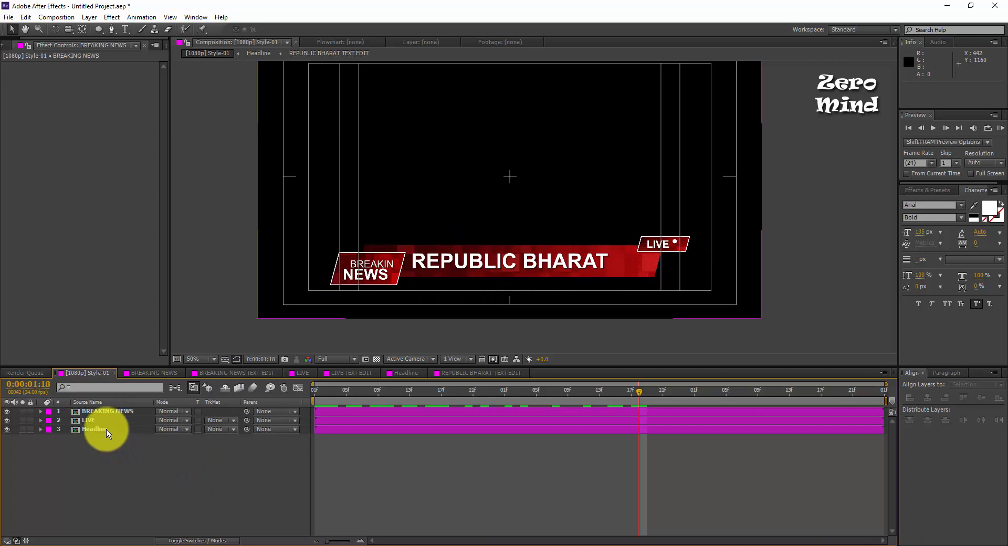
In the Headline composition, reveal the shy layers and make the LIVE and BREAKING NEWS layers visible.
click(410, 374)
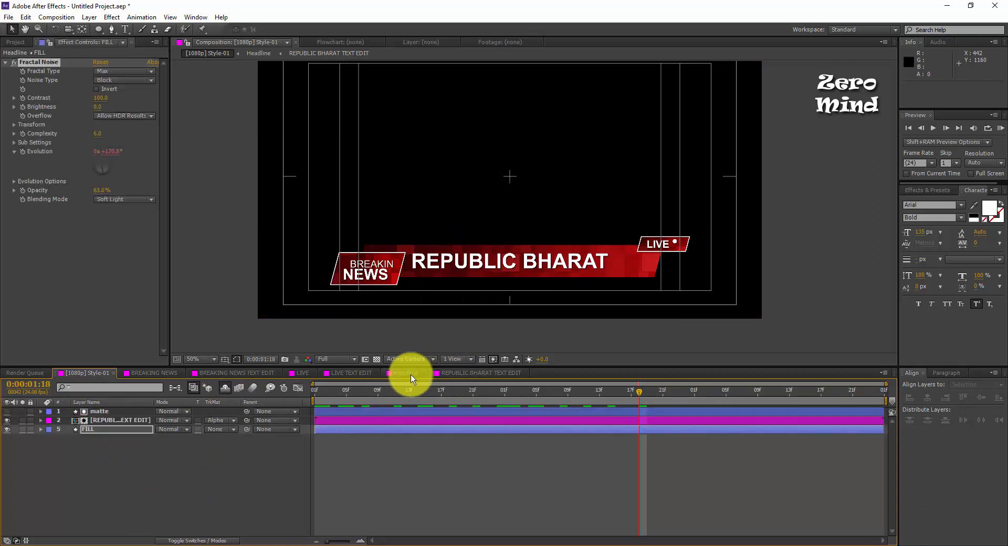
click(174, 445)
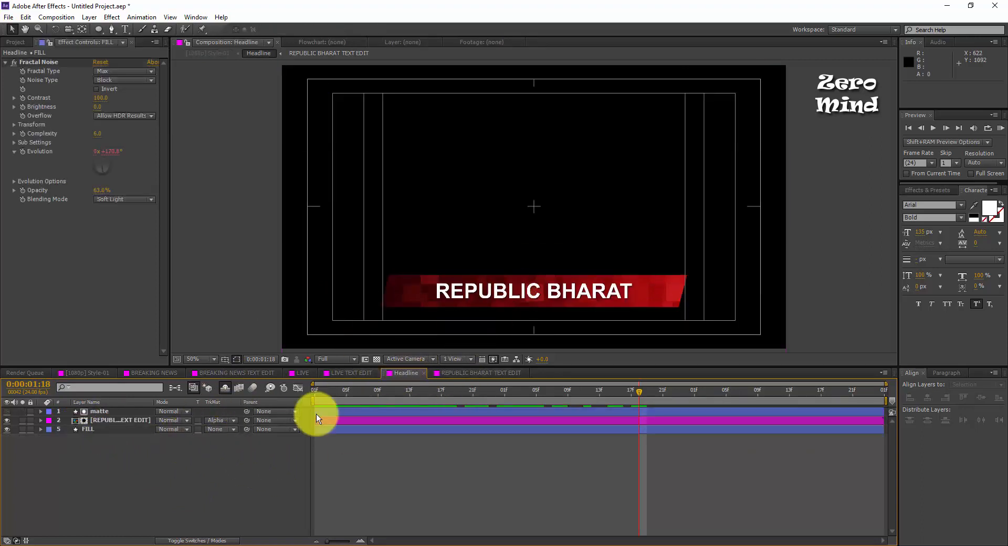
click(225, 388)
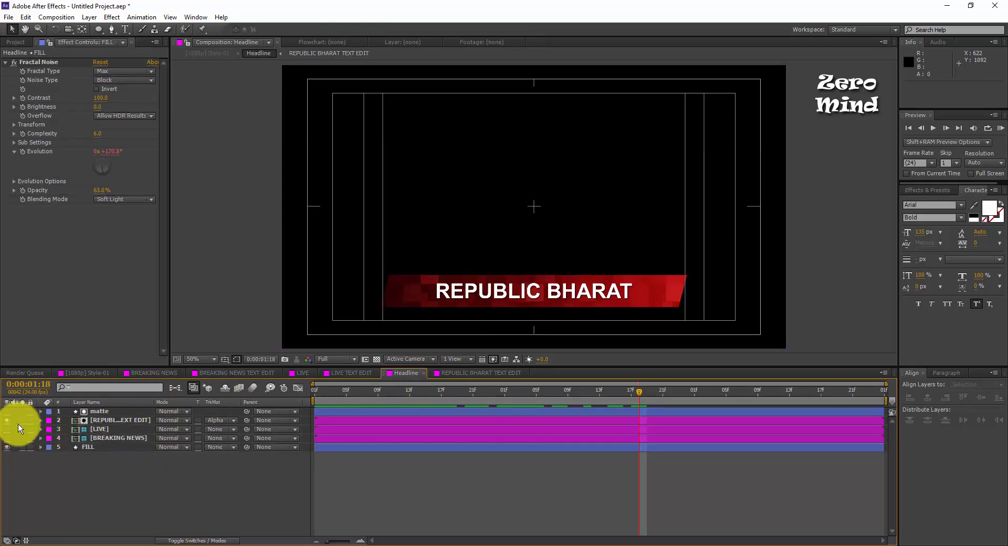
click(7, 412)
click(7, 412)
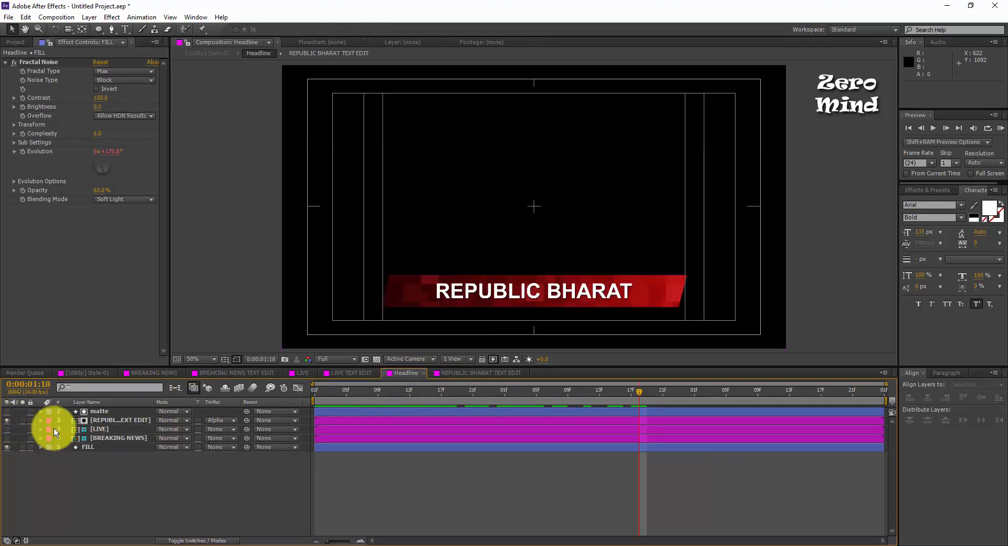
click(7, 430)
click(7, 438)
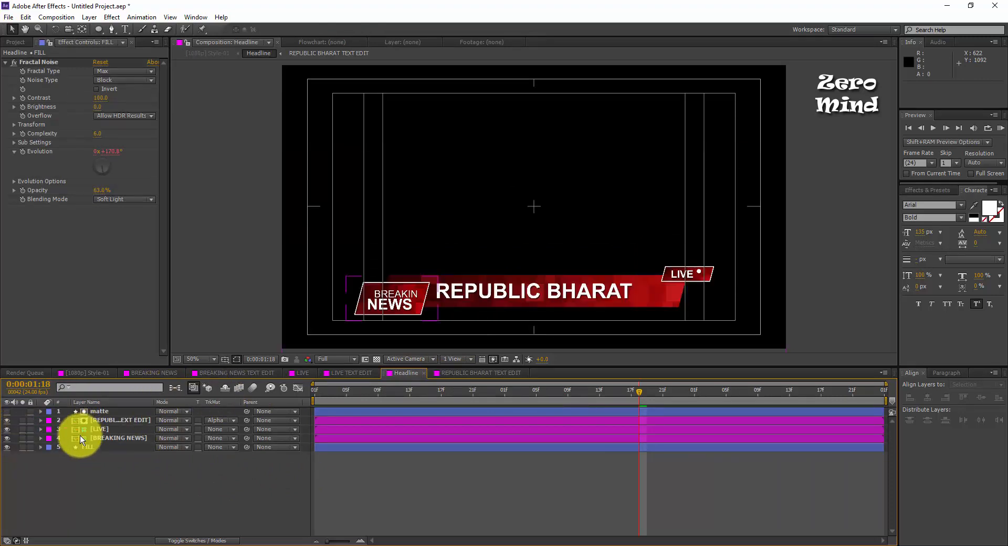
Move the LIVE and BREAKING NEWS layers beneath the FILL layer.
click(86, 431)
shift+click(90, 439)
drag(99, 428, 113, 468)
click(183, 465)
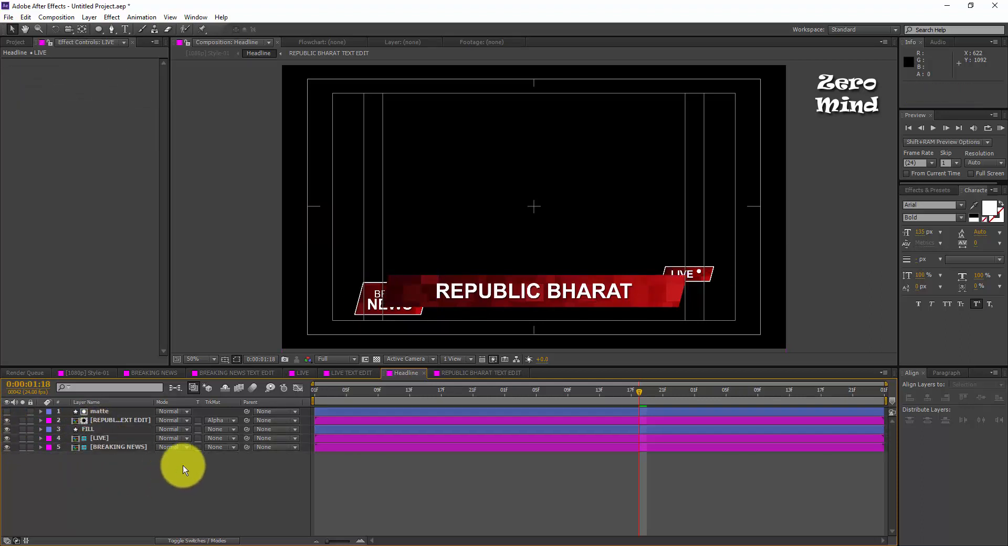
Move the LIVE and BREAKING NEWS layers to the top of the Headline layer stack, above the matte.
click(100, 439)
shift+click(99, 449)
drag(103, 444, 112, 409)
click(116, 471)
drag(672, 266, 663, 209)
Duplicate Headline's FILL layer, locking the original and placing the copy beneath it.
click(132, 447)
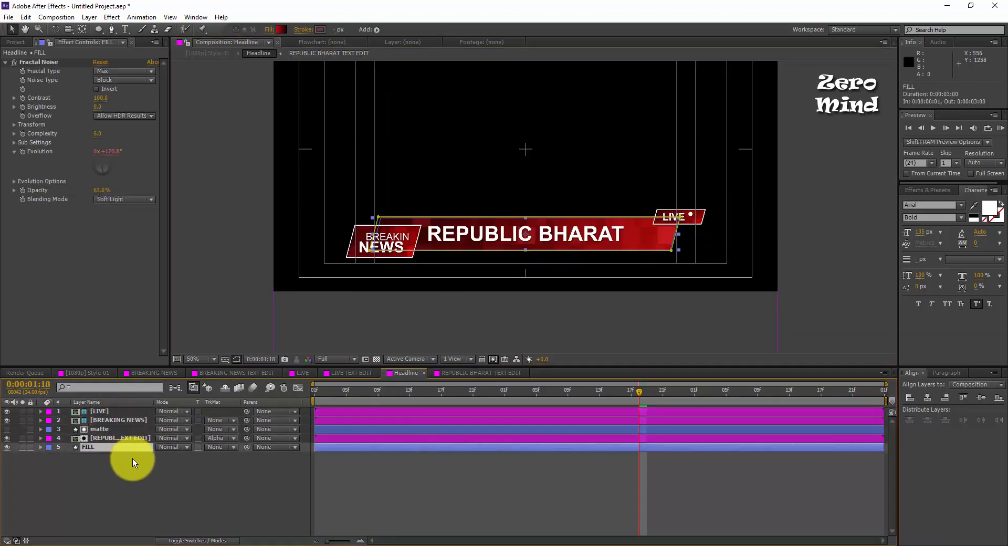
key(ctrl+d)
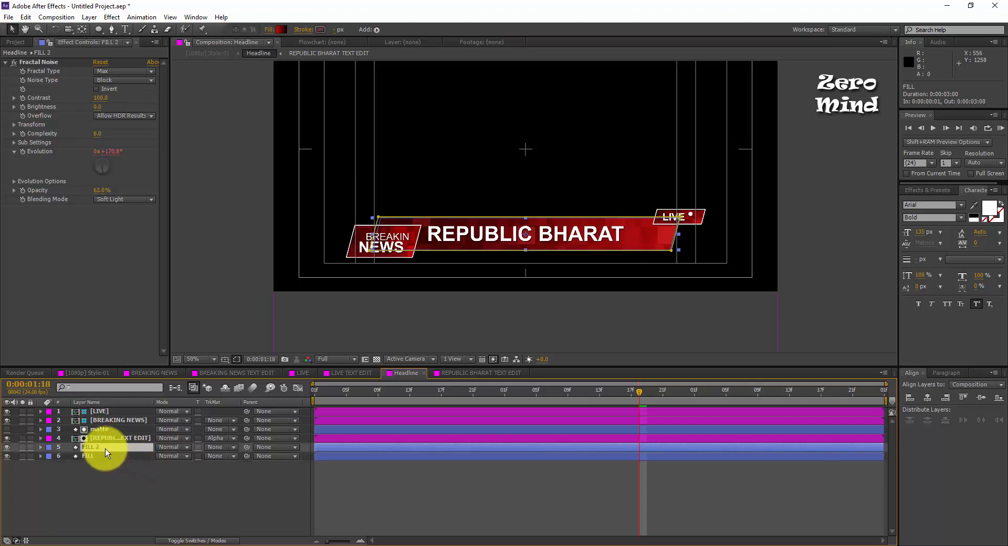
click(32, 455)
mouse_move(84, 448)
mouse_down()
mouse_move(83, 464)
mouse_move(95, 460)
mouse_up()
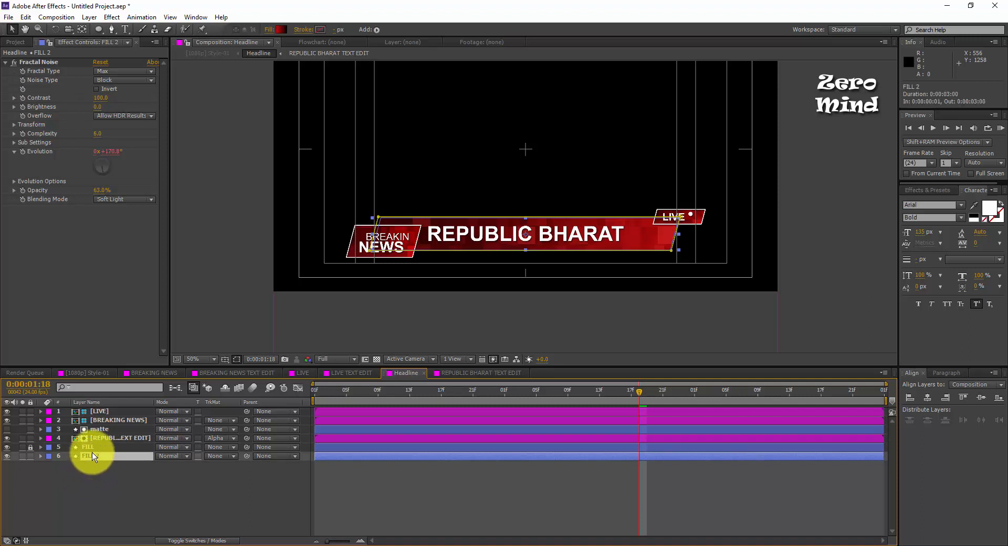
Move Headline's FILL 2 layer up 10 pixels and apply the Fill effect to it.
key(shift+Up)
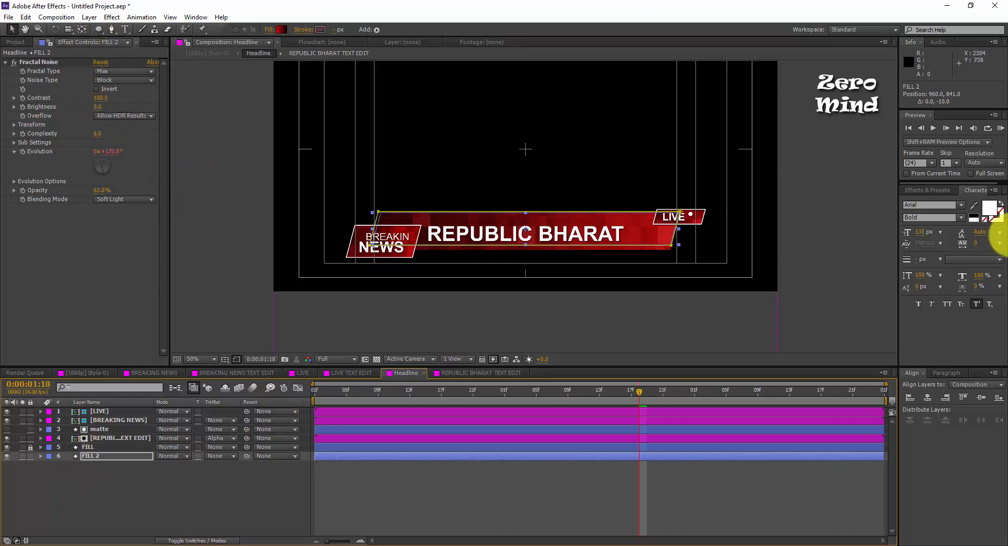
click(928, 190)
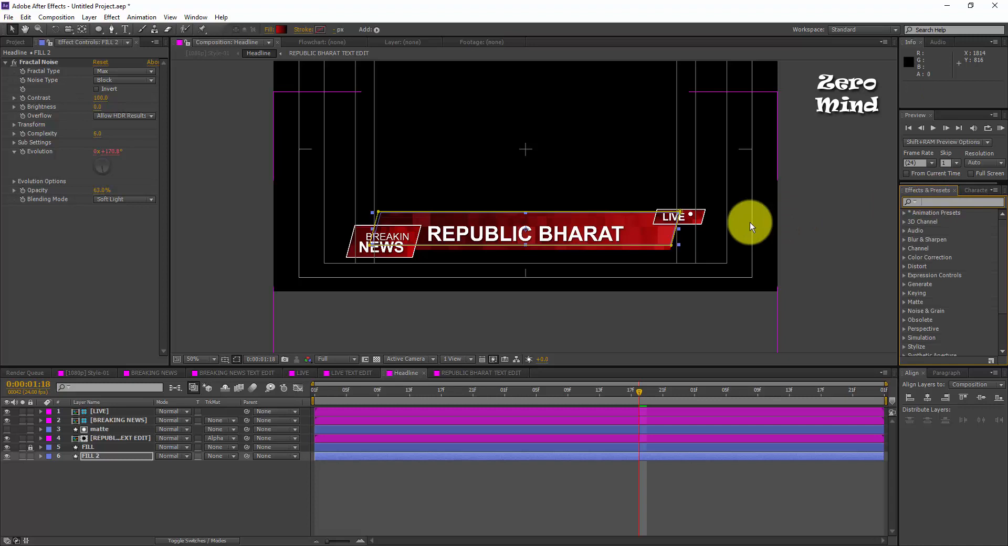
text(fill)
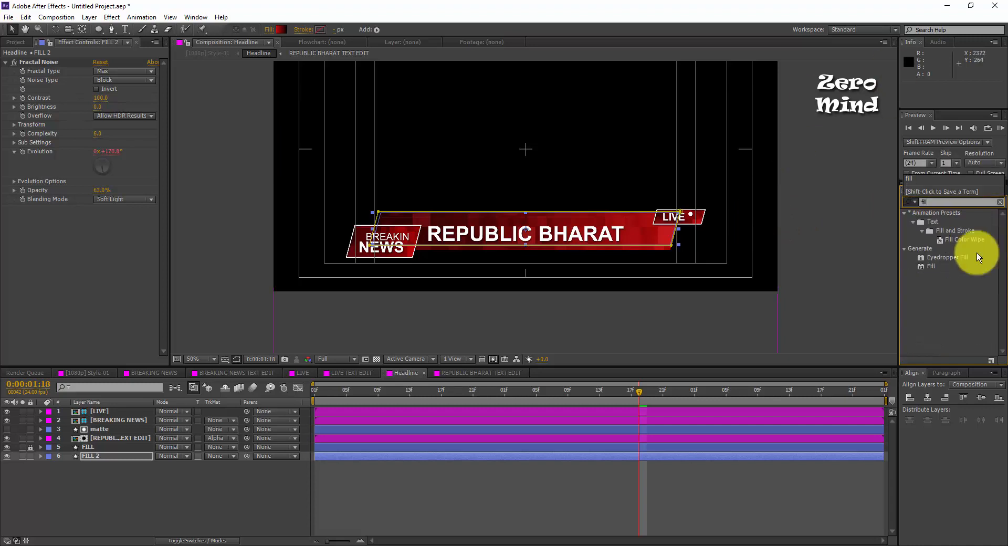
drag(928, 269, 96, 458)
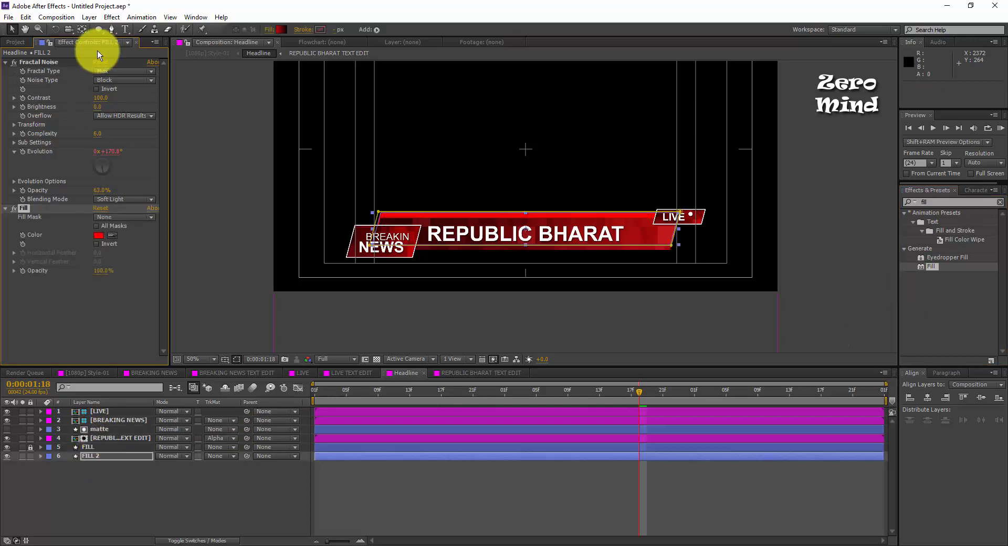
Set FILL 2's Fill effect color to white, FFFFFF.
click(99, 234)
click(462, 273)
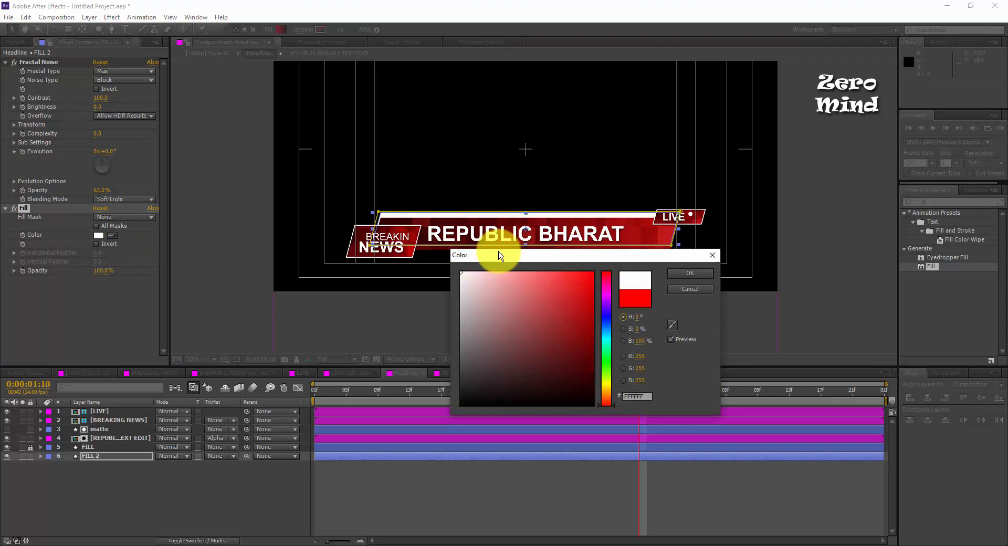
click(702, 273)
click(224, 487)
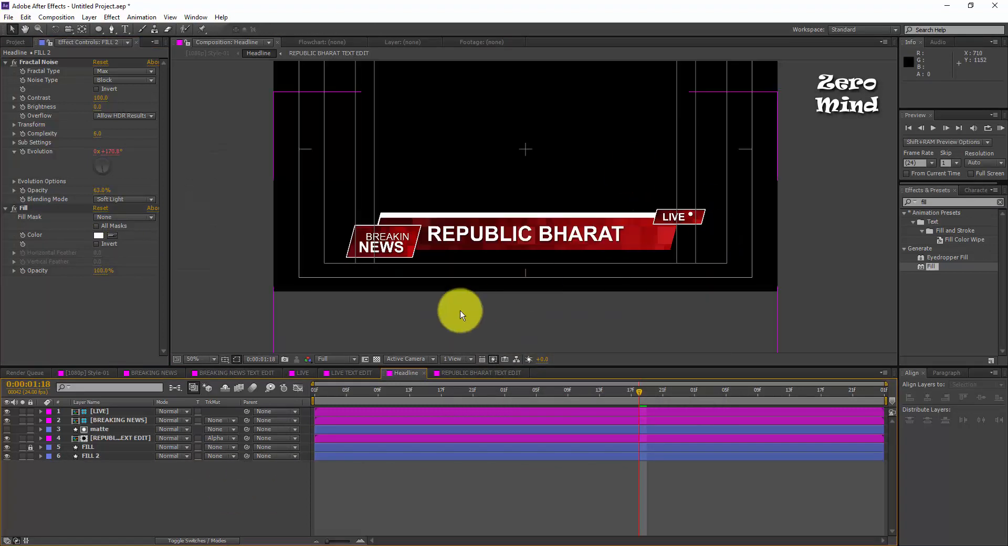
Nudge FILL 2 vertically in one-pixel steps to leave a thinner white strip above the headline bar.
click(124, 454)
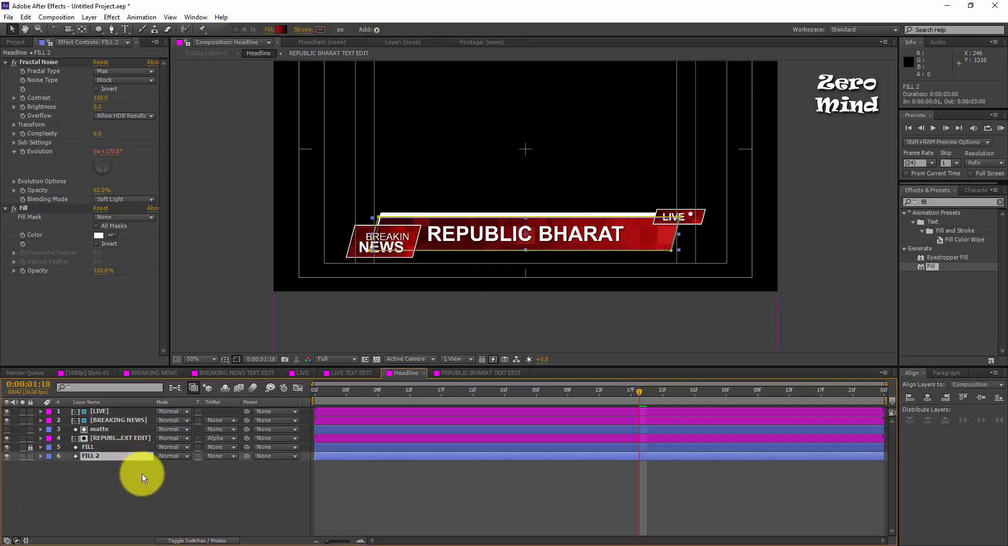
key(Return)
key(Up)
key(Up)
key(Up)
key(Up)
key(Up)
key(Up)
key(Up)
key(Up)
key(Up)
key(Up)
key(Up)
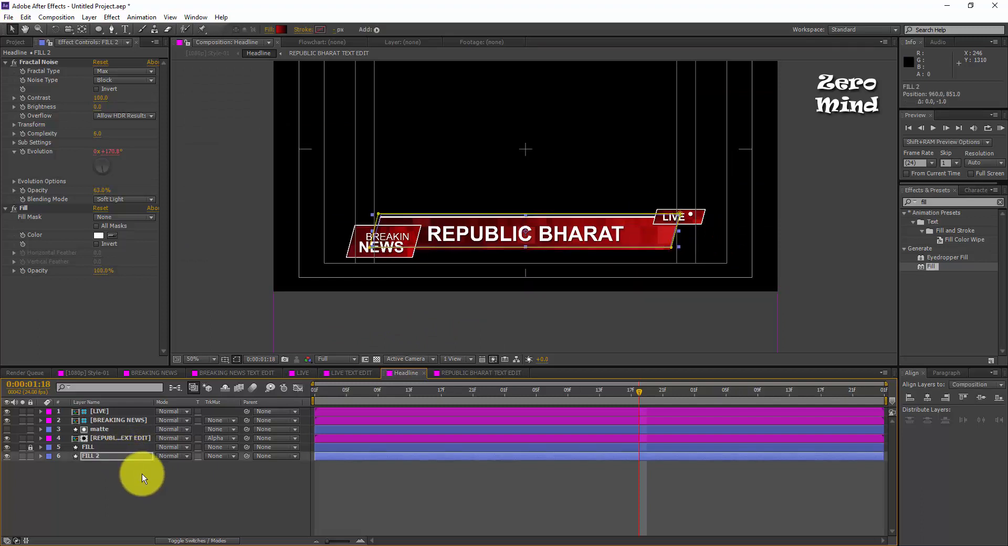
key(Down)
click(151, 495)
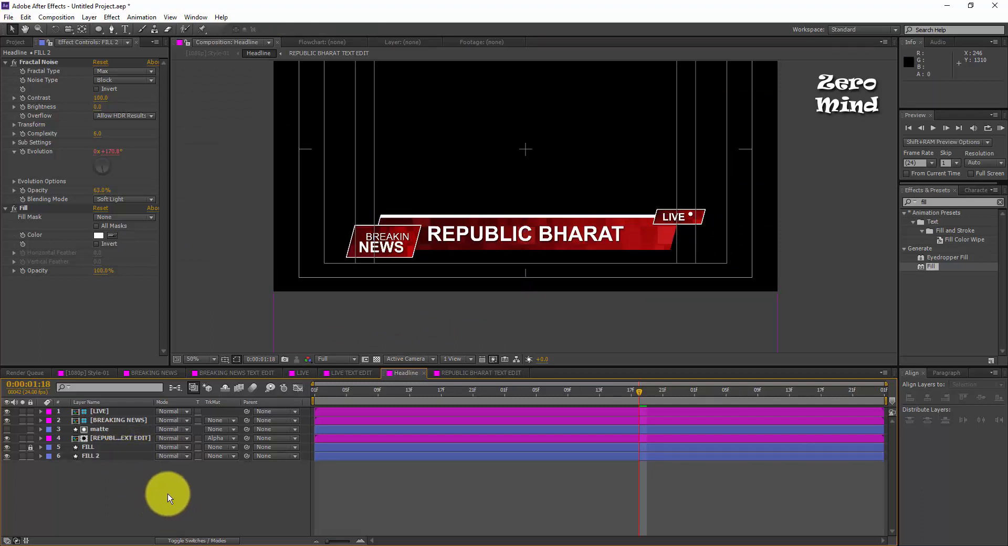
Remove Fractal Noise from FILL 2 and lower the layer slightly to a Y position of 855.
click(49, 64)
key(Delete)
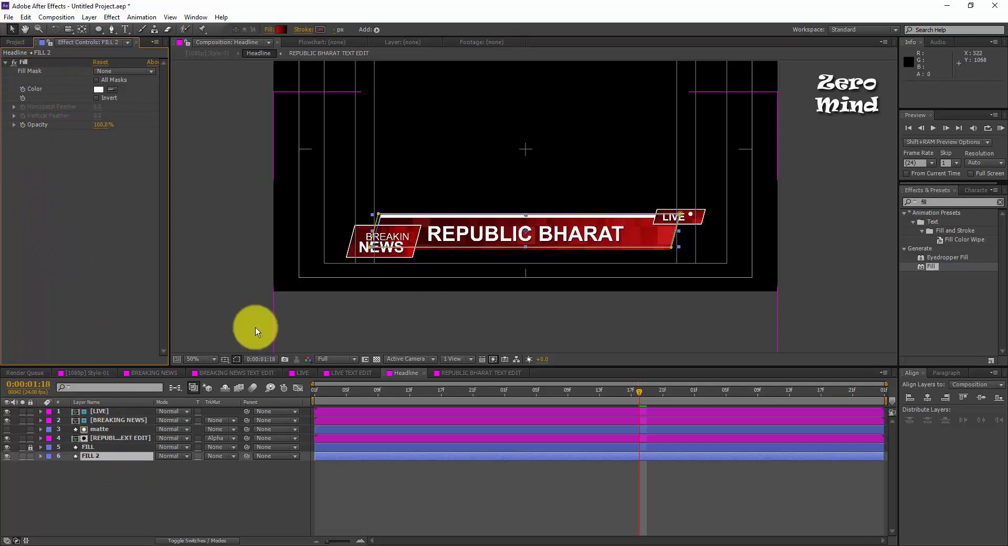
scroll(616, 249, up, 2)
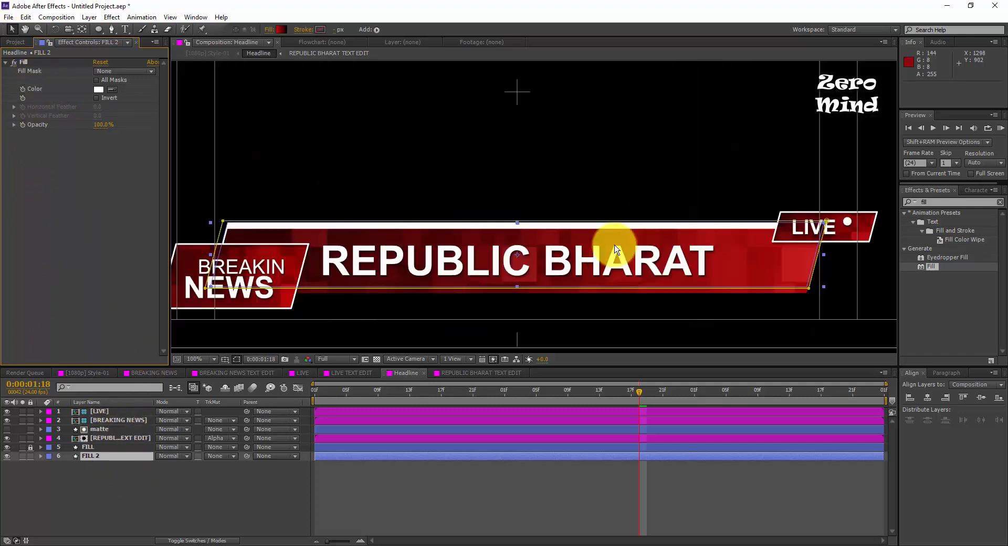
scroll(618, 249, down, 2)
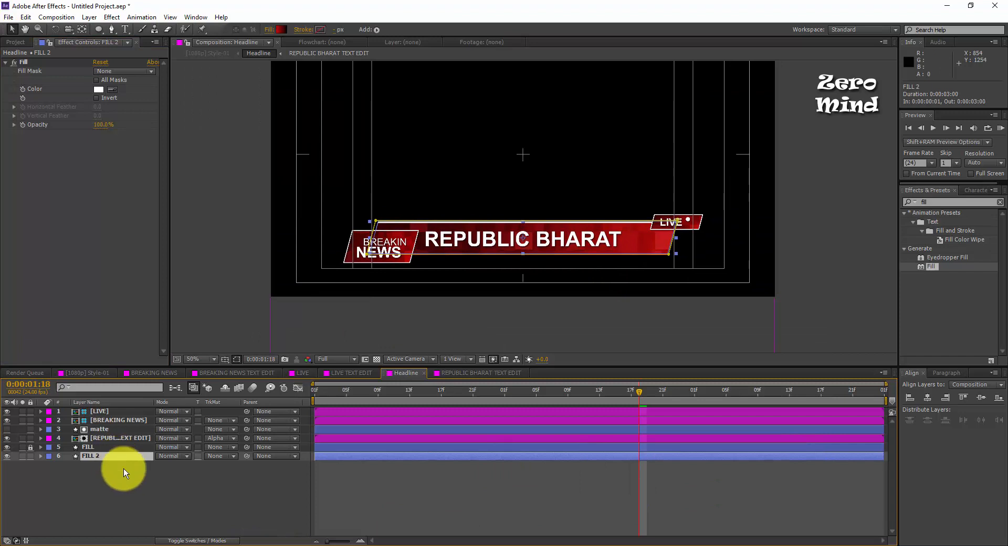
key(Down)
key(Down)
key(Down)
key(Up)
key(Up)
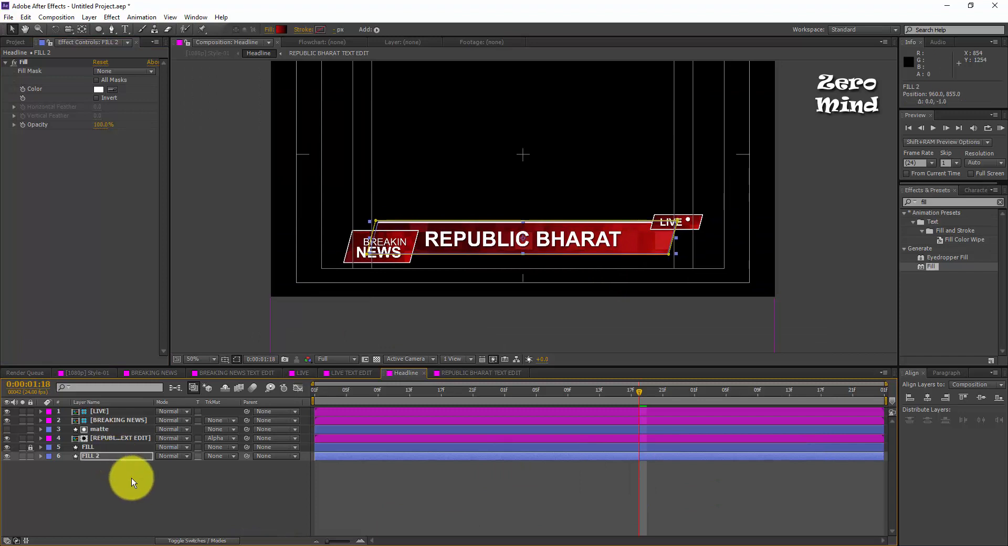
click(170, 493)
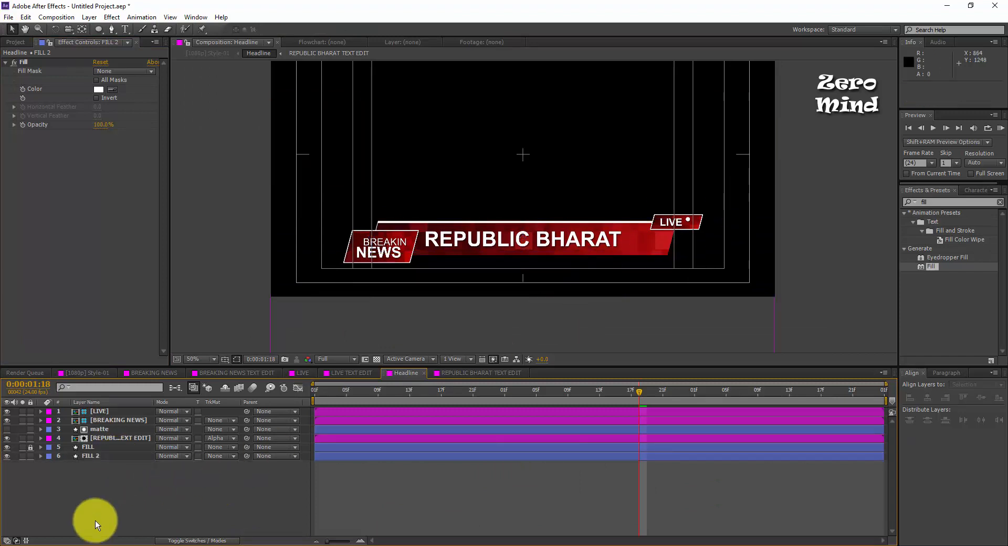
Draw a rectangular mask about 918 by 184 pixels on FILL 2, spanning most of the white strip.
click(100, 456)
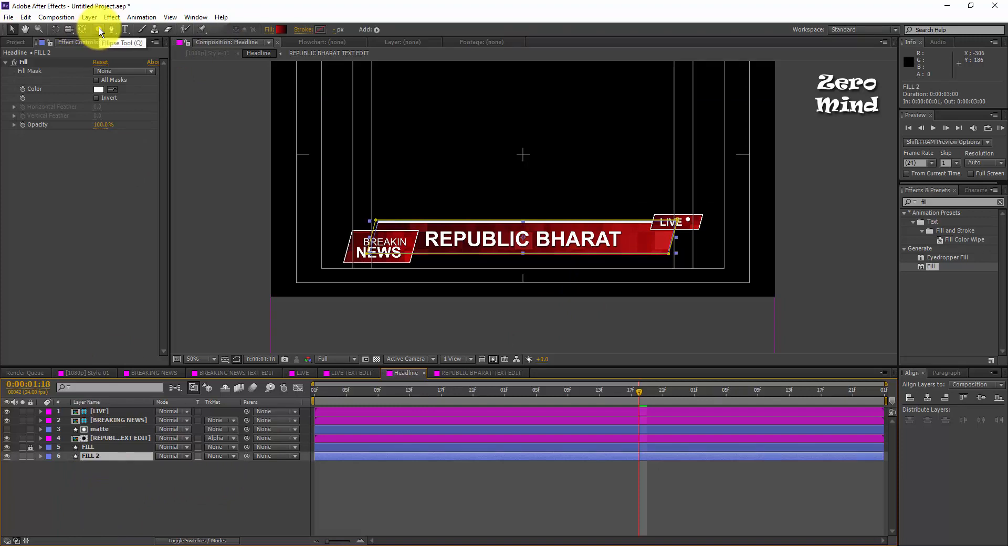
drag(99, 27, 132, 51)
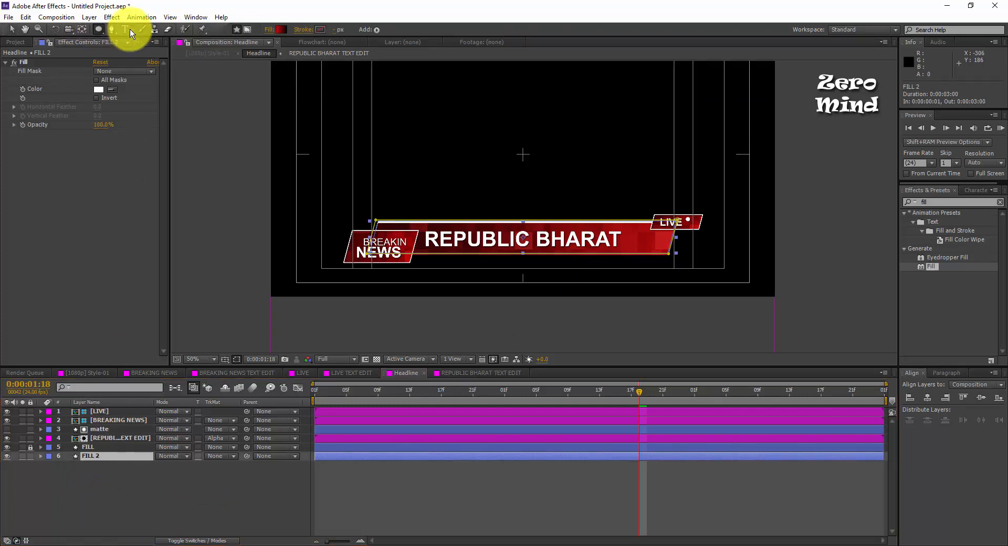
click(247, 29)
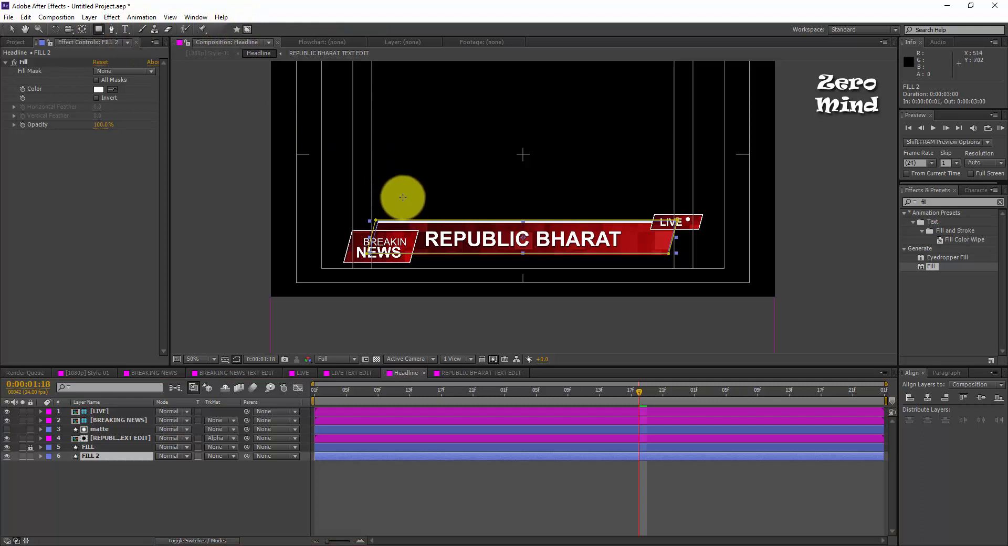
mouse_move(401, 192)
mouse_down()
mouse_move(454, 231)
mouse_move(652, 239)
mouse_move(643, 240)
mouse_up()
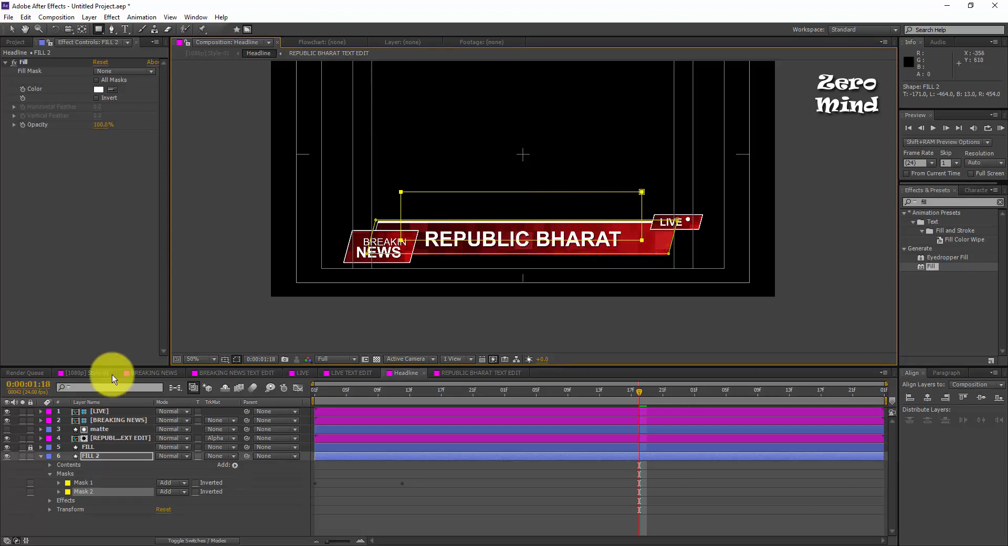
Set the new rectangular mask on FILL 2 to Intersect mode.
click(182, 493)
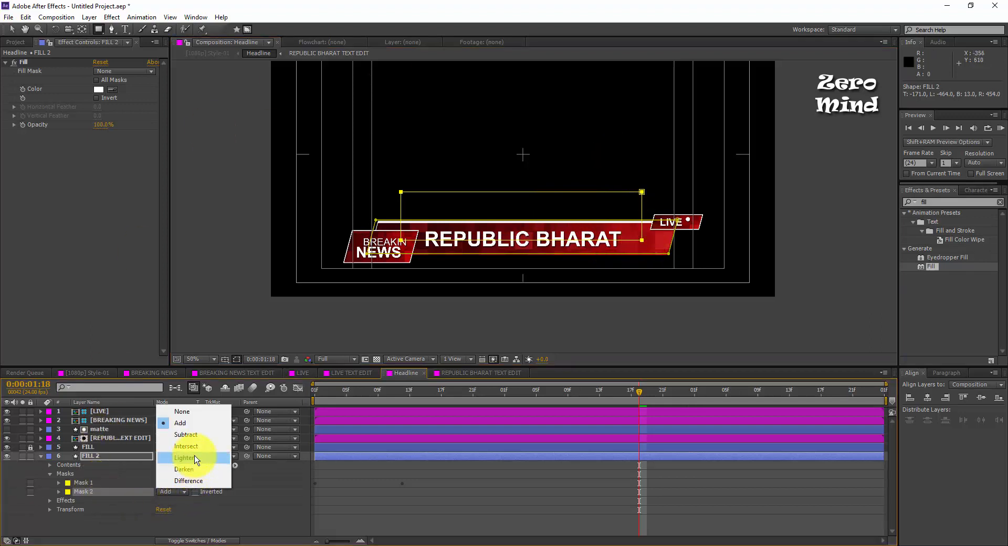
click(196, 436)
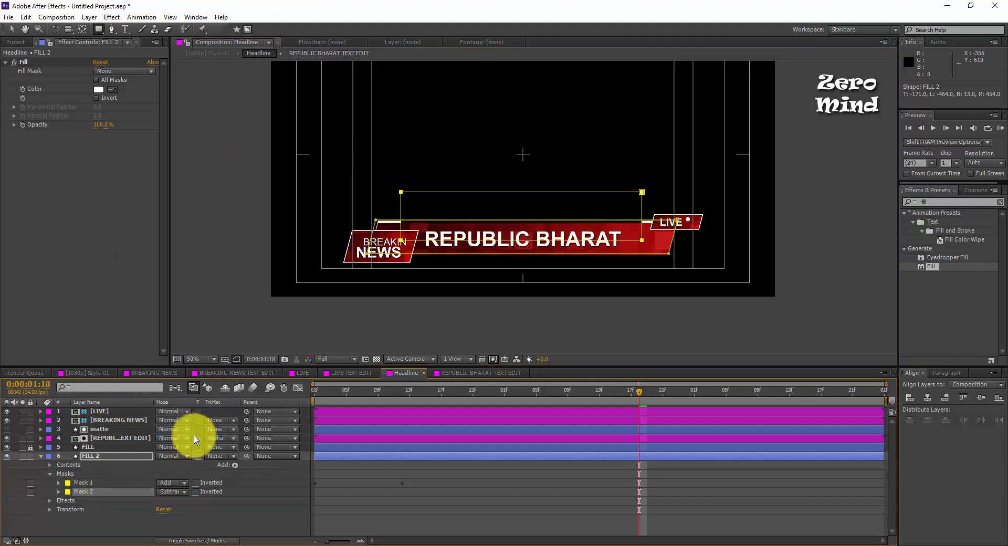
click(186, 491)
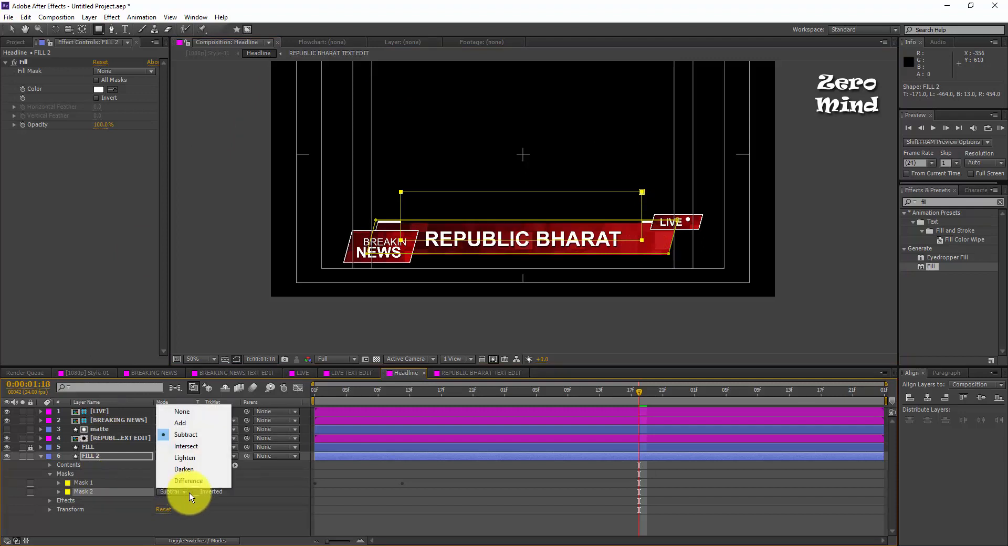
click(194, 438)
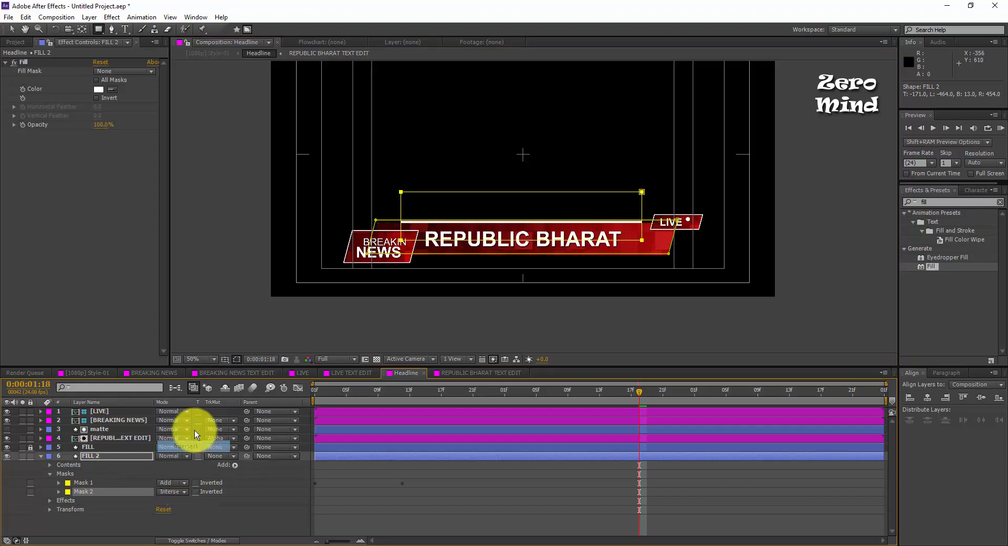
Raise the lower edge of FILL 2's Mask 2 to sit just below the white strip.
click(12, 29)
click(405, 192)
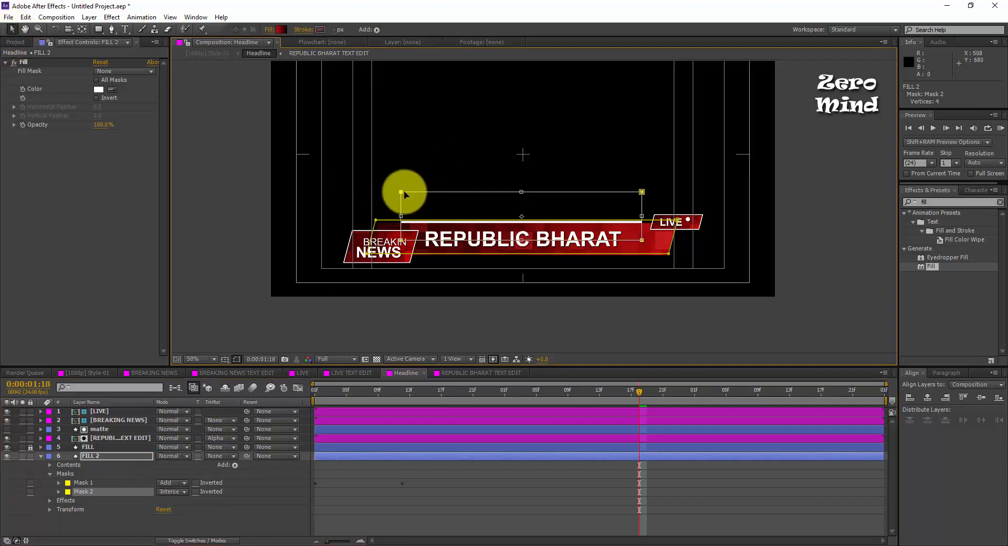
double_click(405, 193)
scroll(437, 234, up, 1)
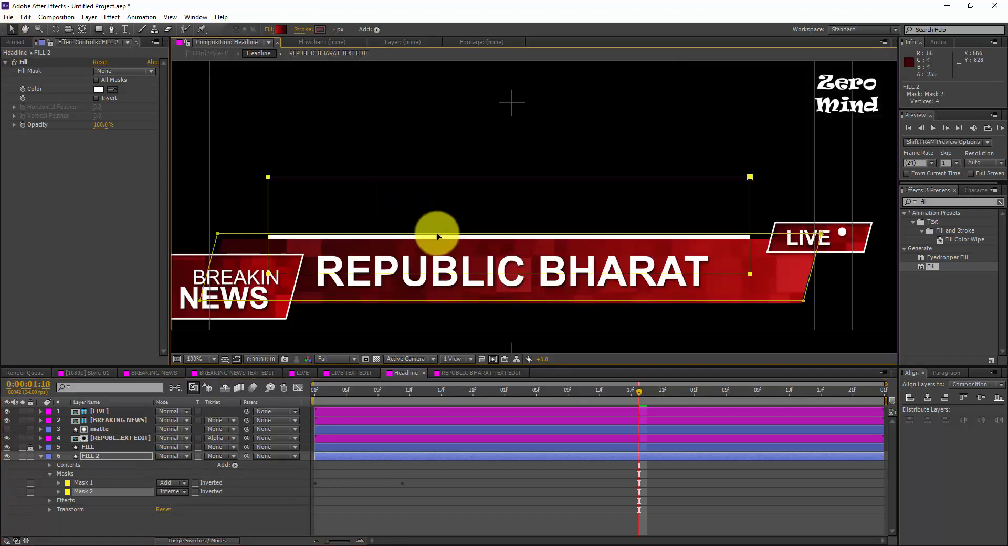
drag(435, 234, 489, 213)
drag(821, 248, 320, 234)
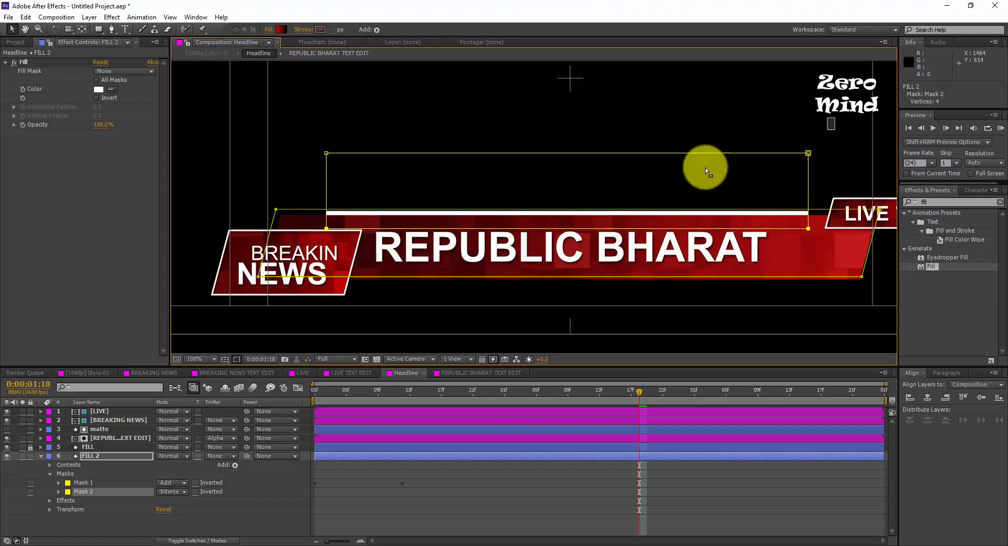
Lower the upper edge of Mask 2 by 80 pixels, keeping it just above the white strip.
drag(705, 170, 293, 171)
key(shift+Down)
key(shift+Down)
key(shift+Down)
key(shift+Down)
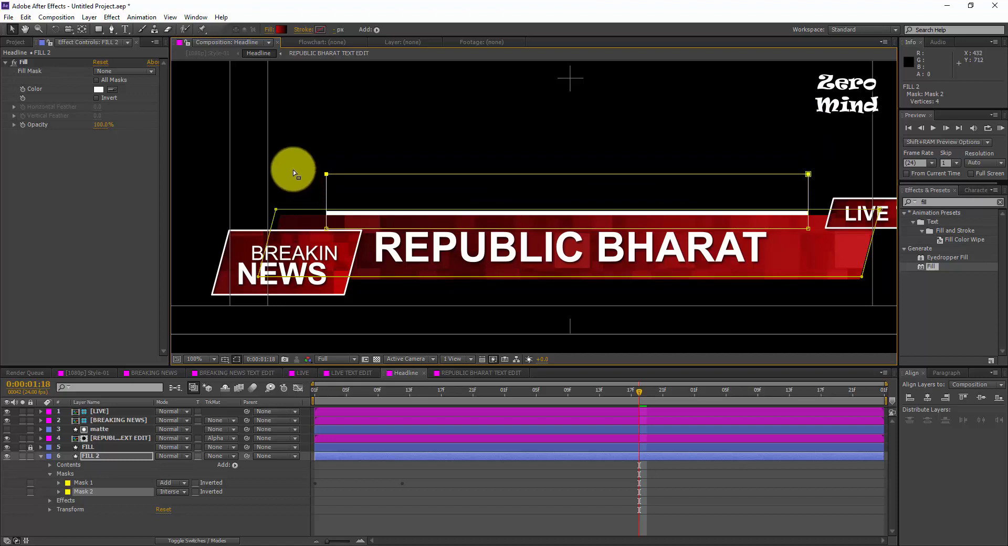
key(shift+Down)
key(shift+Down)
key(shift+Down)
key(shift+Down)
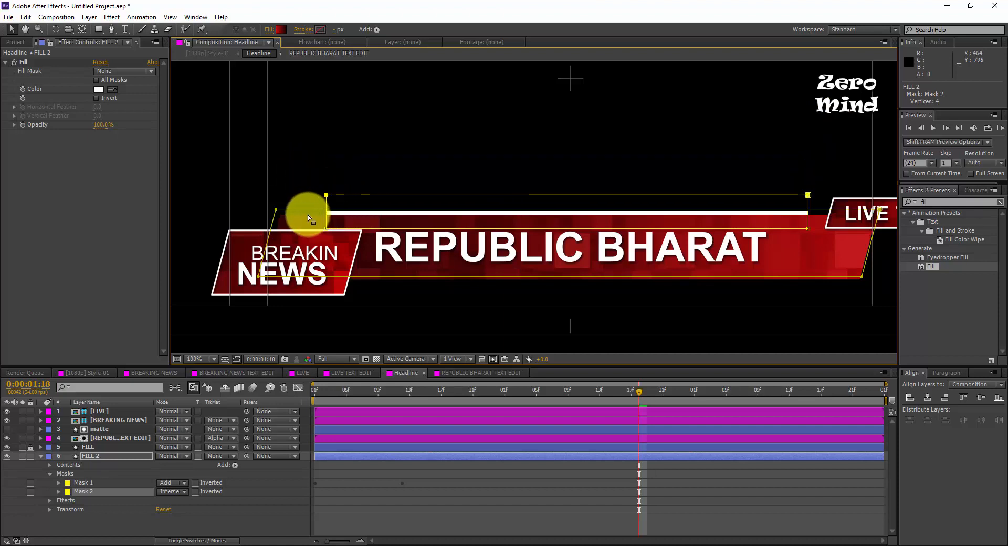
Shift Mask 2's two lower vertices 20 pixels left to slant the ends of the white strip.
drag(308, 215, 743, 254)
drag(808, 254, 811, 253)
key(shift+Left)
key(shift+Left)
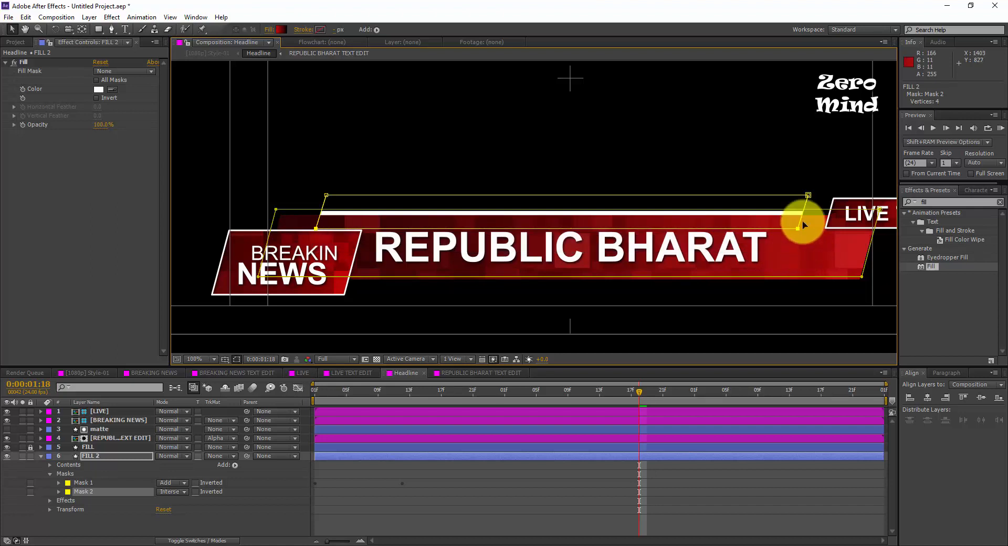
Move Mask 2's two right vertices outward to extend the white strip to the LIVE badge.
double_click(808, 196)
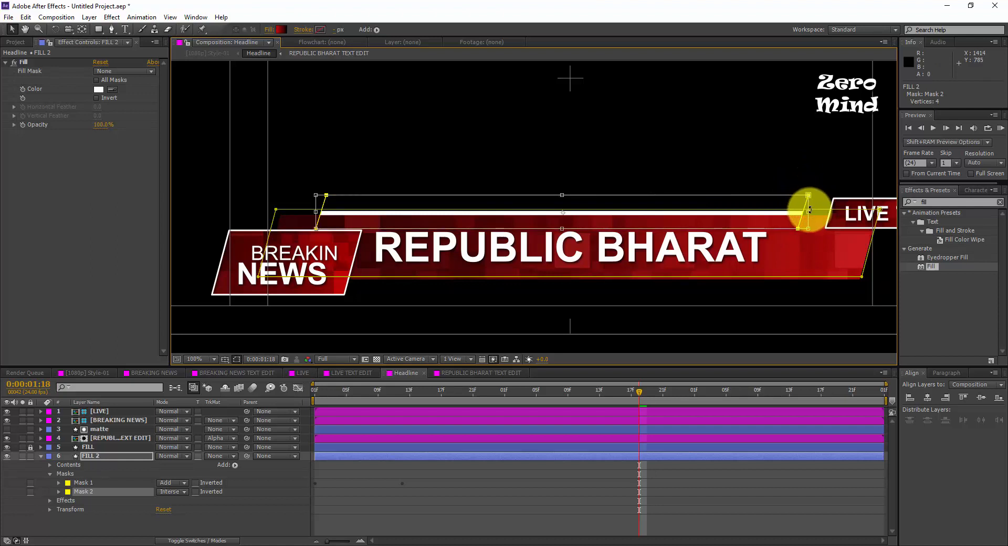
double_click(811, 213)
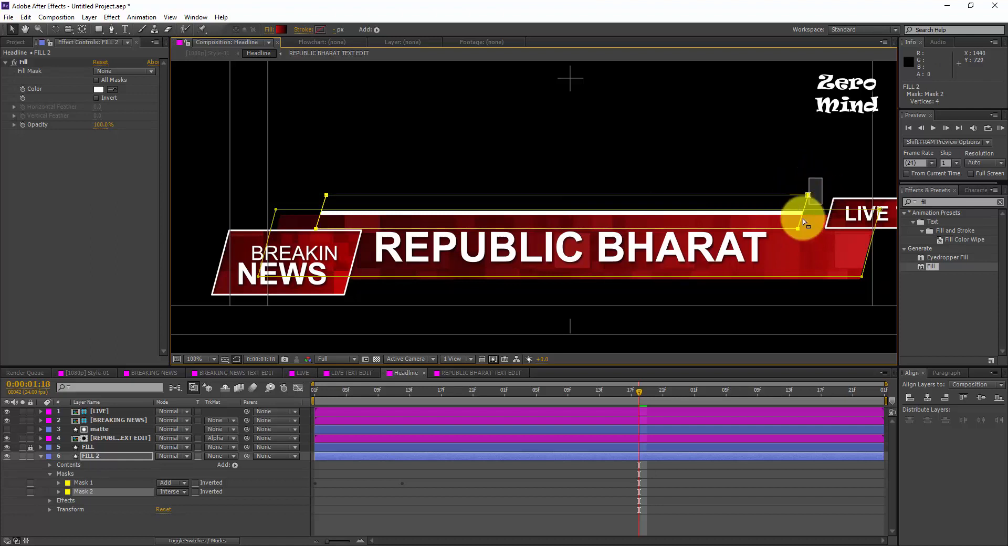
drag(803, 219, 828, 231)
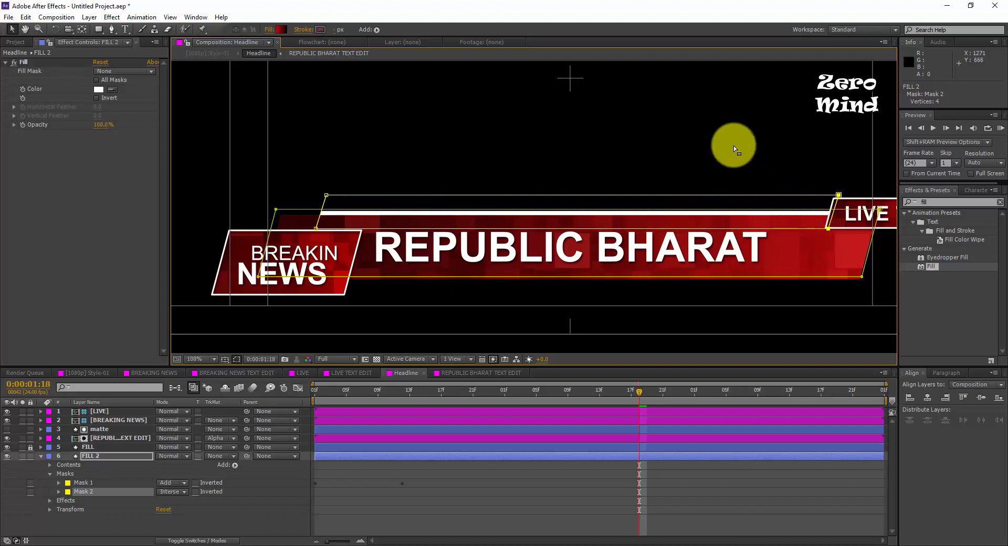
Review the lower third in the [1080p] Style-01 composition.
double_click(733, 146)
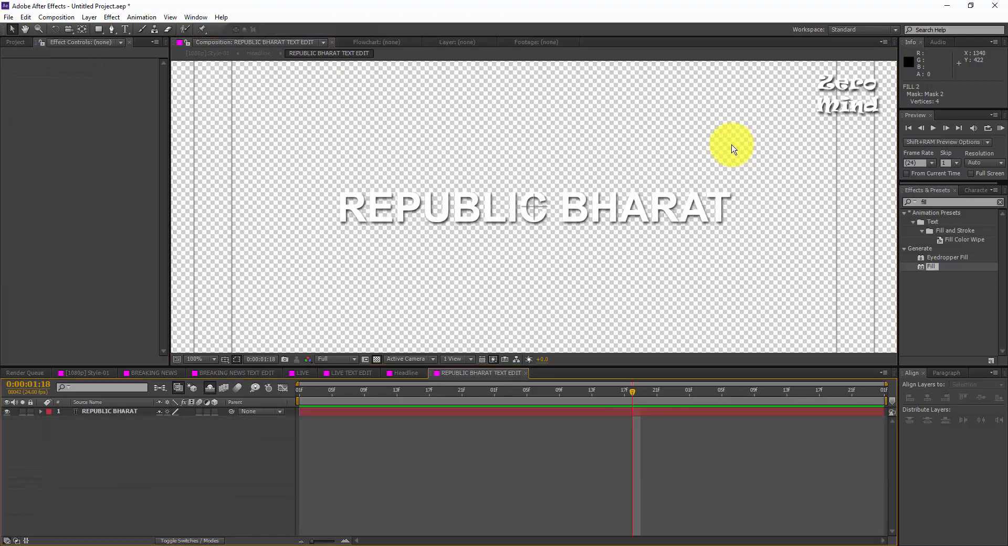
click(156, 374)
click(100, 374)
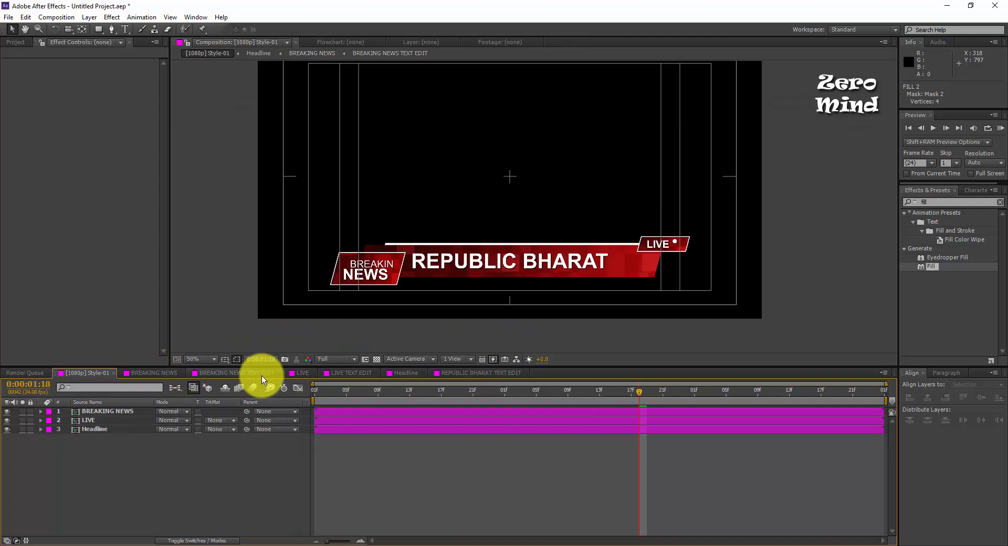
Return to the Headline composition, collapse FILL 2's properties and select the layer.
click(417, 375)
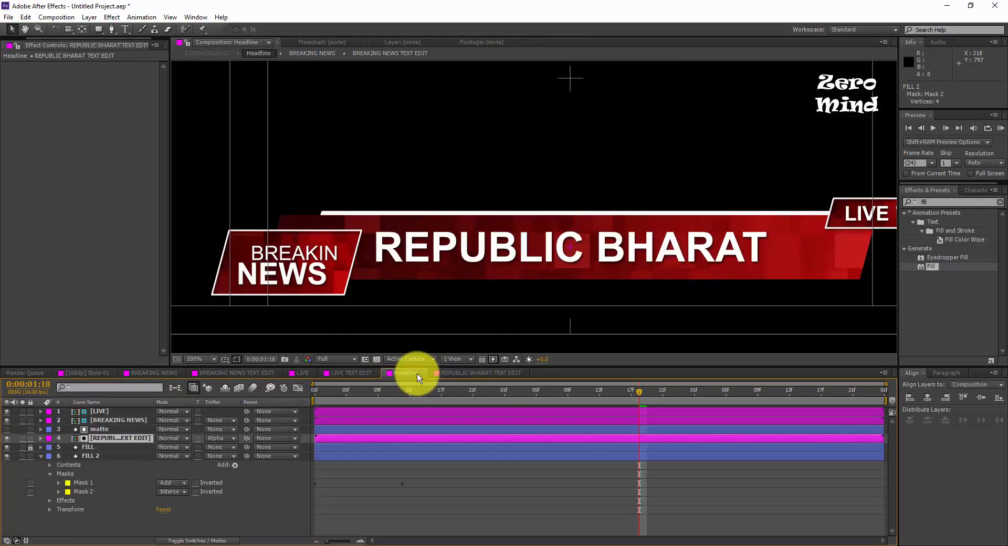
click(41, 456)
click(77, 457)
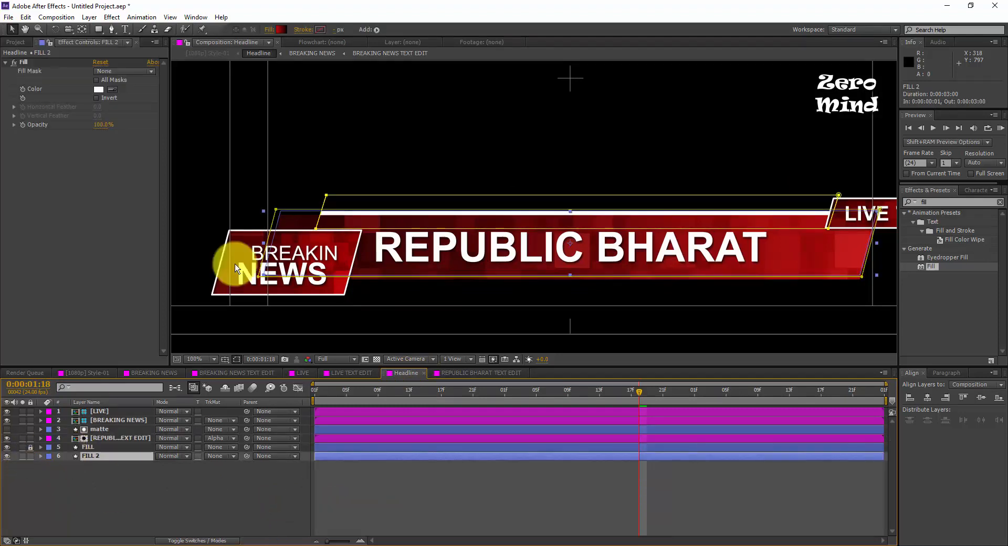
Duplicate the FILL 2 layer, lock the copy, and select the original FILL 2.
scroll(390, 159, down, 3)
click(257, 485)
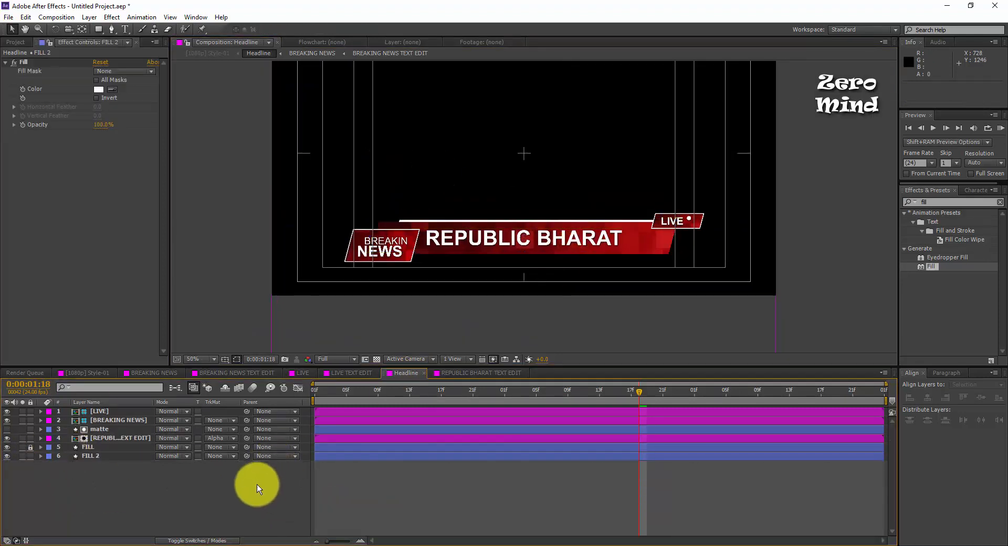
click(116, 456)
key(ctrl+d)
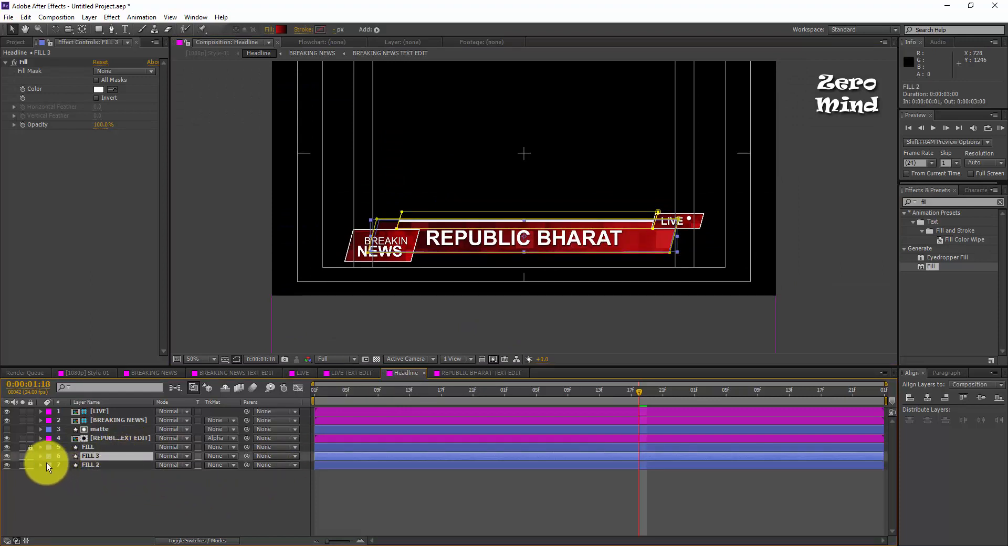
click(30, 456)
click(84, 465)
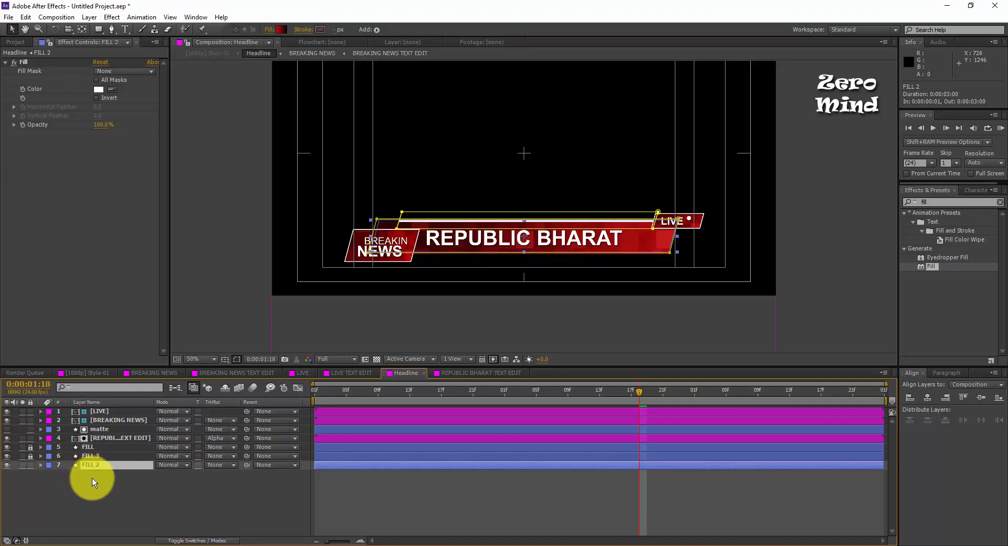
Move FILL 2 down 10 pixels and set its Mask 2 mode to Subtract.
key(Return)
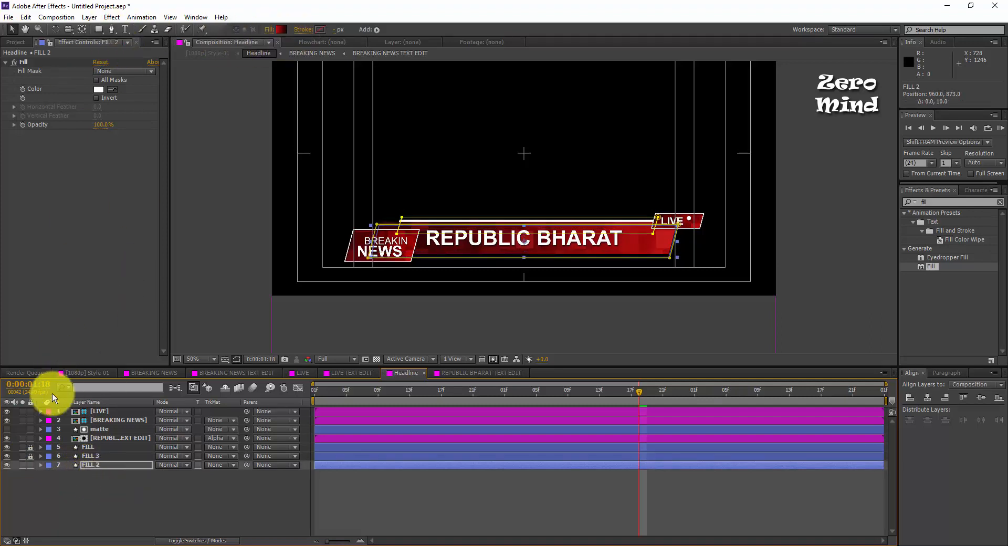
click(40, 465)
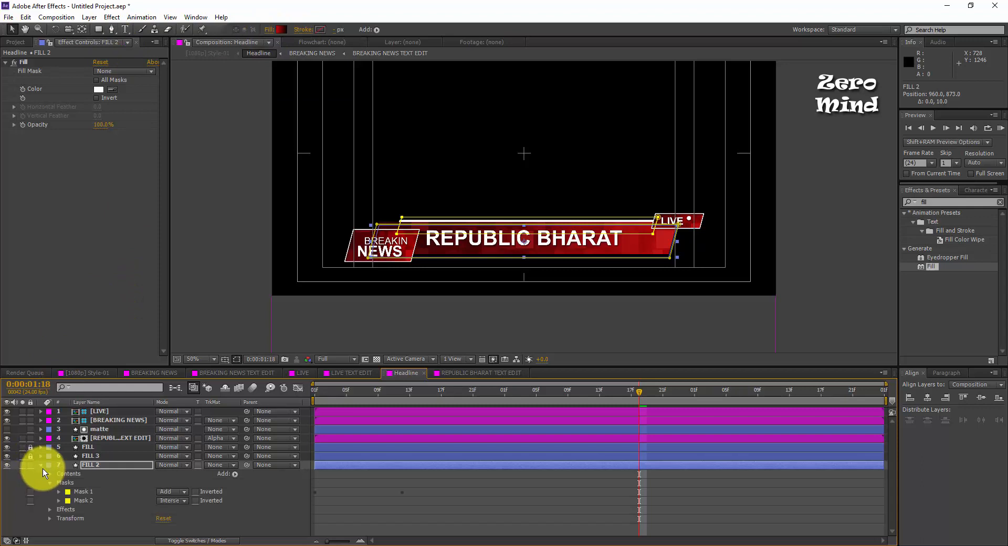
click(184, 500)
click(198, 444)
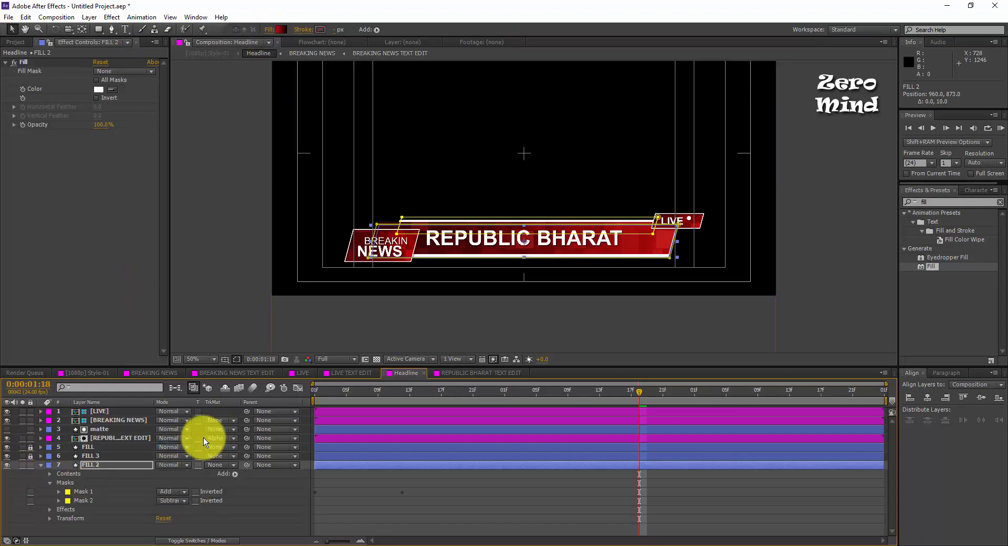
click(225, 528)
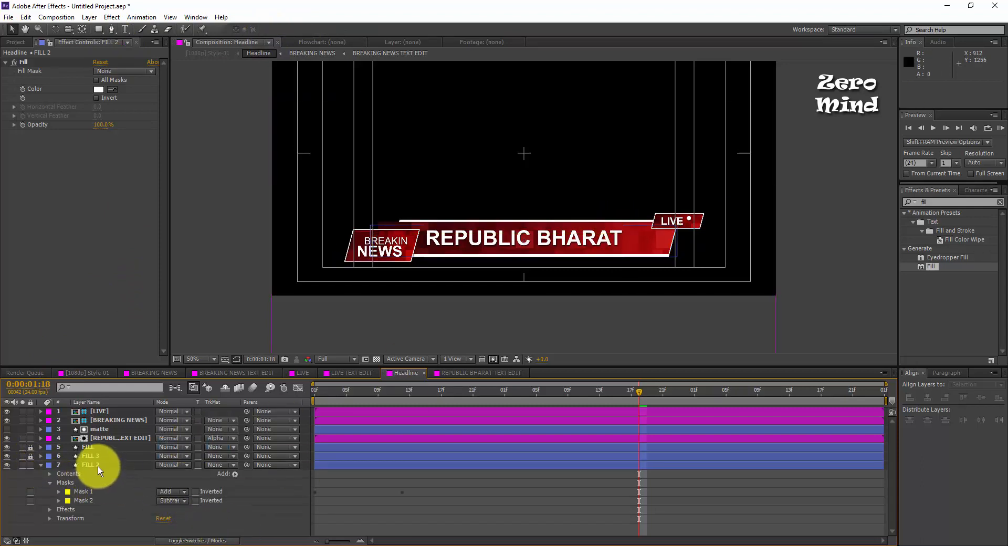
Nudge FILL 2 to position 963, 869 to thin the white strip along the headline bar's lower edge.
click(98, 466)
scroll(730, 232, up, 1)
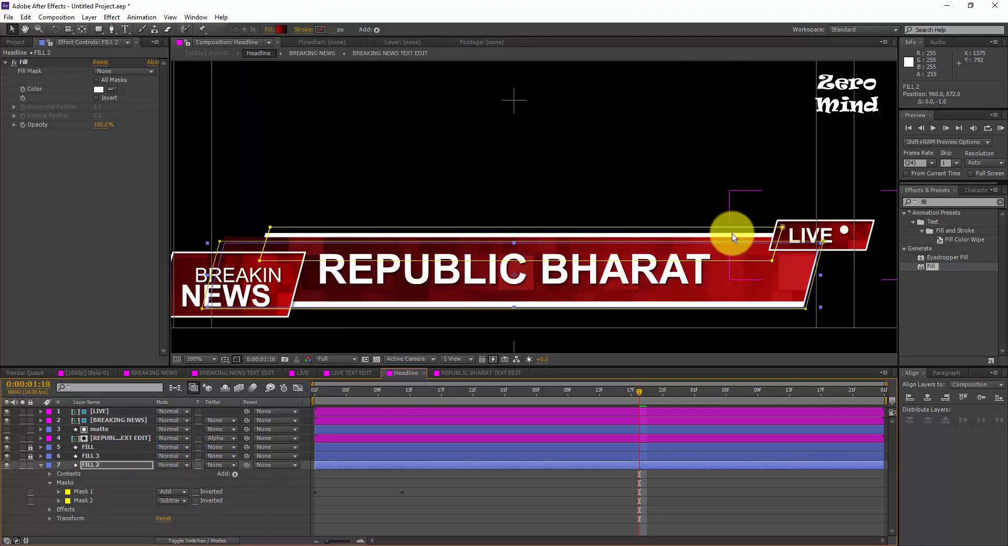
drag(733, 237, 734, 238)
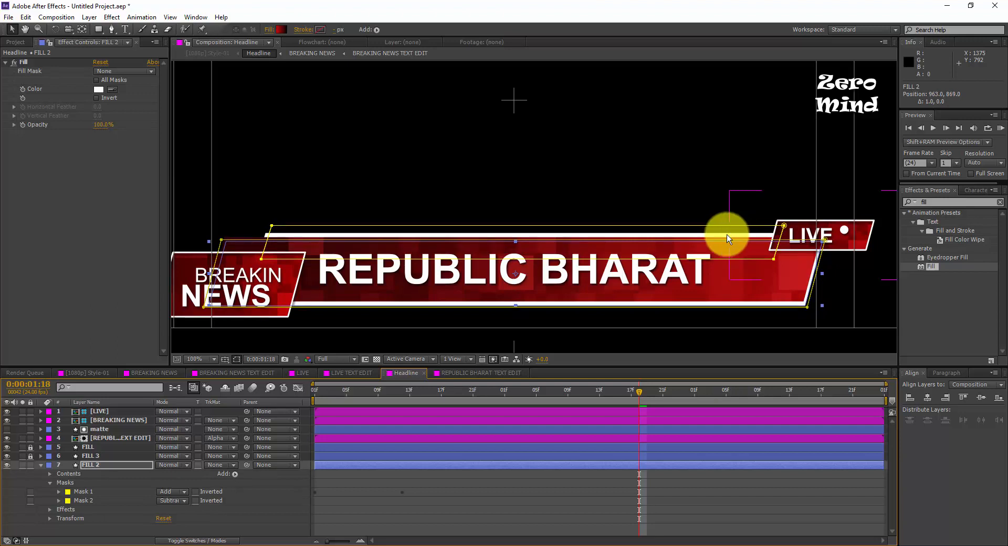
scroll(536, 297, down, 1)
Lock FILL 2's Mask 1 and move the whole of Mask 2 down over the headline bar.
click(87, 500)
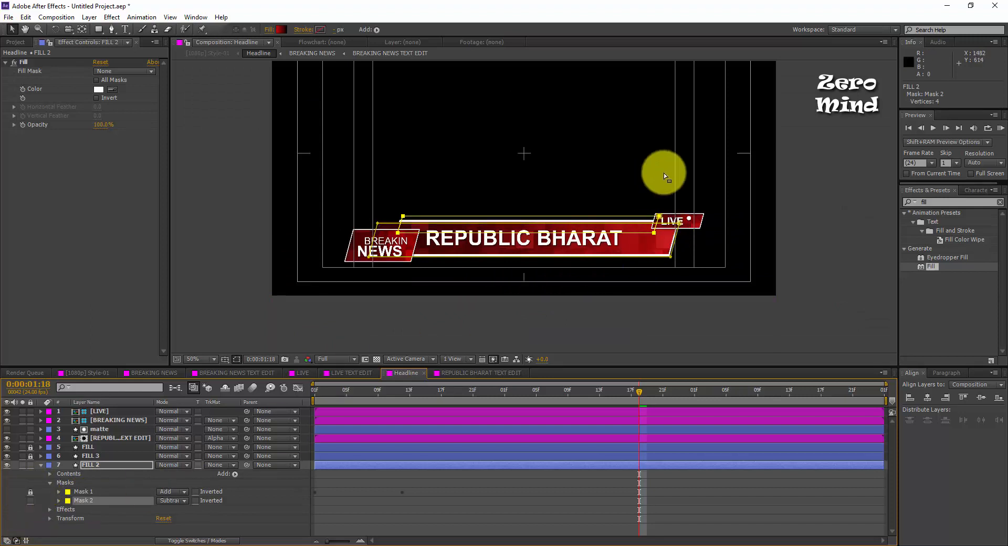
drag(675, 190, 387, 242)
mouse_move(651, 234)
mouse_down()
mouse_move(658, 254)
mouse_move(658, 246)
mouse_up()
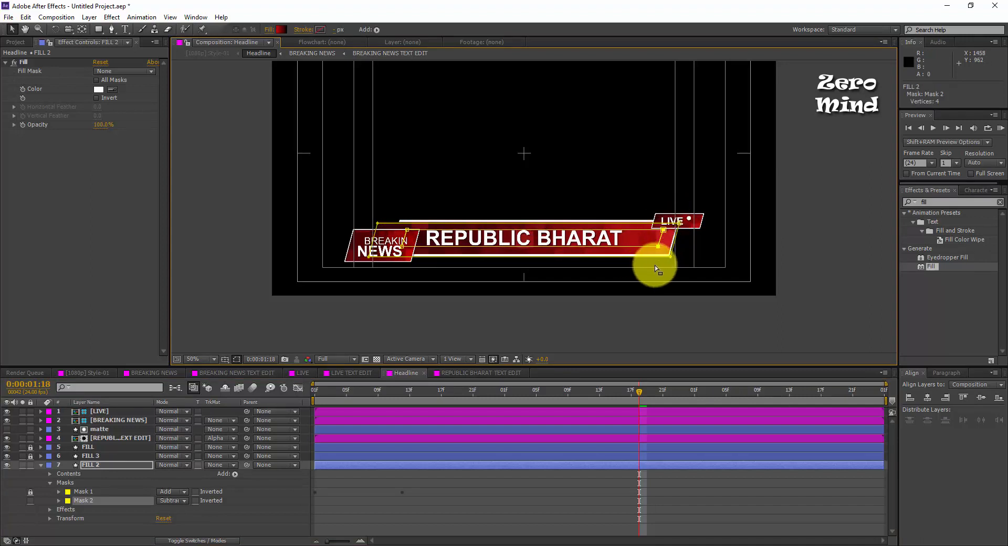
Move Mask 2's two right vertices outward past the right end of the headline bar.
key(shift+Right)
key(shift+Right)
key(shift+Right)
key(shift+Right)
key(shift+Right)
key(shift+Right)
key(shift+Right)
key(shift+Right)
key(shift+Right)
key(shift+Right)
key(shift+Right)
key(shift+Right)
key(shift+Right)
key(shift+Left)
key(shift+Left)
key(shift+Left)
key(shift+Left)
key(shift+Left)
key(shift+Left)
key(shift+Left)
key(shift+Left)
key(shift+Left)
key(shift+Left)
key(shift+Left)
key(shift+Left)
key(shift+Left)
key(shift+Left)
key(shift+Left)
key(shift+Left)
key(shift+Left)
key(shift+Left)
key(shift+Left)
key(shift+Left)
key(shift+Left)
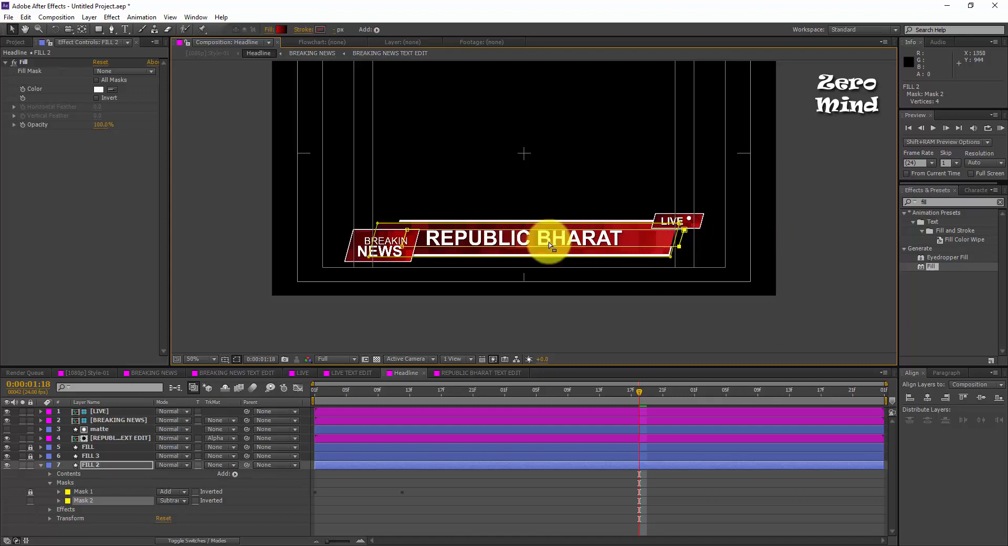
Move Mask 2's two left vertices further left, behind the BREAKING NEWS badge.
scroll(394, 253, up, 1)
drag(383, 266, 506, 192)
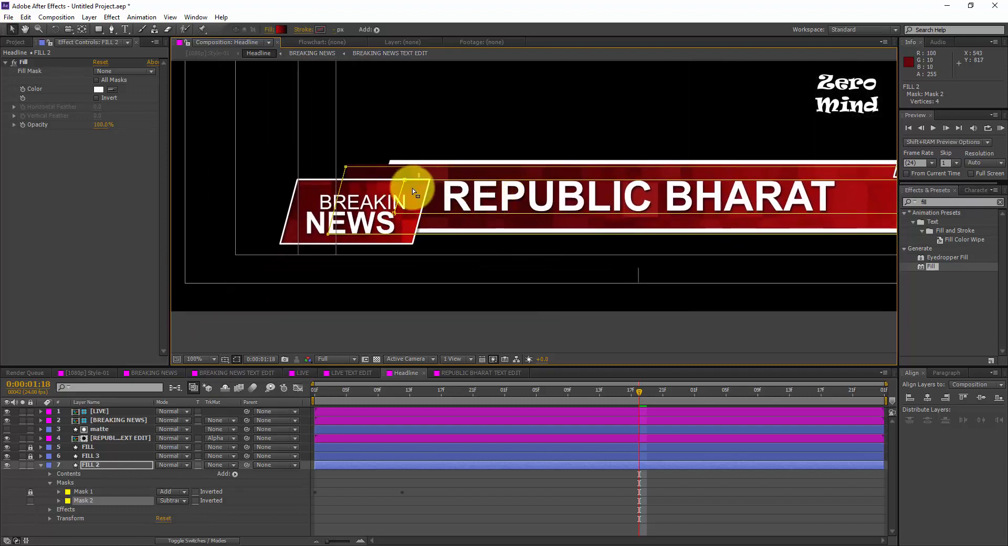
key(shift+Left)
key(shift+Left)
key(shift+Left)
key(shift+Left)
key(shift+Left)
key(shift+Left)
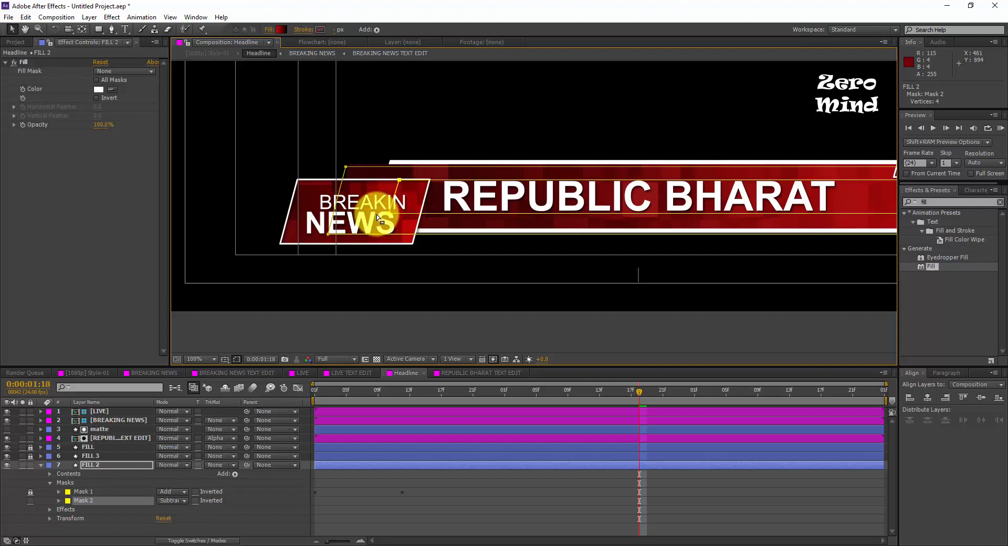
key(shift+Left)
key(shift+Left)
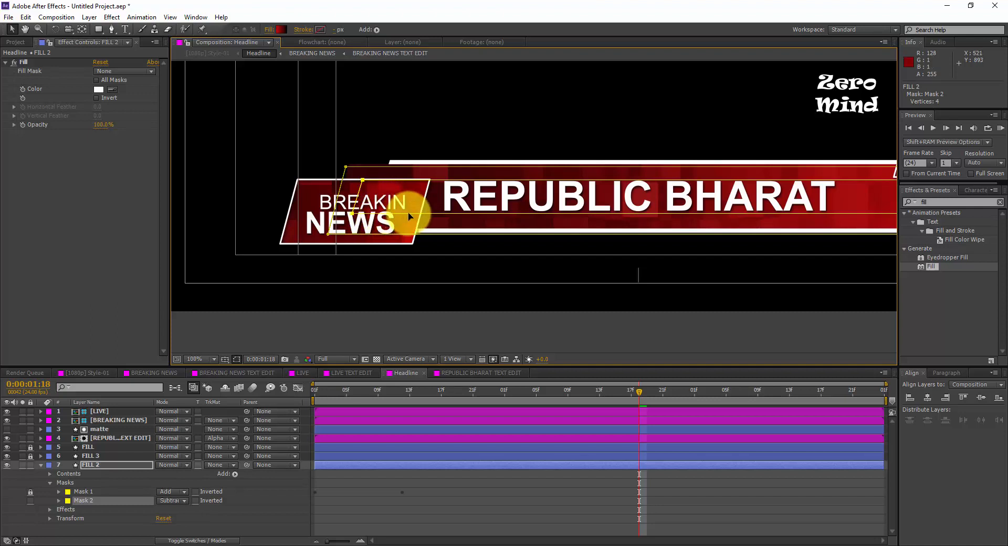
Add two vertices to Mask 2's lower edge and pull its lower-left part below the bar to cut the strip beside the badge.
click(467, 213)
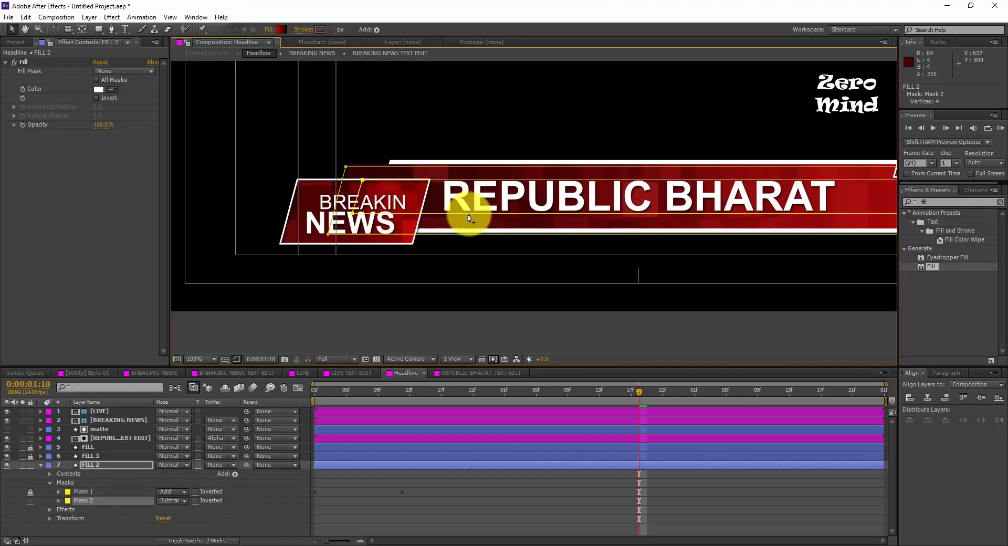
click(461, 213)
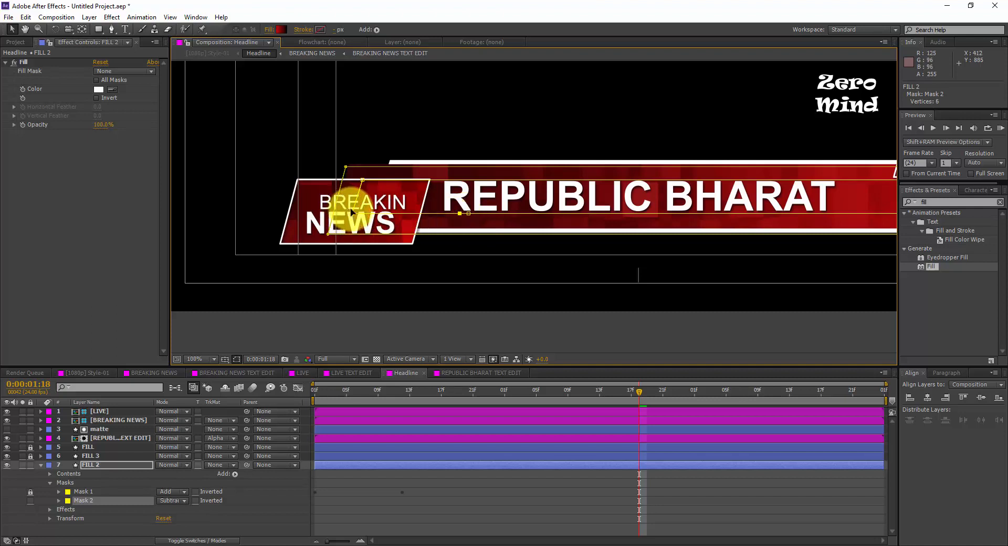
drag(347, 210, 342, 253)
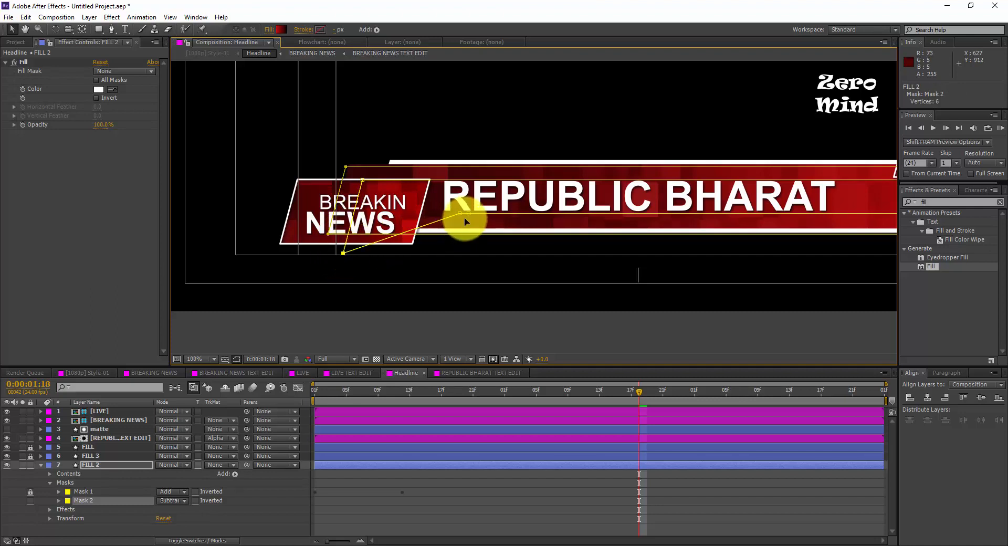
drag(461, 213, 438, 255)
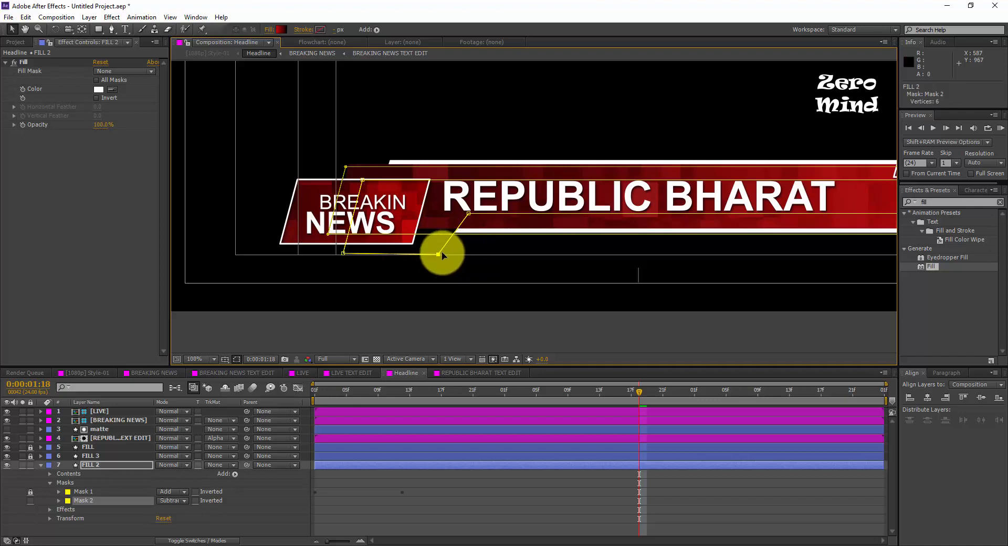
click(505, 247)
scroll(509, 246, down, 2)
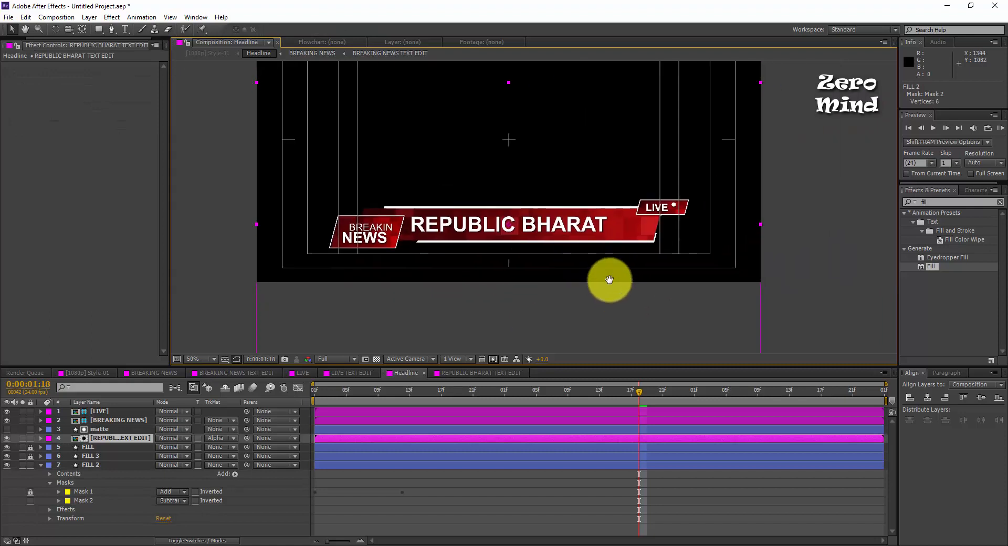
Turn off the LIVE and BREAKING NEWS layers, hide them from the layer list as shy layers, and collapse FILL 2.
drag(366, 392, 497, 410)
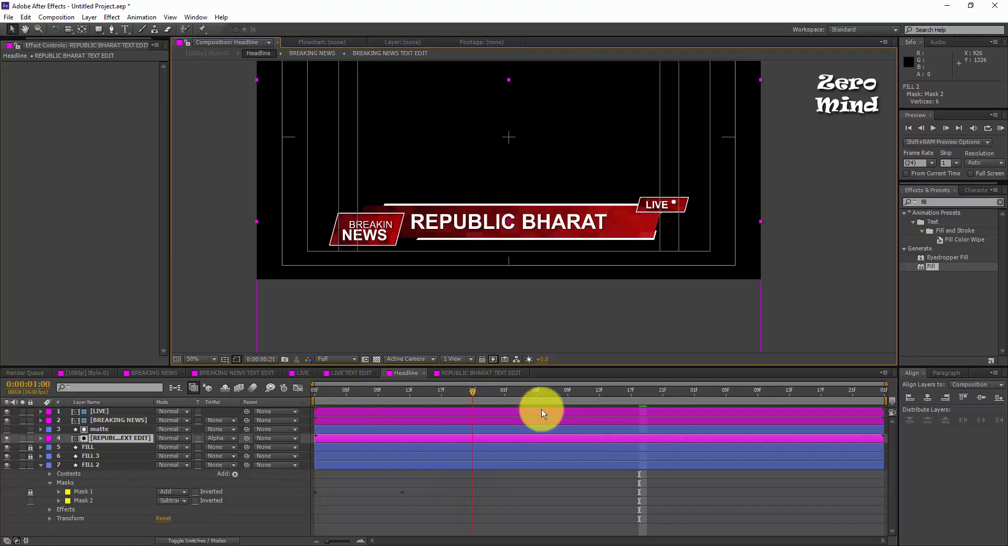
click(94, 421)
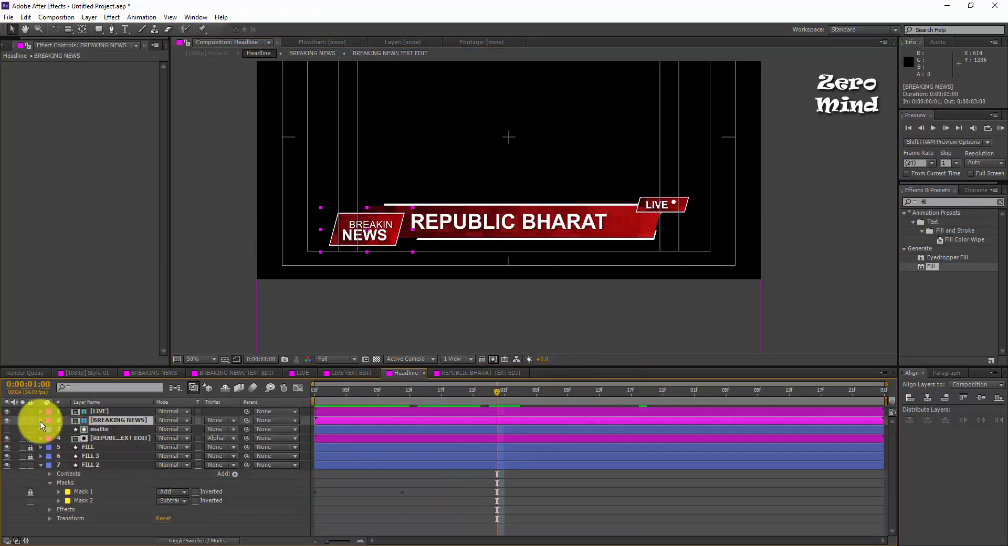
click(7, 420)
click(7, 412)
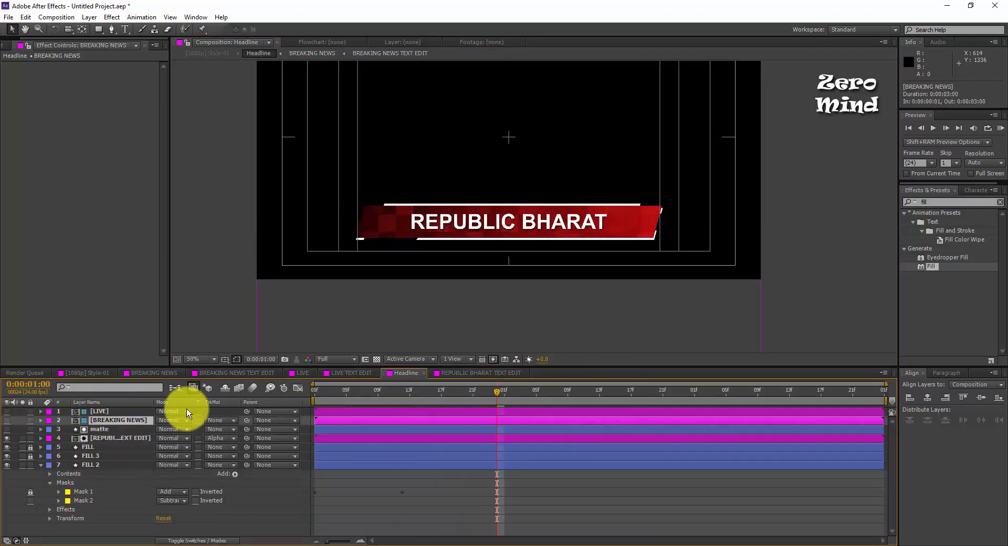
click(222, 387)
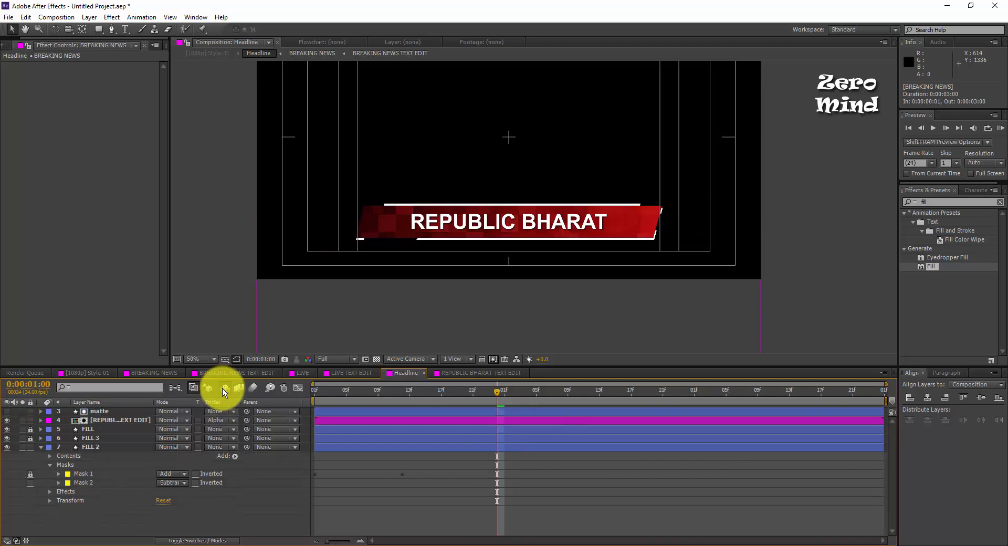
click(42, 446)
click(115, 486)
Raise the upper vertices of FILL 2's Mask 2 about 50 pixels to hide the white sliver at the bar's upper-right corner.
drag(347, 393, 425, 412)
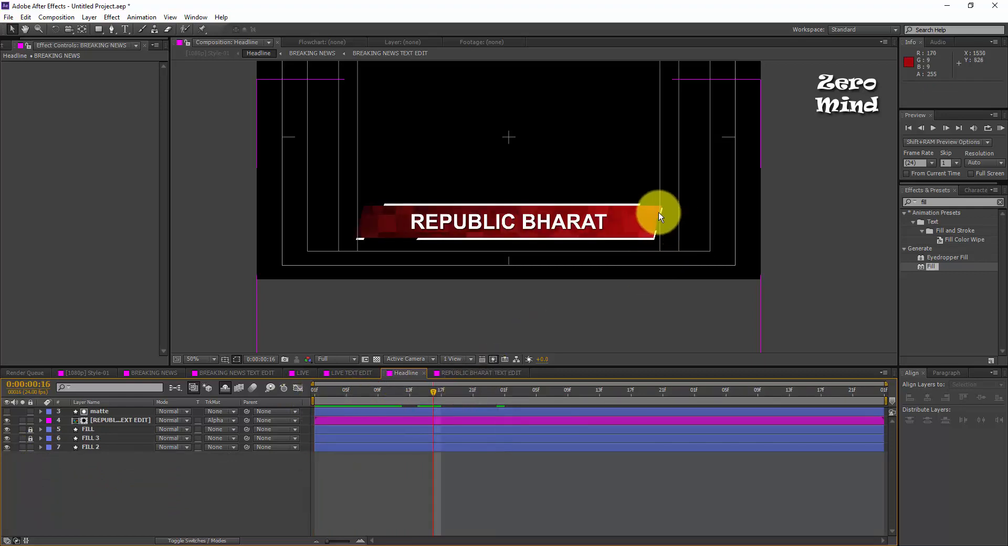
scroll(661, 212, up, 1)
scroll(668, 232, down, 1)
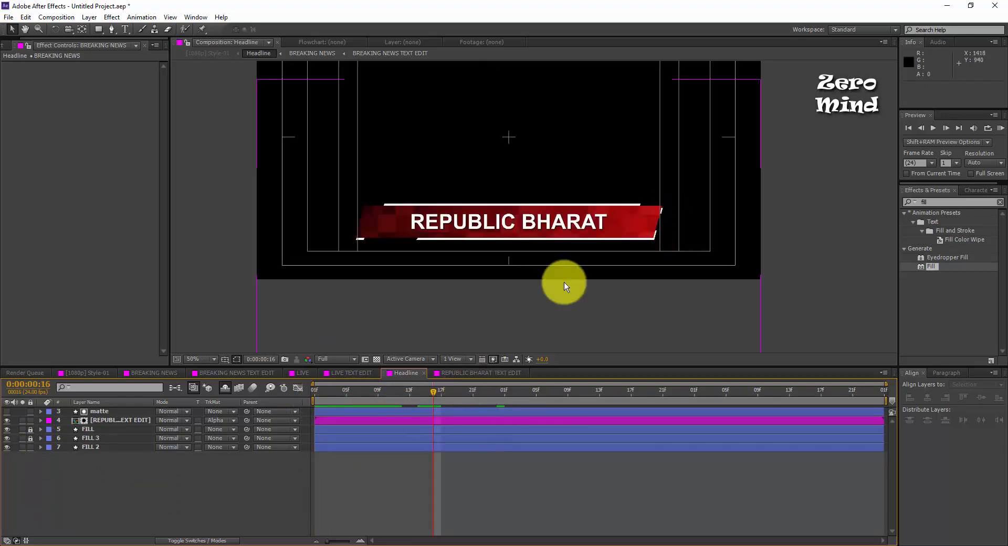
click(86, 449)
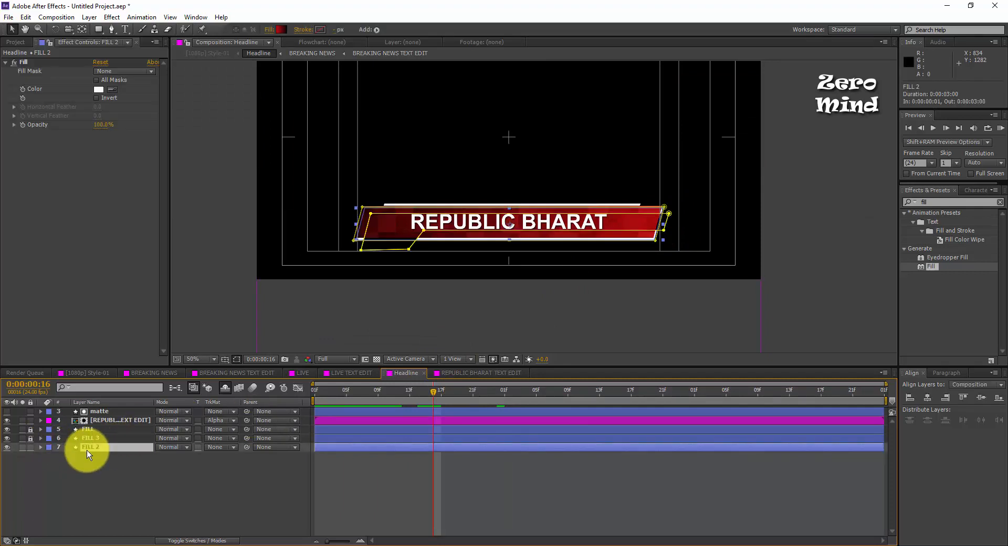
scroll(645, 285, up, 1)
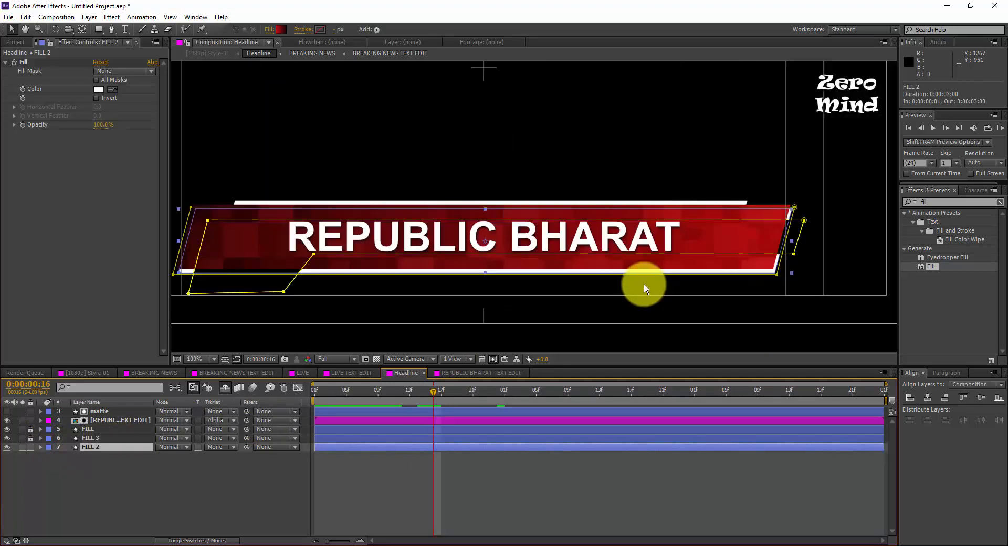
double_click(803, 221)
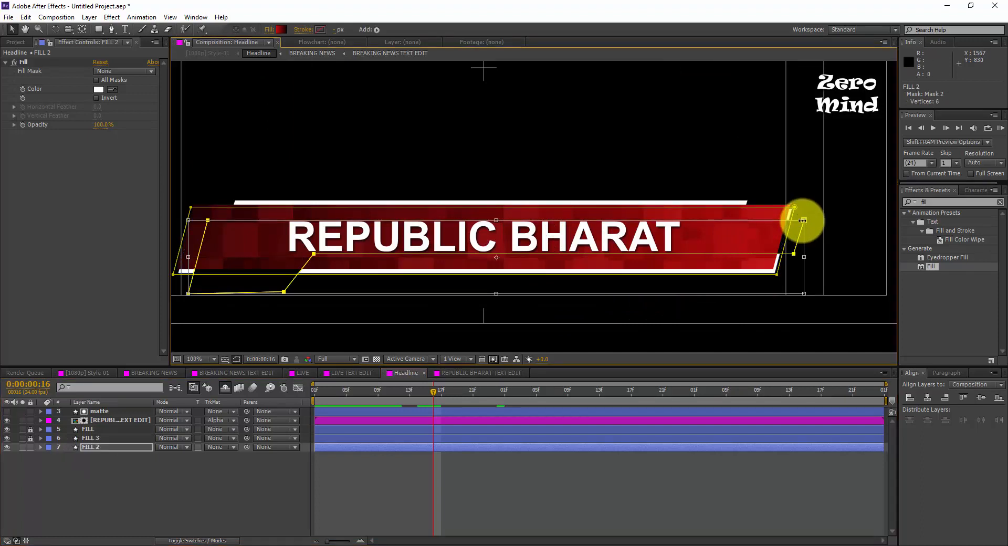
double_click(797, 223)
drag(809, 211, 743, 230)
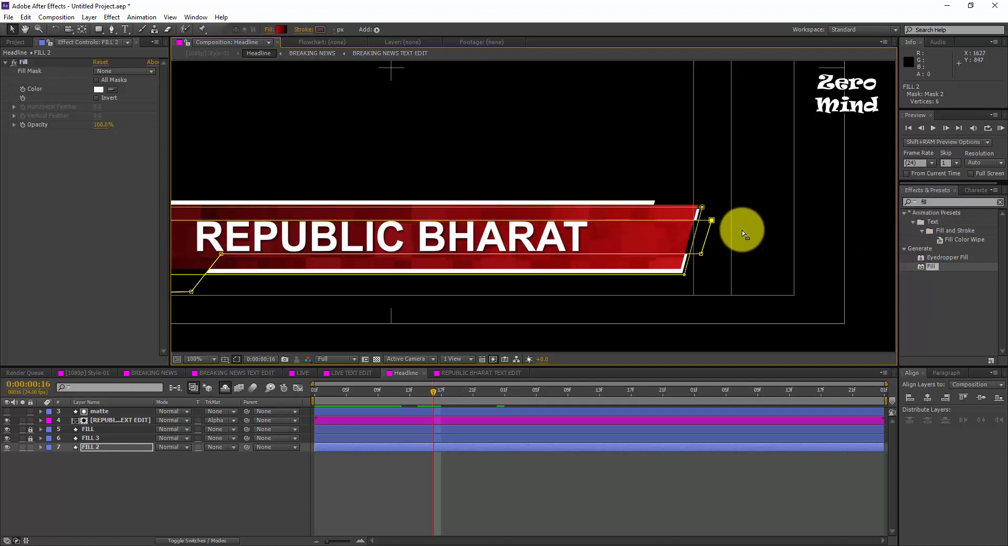
key(shift+Up)
key(shift+Up)
key(shift+Up)
key(shift+Up)
key(shift+Up)
key(shift+Up)
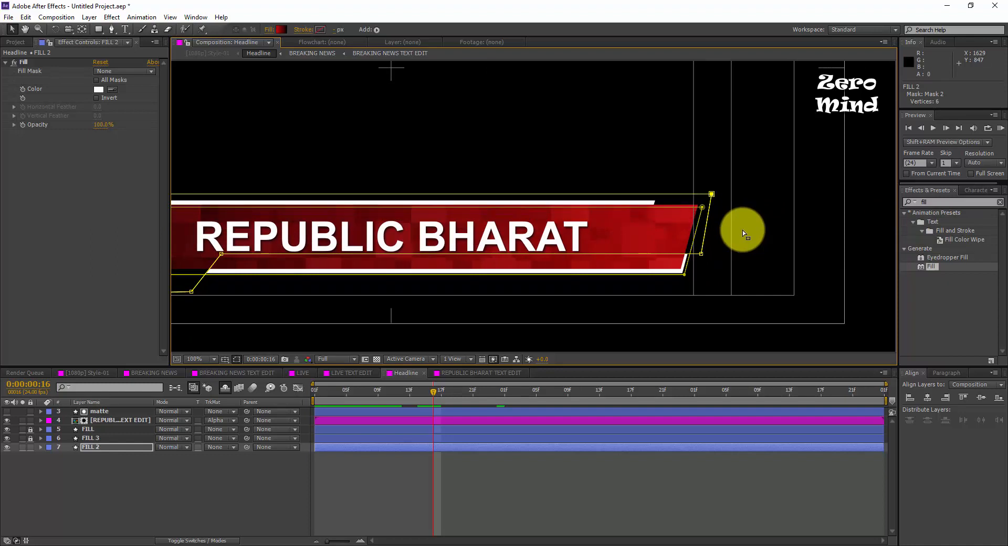
scroll(745, 228, down, 2)
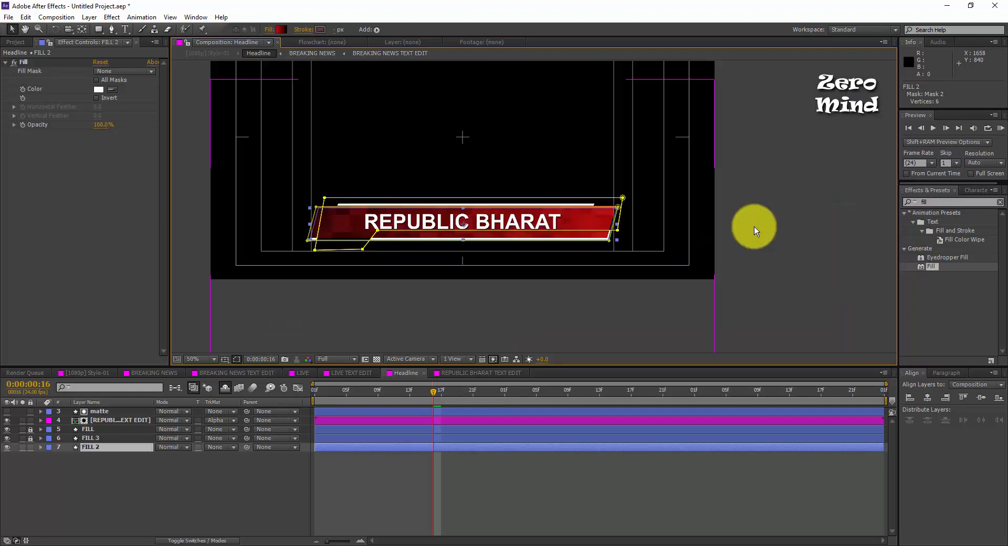
Pull the lower-left vertex of FILL 2's Mask 2 outward to hide the white remnant at the bar's lower-left corner.
click(636, 468)
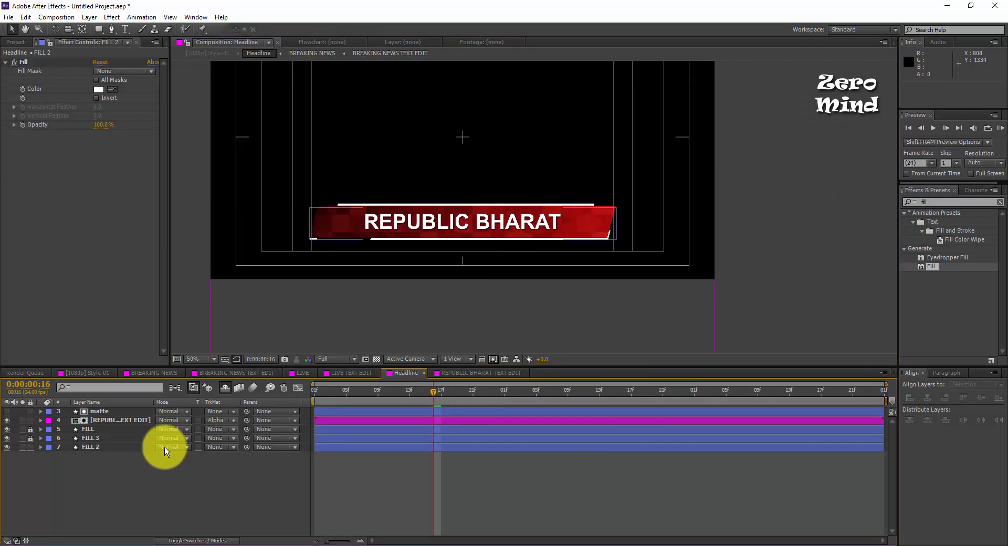
click(111, 447)
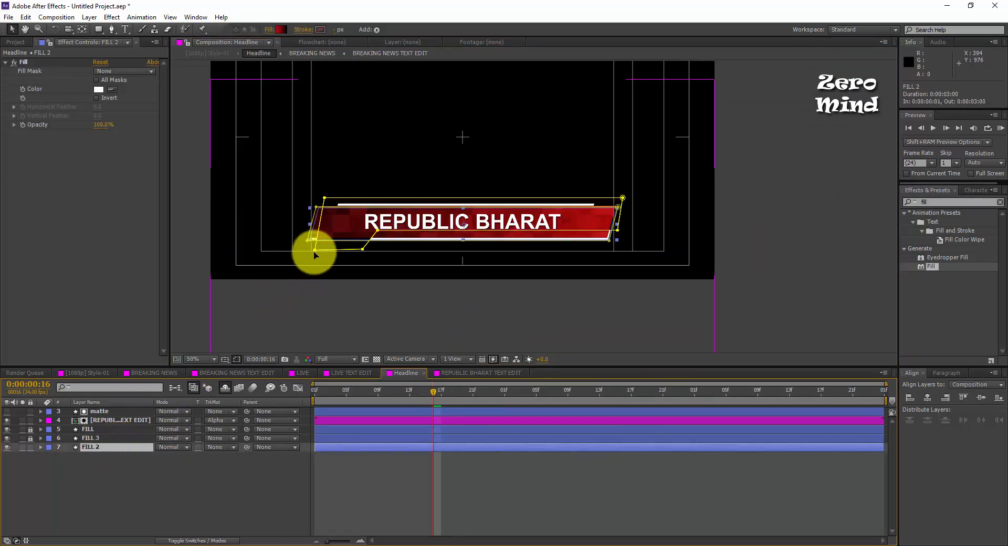
drag(313, 251, 291, 250)
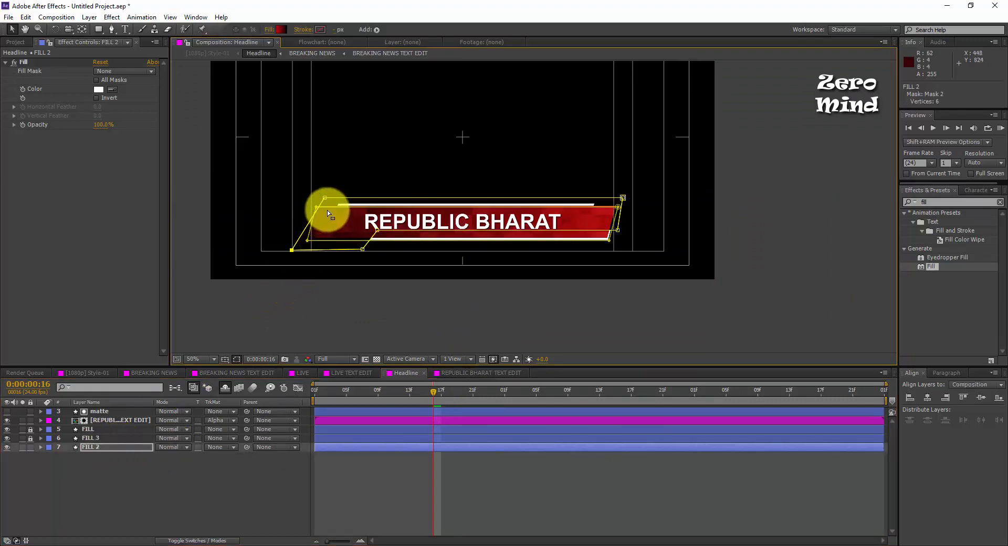
Move the upper-left vertex of FILL 2's Mask 2 about 40 pixels outward and check the bar at frame 22.
drag(325, 198, 305, 199)
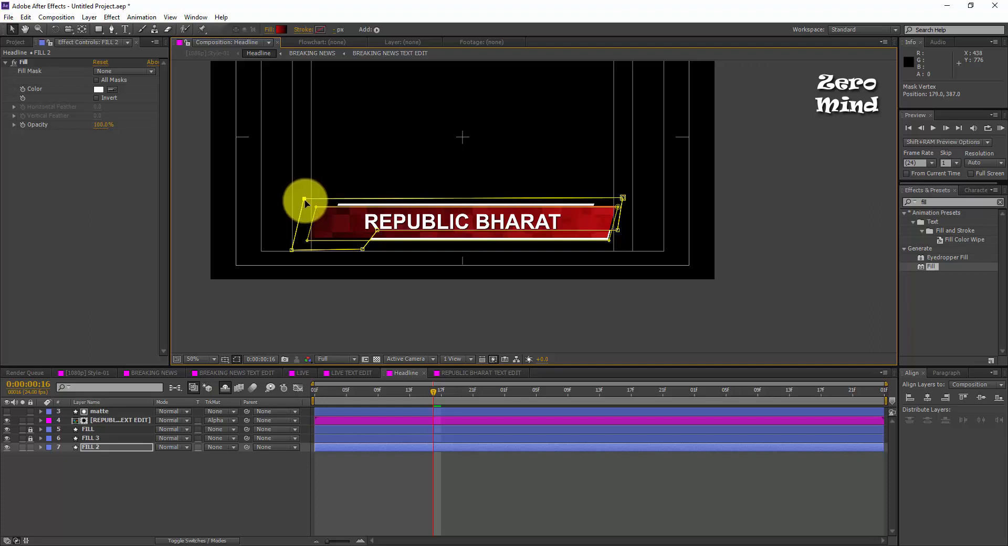
click(374, 491)
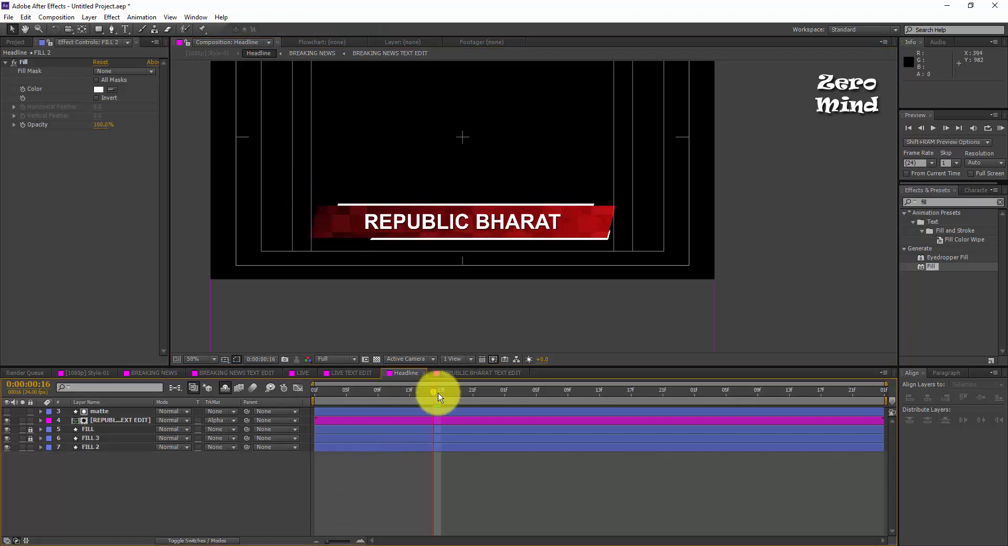
drag(439, 397, 480, 414)
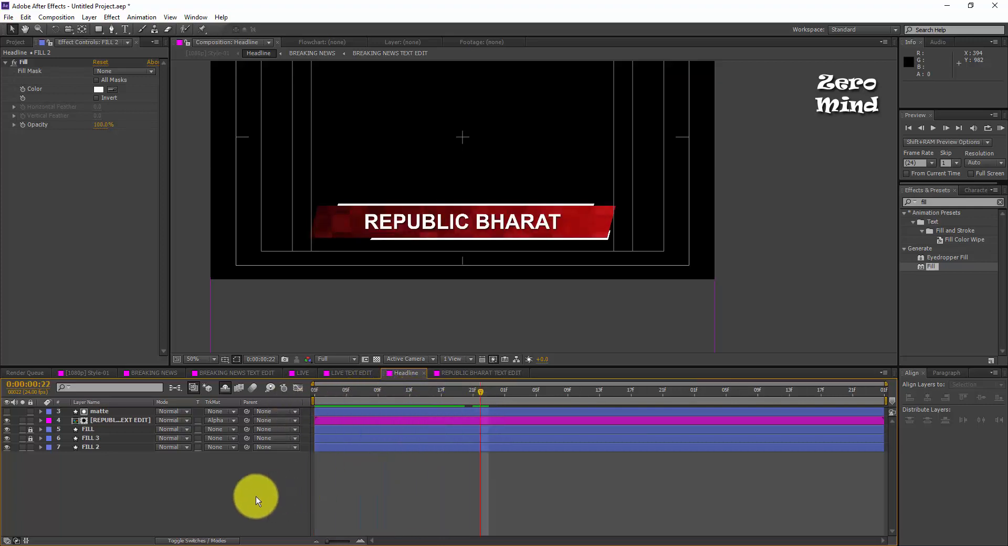
key(ctrl+s)
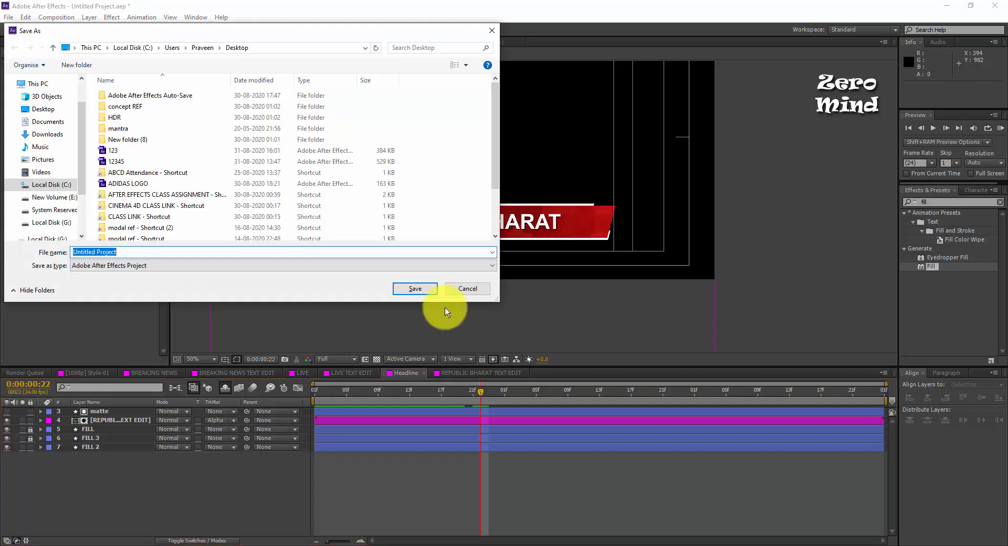
click(468, 289)
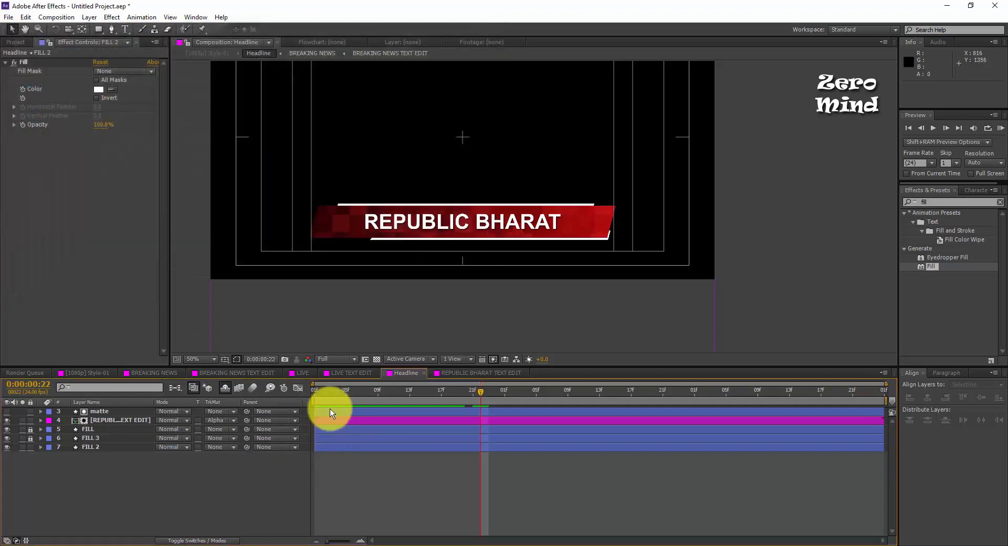
In the [1080p] Style-01 composition, review the opening animation and move the BREAKING NEWS layer below LIVE.
click(102, 373)
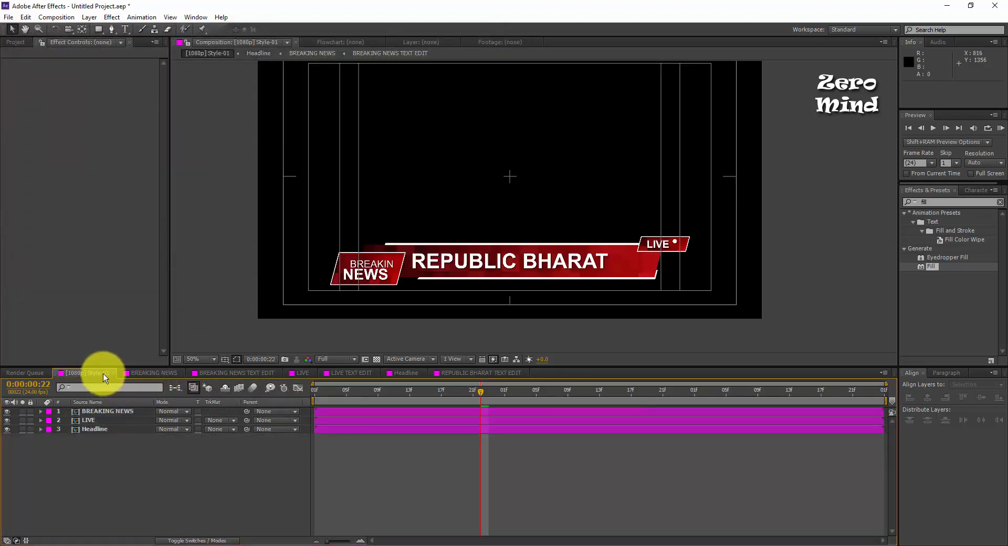
drag(491, 397, 362, 418)
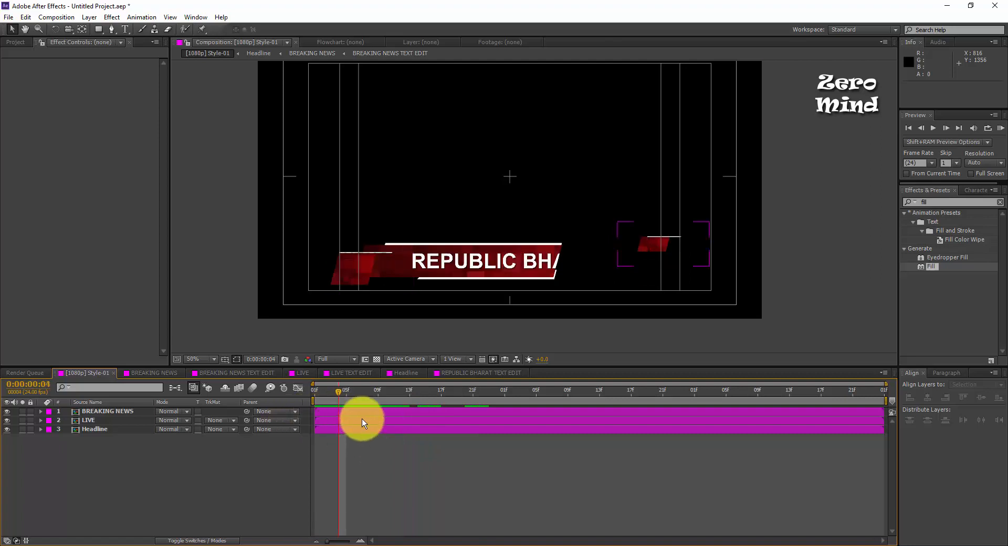
click(362, 411)
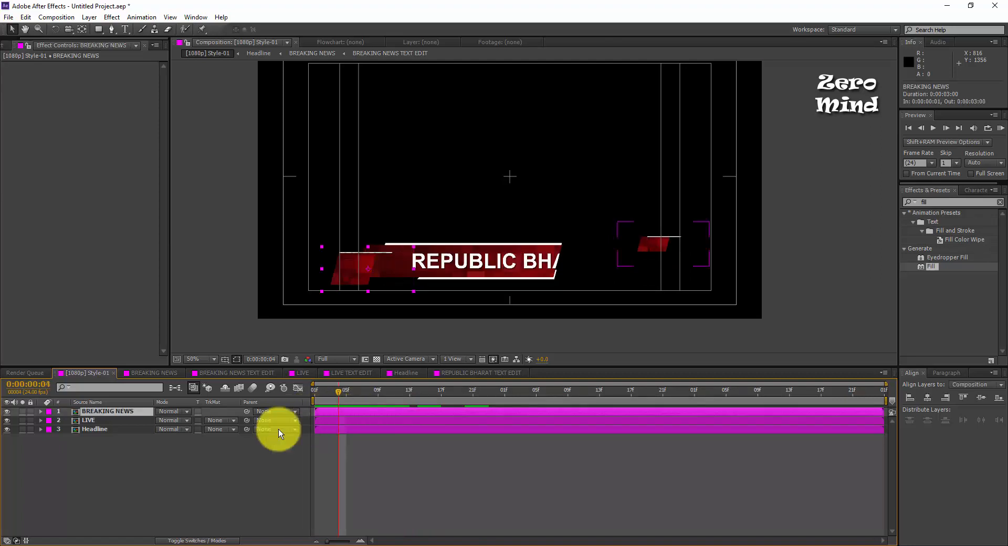
drag(137, 418, 135, 427)
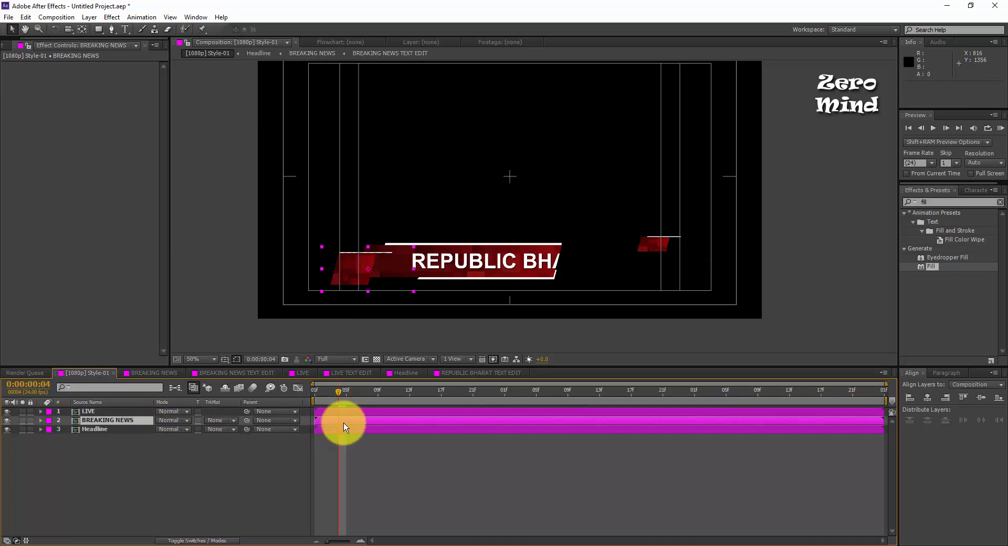
Stagger the layers by starting Headline at frame 3 and LIVE at frame 4, and preview the composition.
drag(349, 420, 323, 399)
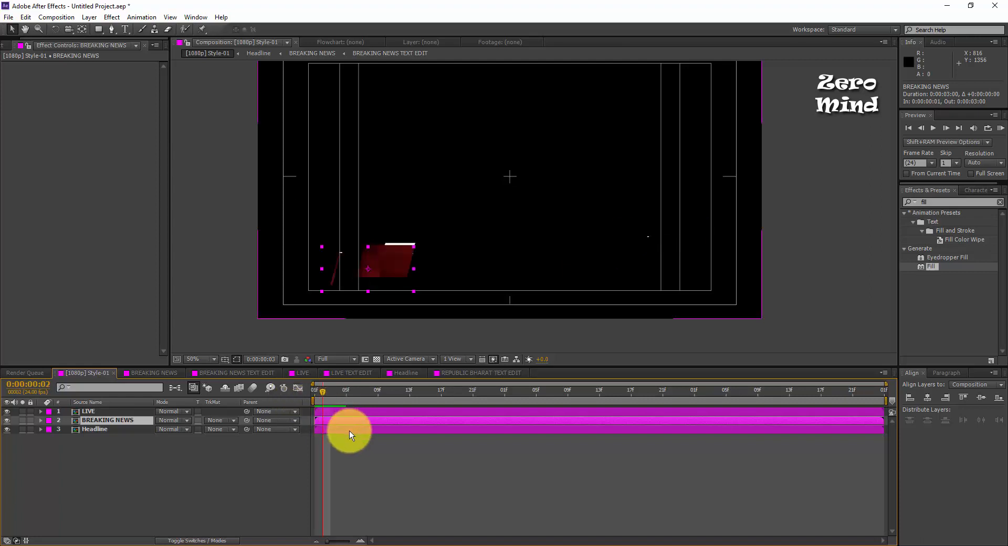
drag(349, 430, 384, 411)
click(360, 414)
key(Page_Down)
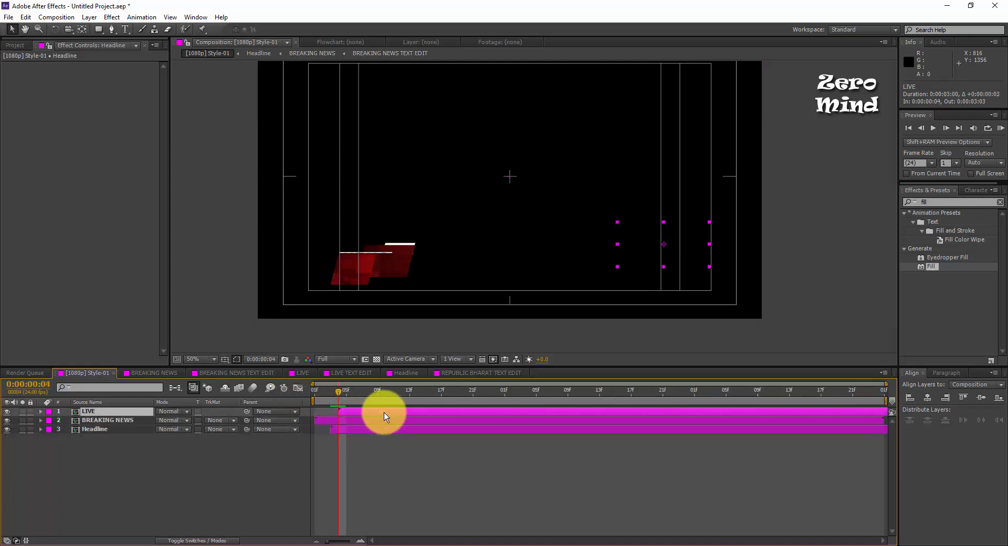
click(394, 475)
key(KP_0)
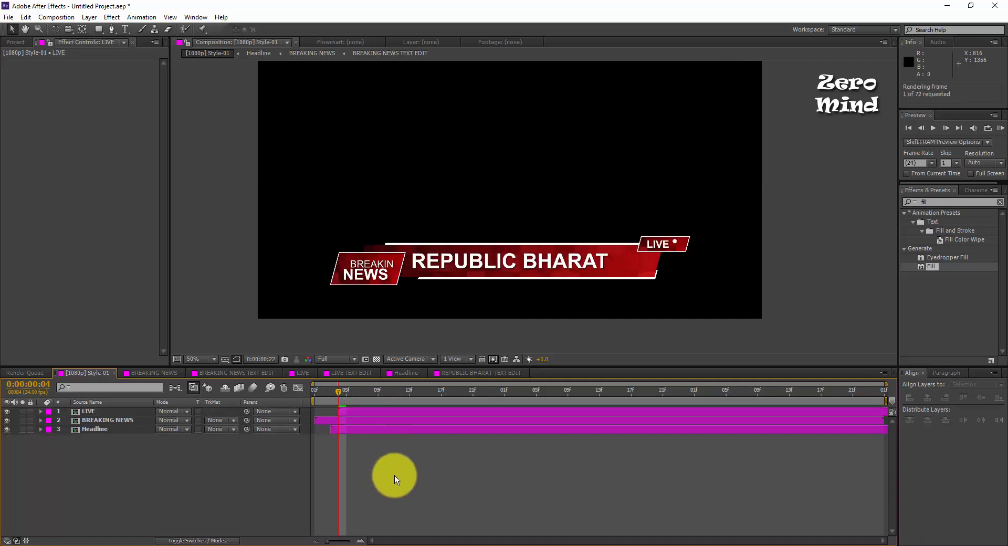